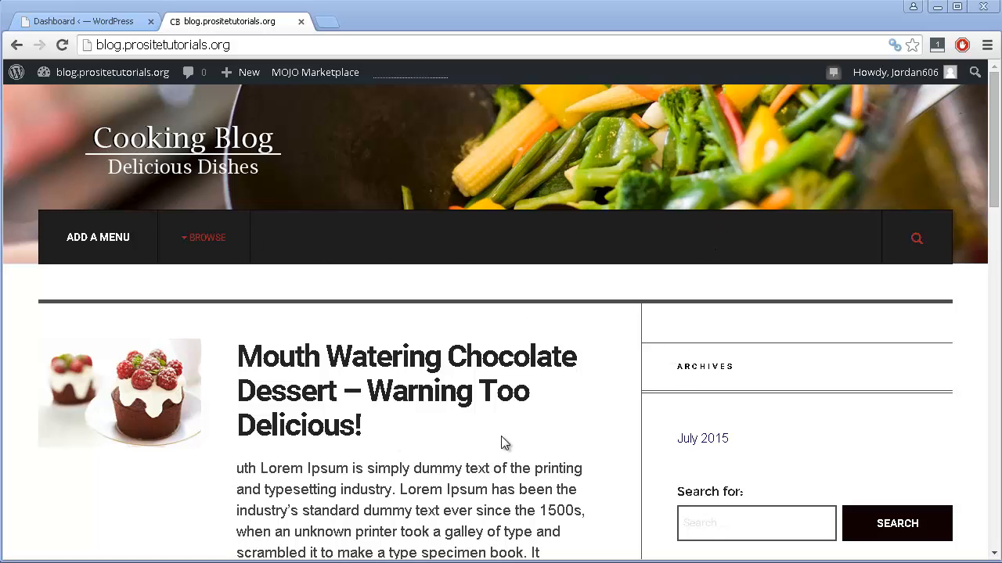
Review the posts and their thumbnails on the cooking blog's front page
{"action": "scroll", "coordinate": [505, 446], "scroll_direction": "down", "scroll_amount": 2}
{"action": "scroll", "coordinate": [512, 445], "scroll_direction": "down", "scroll_amount": 3}
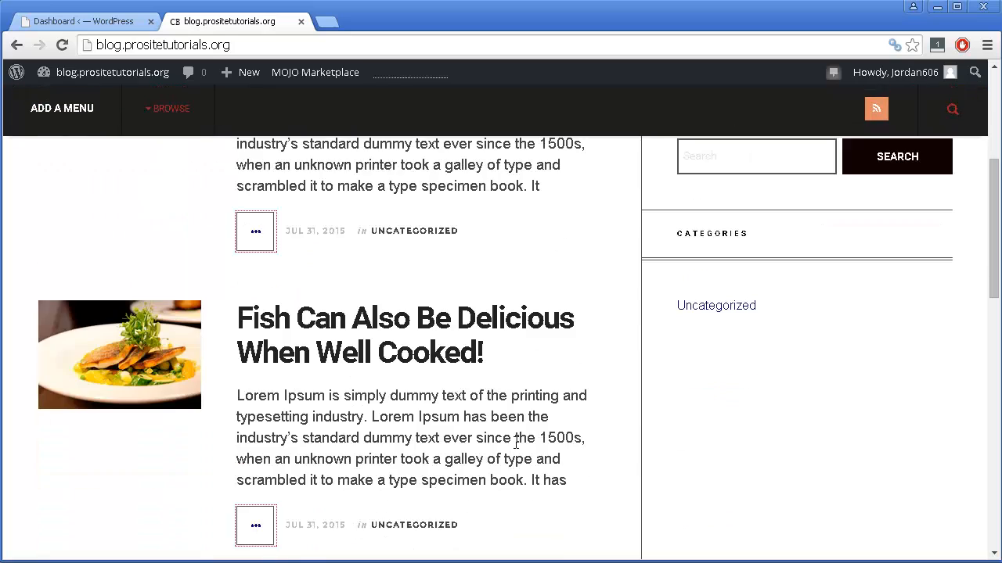
{"action": "scroll", "coordinate": [519, 440], "scroll_direction": "up", "scroll_amount": 5}
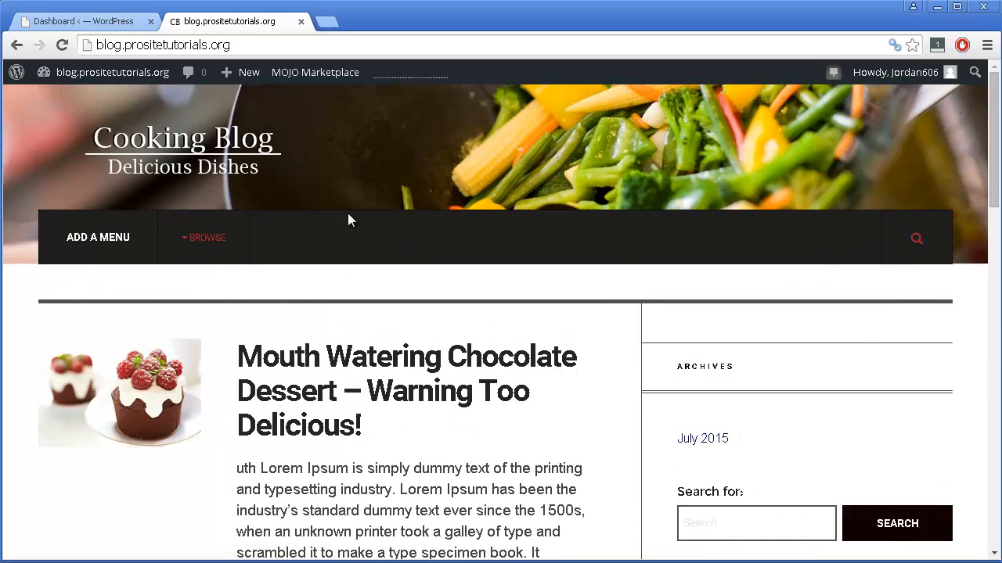
{"action": "scroll", "coordinate": [554, 235], "scroll_direction": "down", "scroll_amount": 1}
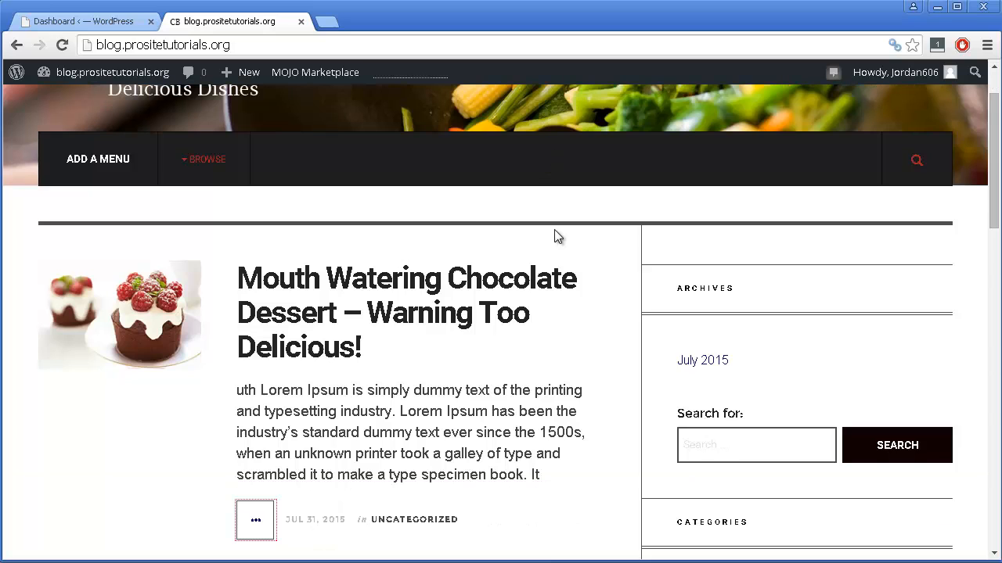
{"action": "scroll", "coordinate": [574, 271], "scroll_direction": "down", "scroll_amount": 1}
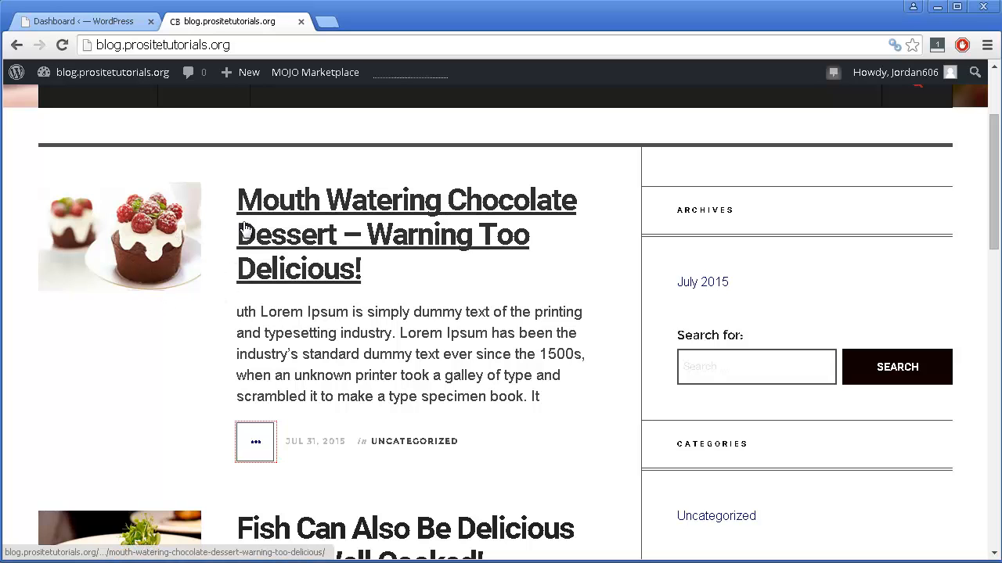
Open the post "Mouth Watering Chocolate Dessert – Warning Too Delicious!" for editing from the WordPress dashboard's list of all posts
{"action": "left_click", "coordinate": [127, 24]}
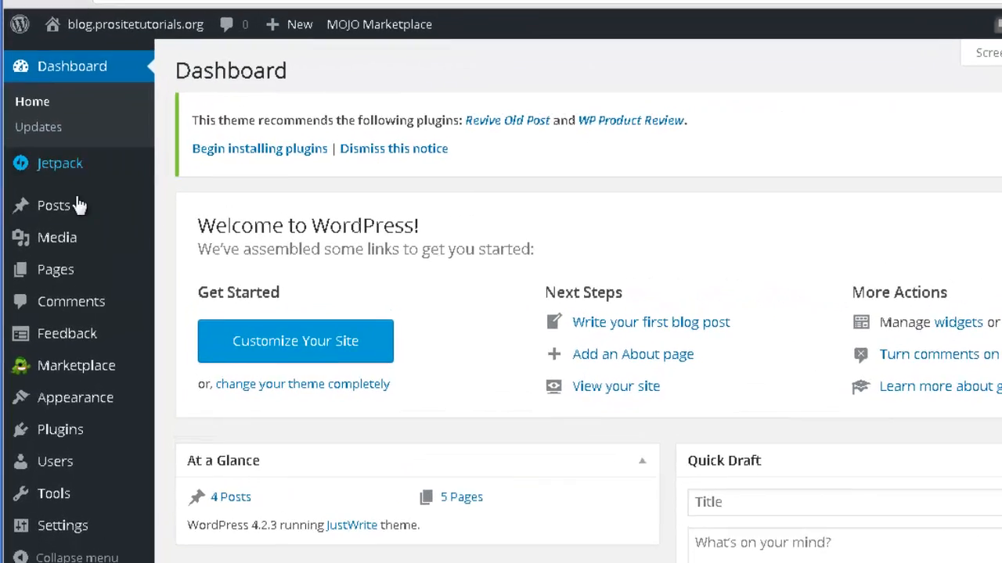
{"action": "mouse_move", "coordinate": [60, 225]}
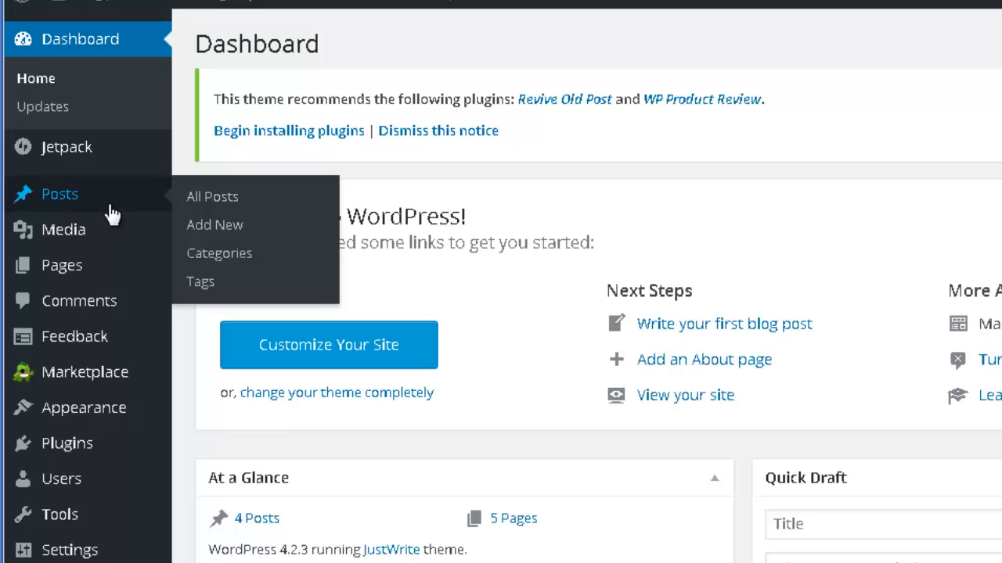
{"action": "left_click", "coordinate": [220, 198]}
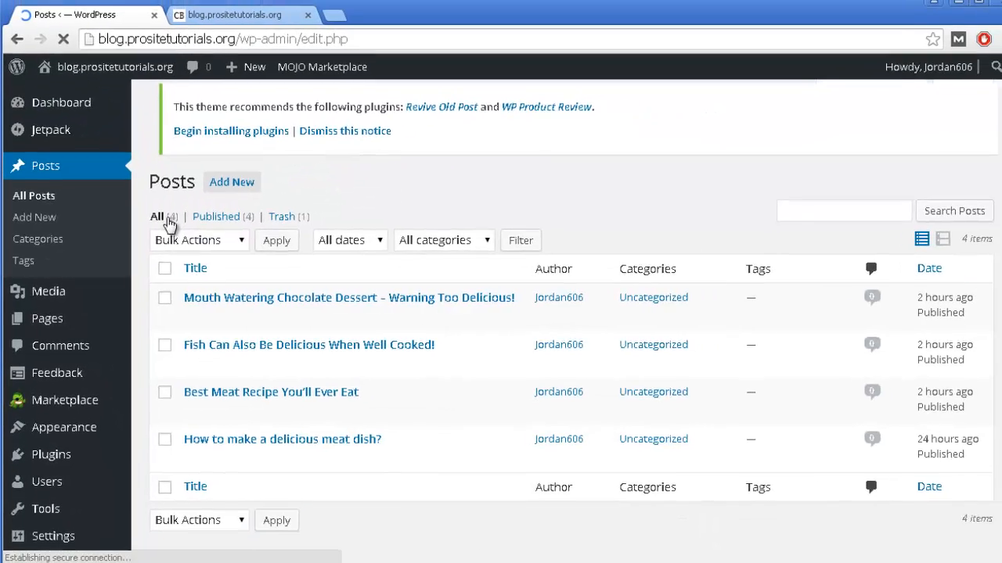
{"action": "scroll", "coordinate": [239, 327], "scroll_direction": "down", "scroll_amount": 1}
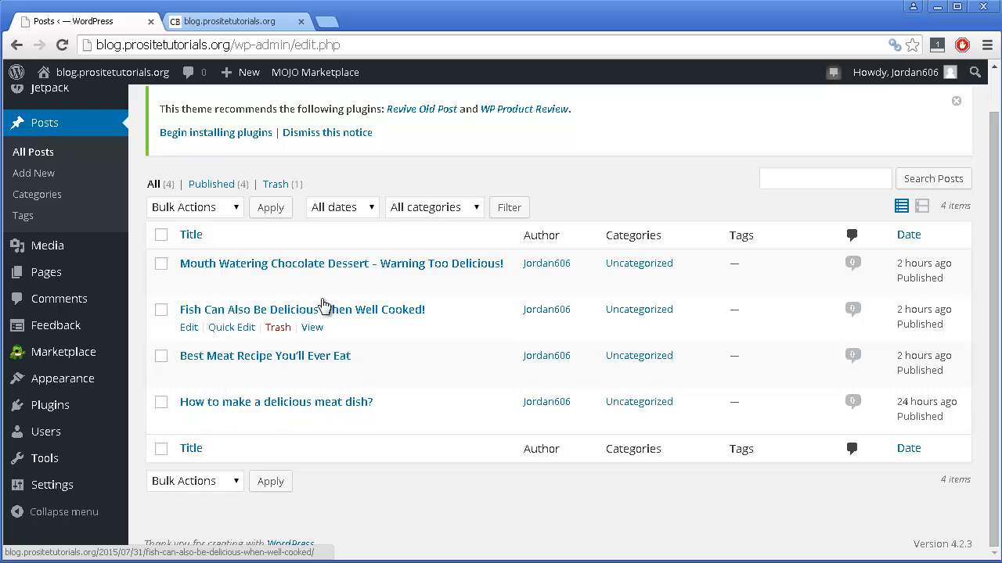
{"action": "scroll", "coordinate": [223, 324], "scroll_direction": "up", "scroll_amount": 1}
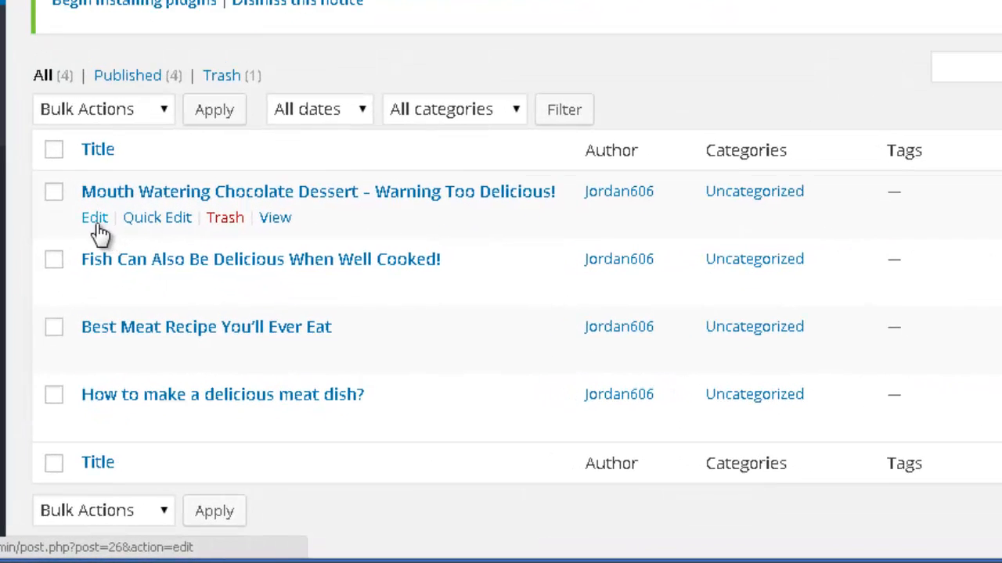
{"action": "left_click", "coordinate": [97, 222]}
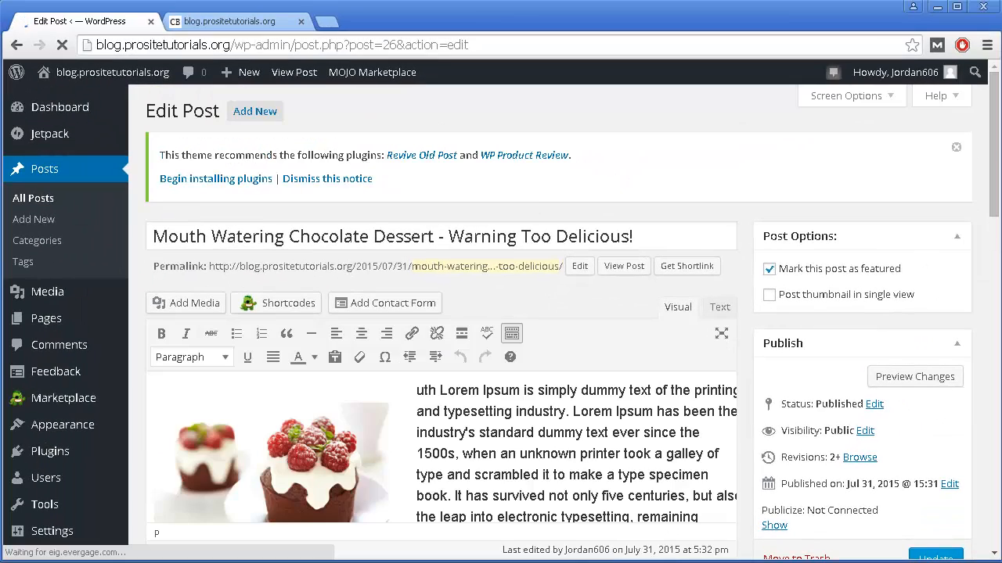
Remove the featured image from the chocolate dessert post
{"action": "scroll", "coordinate": [939, 227], "scroll_direction": "down", "scroll_amount": 5}
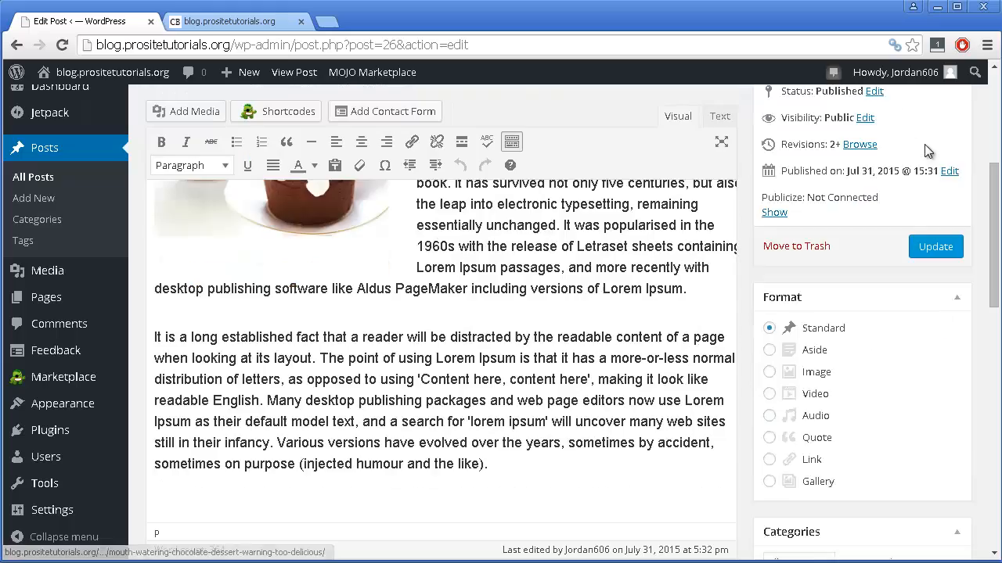
{"action": "scroll", "coordinate": [923, 149], "scroll_direction": "down", "scroll_amount": 5}
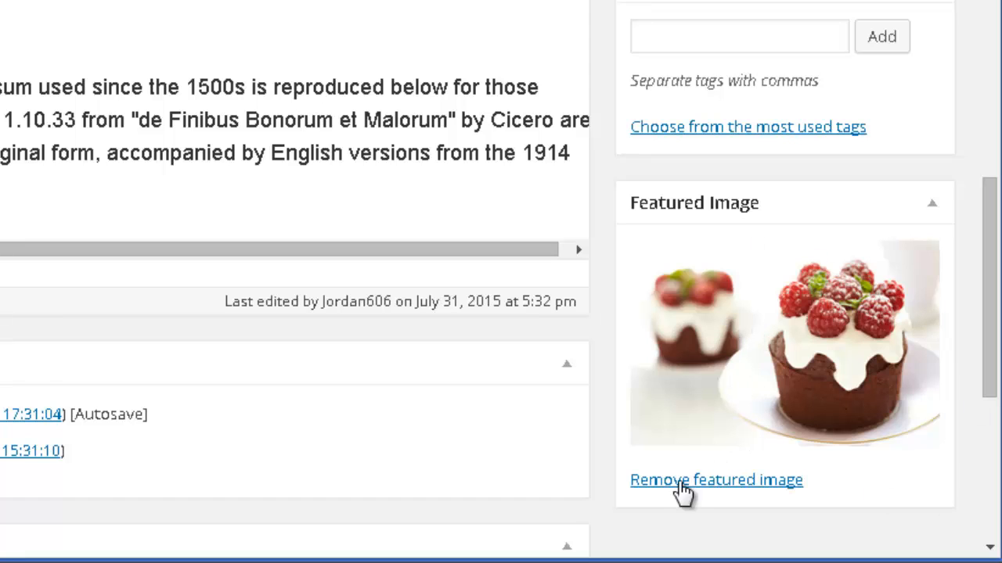
{"action": "left_click", "coordinate": [703, 489]}
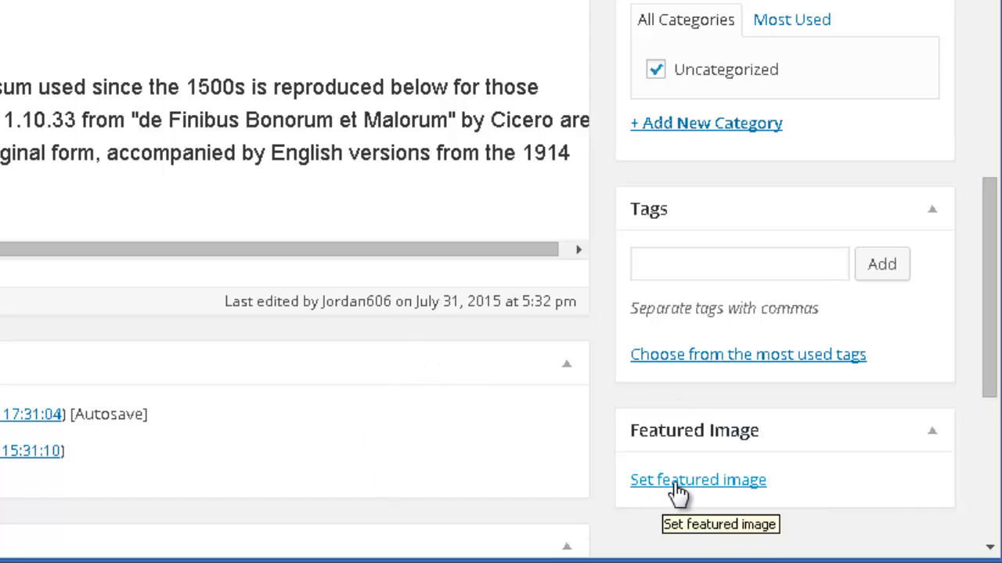
Set dessert01.jpg from the media library as the chocolate dessert post's featured image
{"action": "left_click", "coordinate": [674, 482]}
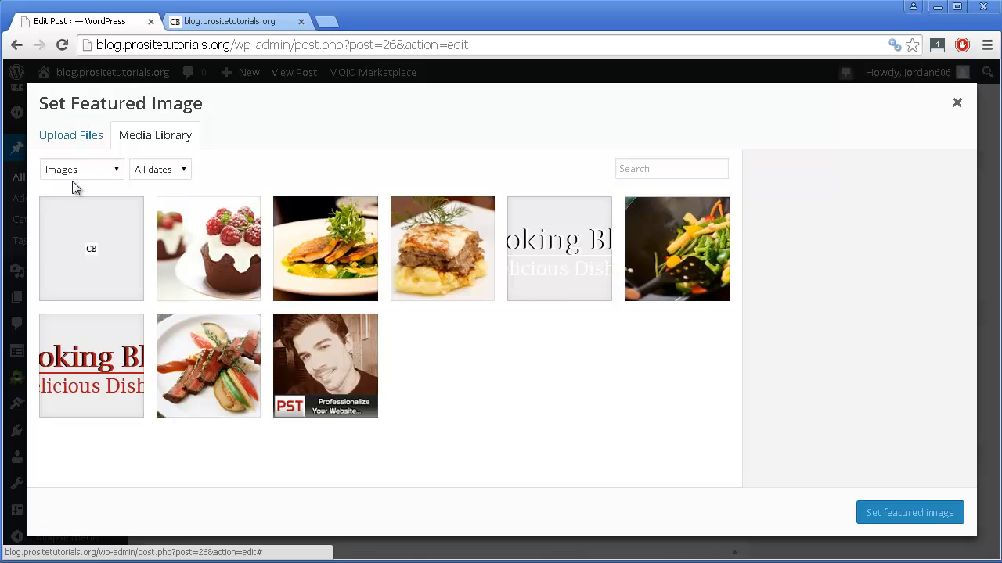
{"action": "left_click", "coordinate": [79, 143]}
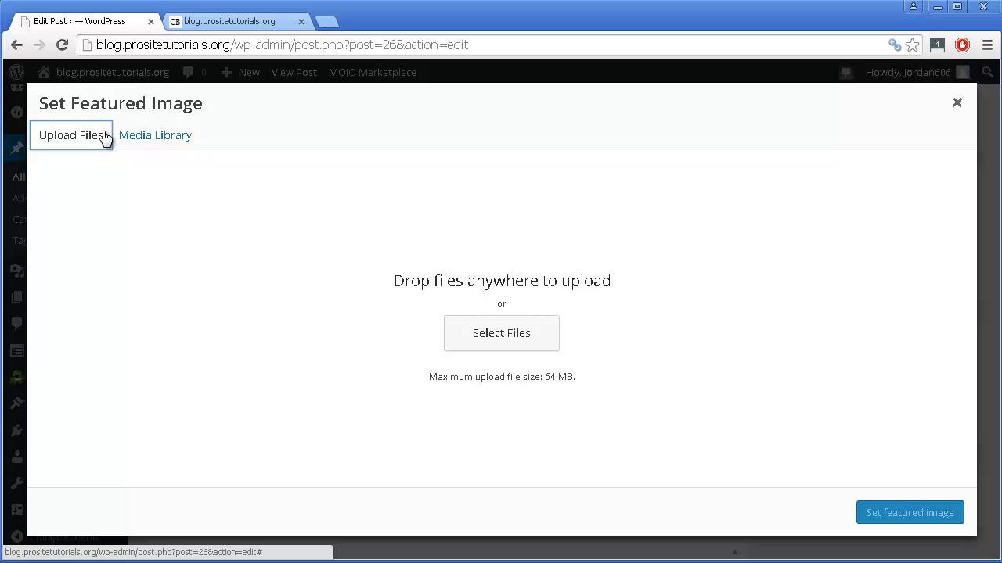
{"action": "left_click", "coordinate": [139, 138]}
{"action": "left_click", "coordinate": [172, 203]}
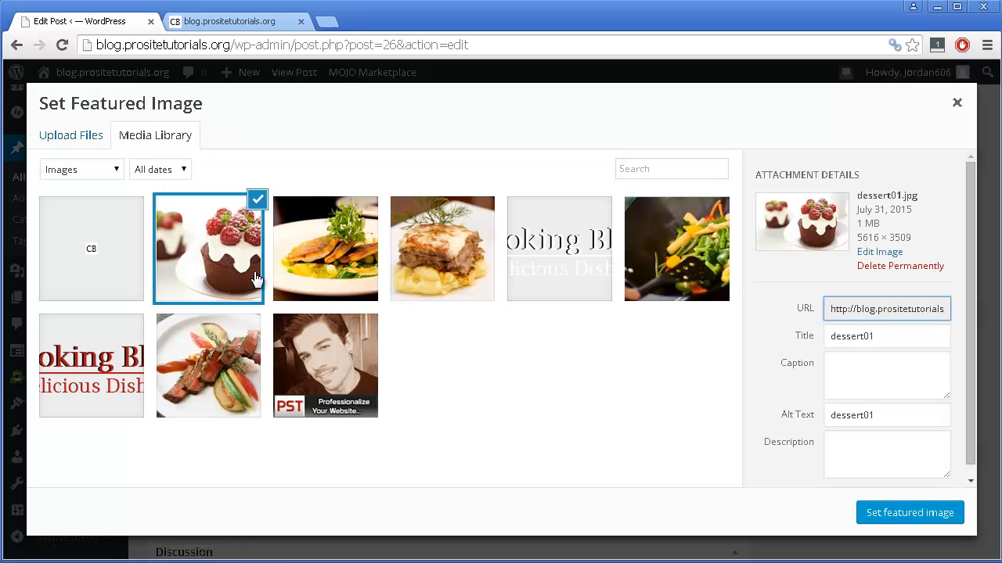
{"action": "left_click", "coordinate": [873, 514]}
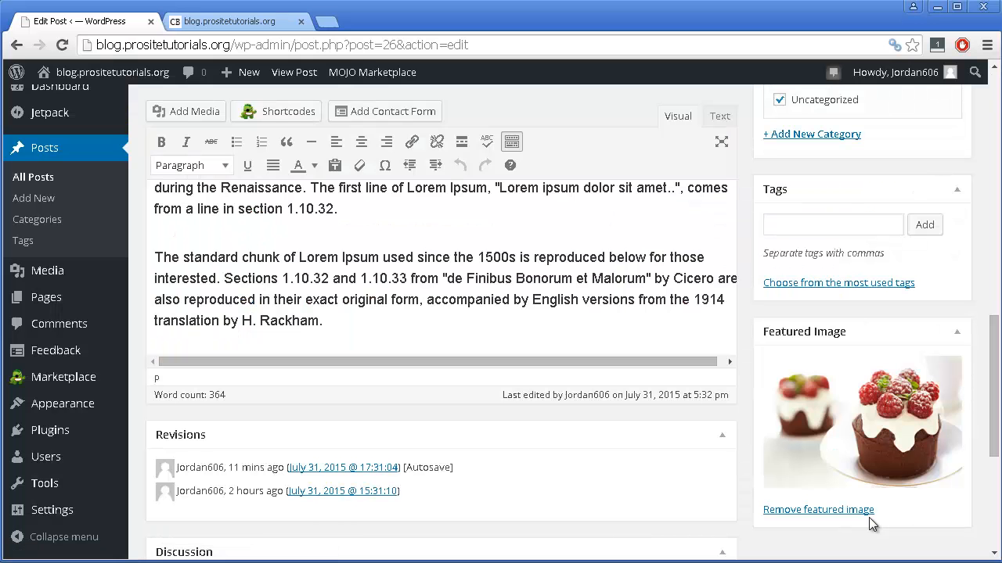
Update the published chocolate dessert post to save its featured image
{"action": "scroll", "coordinate": [869, 329], "scroll_direction": "down", "scroll_amount": 1}
{"action": "scroll", "coordinate": [869, 330], "scroll_direction": "up", "scroll_amount": 5}
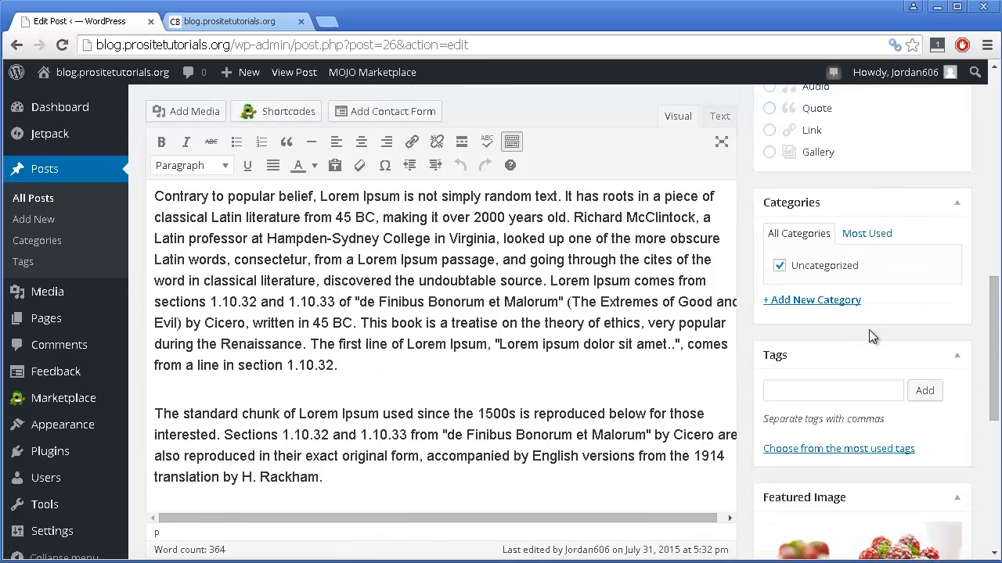
{"action": "scroll", "coordinate": [869, 330], "scroll_direction": "up", "scroll_amount": 2}
{"action": "left_click", "coordinate": [928, 233]}
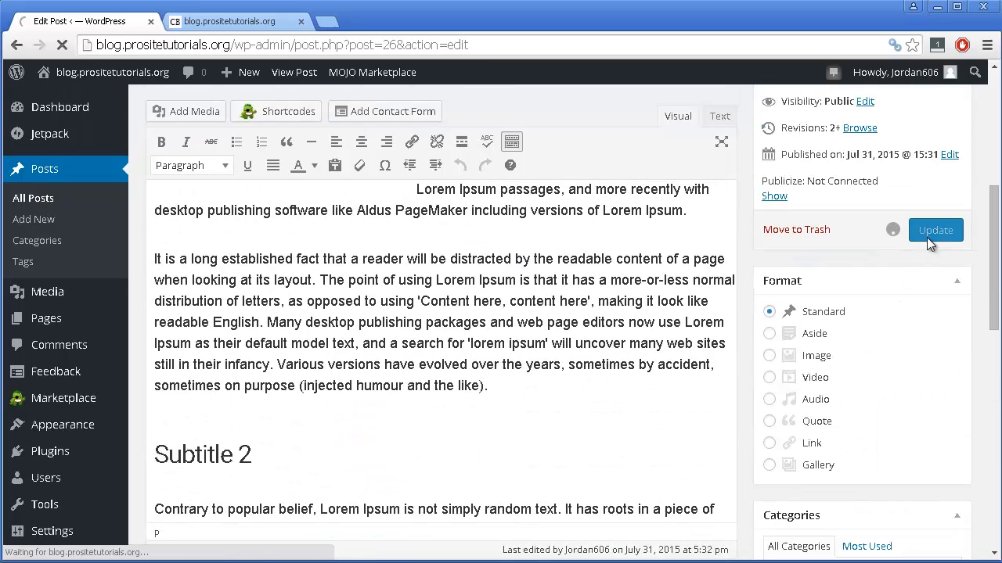
Check the post thumbnails on the reloaded blog front page and return to the post editor
{"action": "key", "text": "ctrl+Tab"}
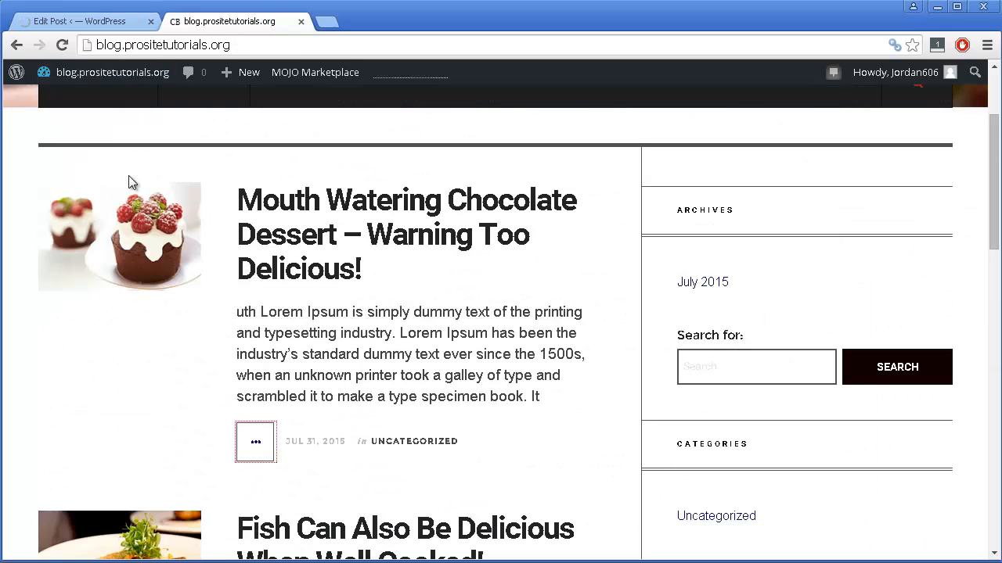
{"action": "left_click", "coordinate": [117, 72]}
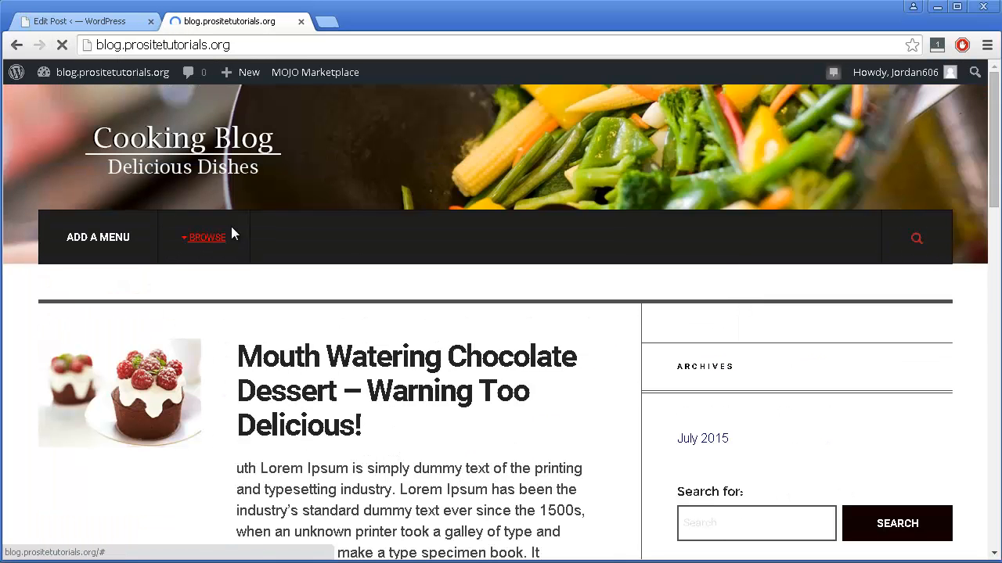
{"action": "scroll", "coordinate": [235, 232], "scroll_direction": "up", "scroll_amount": 3}
{"action": "scroll", "coordinate": [175, 262], "scroll_direction": "down", "scroll_amount": 5}
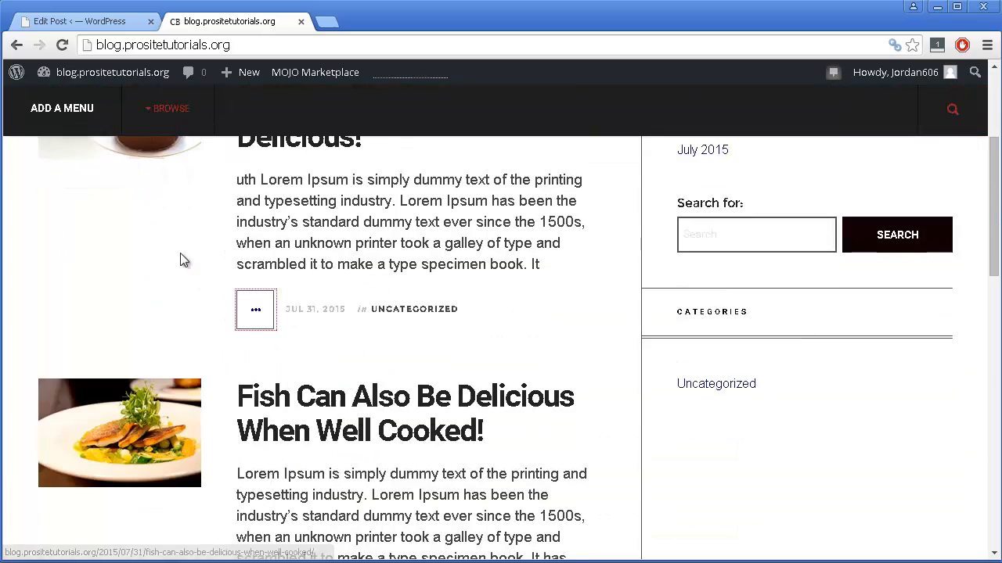
{"action": "scroll", "coordinate": [159, 202], "scroll_direction": "down", "scroll_amount": 9}
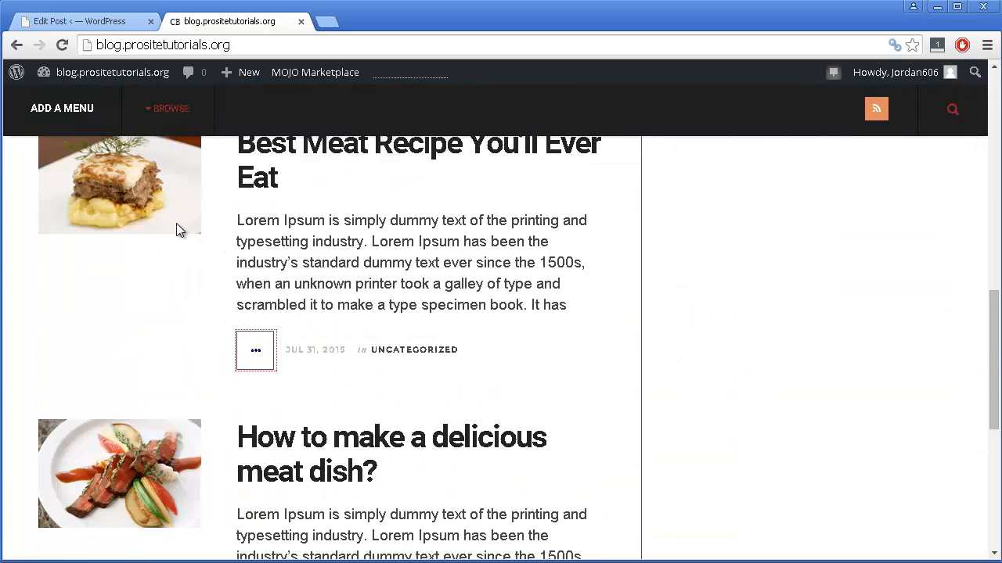
{"action": "scroll", "coordinate": [159, 224], "scroll_direction": "up", "scroll_amount": 4}
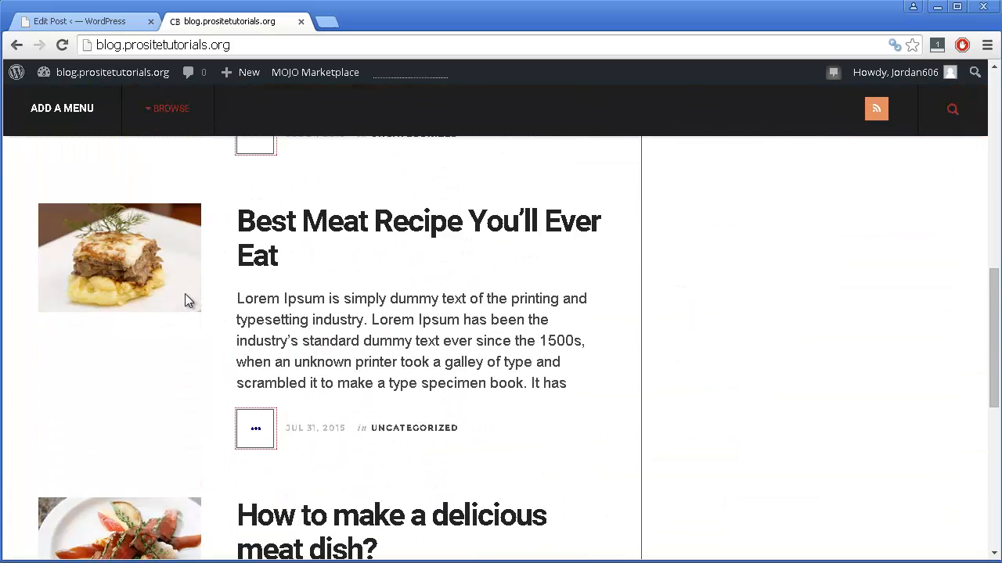
{"action": "scroll", "coordinate": [188, 297], "scroll_direction": "up", "scroll_amount": 10}
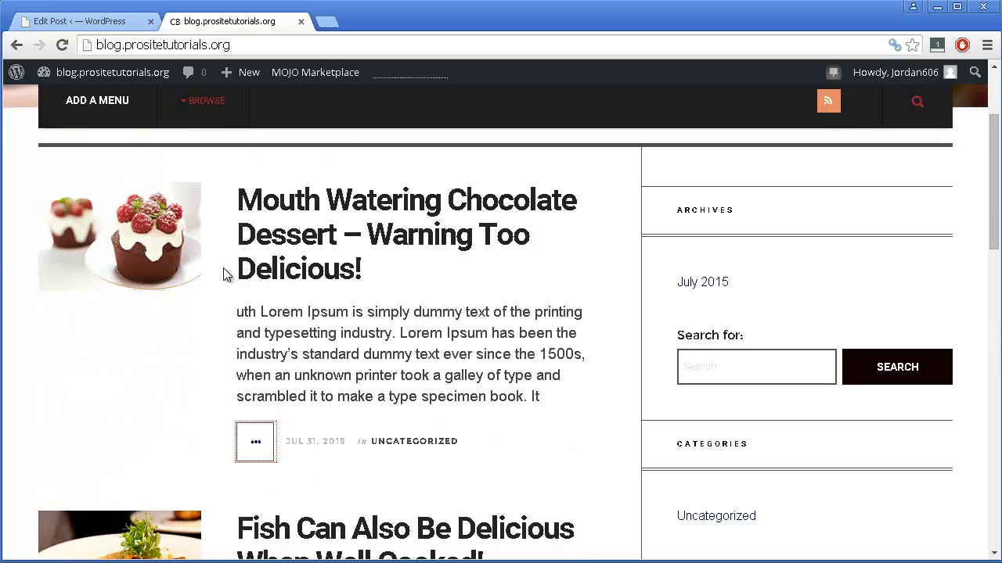
{"action": "scroll", "coordinate": [224, 274], "scroll_direction": "down", "scroll_amount": 1}
{"action": "scroll", "coordinate": [212, 298], "scroll_direction": "up", "scroll_amount": 1}
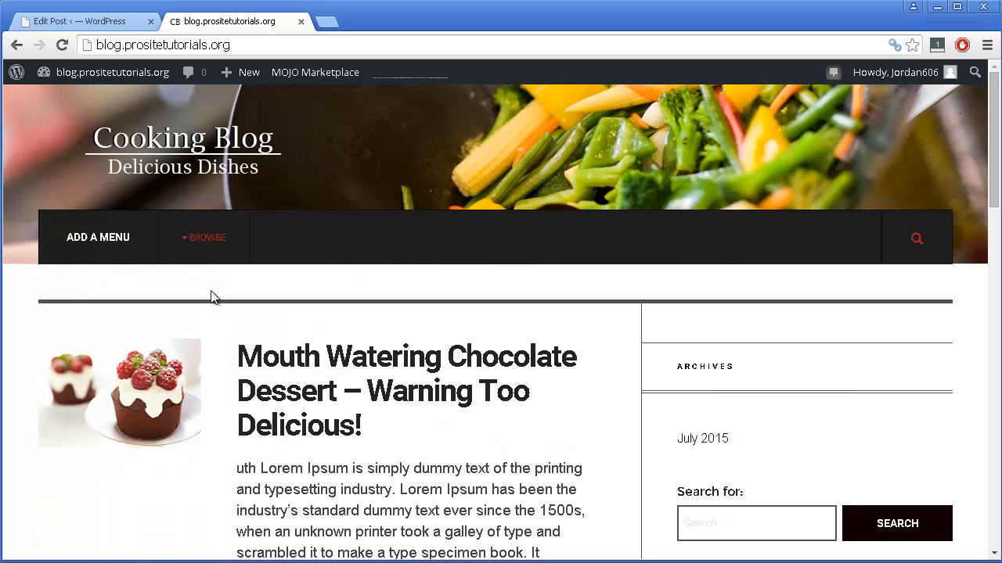
{"action": "scroll", "coordinate": [290, 331], "scroll_direction": "down", "scroll_amount": 2}
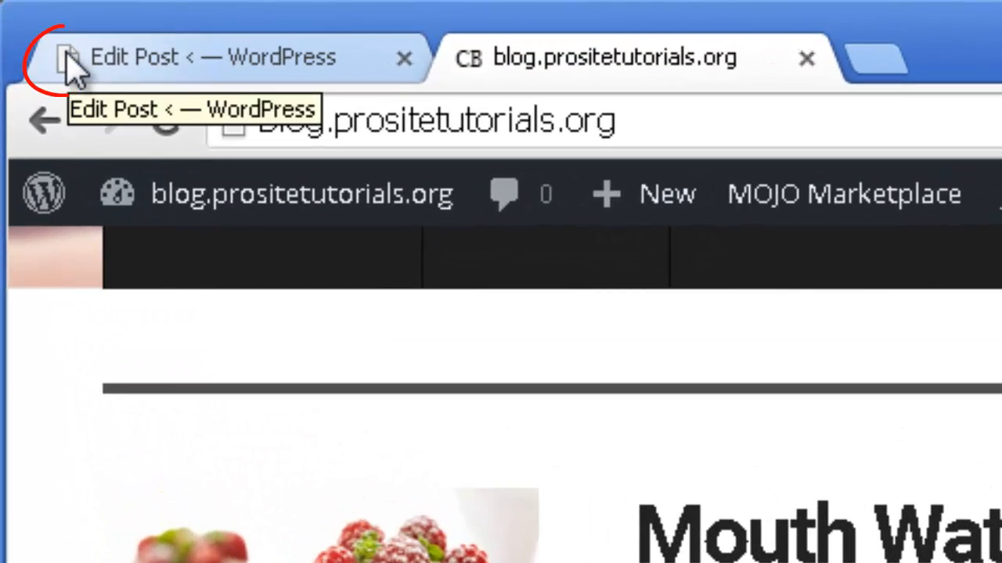
{"action": "left_click", "coordinate": [75, 64]}
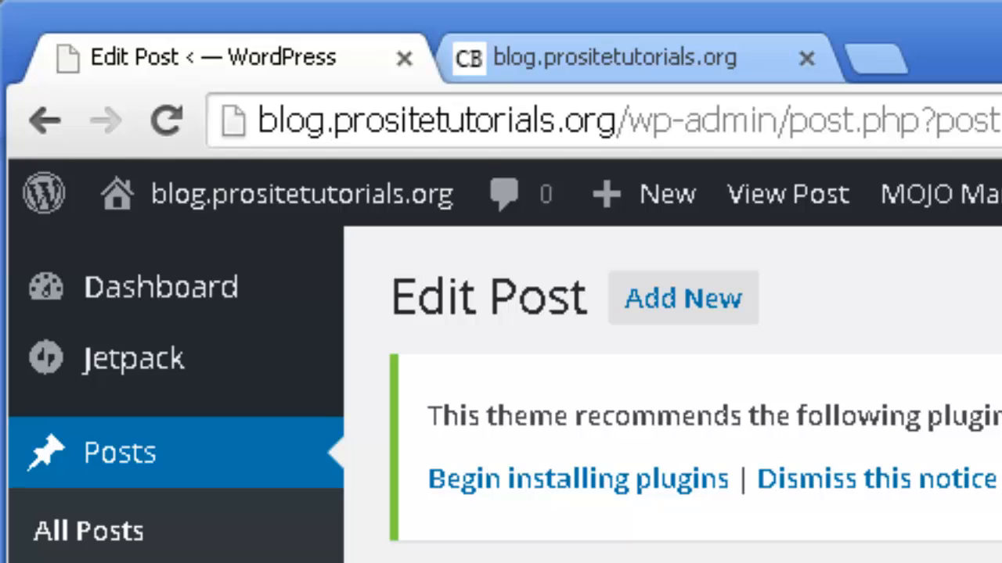
{"action": "mouse_move", "coordinate": [111, 216]}
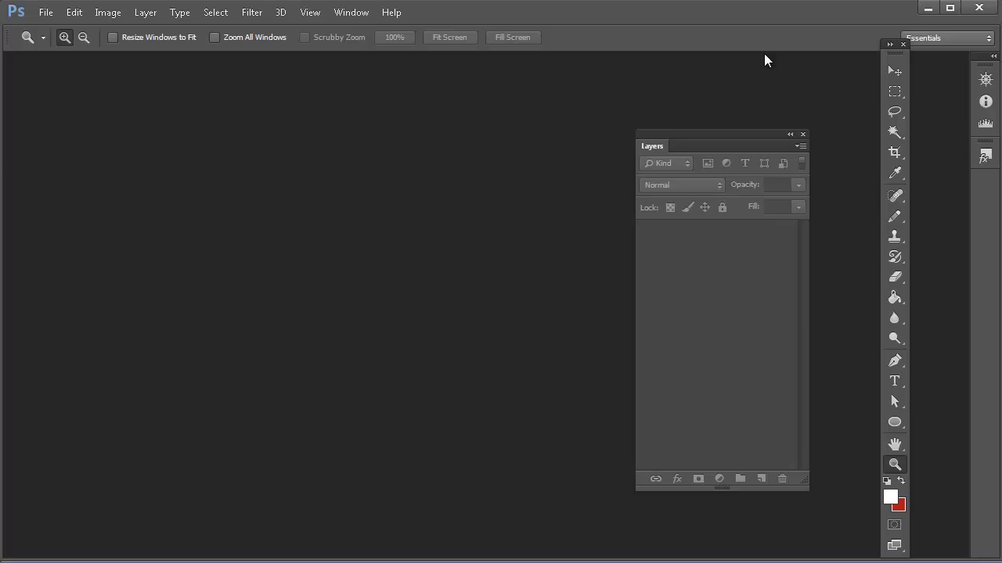
Switch to Photoshop, create a 16 × 16 pixel document at 72 pixels/inch with a white background, and enlarge its window
{"action": "left_click", "coordinate": [37, 11]}
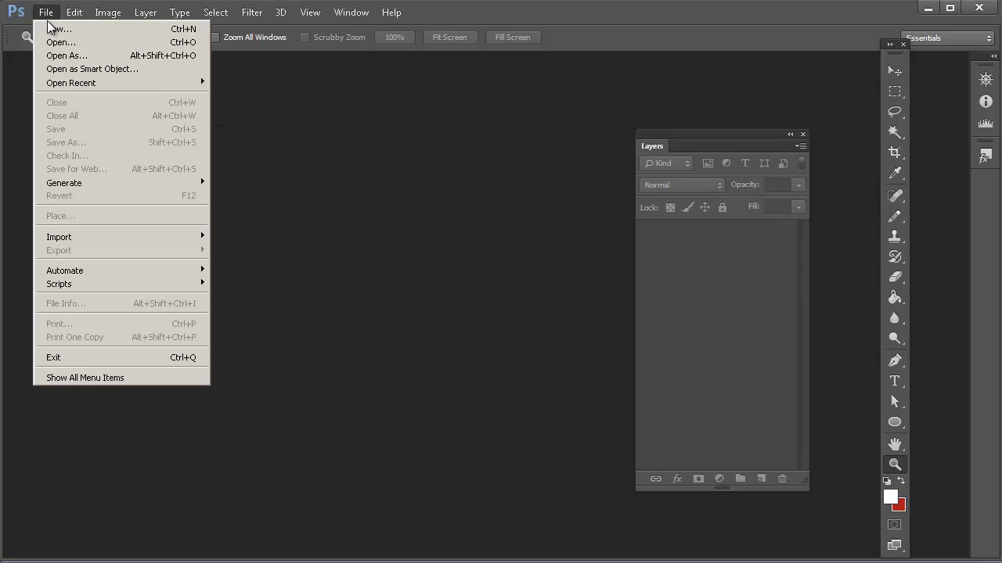
{"action": "left_click", "coordinate": [49, 29]}
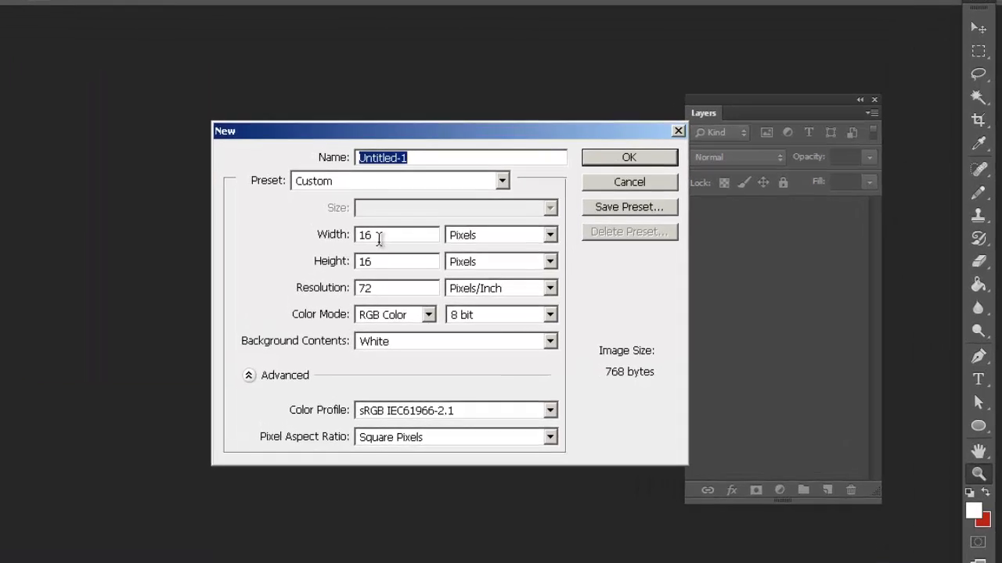
{"action": "left_click", "coordinate": [376, 235]}
{"action": "double_click", "coordinate": [376, 235]}
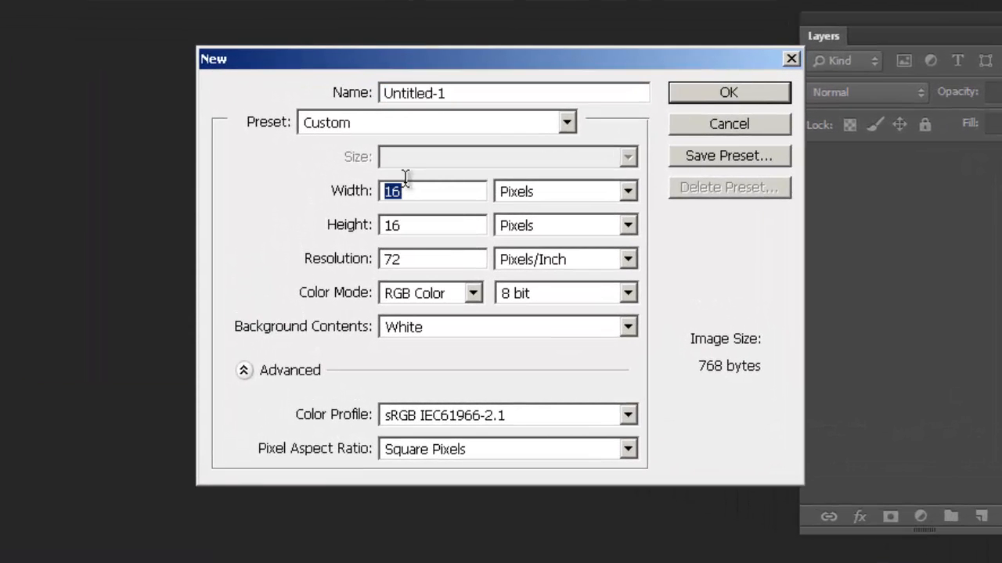
{"action": "double_click", "coordinate": [402, 227]}
{"action": "left_click", "coordinate": [401, 227]}
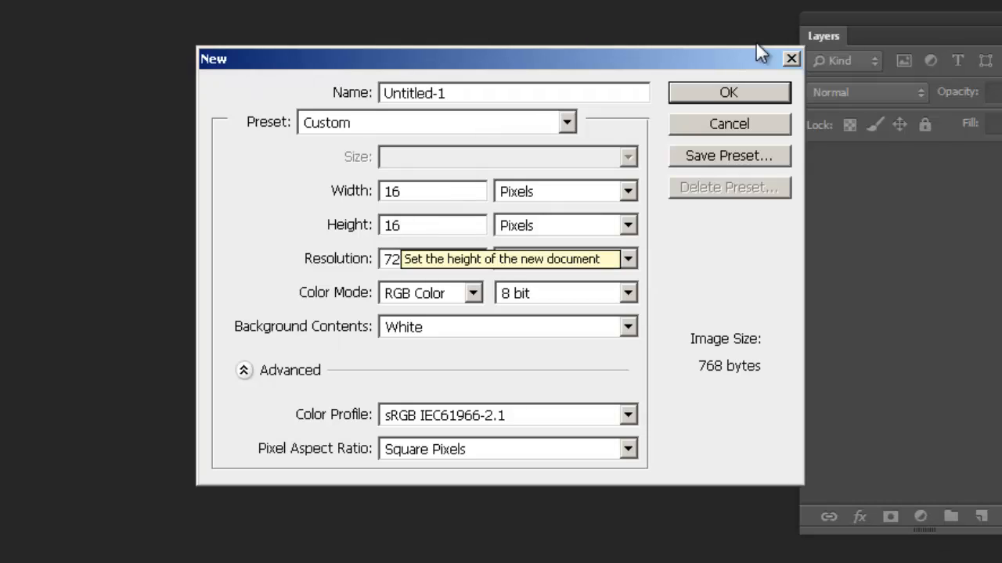
{"action": "left_click", "coordinate": [693, 91]}
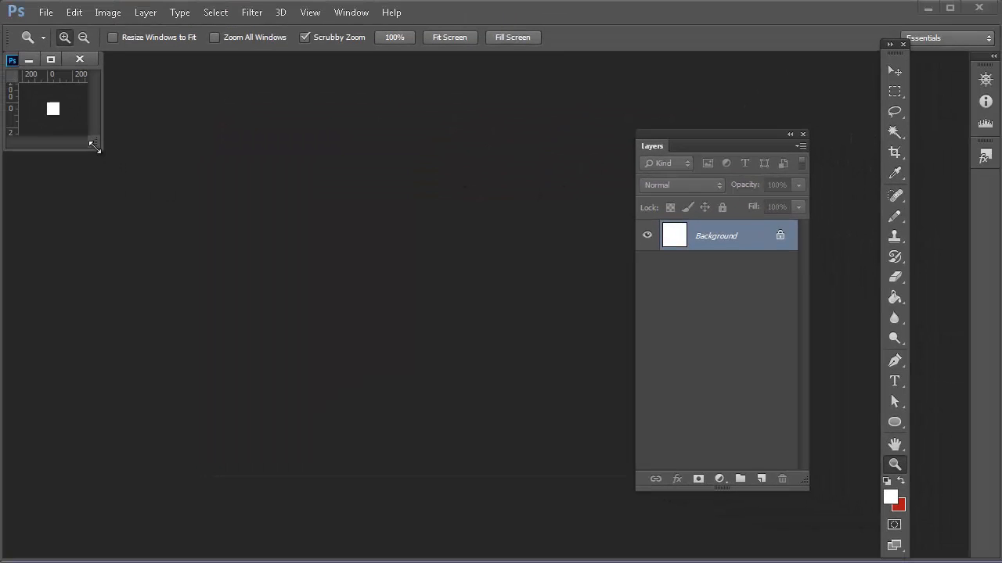
{"action": "left_click_drag", "start_coordinate": [93, 147], "coordinate": [502, 465]}
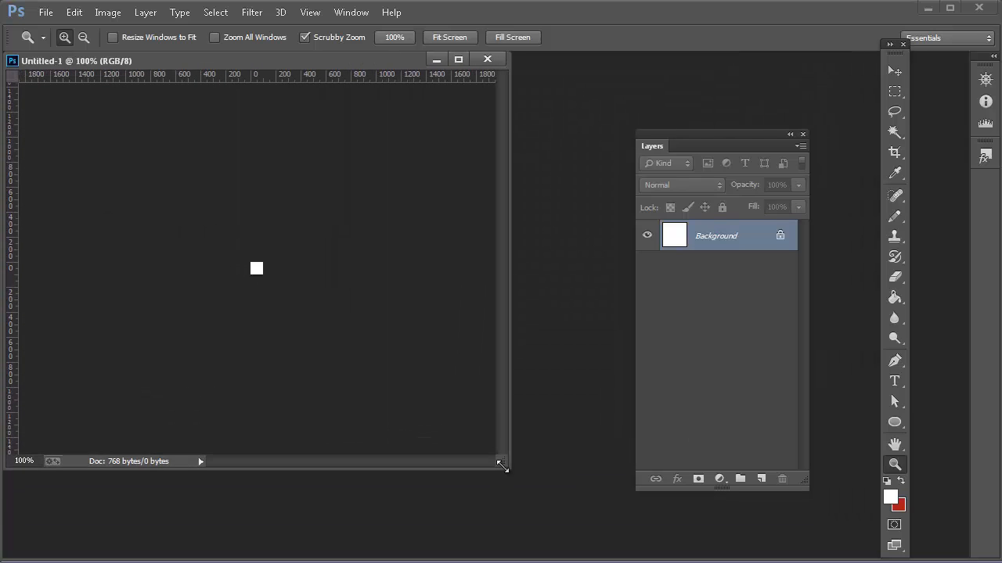
Reposition the document window and add the black text CB in 10 pt Lucida Bright to the blank canvas
{"action": "left_click_drag", "start_coordinate": [159, 61], "coordinate": [271, 117]}
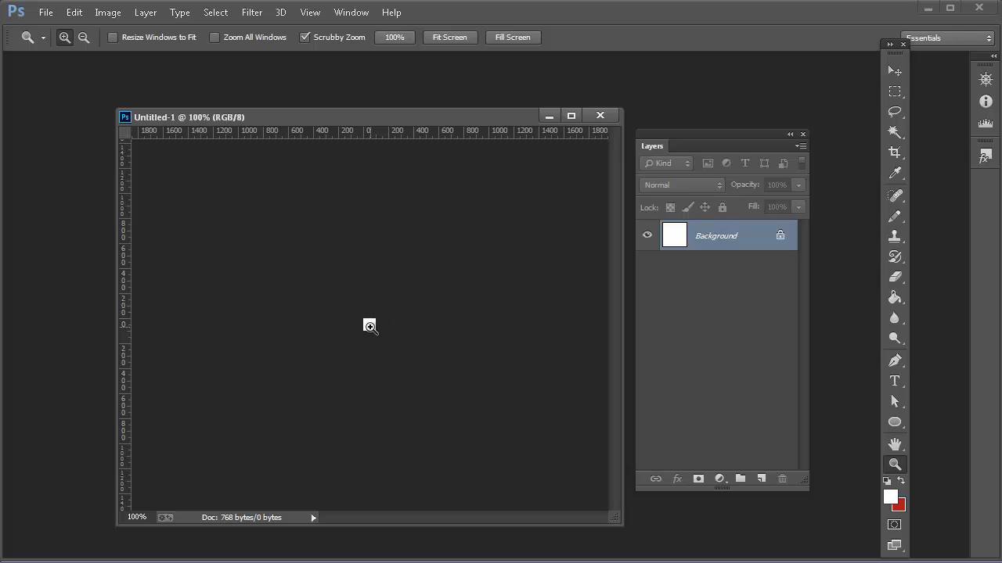
{"action": "left_click", "coordinate": [369, 326]}
{"action": "left_click_drag", "start_coordinate": [369, 327], "coordinate": [369, 328]}
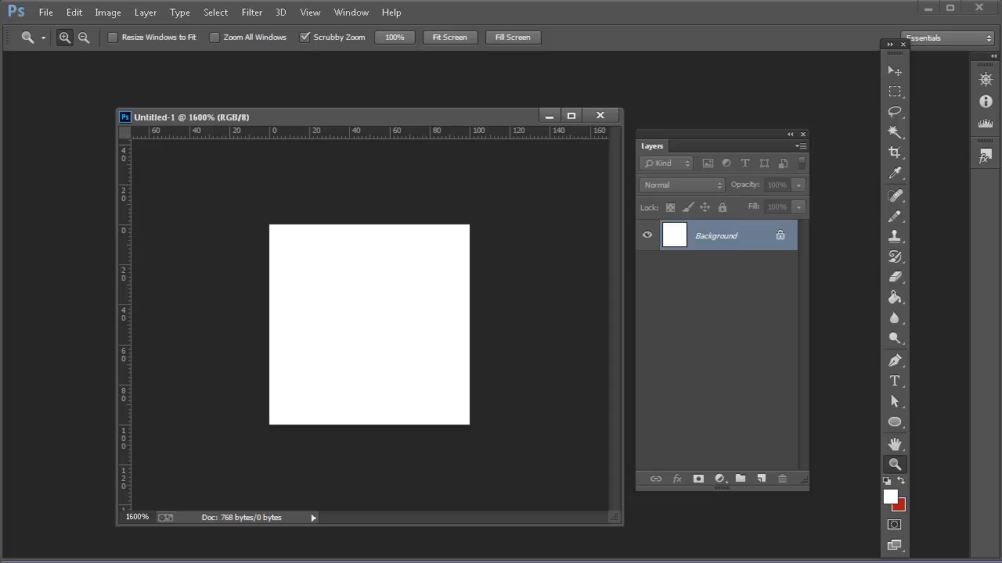
{"action": "left_click", "coordinate": [893, 381]}
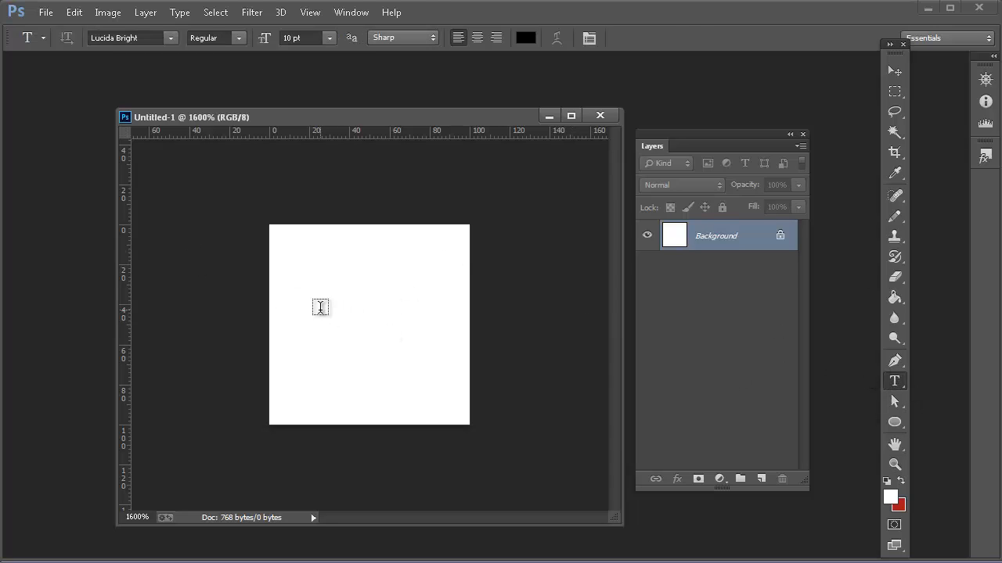
{"action": "left_click", "coordinate": [320, 309]}
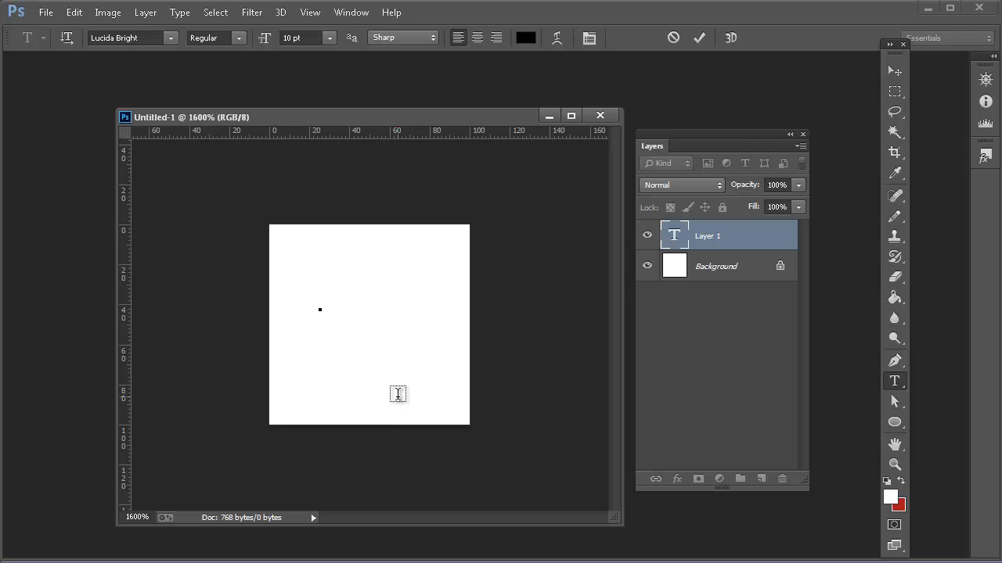
{"action": "type", "text": "CB"}
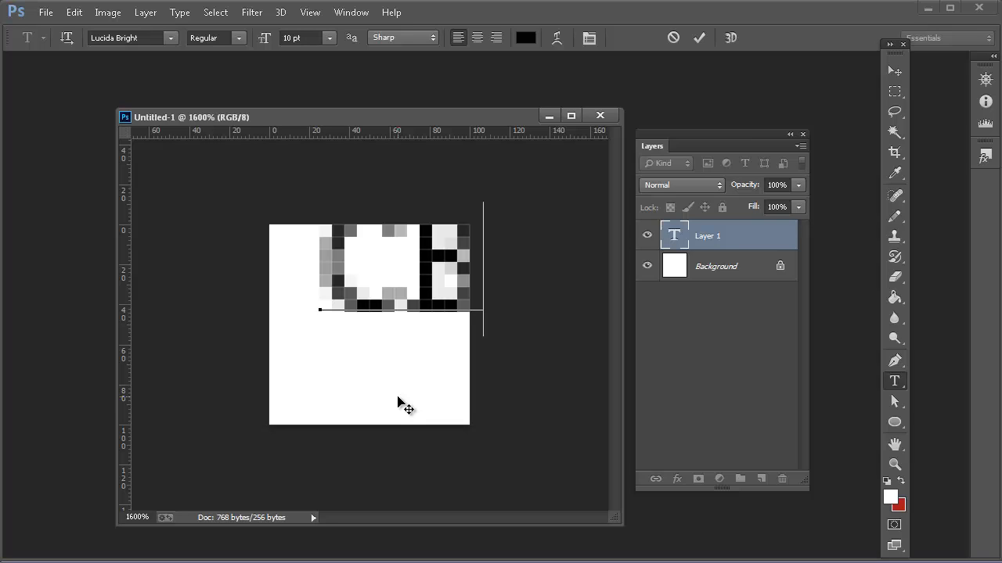
Set the size of the whole CB text to 12 pt
{"action": "key", "text": "ctrl+a"}
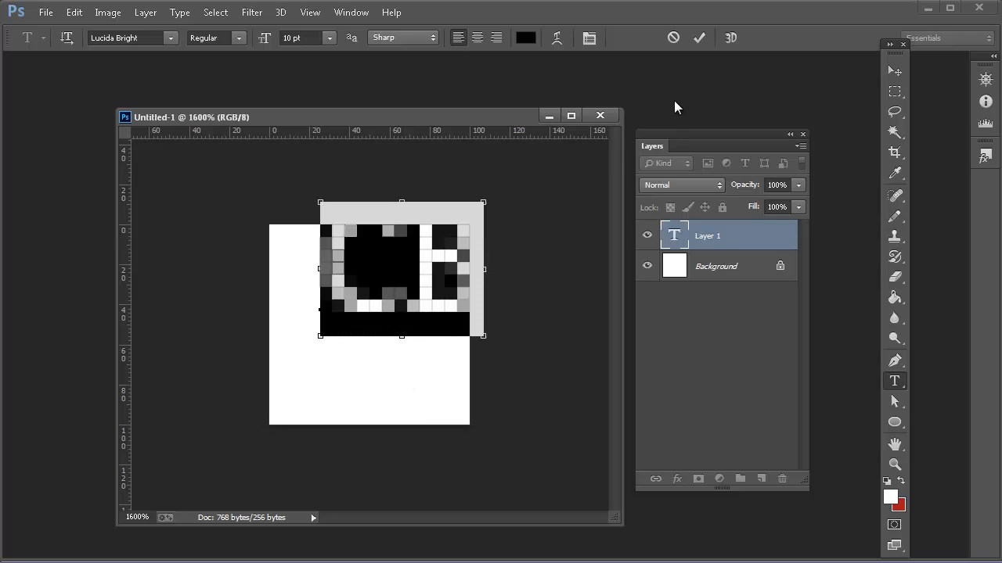
{"action": "left_click", "coordinate": [326, 35]}
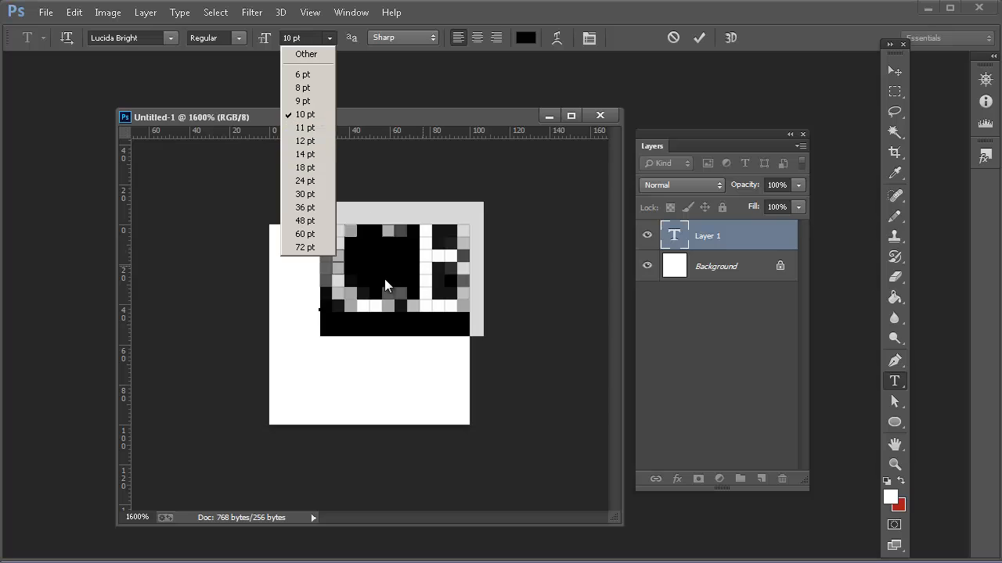
{"action": "left_click", "coordinate": [692, 233]}
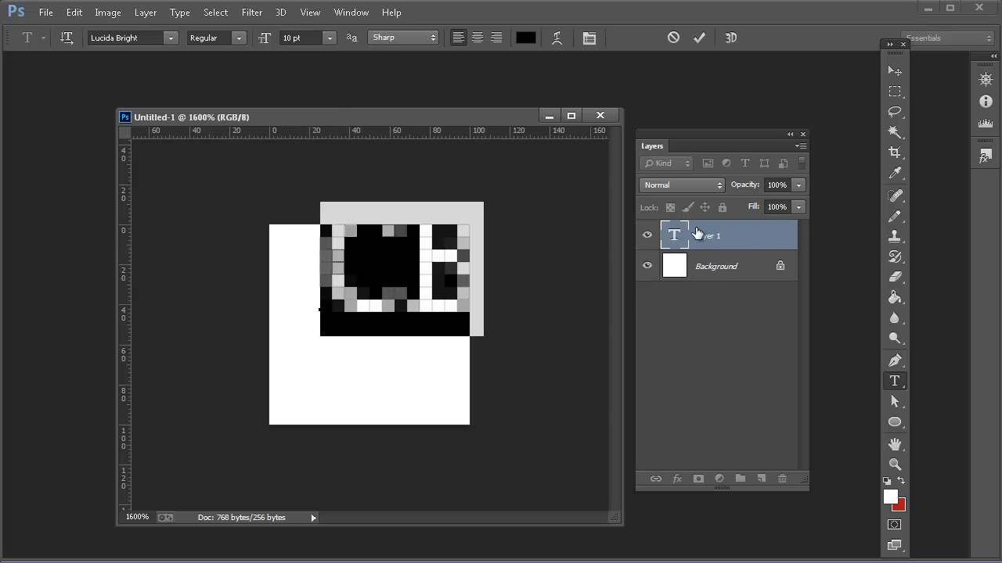
{"action": "left_click", "coordinate": [330, 39]}
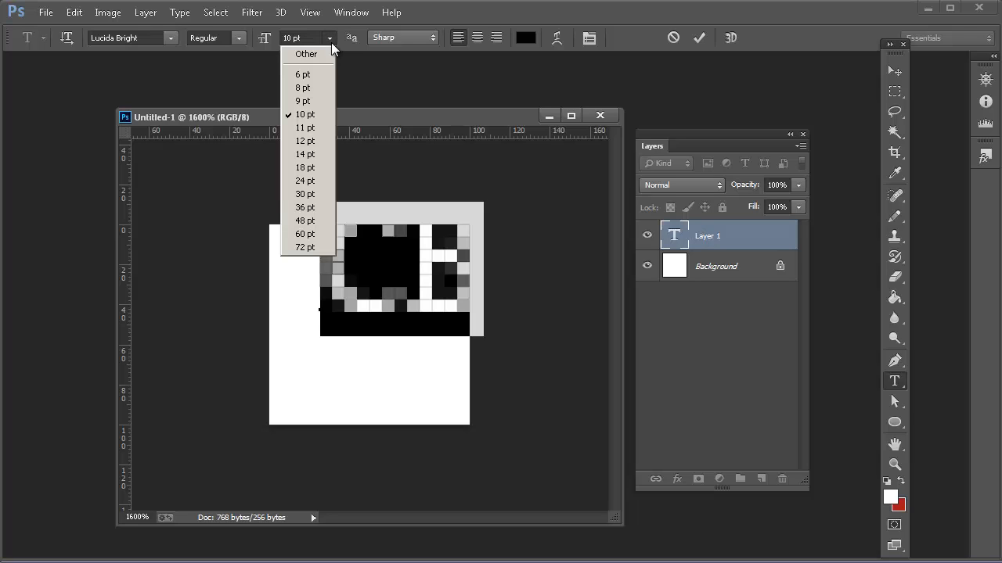
{"action": "left_click", "coordinate": [308, 145]}
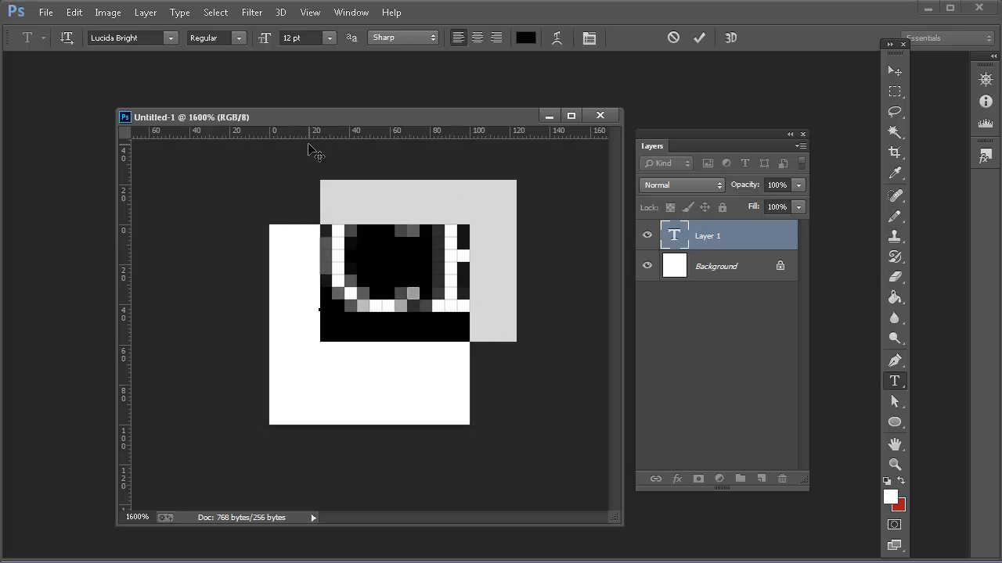
Shift the CB text down and toward the canvas centre, and add a vertical guide at 50%
{"action": "left_click", "coordinate": [891, 69]}
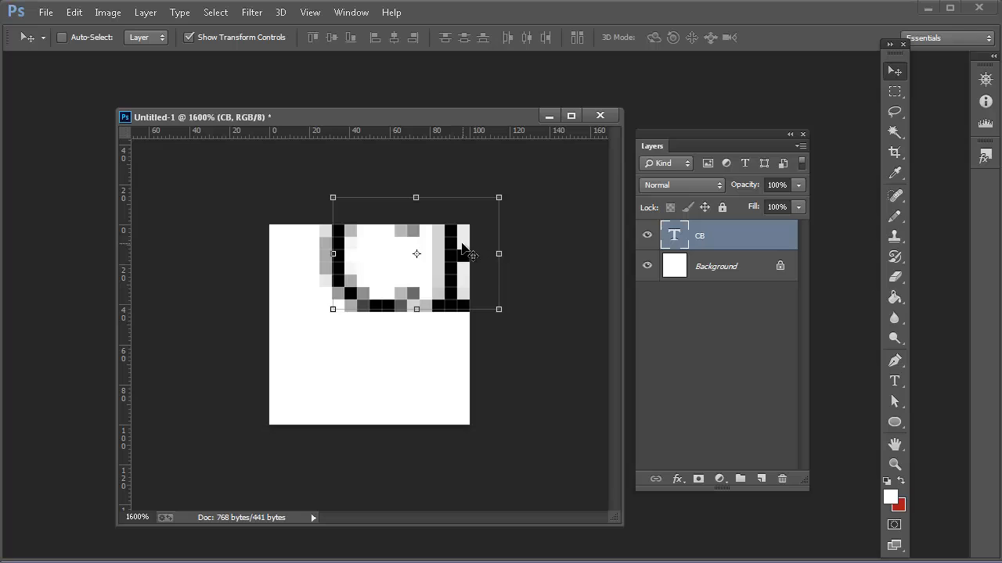
{"action": "left_click_drag", "start_coordinate": [473, 252], "coordinate": [448, 277]}
{"action": "left_click", "coordinate": [310, 12]}
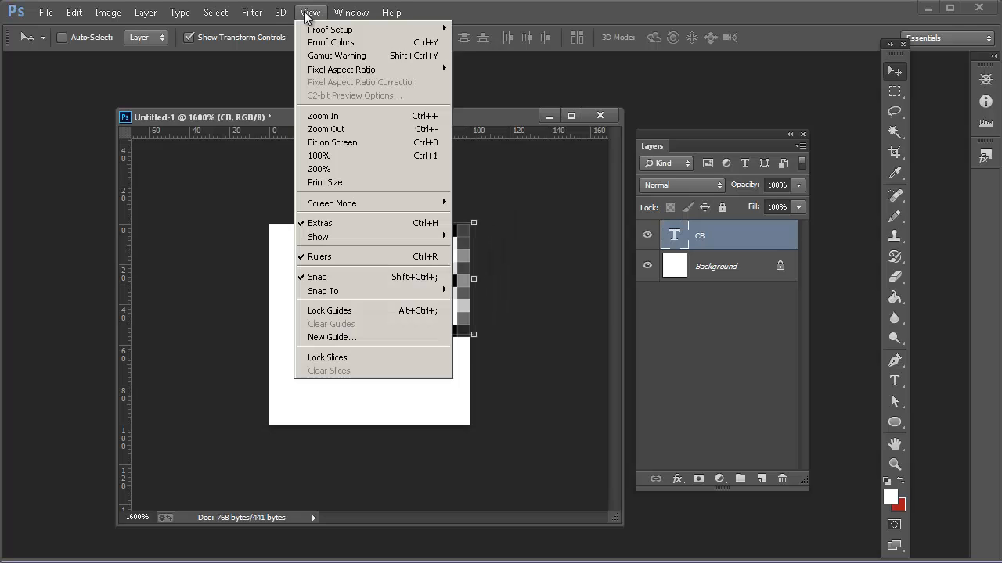
{"action": "left_click", "coordinate": [333, 337]}
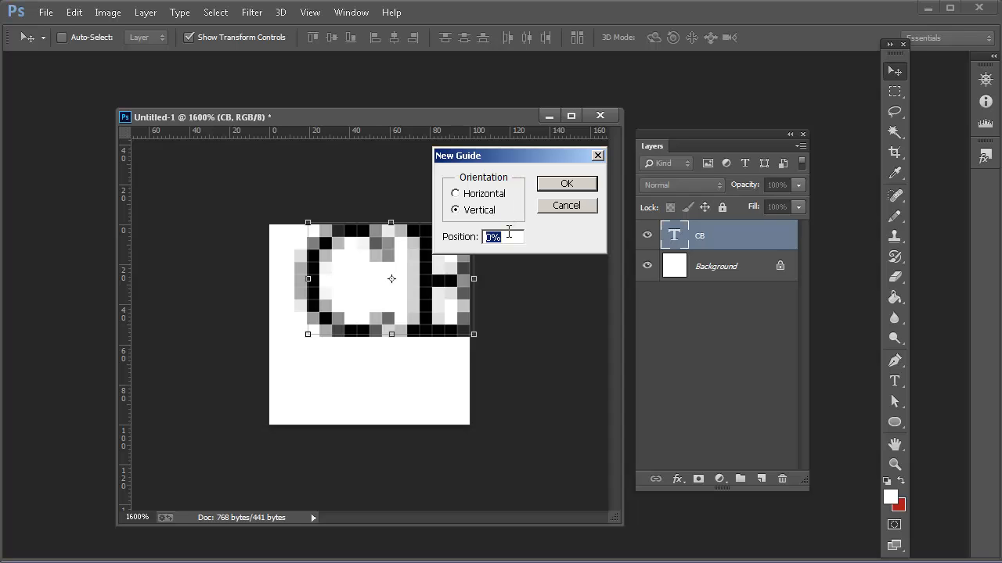
{"action": "type", "text": "50%"}
{"action": "key", "text": "Return"}
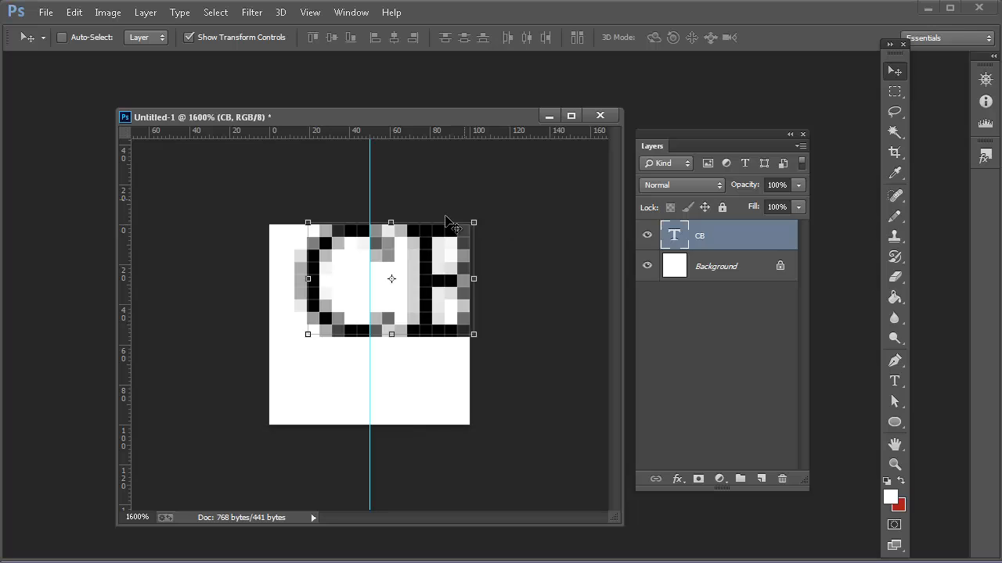
Move and nudge the CB text so that it sits centred on the vertical guide and in the canvas
{"action": "left_click_drag", "start_coordinate": [401, 252], "coordinate": [375, 289]}
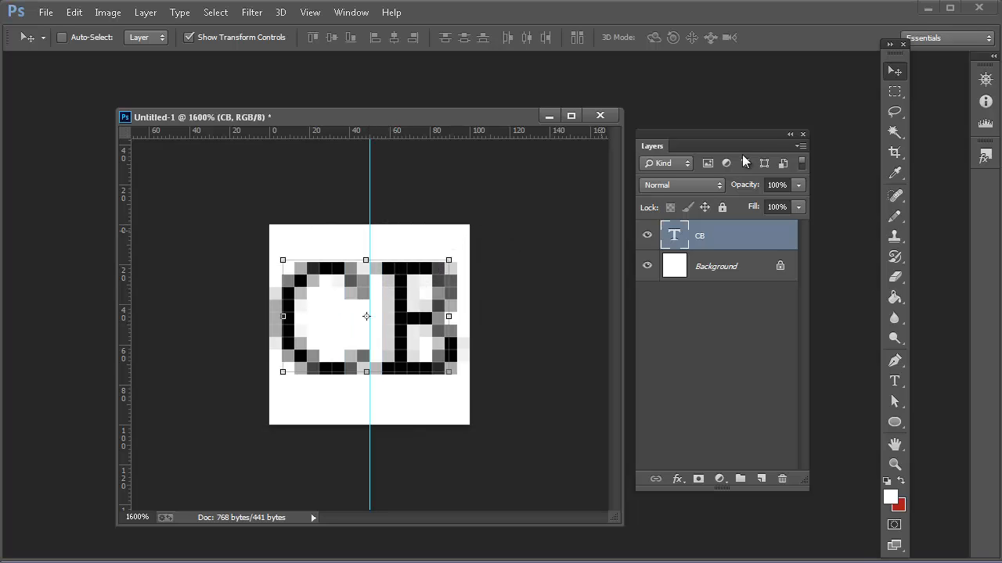
{"action": "key", "text": "Right"}
{"action": "key", "text": "Left"}
{"action": "key", "text": "Down"}
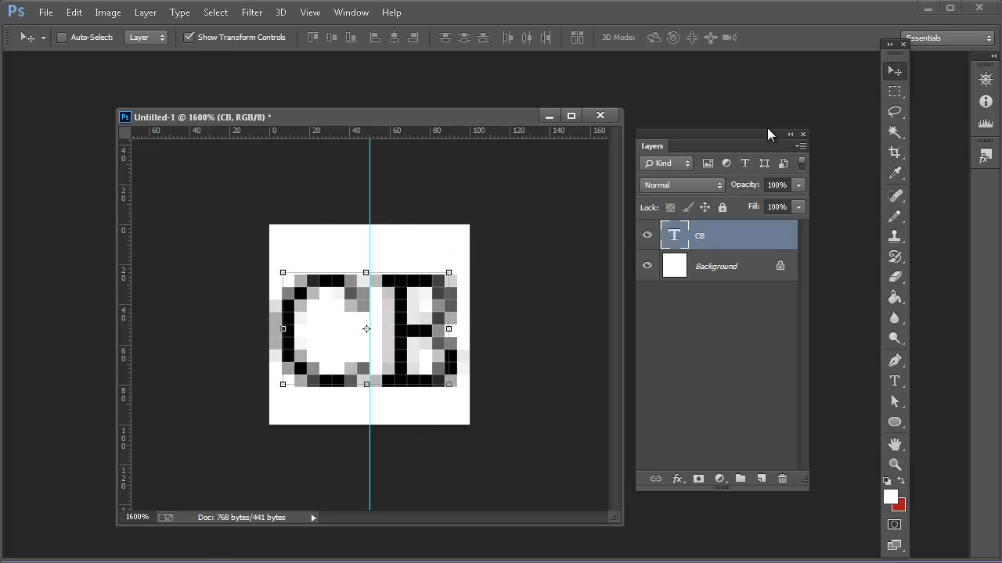
{"action": "key", "text": "Right"}
{"action": "key", "text": "Left"}
{"action": "key", "text": "Right"}
{"action": "key", "text": "Left"}
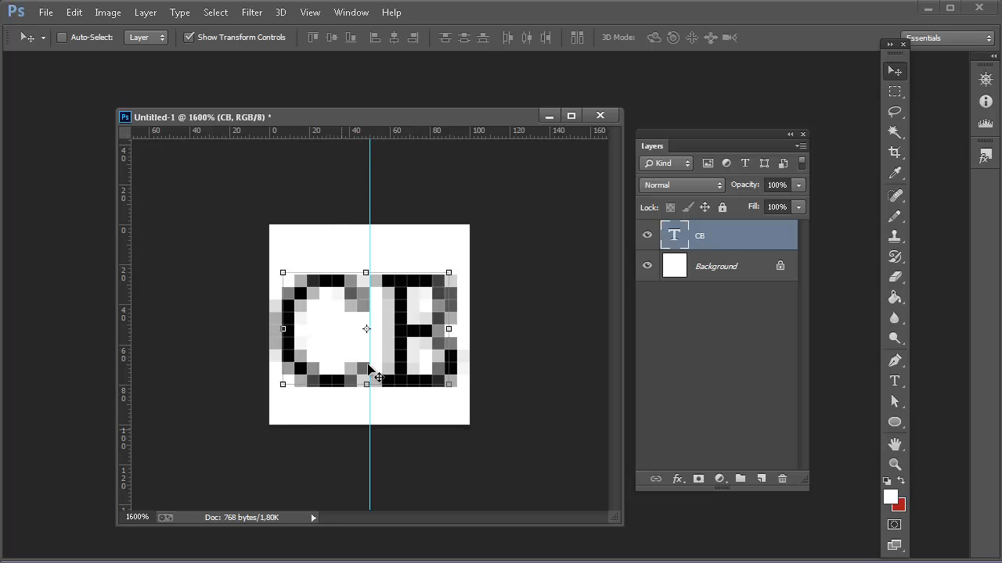
{"action": "key", "text": "Up"}
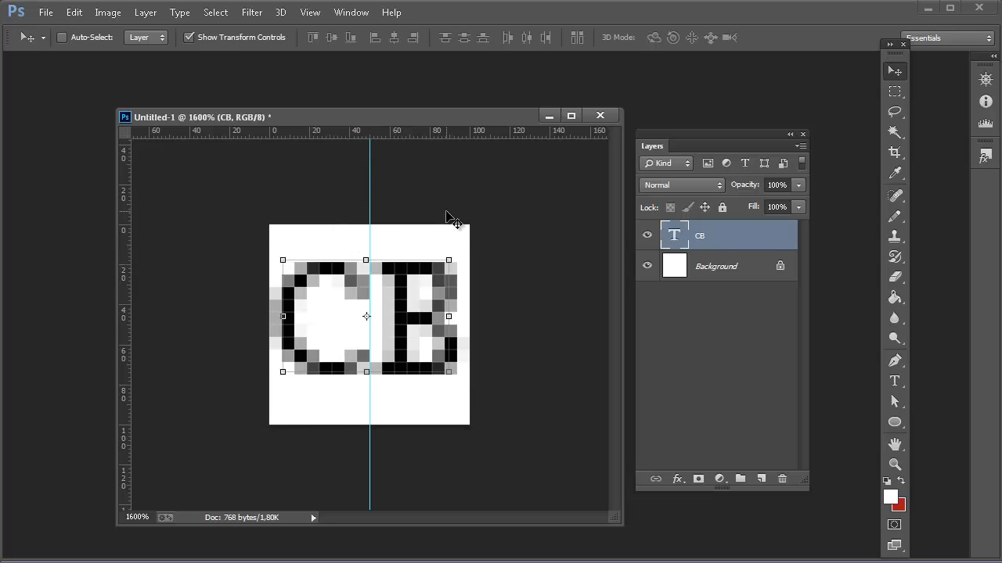
Examine the CB icon at progressively smaller magnifications down to its actual size at 100%
{"action": "left_click", "coordinate": [894, 464]}
{"action": "right_click", "coordinate": [484, 308]}
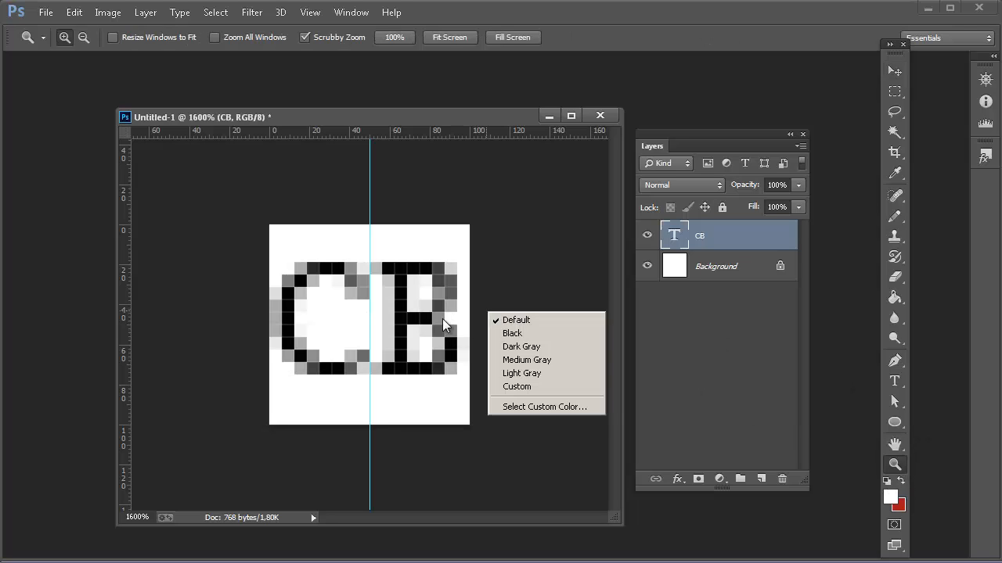
{"action": "right_click", "coordinate": [391, 317]}
{"action": "left_click", "coordinate": [430, 398]}
{"action": "right_click", "coordinate": [382, 275]}
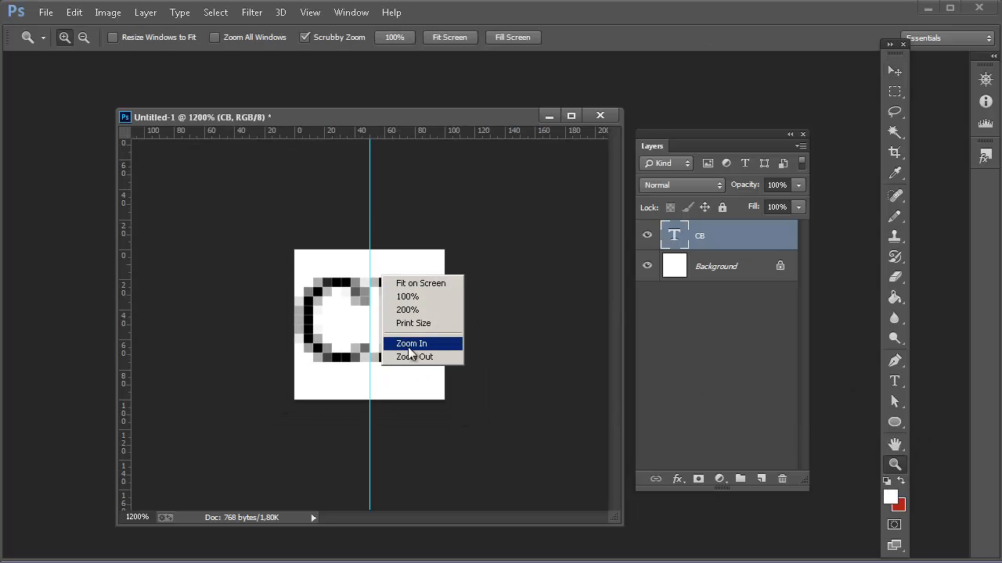
{"action": "left_click", "coordinate": [411, 357]}
{"action": "right_click", "coordinate": [381, 316]}
{"action": "left_click", "coordinate": [422, 399]}
{"action": "right_click", "coordinate": [345, 274]}
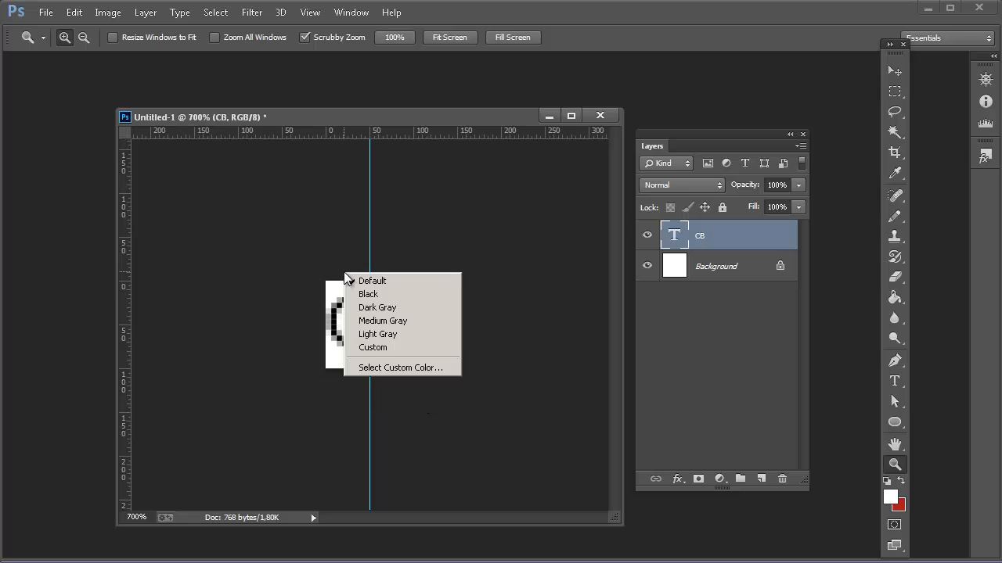
{"action": "right_click", "coordinate": [331, 333]}
{"action": "left_click", "coordinate": [378, 413]}
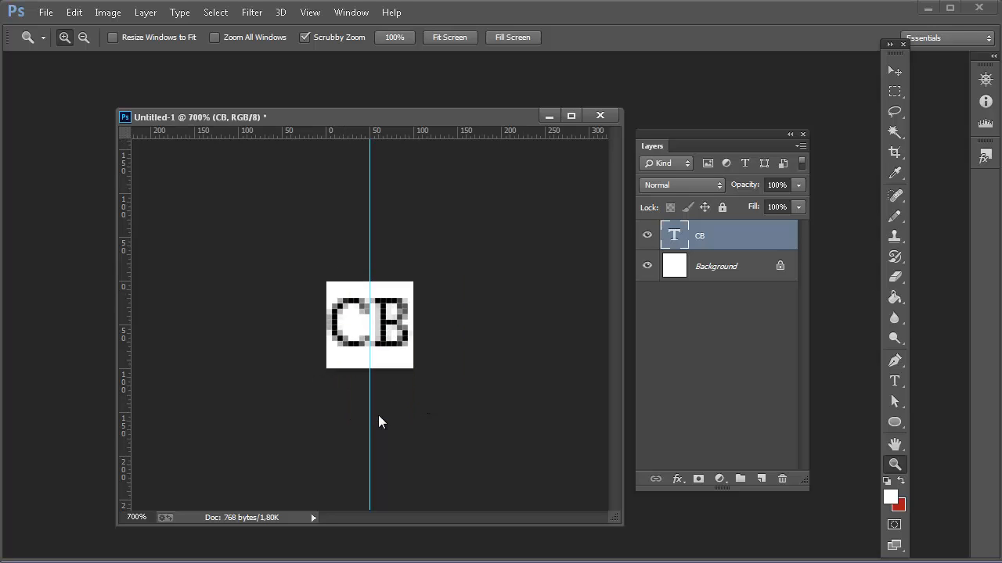
{"action": "right_click", "coordinate": [396, 327]}
{"action": "left_click", "coordinate": [442, 411]}
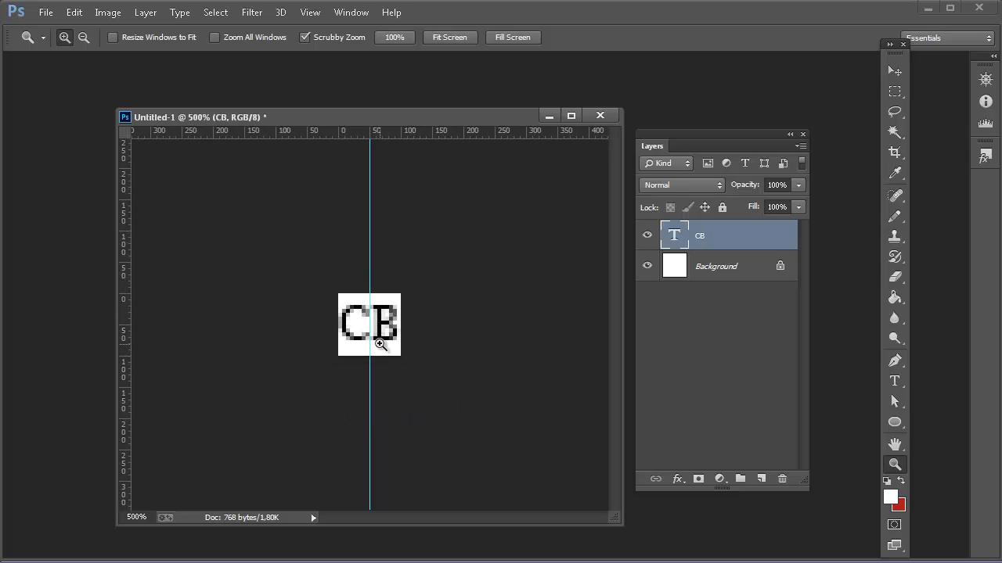
{"action": "right_click", "coordinate": [380, 340]}
{"action": "left_click", "coordinate": [410, 423]}
{"action": "right_click", "coordinate": [365, 332]}
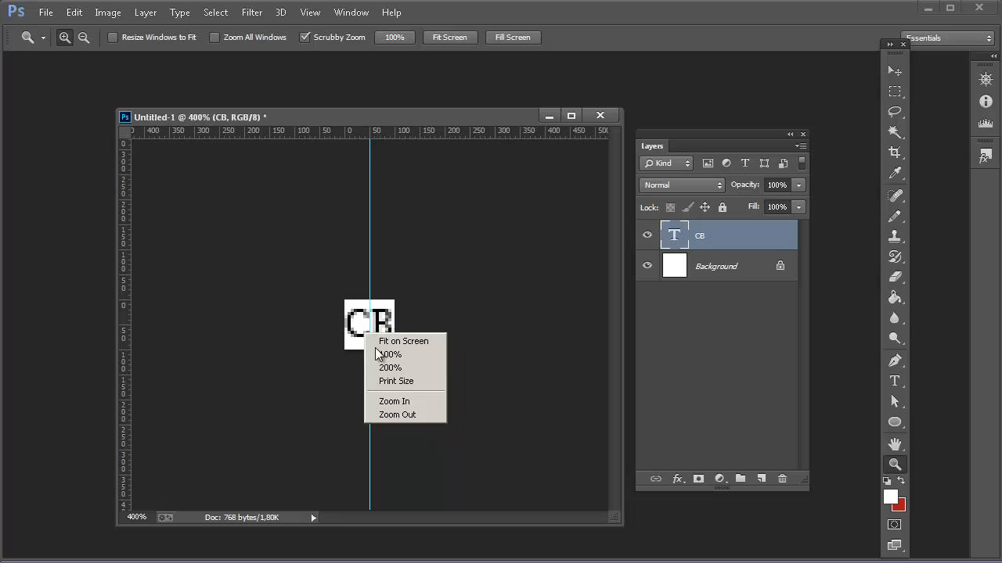
{"action": "left_click", "coordinate": [396, 417]}
{"action": "right_click", "coordinate": [369, 318]}
{"action": "left_click", "coordinate": [396, 397]}
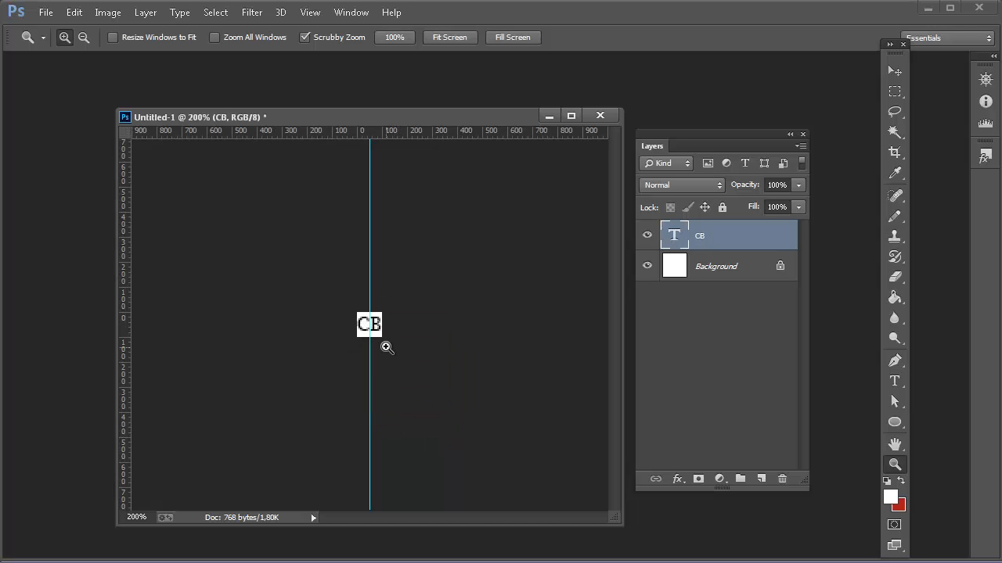
{"action": "right_click", "coordinate": [372, 323]}
{"action": "left_click", "coordinate": [406, 404]}
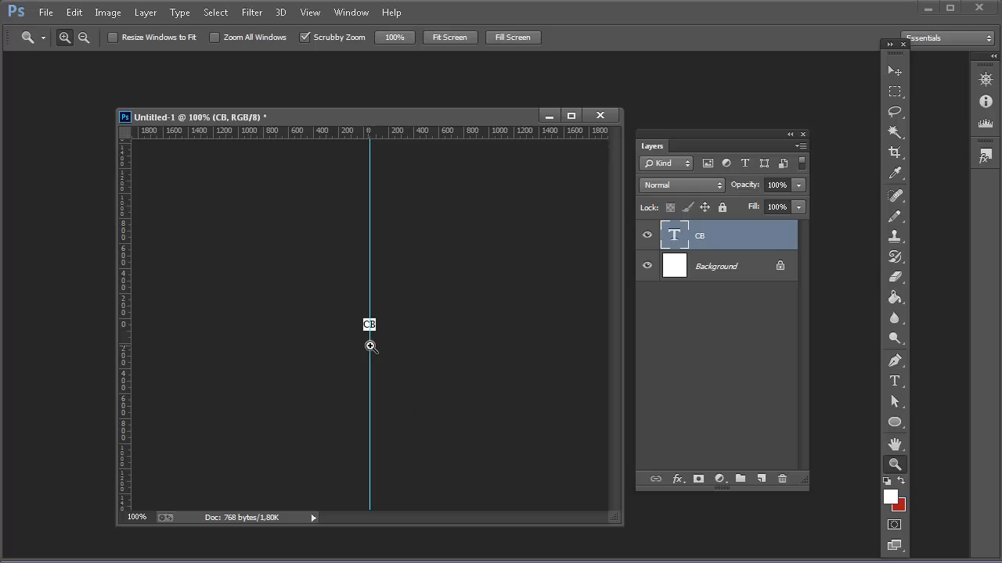
Undo the accidental move of the CB text and shift the vertical guide well away from the icon
{"action": "left_click", "coordinate": [897, 72]}
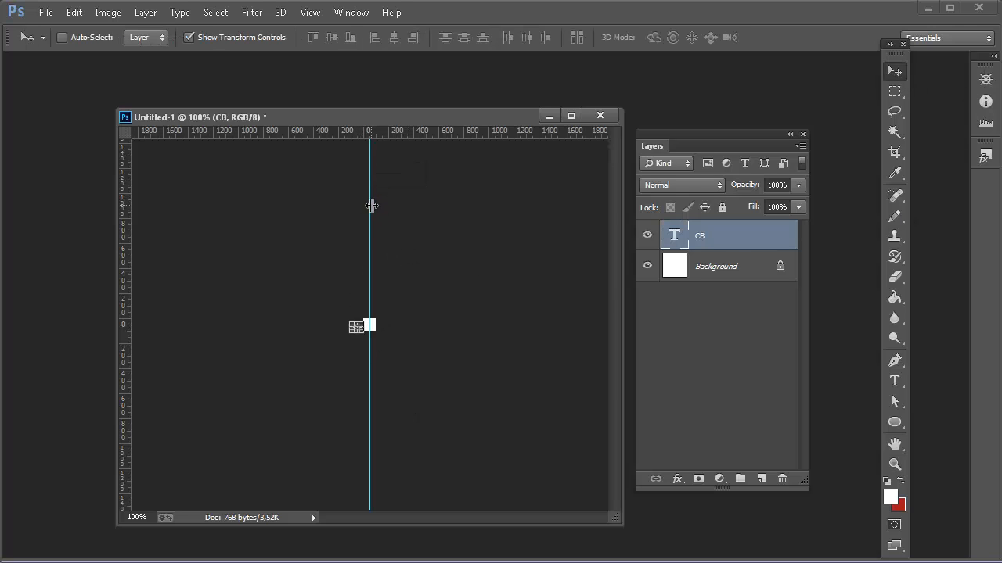
{"action": "key", "text": "ctrl+alt+z"}
{"action": "left_click_drag", "start_coordinate": [368, 204], "coordinate": [163, 206]}
{"action": "left_click", "coordinate": [897, 135]}
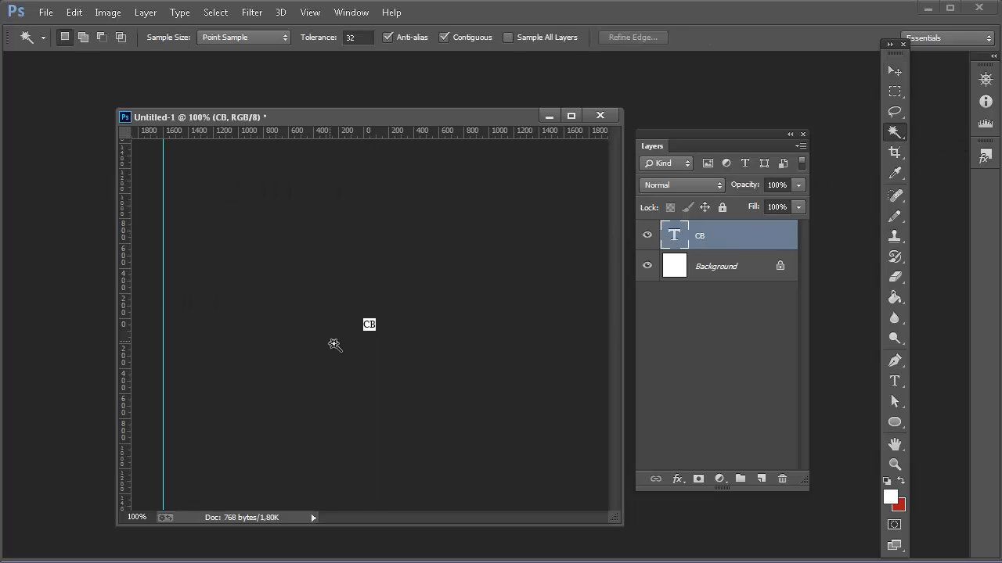
Save the icon as a PNG in the WordPress Blog folder, replacing the default file name and using Smallest / Slow compression without interlacing
{"action": "left_click", "coordinate": [46, 13]}
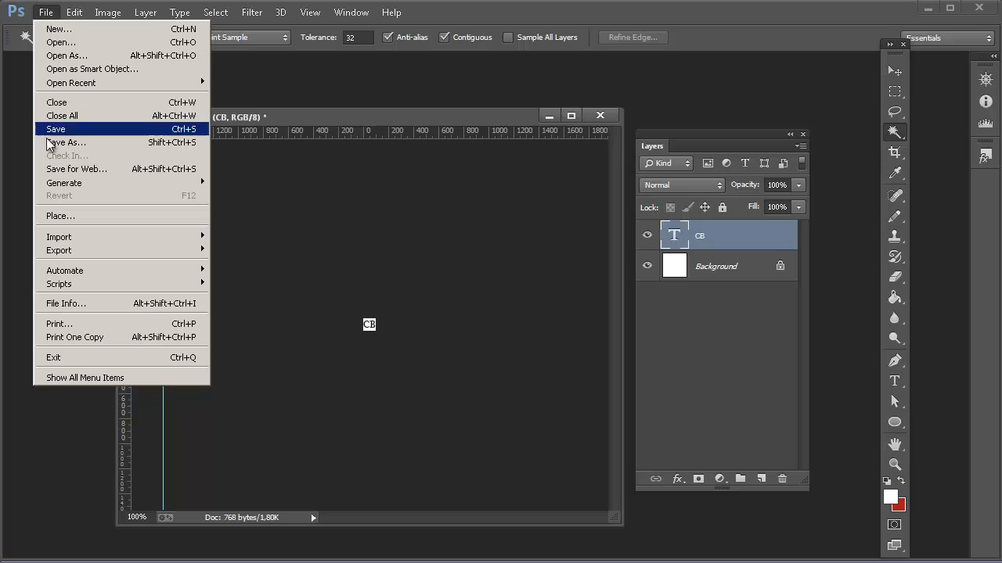
{"action": "left_click", "coordinate": [68, 143]}
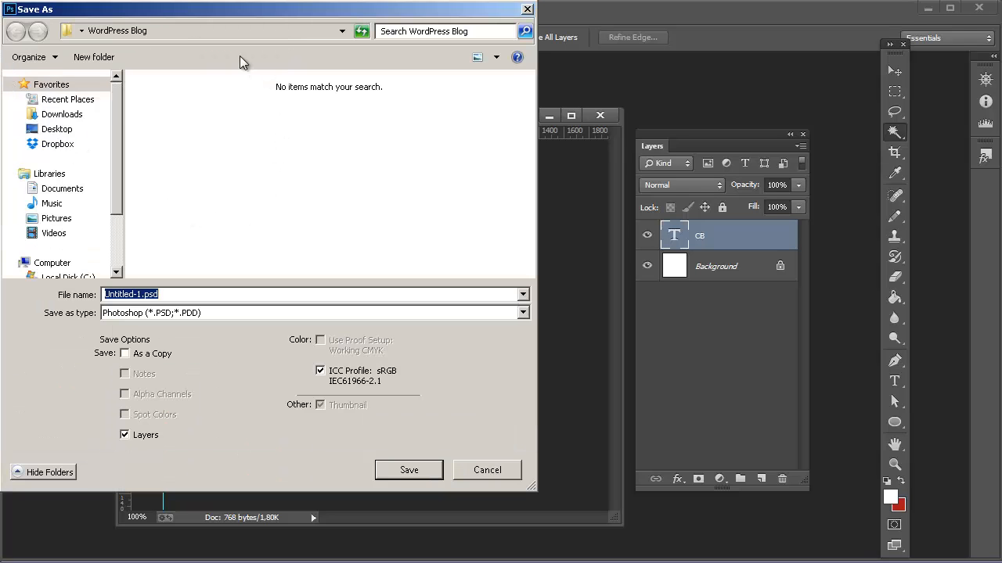
{"action": "left_click", "coordinate": [216, 315]}
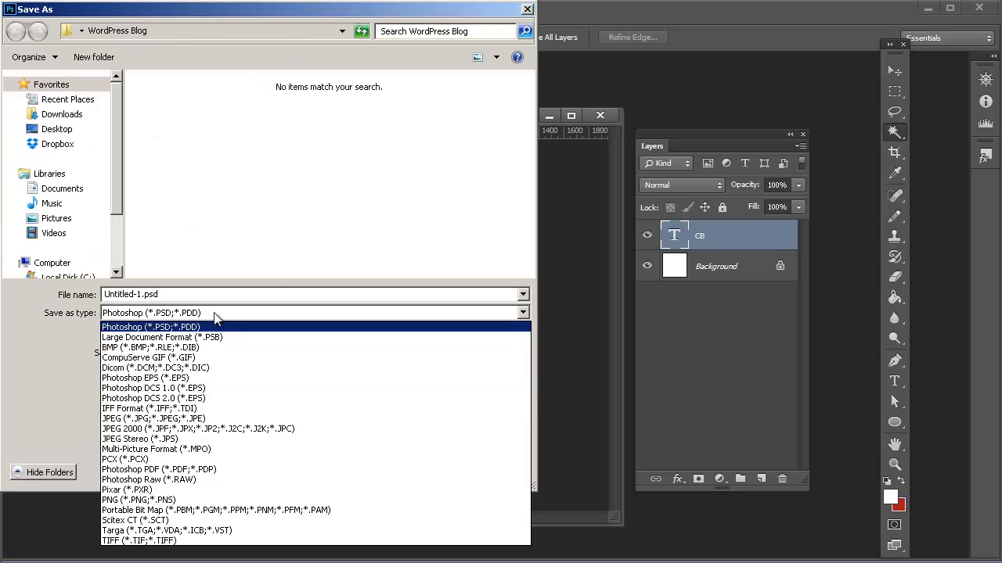
{"action": "left_click", "coordinate": [160, 501]}
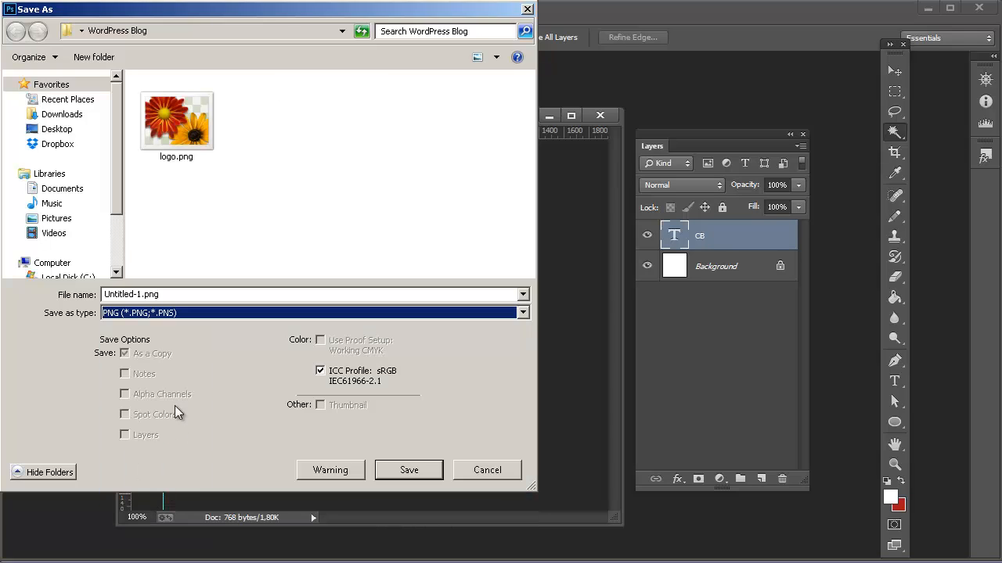
{"action": "left_click", "coordinate": [147, 297]}
{"action": "left_click_drag", "start_coordinate": [140, 295], "coordinate": [51, 295]}
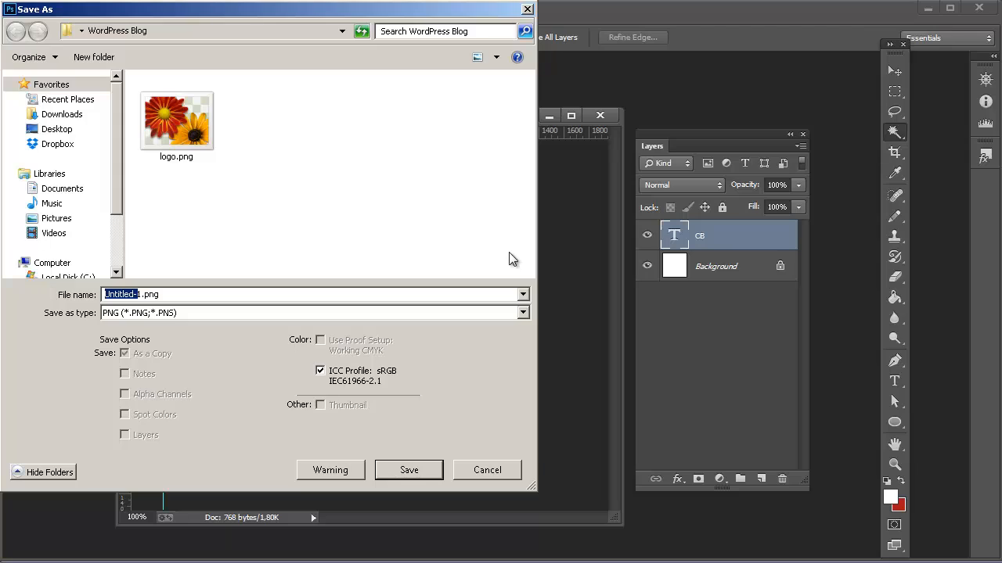
{"action": "key", "text": "BackSpace"}
{"action": "left_click", "coordinate": [409, 472]}
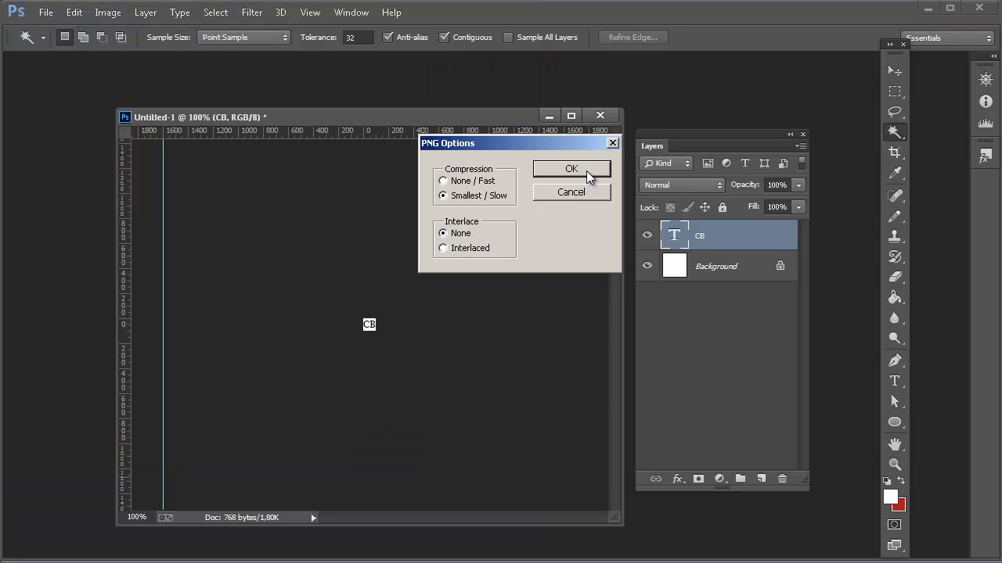
{"action": "left_click", "coordinate": [586, 171]}
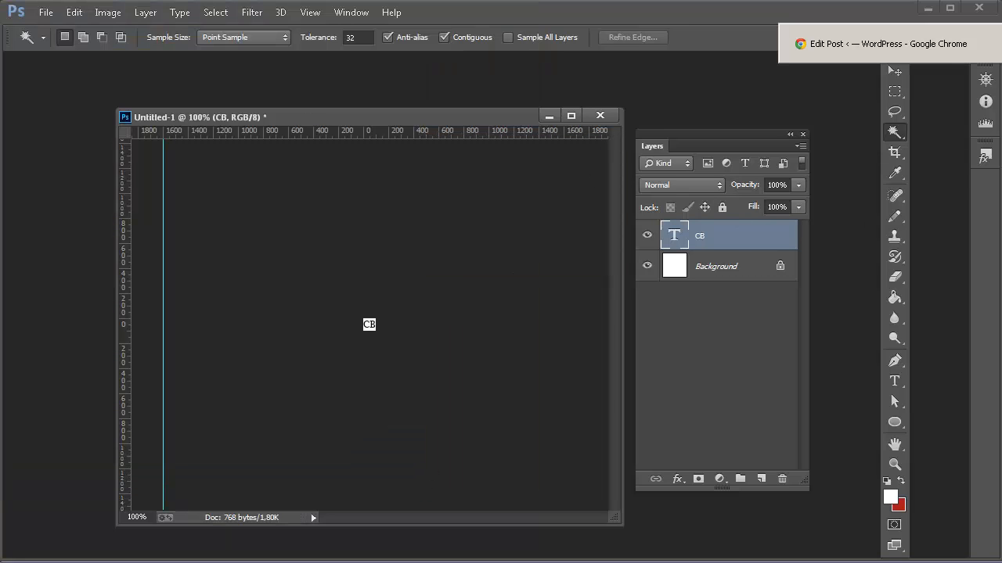
Switch to Chrome and upload favicon.png from the WordPress Blog folder as the favicon in the theme options
{"action": "left_click", "coordinate": [888, 44]}
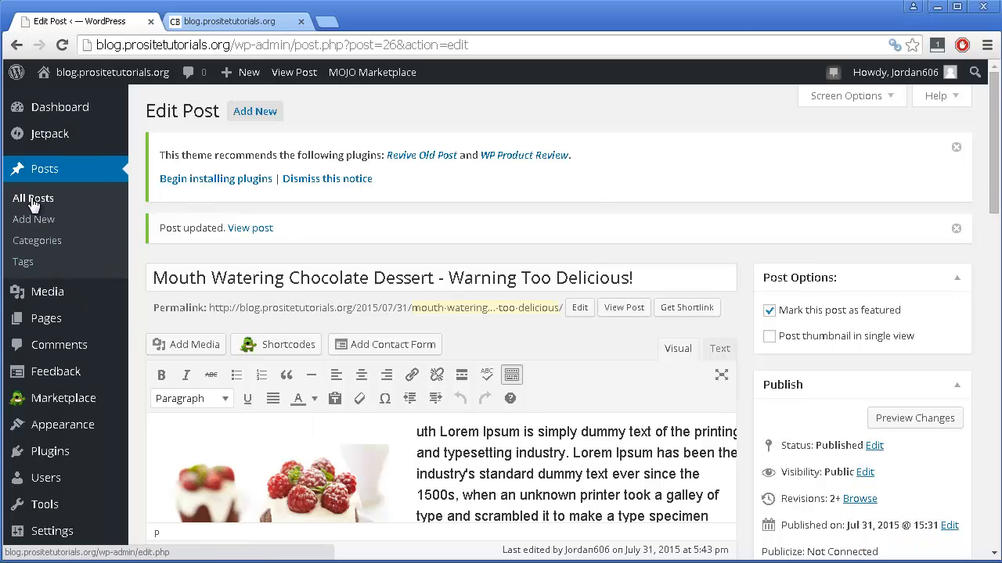
{"action": "mouse_move", "coordinate": [82, 453]}
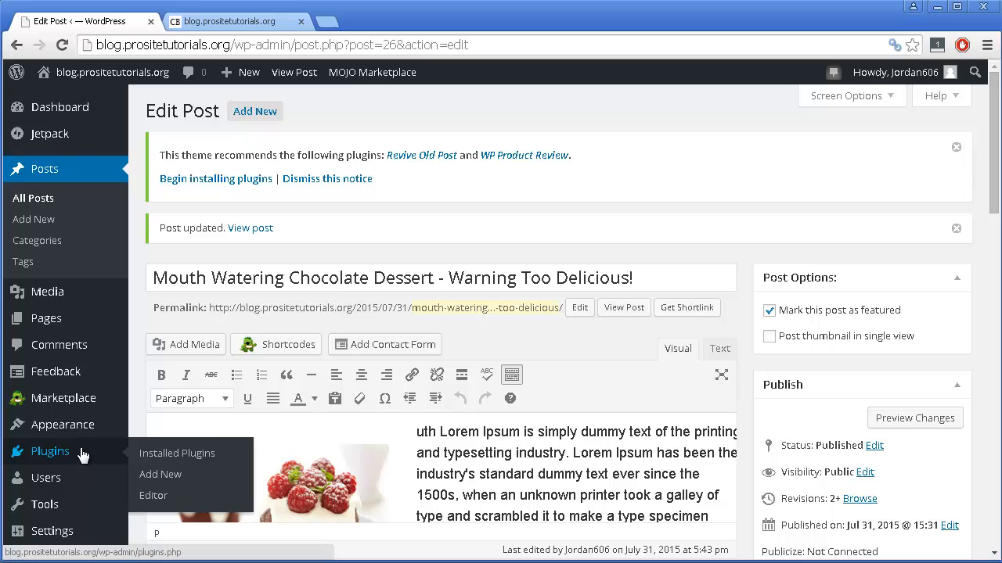
{"action": "mouse_move", "coordinate": [82, 431]}
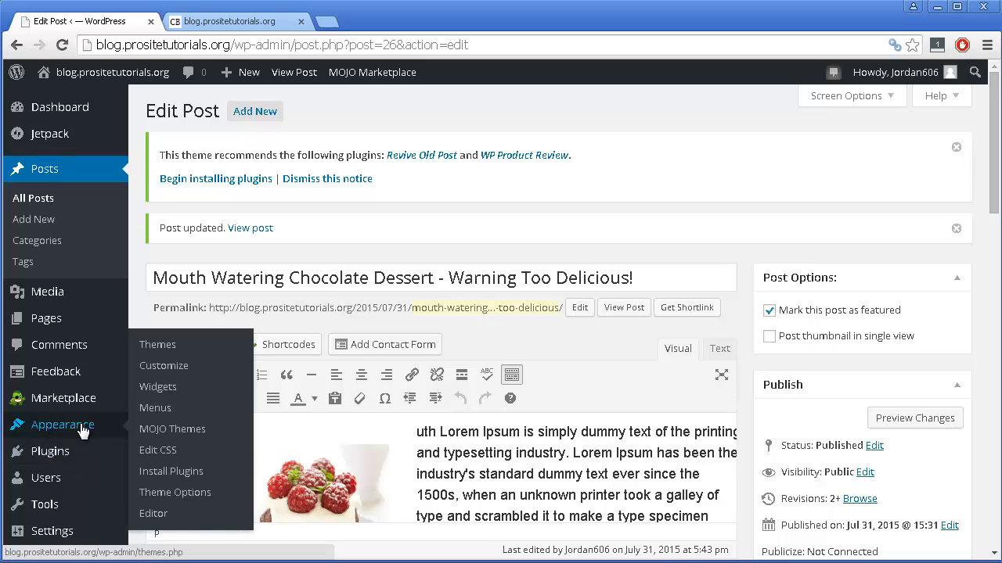
{"action": "left_click", "coordinate": [167, 494]}
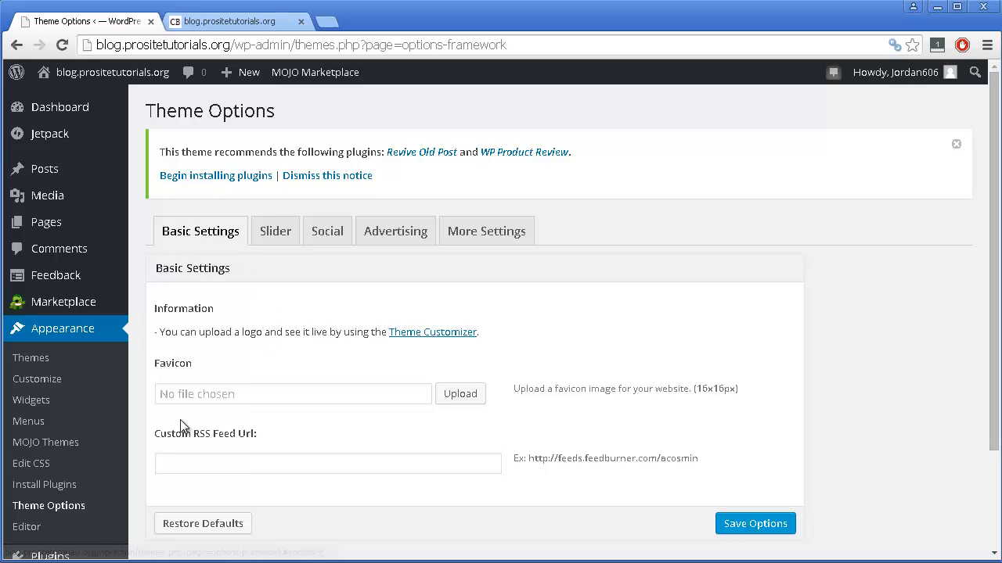
{"action": "left_click", "coordinate": [459, 395]}
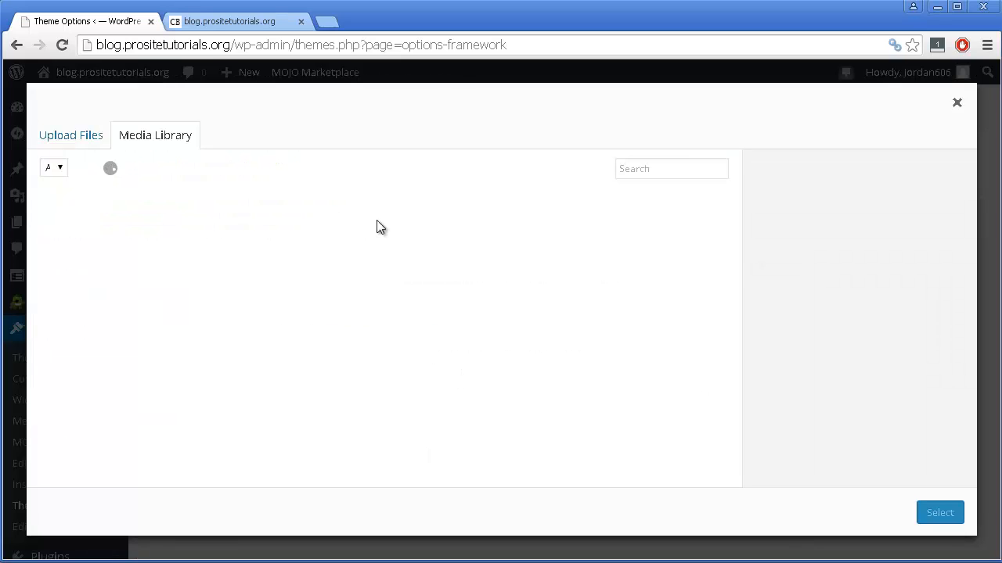
{"action": "left_click", "coordinate": [77, 137]}
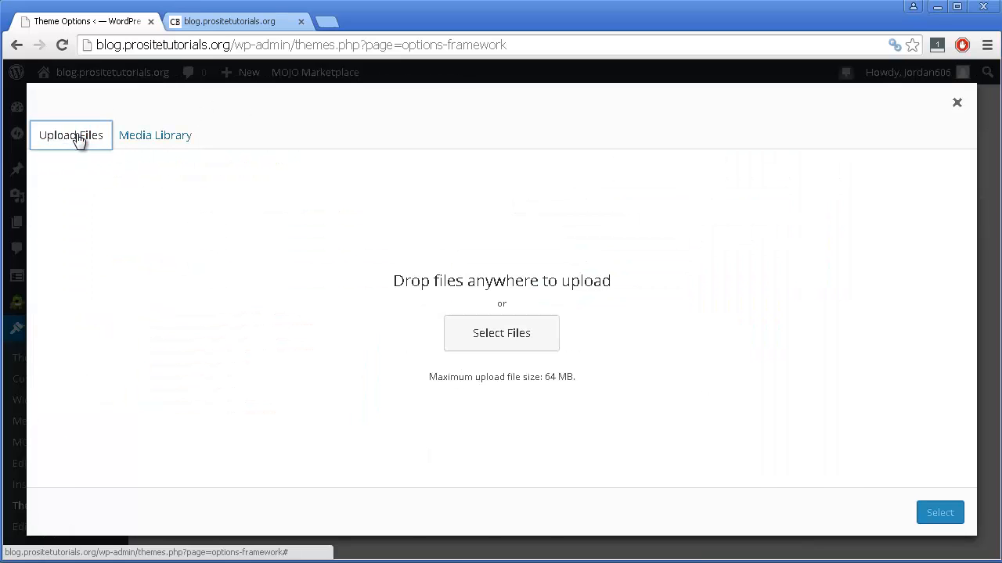
{"action": "left_click", "coordinate": [483, 334]}
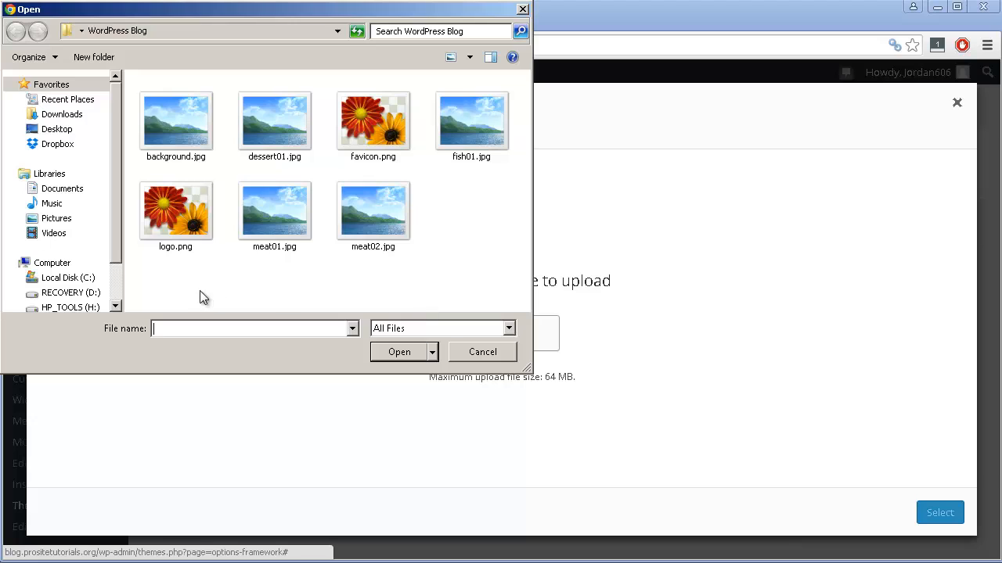
{"action": "double_click", "coordinate": [367, 124]}
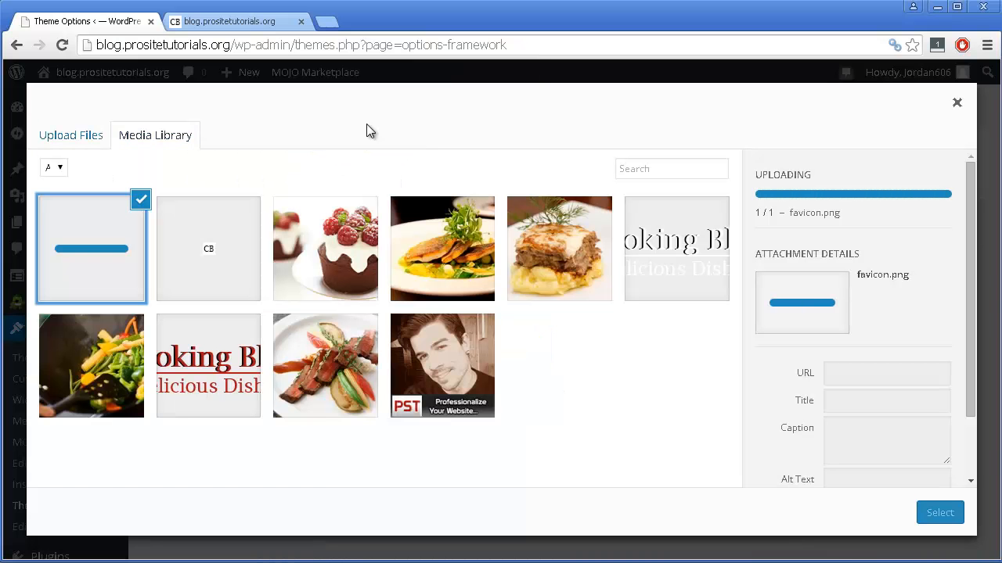
Compare the two CB images in the media library and give the newly uploaded one the alt text favicon
{"action": "left_click", "coordinate": [196, 274]}
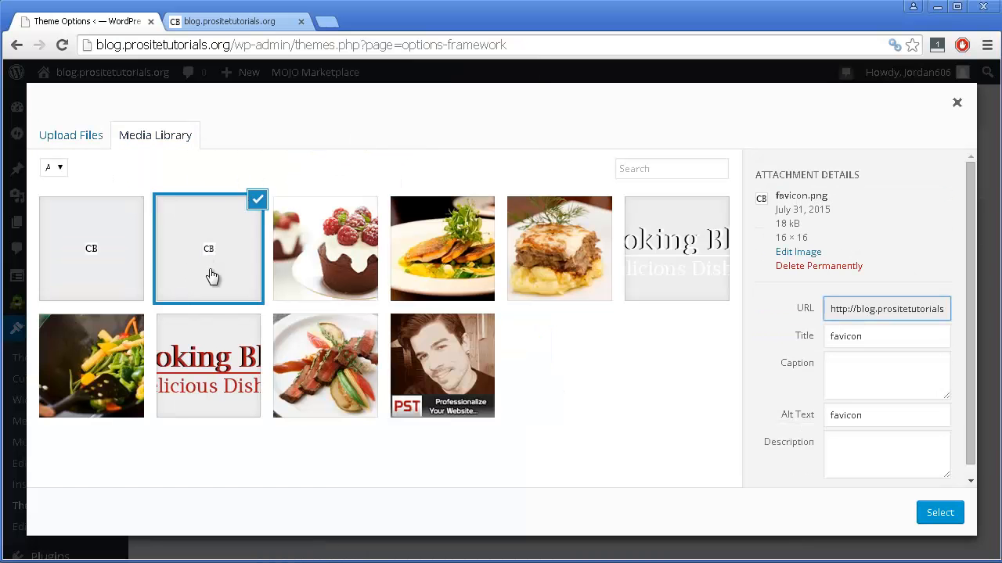
{"action": "left_click", "coordinate": [69, 255]}
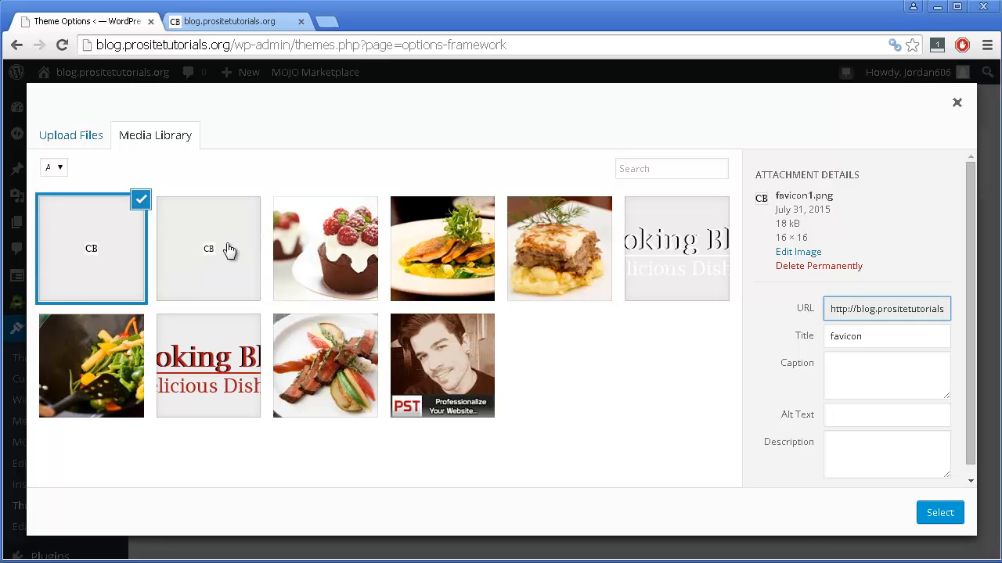
{"action": "left_click", "coordinate": [197, 262]}
{"action": "left_click", "coordinate": [81, 227]}
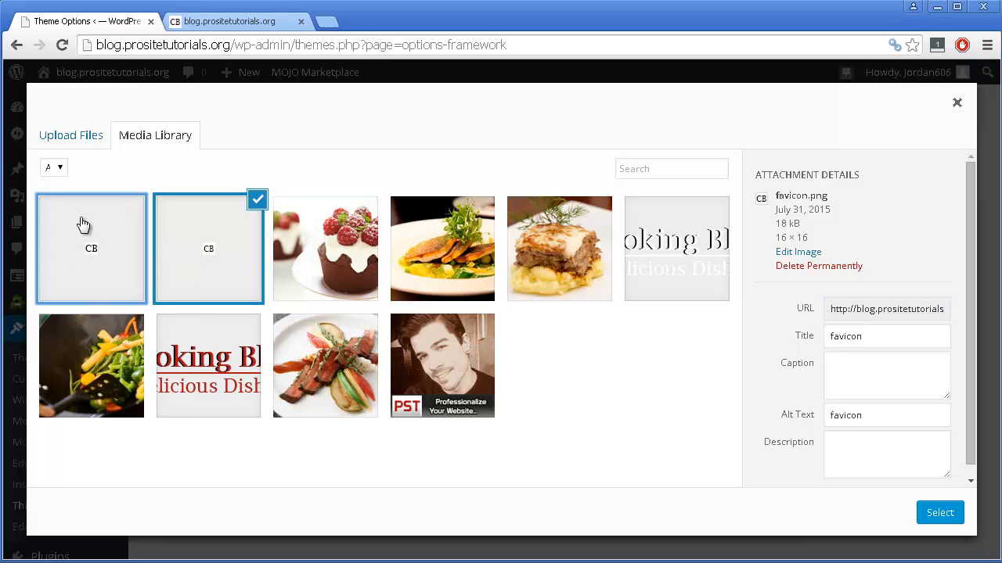
{"action": "double_click", "coordinate": [897, 335]}
{"action": "key", "text": "ctrl+c"}
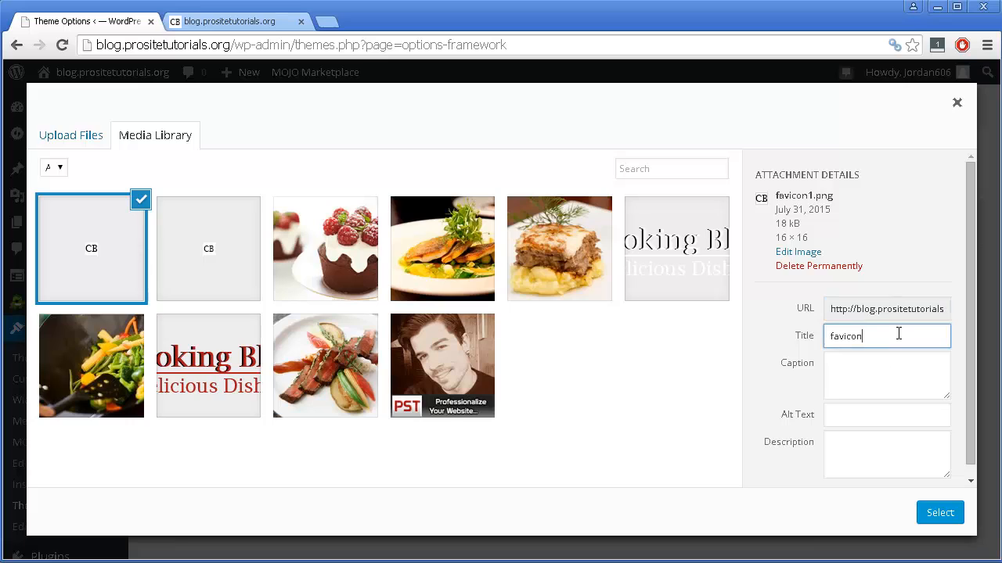
{"action": "left_click", "coordinate": [890, 418]}
{"action": "key", "text": "ctrl+v"}
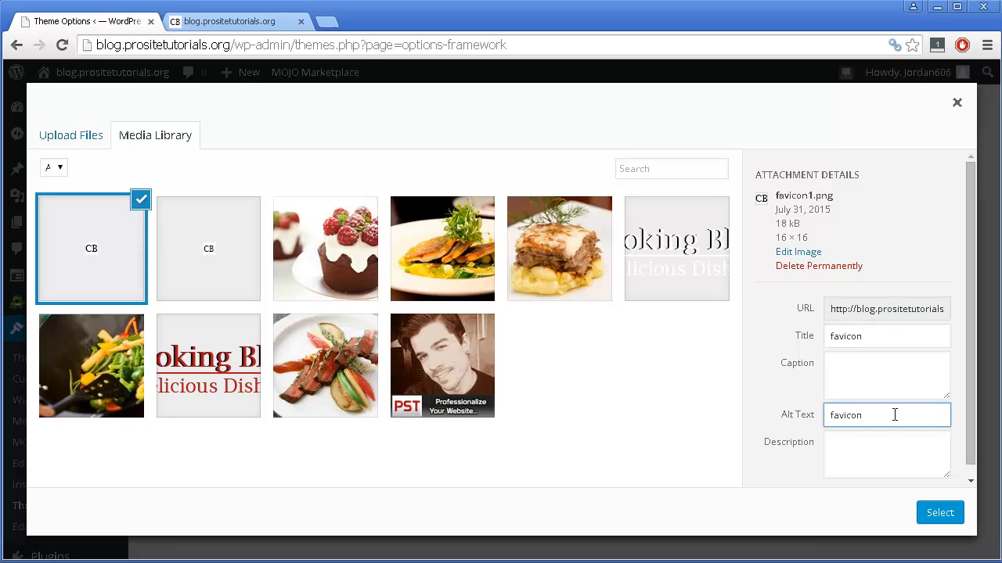
{"action": "scroll", "coordinate": [895, 415], "scroll_direction": "down", "scroll_amount": 1}
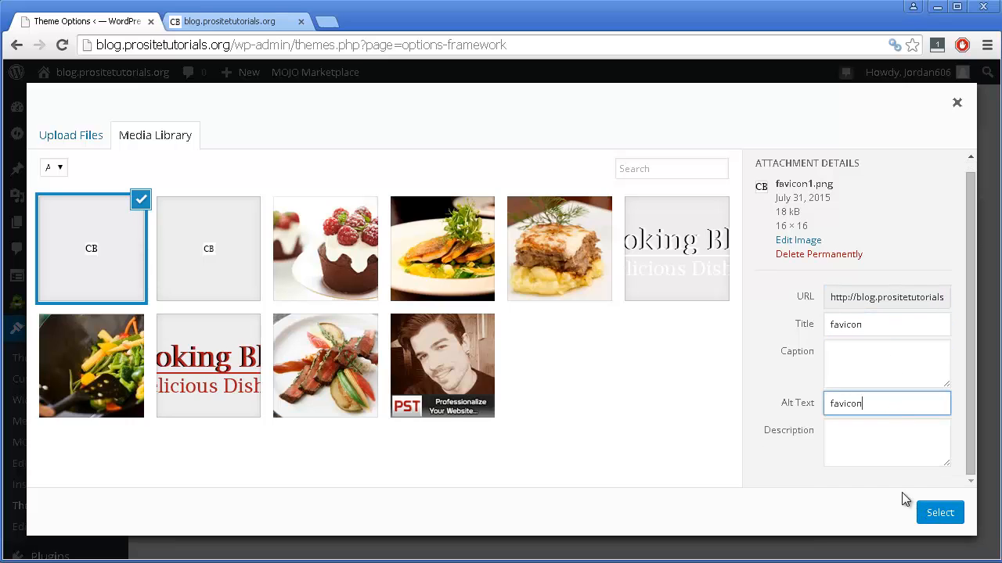
Use the selected CB image as the site favicon and save the theme options
{"action": "left_click", "coordinate": [948, 515]}
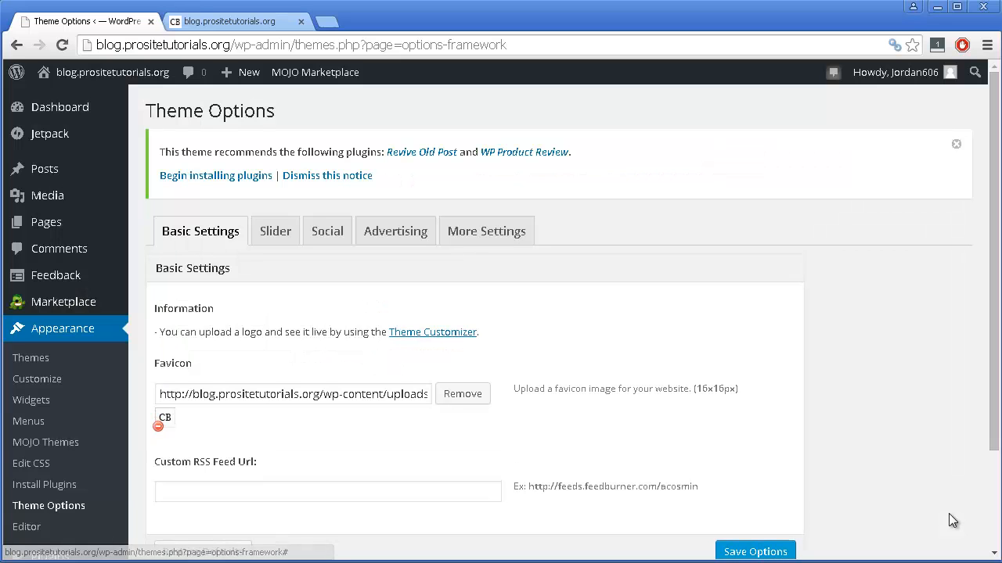
{"action": "scroll", "coordinate": [333, 386], "scroll_direction": "down", "scroll_amount": 1}
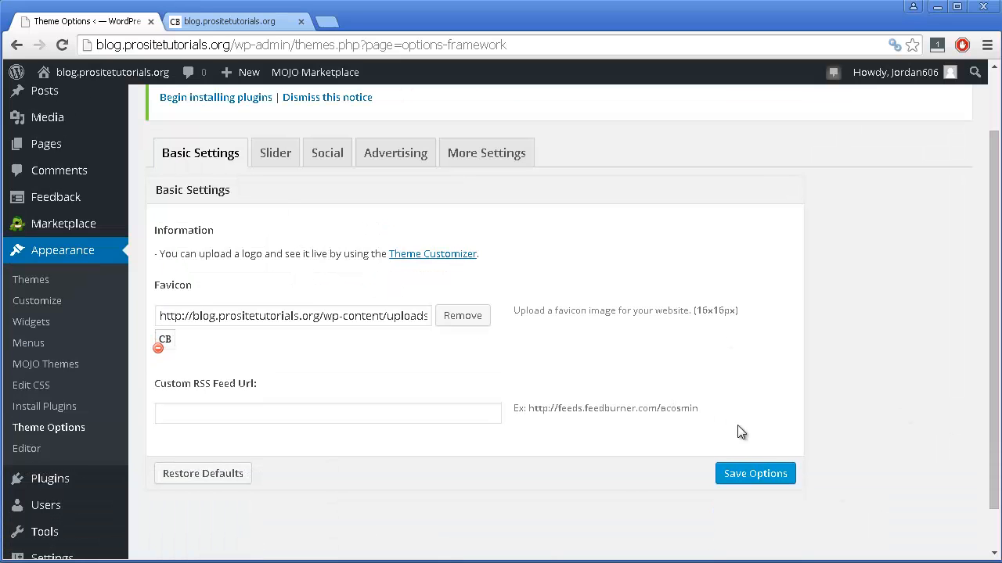
{"action": "left_click", "coordinate": [755, 474]}
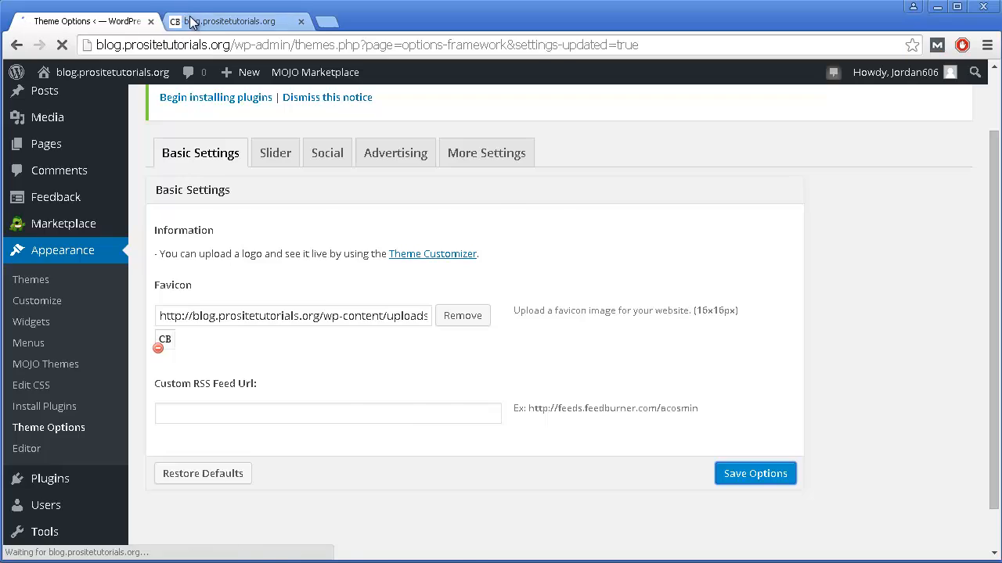
Reload the blog's front page to check its favicon and return to the theme options
{"action": "left_click", "coordinate": [227, 21]}
{"action": "left_click", "coordinate": [61, 45]}
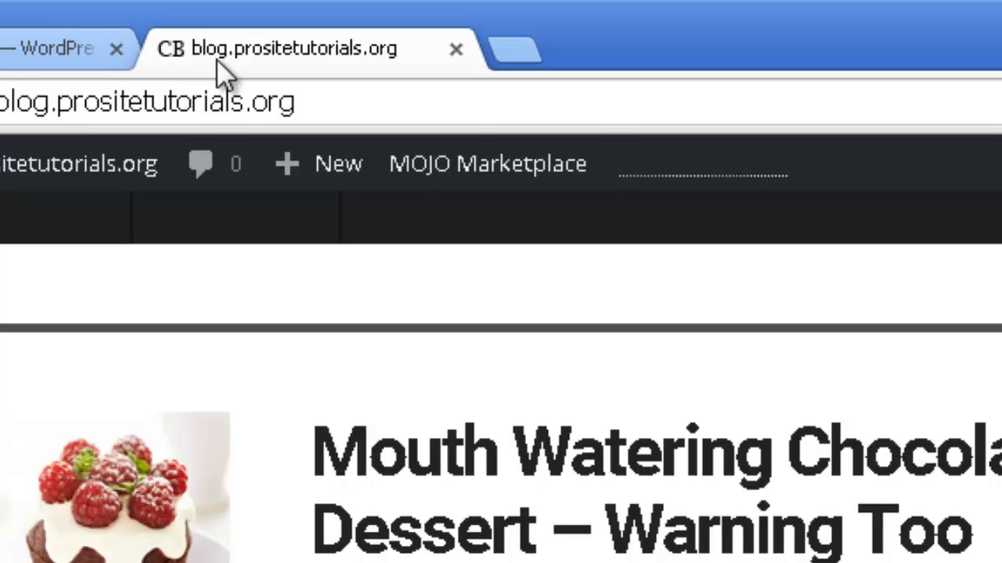
{"action": "left_click", "coordinate": [59, 47]}
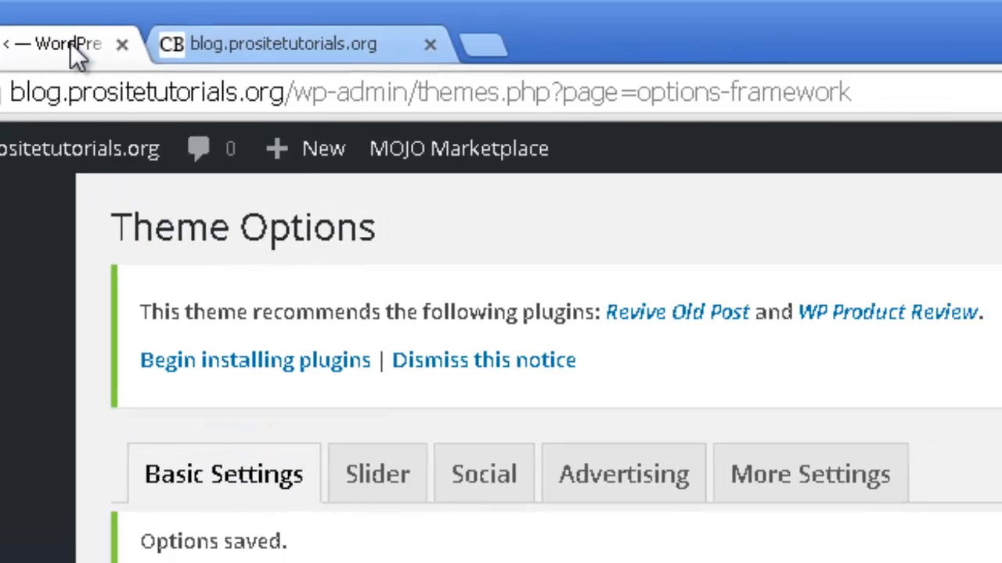
Enable the featured posts slider in the theme options, keeping three posts, and save the options
{"action": "scroll", "coordinate": [371, 281], "scroll_direction": "down", "scroll_amount": 1}
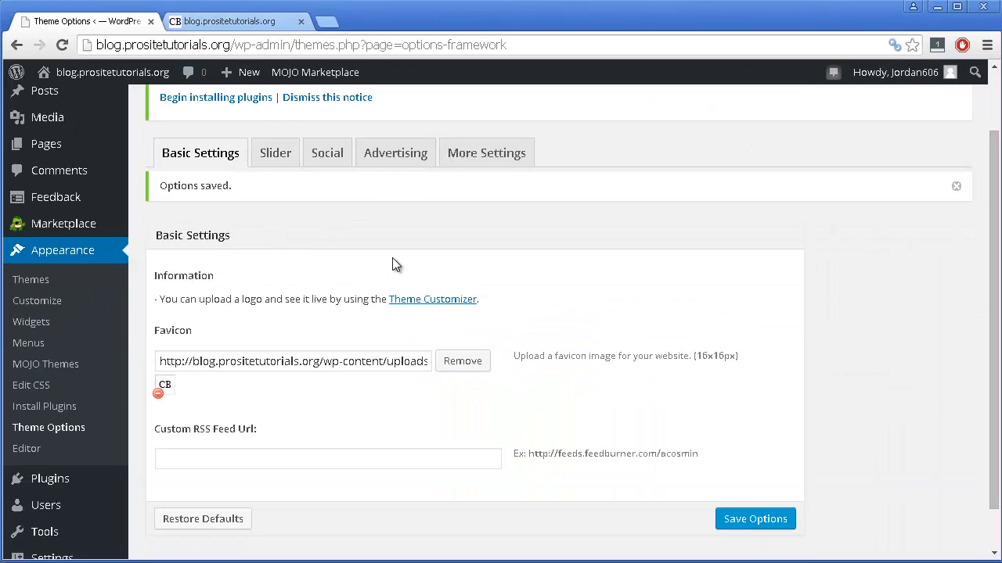
{"action": "left_click", "coordinate": [273, 161]}
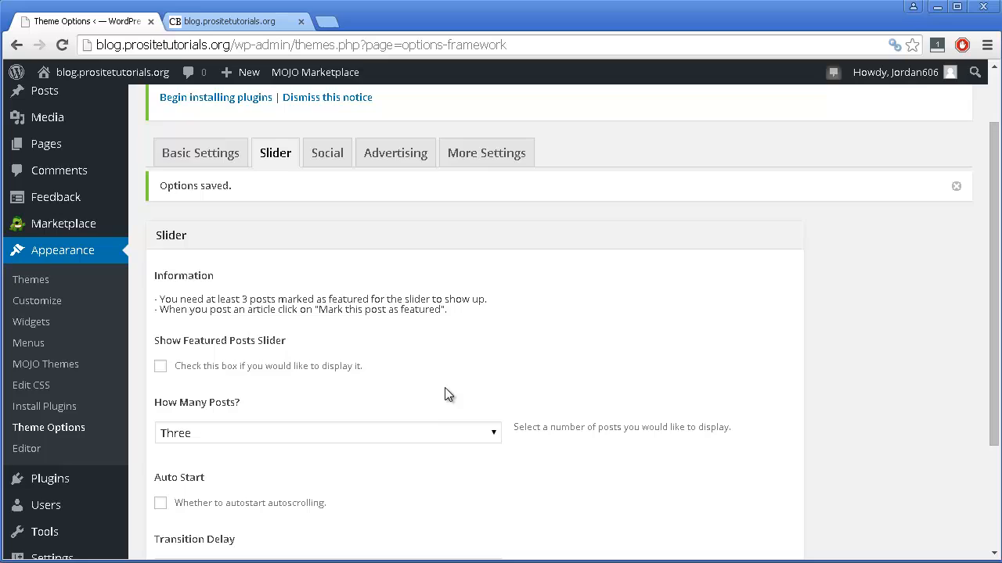
{"action": "scroll", "coordinate": [446, 387], "scroll_direction": "down", "scroll_amount": 1}
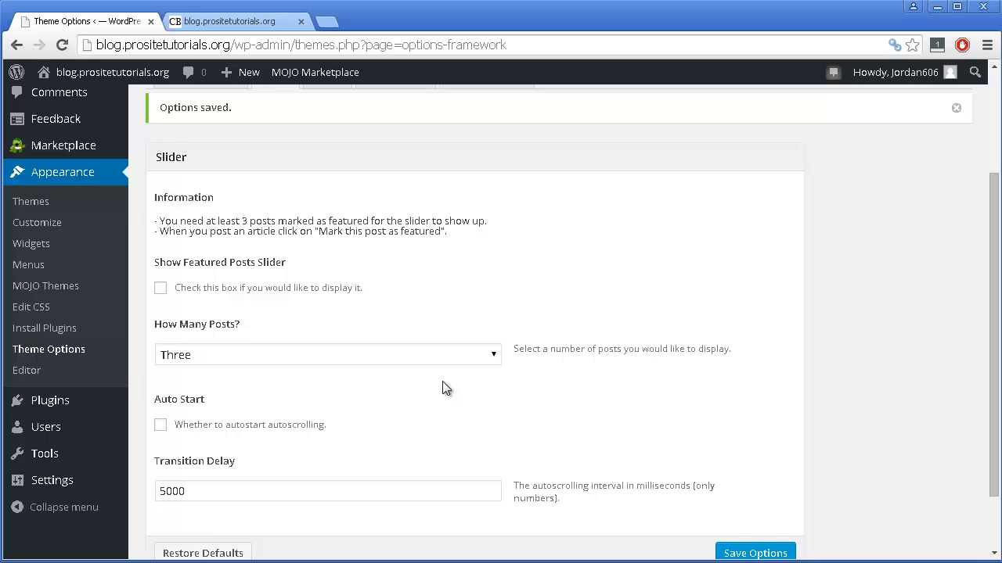
{"action": "left_click", "coordinate": [217, 359]}
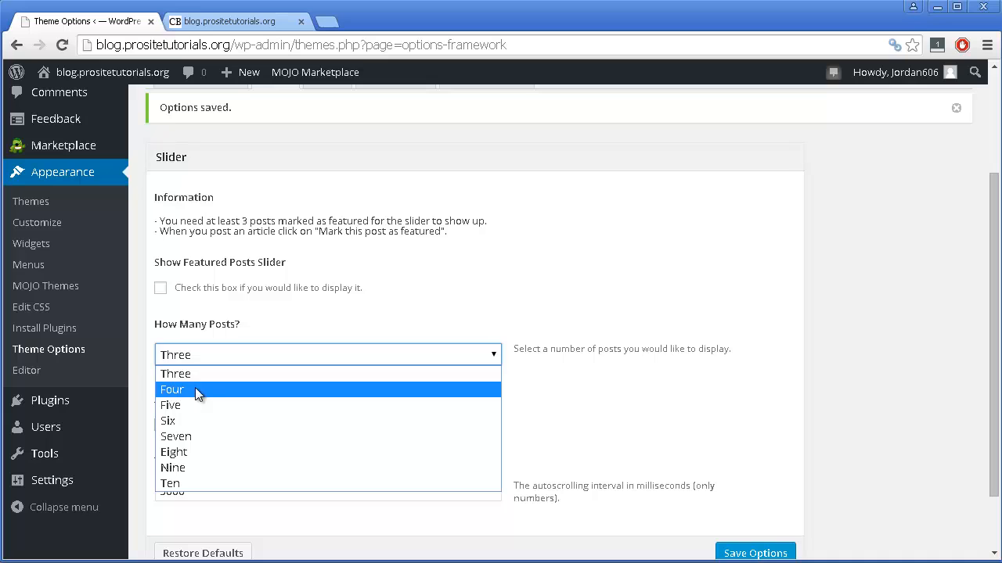
{"action": "left_click", "coordinate": [217, 353]}
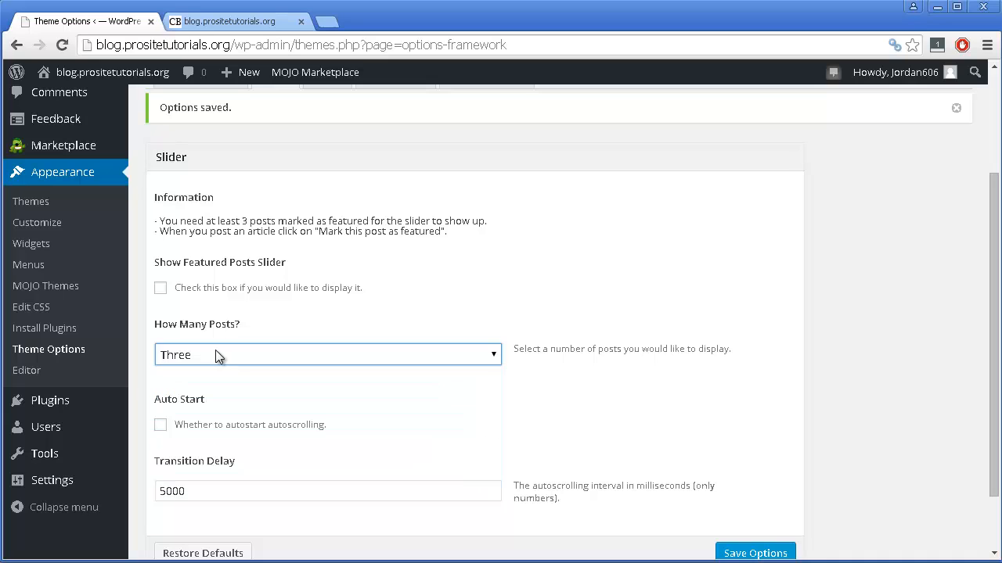
{"action": "left_click", "coordinate": [160, 291]}
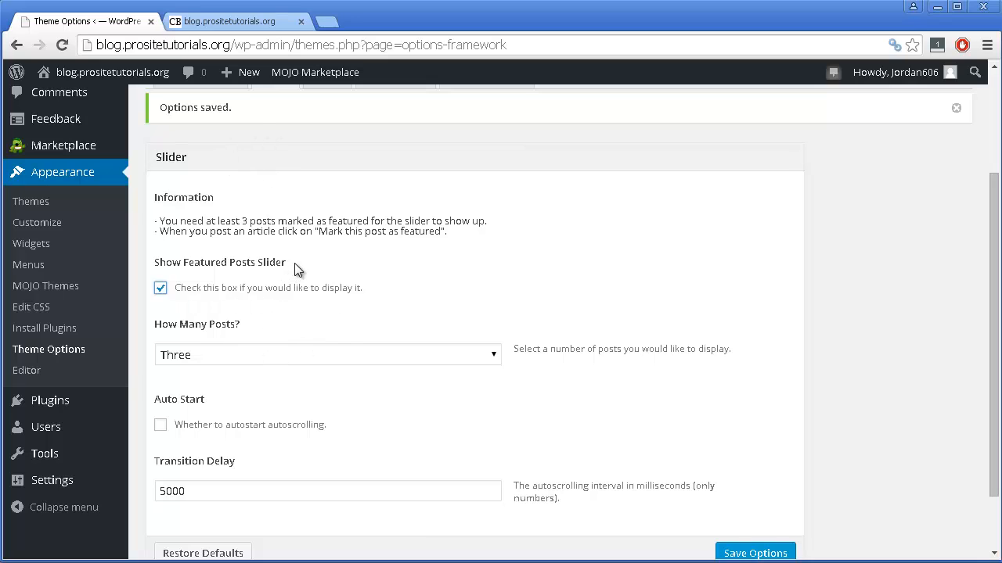
{"action": "scroll", "coordinate": [265, 301], "scroll_direction": "down", "scroll_amount": 1}
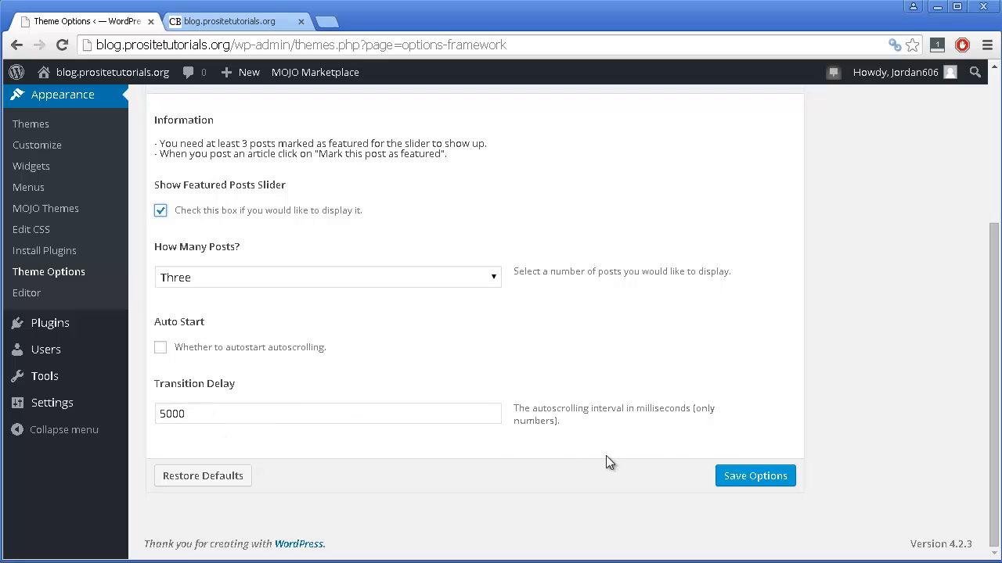
{"action": "left_click", "coordinate": [729, 471]}
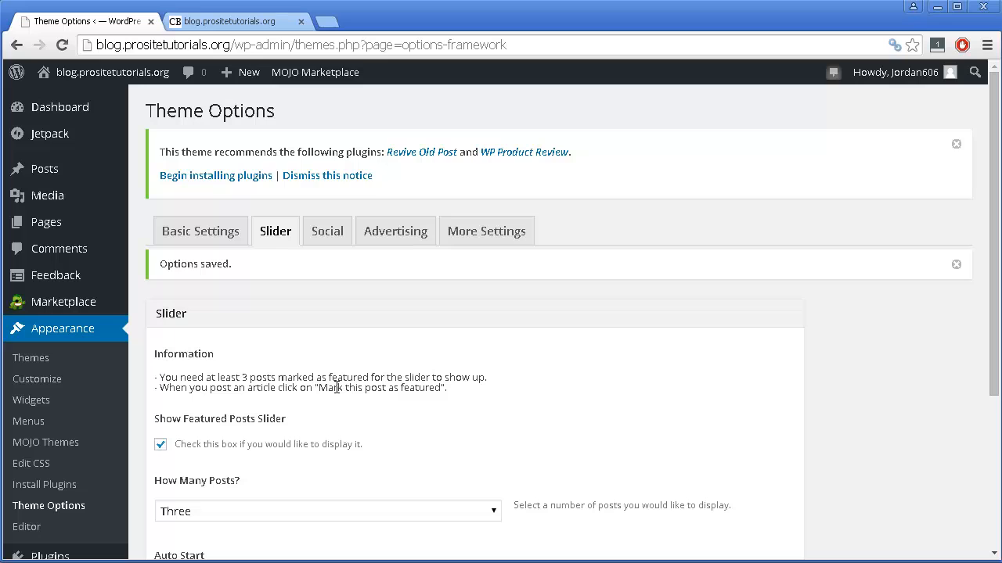
Open the Mouth Watering Chocolate Dessert post for editing, check that it is marked as featured, and update it
{"action": "mouse_move", "coordinate": [102, 171]}
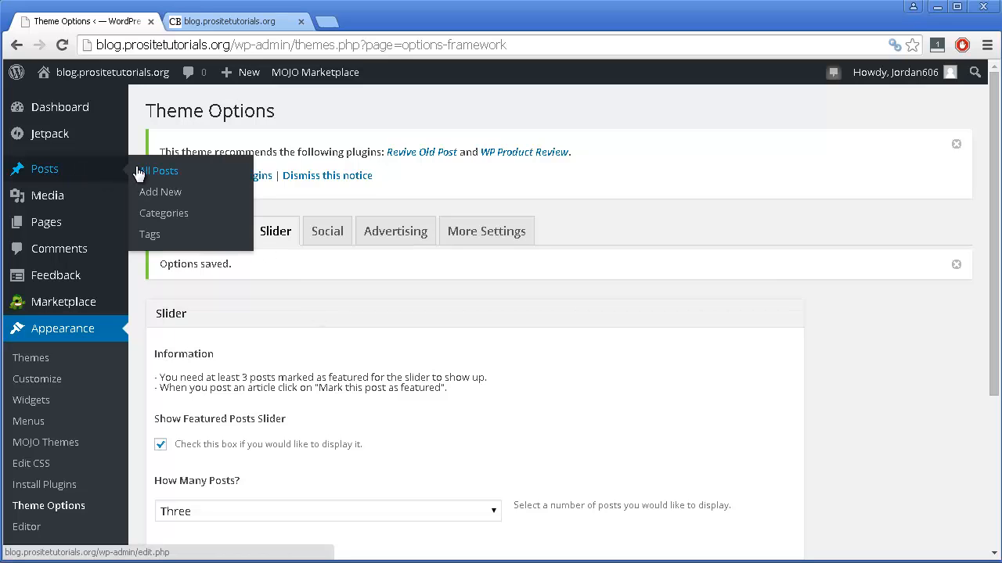
{"action": "left_click", "coordinate": [137, 170]}
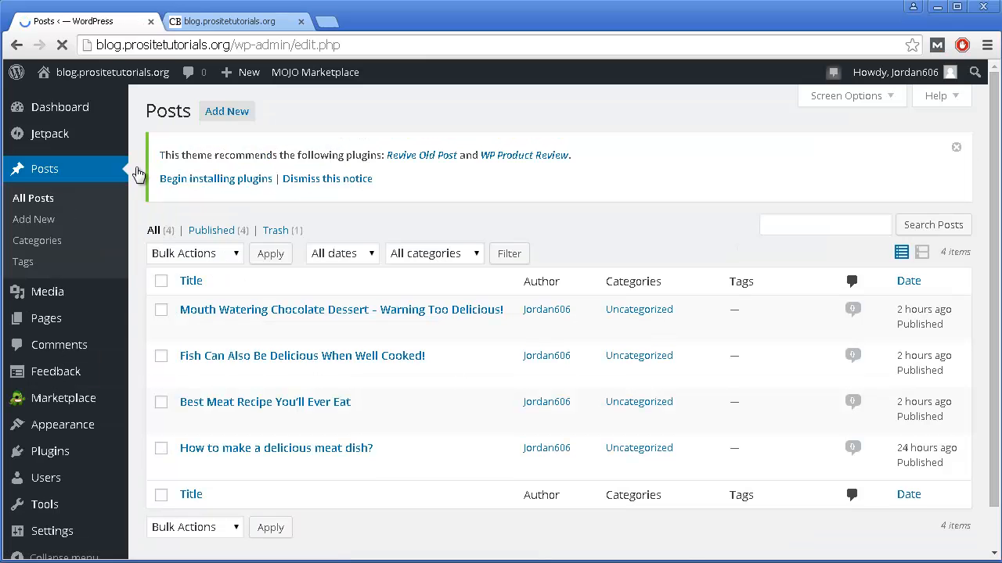
{"action": "left_click", "coordinate": [190, 328]}
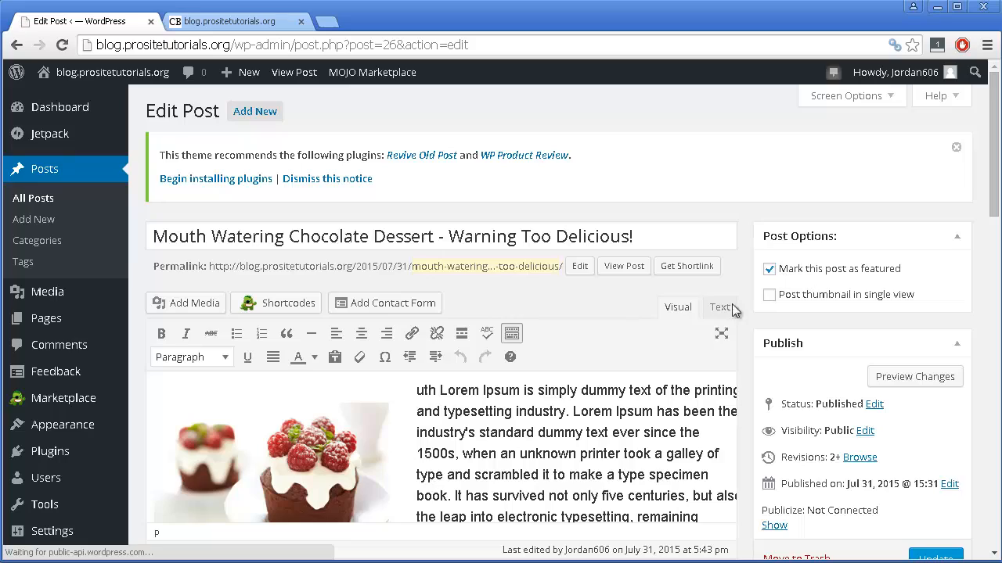
{"action": "scroll", "coordinate": [735, 250], "scroll_direction": "down", "scroll_amount": 1}
{"action": "scroll", "coordinate": [740, 249], "scroll_direction": "up", "scroll_amount": 1}
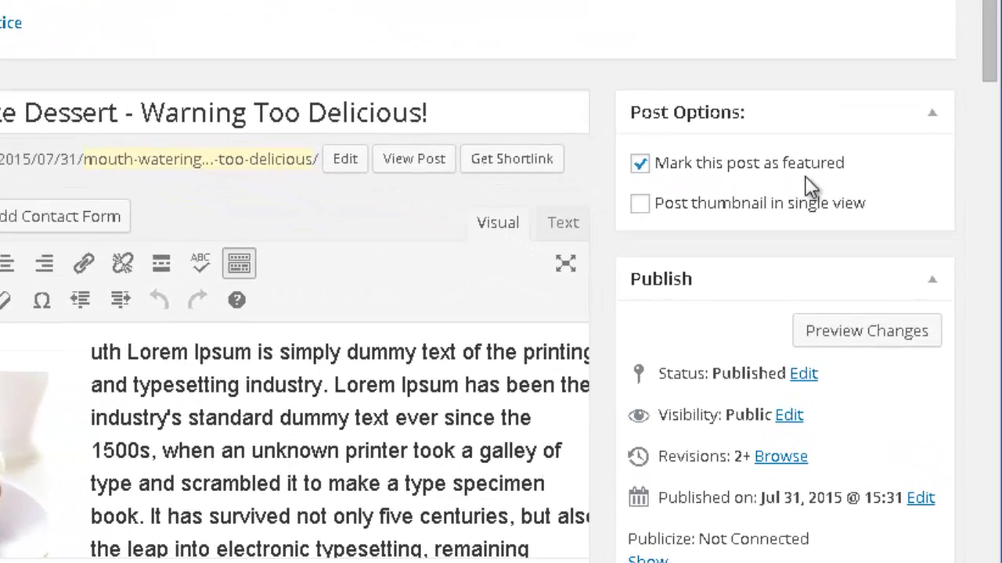
{"action": "scroll", "coordinate": [850, 246], "scroll_direction": "down", "scroll_amount": 2}
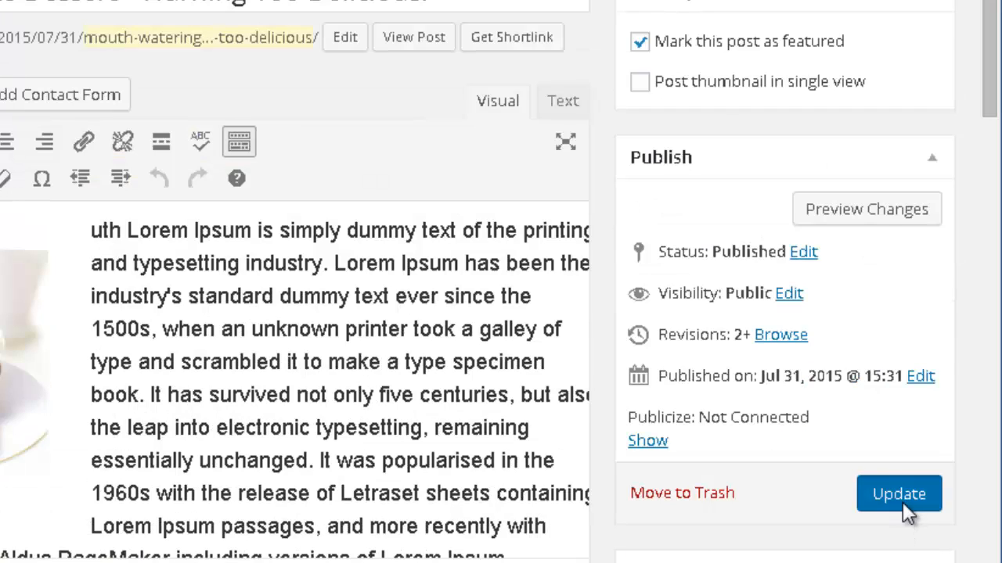
{"action": "left_click", "coordinate": [904, 505]}
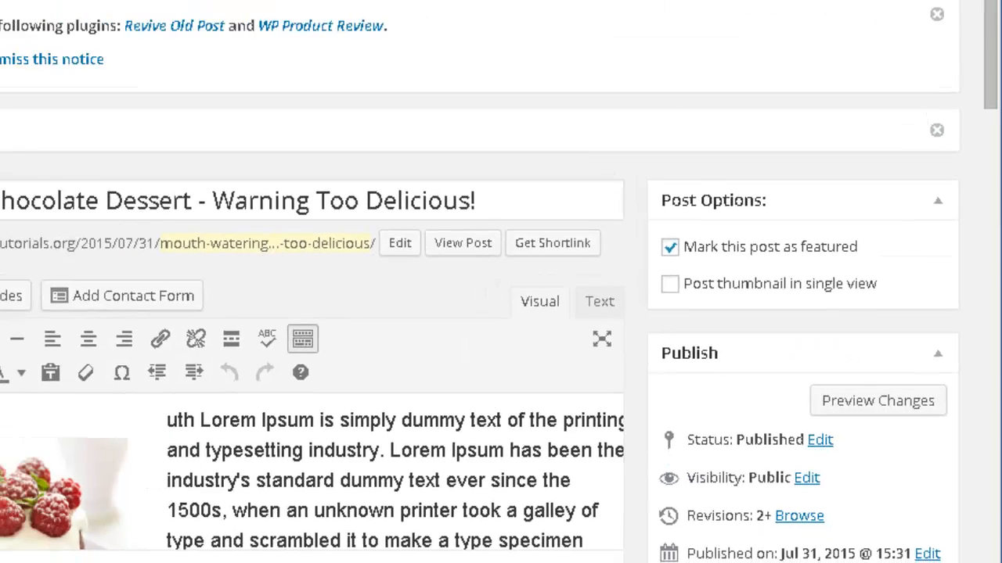
Reload the blog's front page to check the featured posts slider
{"action": "left_click", "coordinate": [219, 21]}
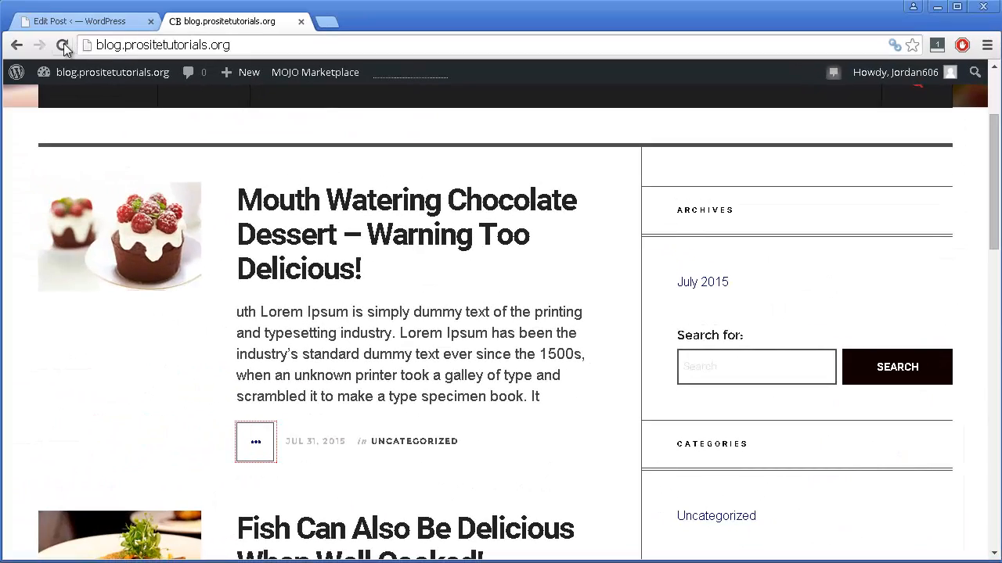
{"action": "left_click", "coordinate": [62, 45]}
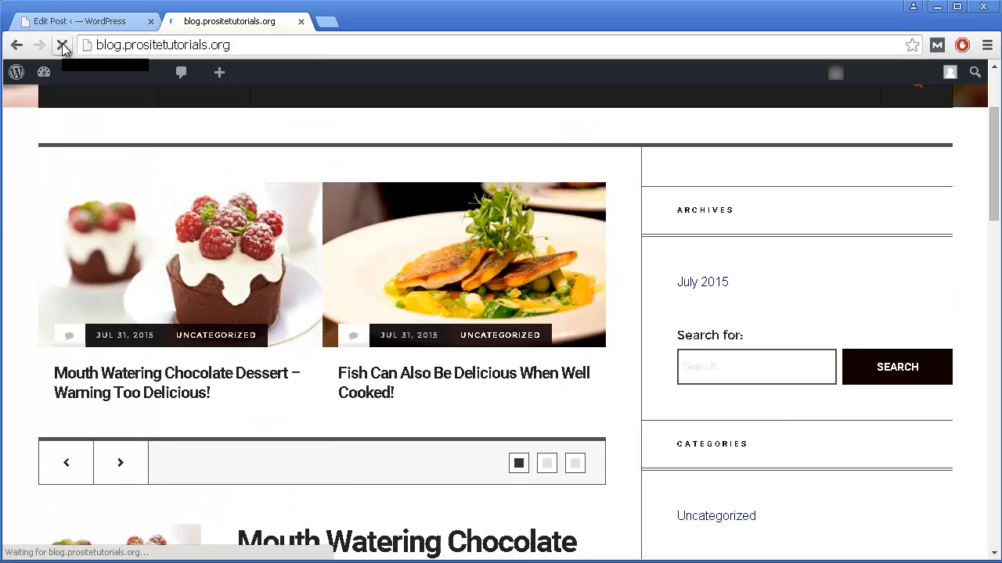
Step through the featured posts slider on the front page to check which posts it cycles through
{"action": "scroll", "coordinate": [542, 368], "scroll_direction": "up", "scroll_amount": 2}
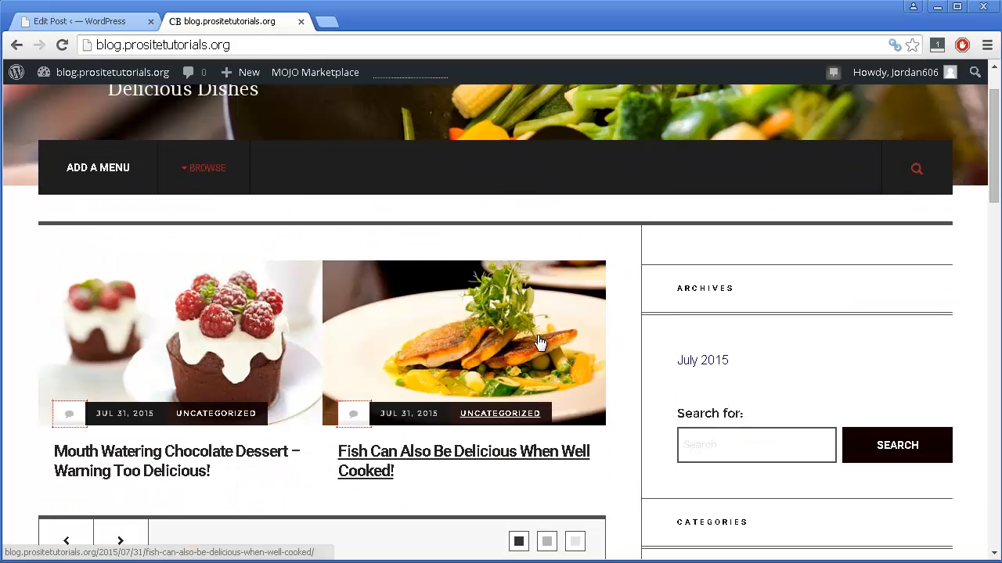
{"action": "scroll", "coordinate": [308, 444], "scroll_direction": "down", "scroll_amount": 1}
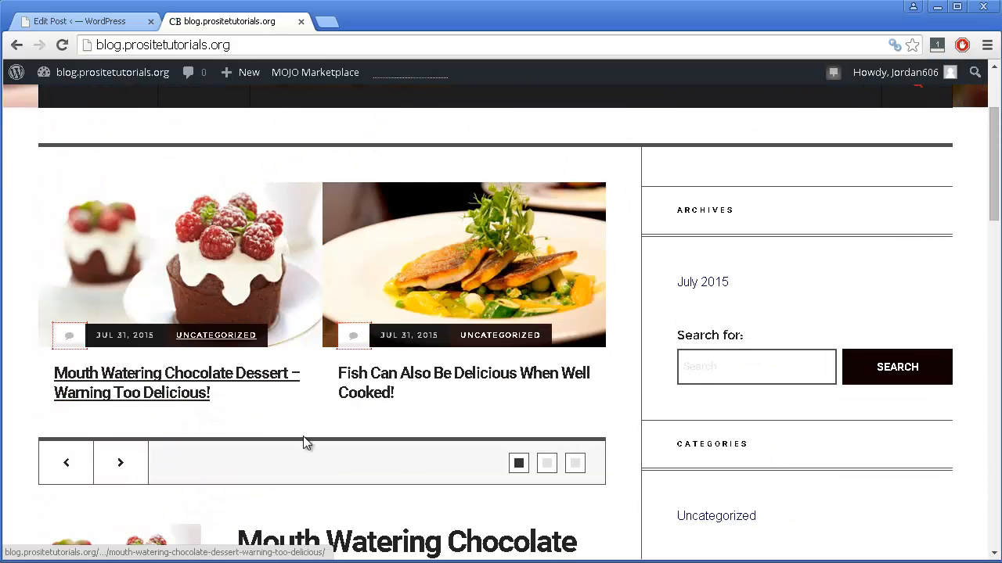
{"action": "left_click", "coordinate": [141, 468]}
{"action": "left_click", "coordinate": [141, 468]}
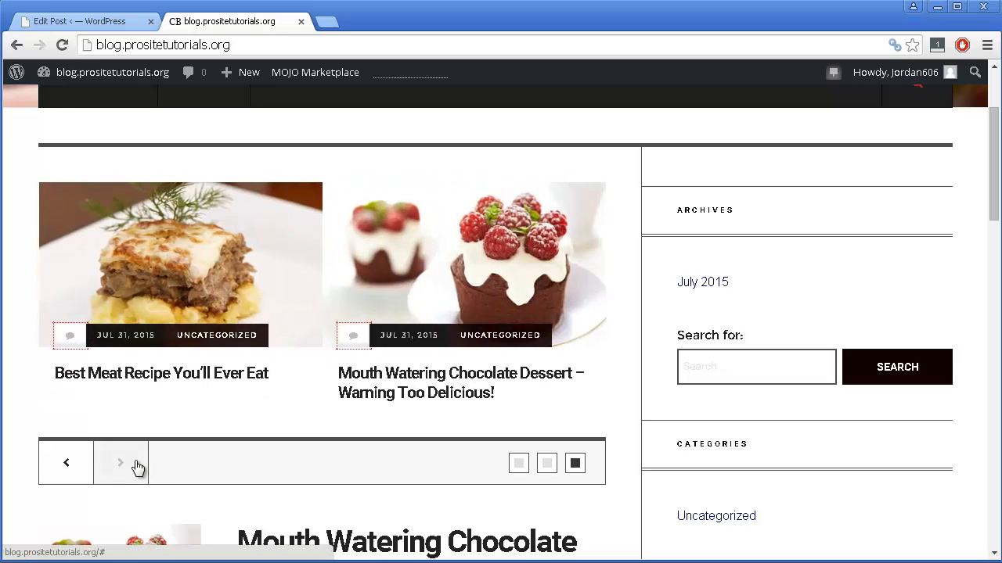
{"action": "left_click", "coordinate": [137, 467]}
{"action": "left_click", "coordinate": [132, 468]}
{"action": "scroll", "coordinate": [384, 339], "scroll_direction": "down", "scroll_amount": 2}
{"action": "scroll", "coordinate": [387, 339], "scroll_direction": "up", "scroll_amount": 1}
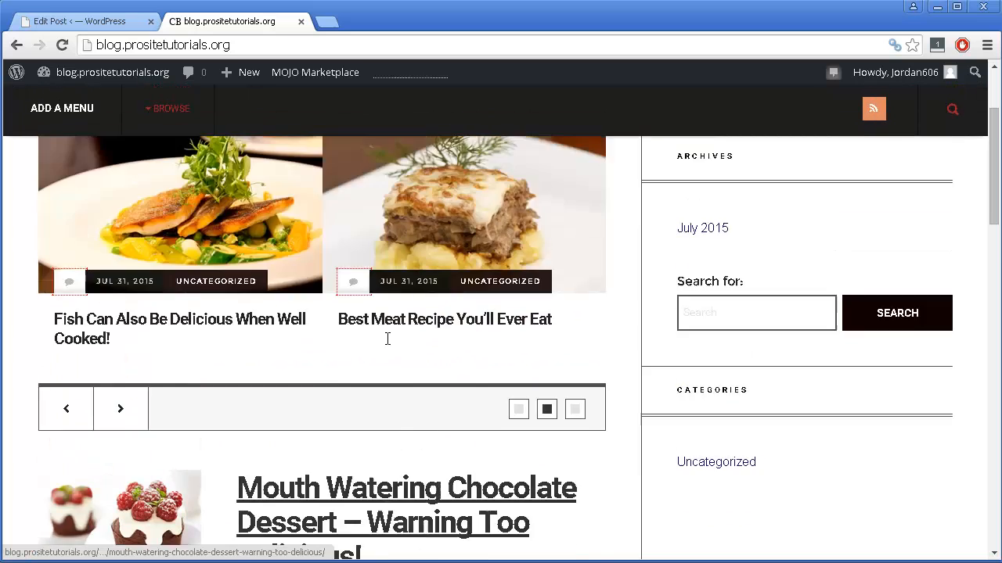
{"action": "scroll", "coordinate": [329, 260], "scroll_direction": "up", "scroll_amount": 2}
{"action": "scroll", "coordinate": [333, 262], "scroll_direction": "down", "scroll_amount": 3}
{"action": "scroll", "coordinate": [340, 262], "scroll_direction": "up", "scroll_amount": 3}
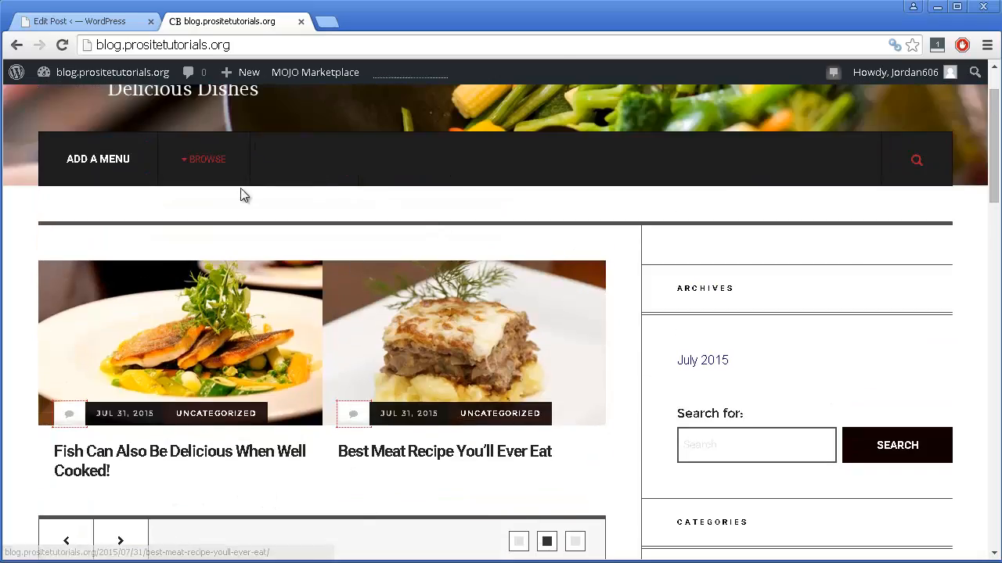
{"action": "scroll", "coordinate": [449, 212], "scroll_direction": "up", "scroll_amount": 1}
Examine the post list on the front page, including each post's title, thumbnail and category label
{"action": "scroll", "coordinate": [483, 217], "scroll_direction": "down", "scroll_amount": 10}
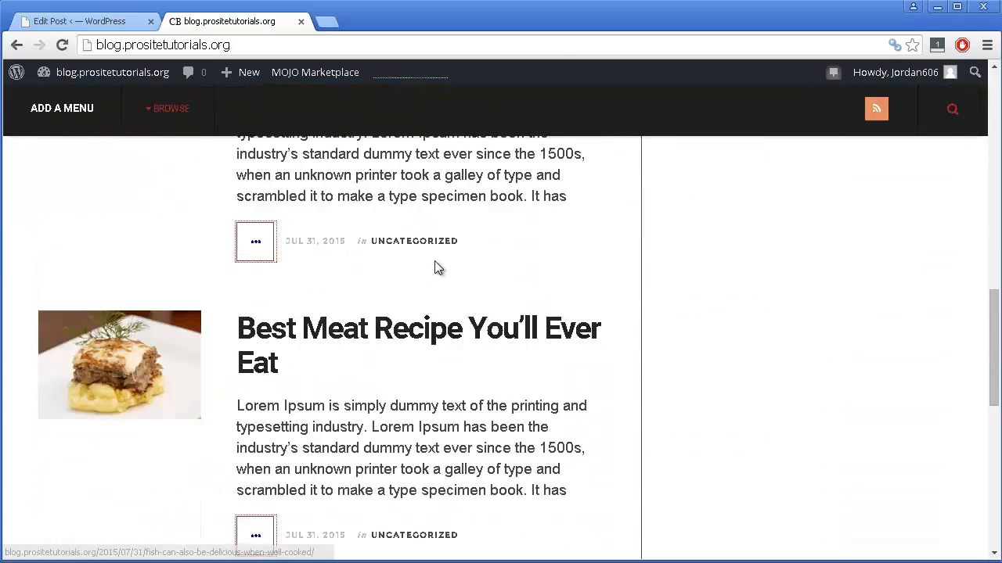
{"action": "scroll", "coordinate": [438, 269], "scroll_direction": "up", "scroll_amount": 10}
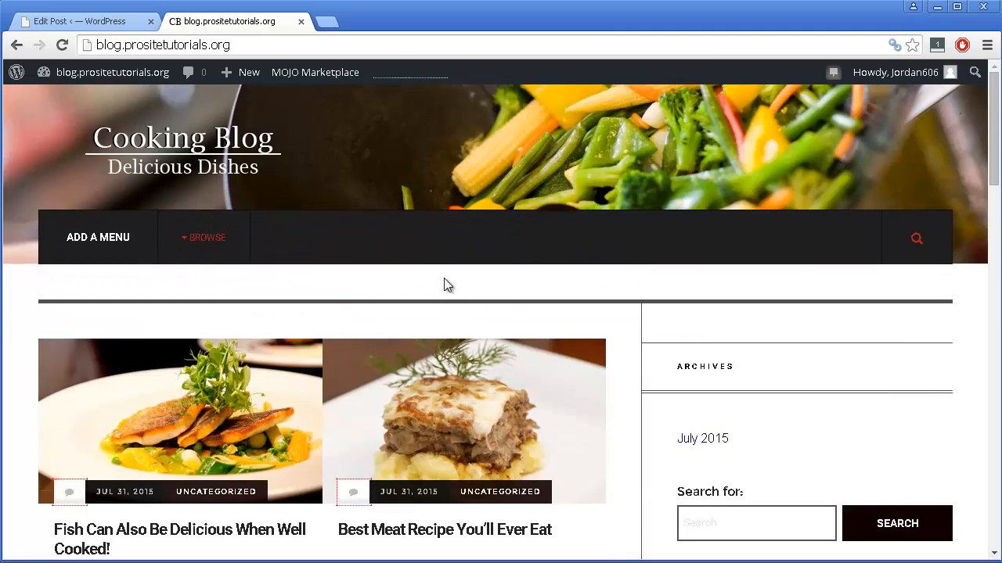
{"action": "scroll", "coordinate": [444, 277], "scroll_direction": "down", "scroll_amount": 5}
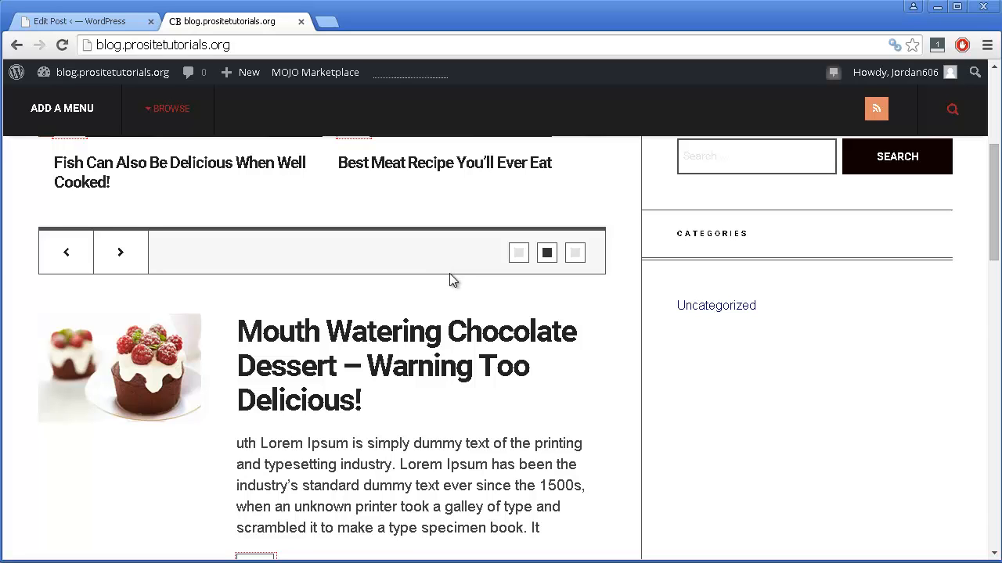
{"action": "scroll", "coordinate": [452, 280], "scroll_direction": "down", "scroll_amount": 1}
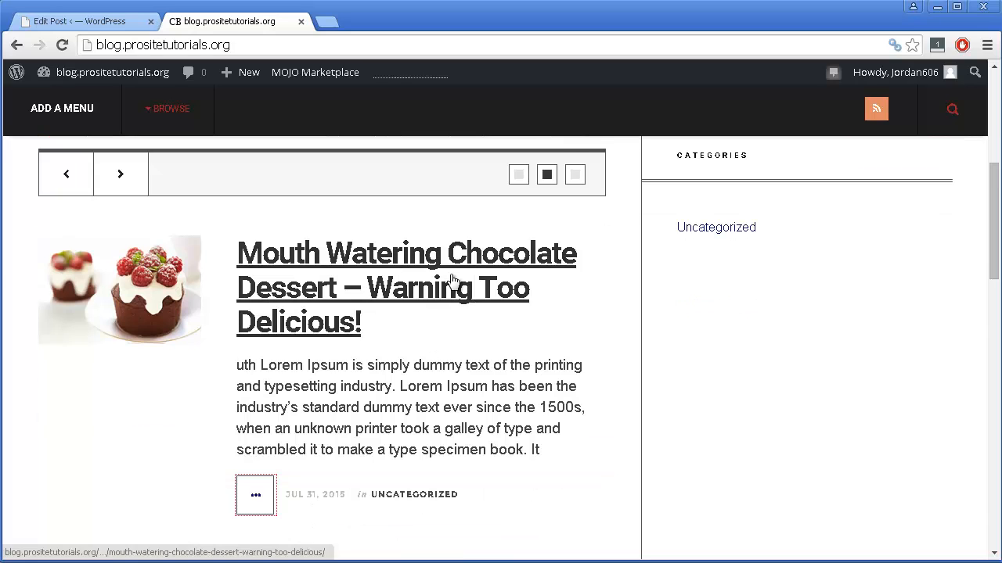
{"action": "scroll", "coordinate": [447, 284], "scroll_direction": "down", "scroll_amount": 1}
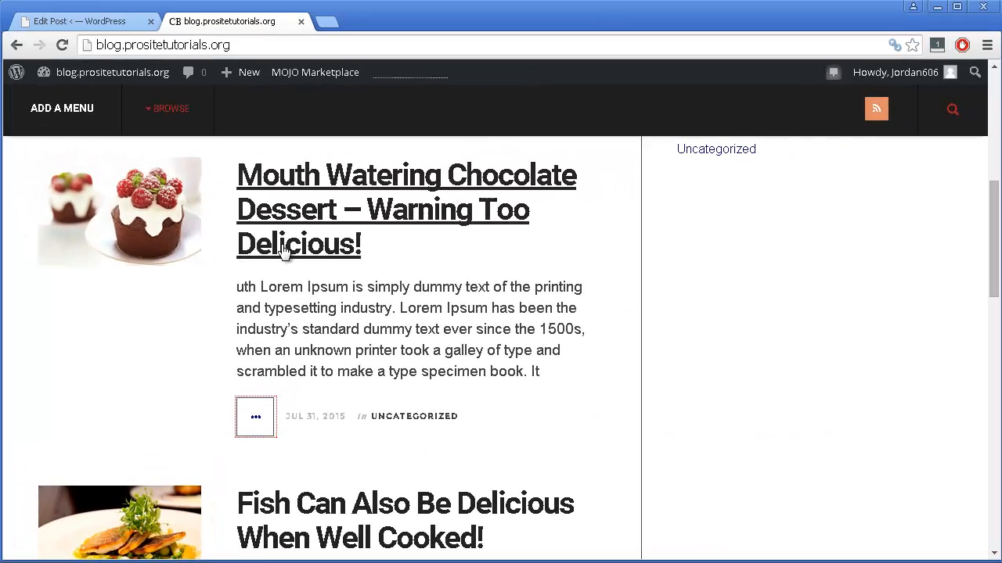
{"action": "scroll", "coordinate": [266, 244], "scroll_direction": "down", "scroll_amount": 3}
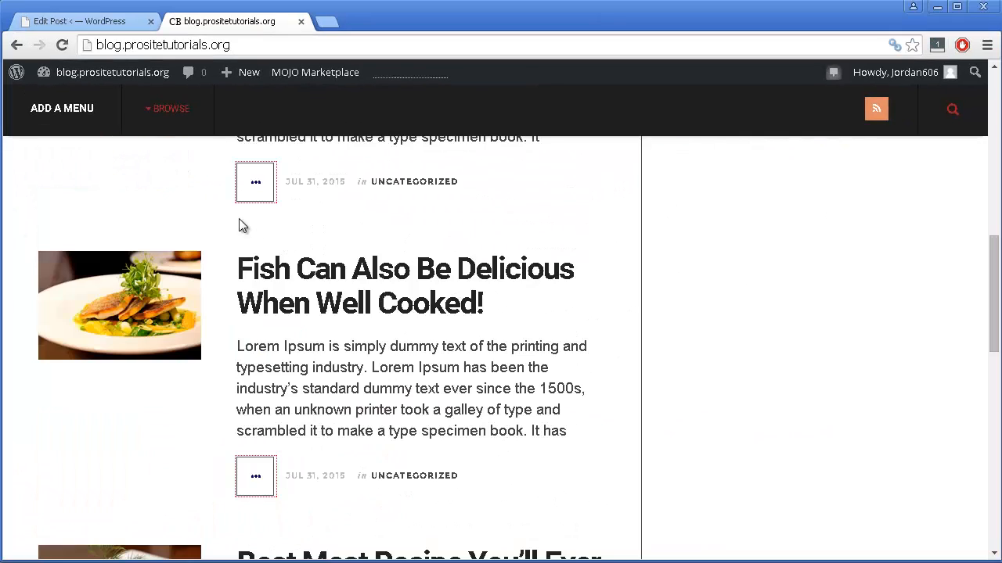
{"action": "scroll", "coordinate": [403, 336], "scroll_direction": "down", "scroll_amount": 3}
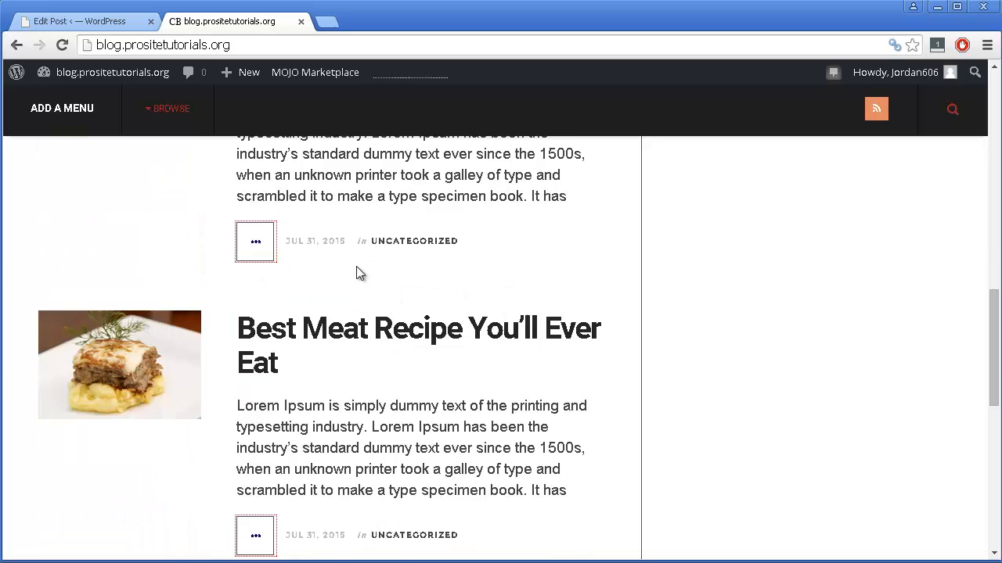
{"action": "scroll", "coordinate": [303, 293], "scroll_direction": "down", "scroll_amount": 4}
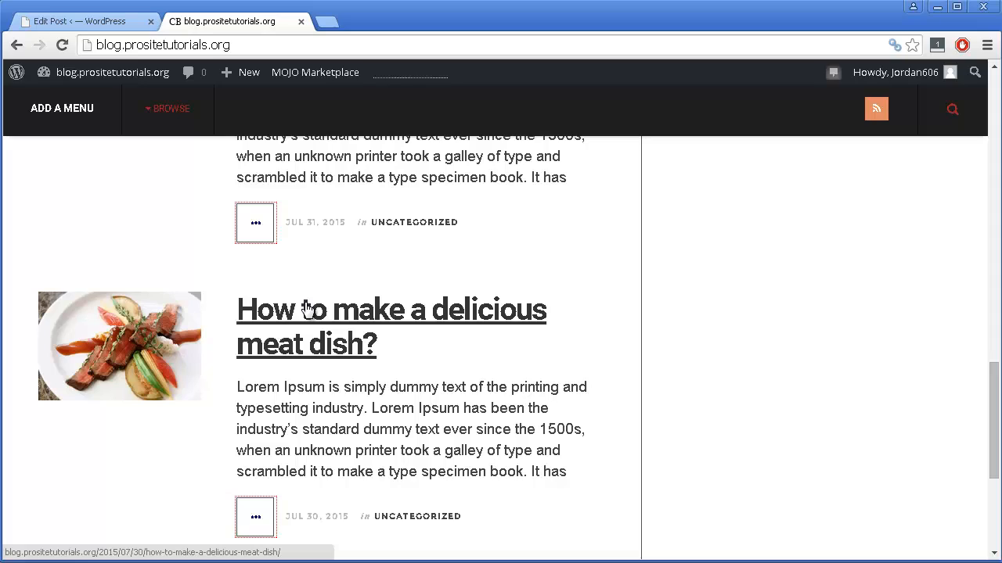
Return to the WordPress dashboard and open the post categories page
{"action": "left_click", "coordinate": [105, 24]}
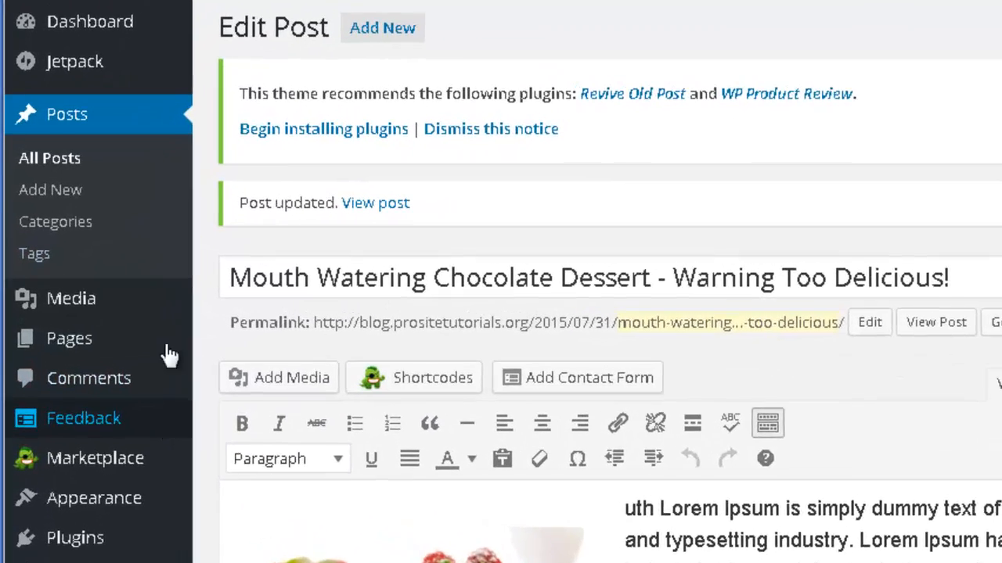
{"action": "scroll", "coordinate": [167, 223], "scroll_direction": "down", "scroll_amount": 2}
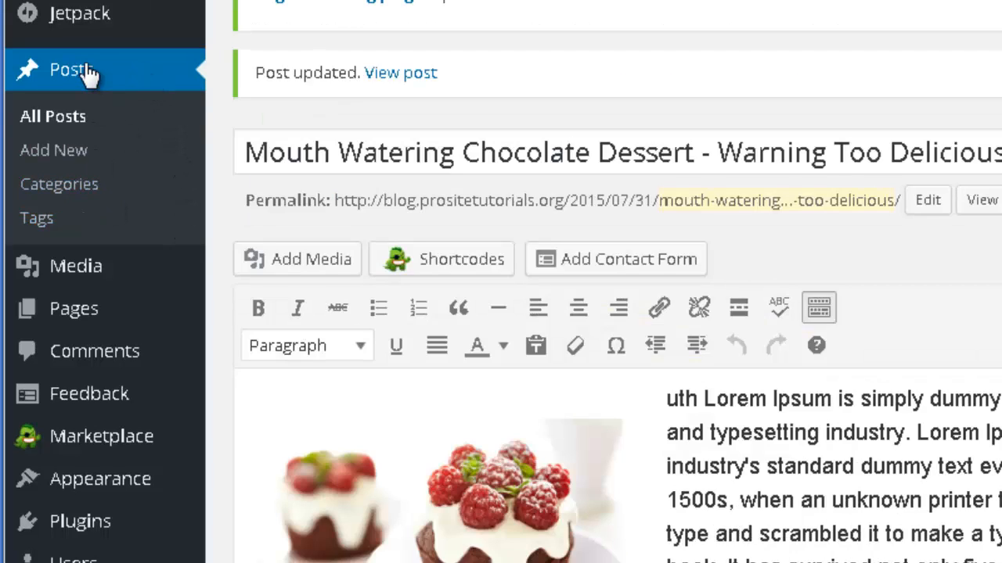
{"action": "left_click", "coordinate": [88, 196]}
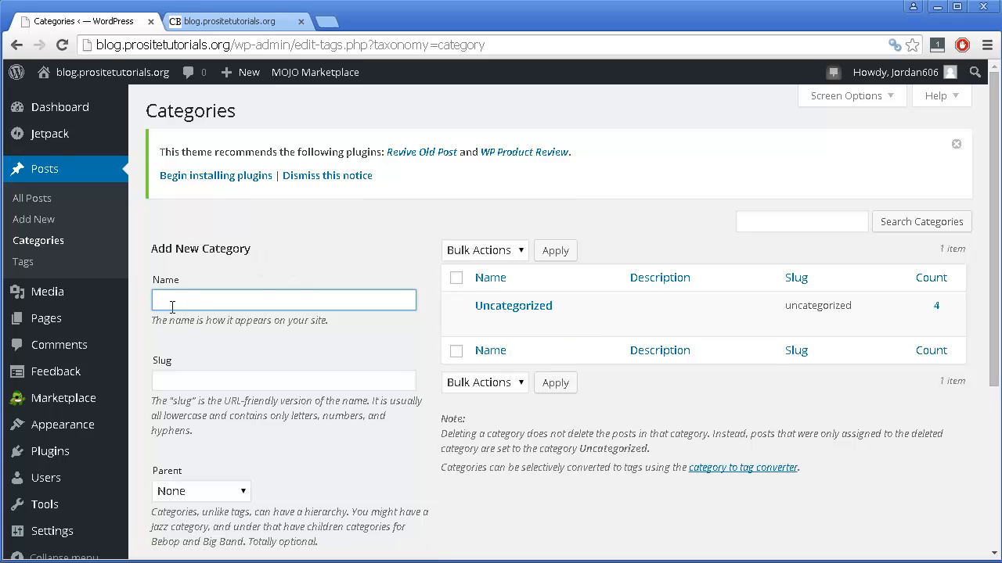
Add a category named "Meat Dises" with the slug "Meat" and the description "All meat dishes"
{"action": "type", "text": "Met"}
{"action": "type", "text": "a"}
{"action": "key", "text": "BackSpace"}
{"action": "key", "text": "BackSpace"}
{"action": "key", "text": "BackSpace"}
{"action": "type", "text": "at Dise"}
{"action": "left_click", "coordinate": [181, 375]}
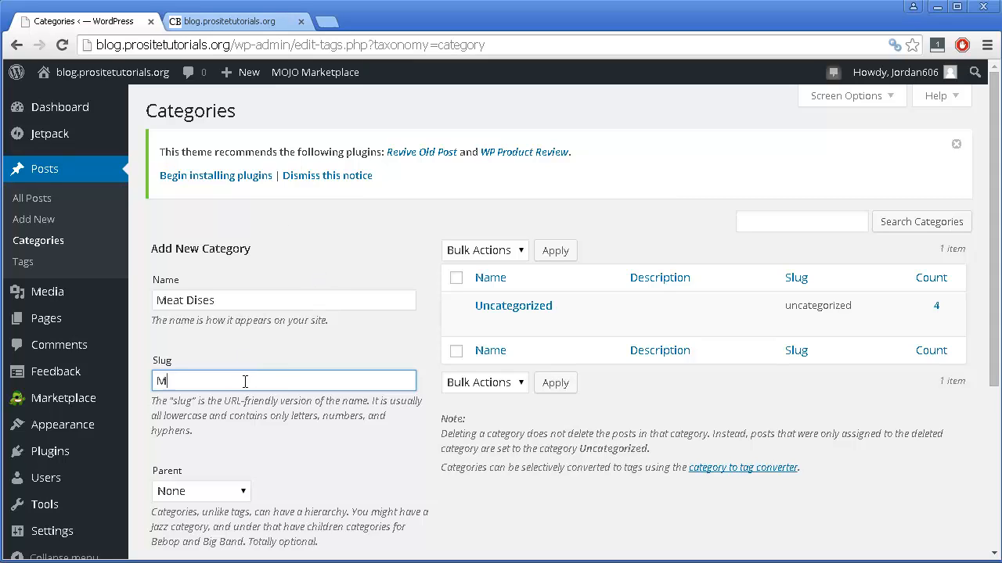
{"action": "type", "text": "eta"}
{"action": "scroll", "coordinate": [245, 368], "scroll_direction": "down", "scroll_amount": 3}
{"action": "left_click", "coordinate": [232, 381]}
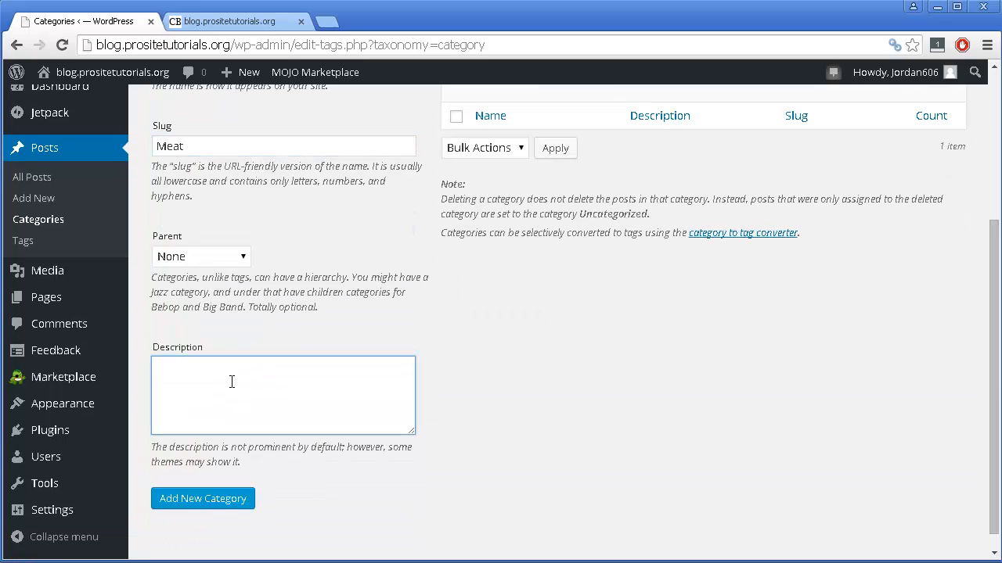
{"action": "type", "text": "All meat dishes"}
{"action": "left_click", "coordinate": [214, 497]}
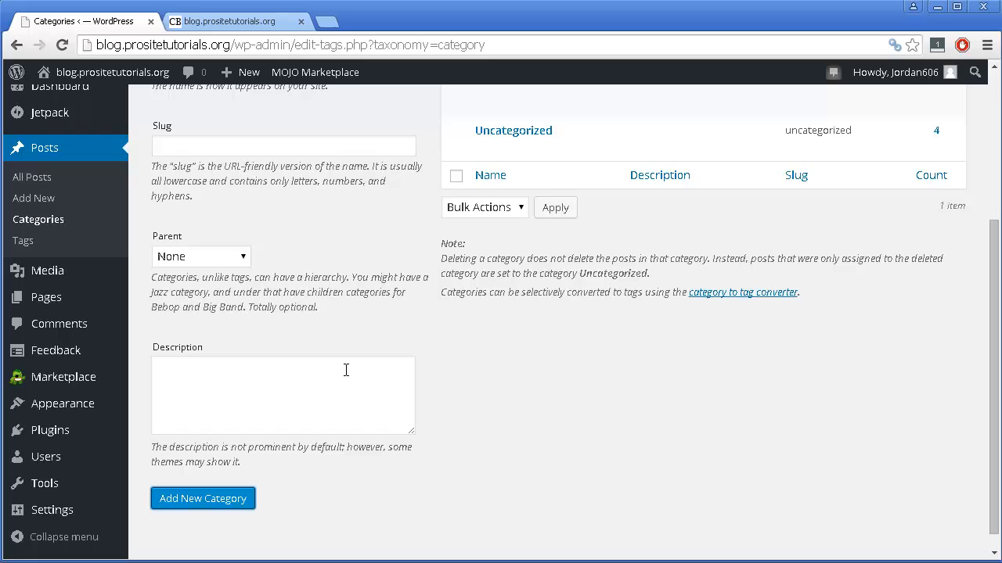
Add a category named "Fish dishes", reusing the word "Fish" as its slug and description
{"action": "scroll", "coordinate": [346, 370], "scroll_direction": "up", "scroll_amount": 2}
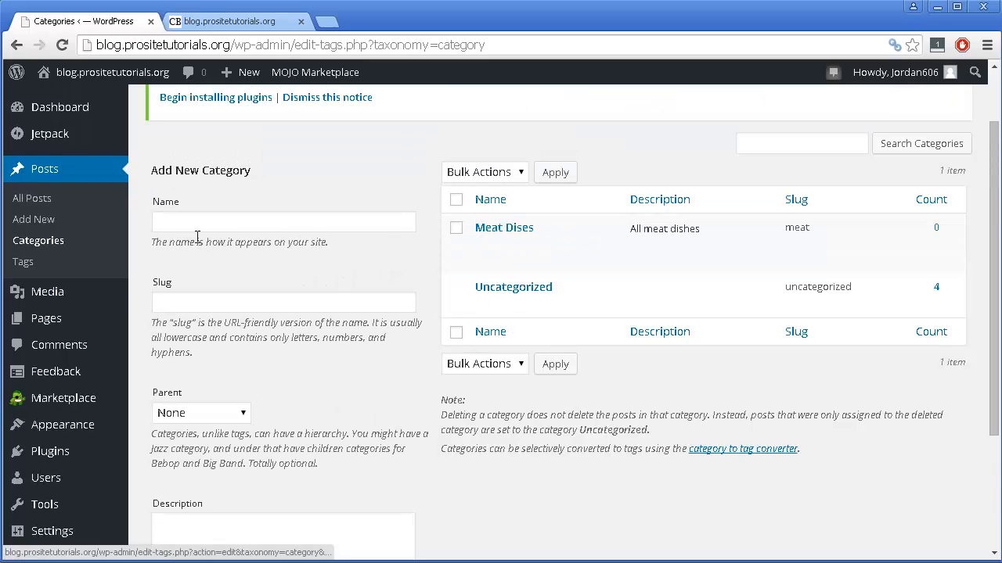
{"action": "mouse_move", "coordinate": [519, 243]}
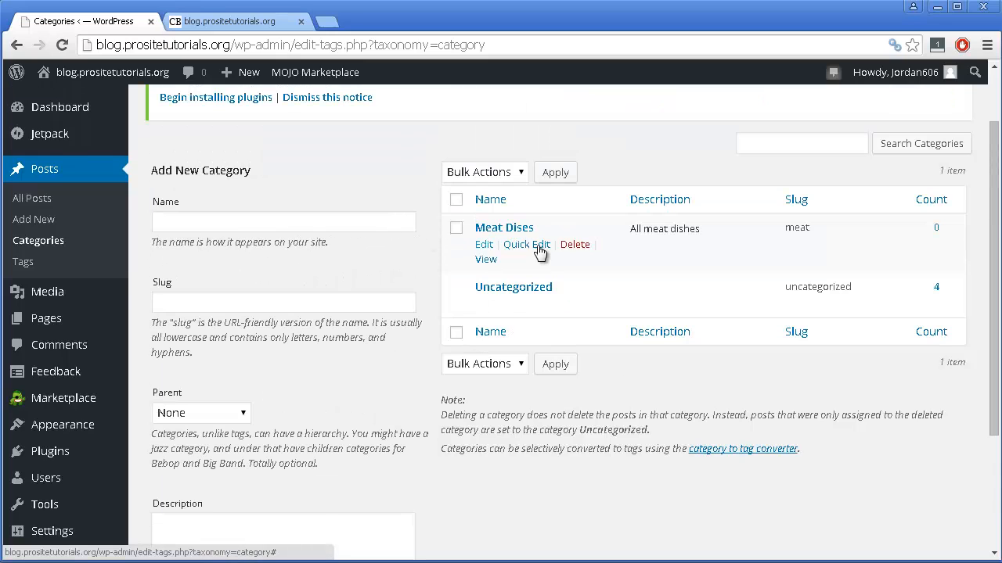
{"action": "left_click", "coordinate": [200, 220]}
{"action": "type", "text": "Fi"}
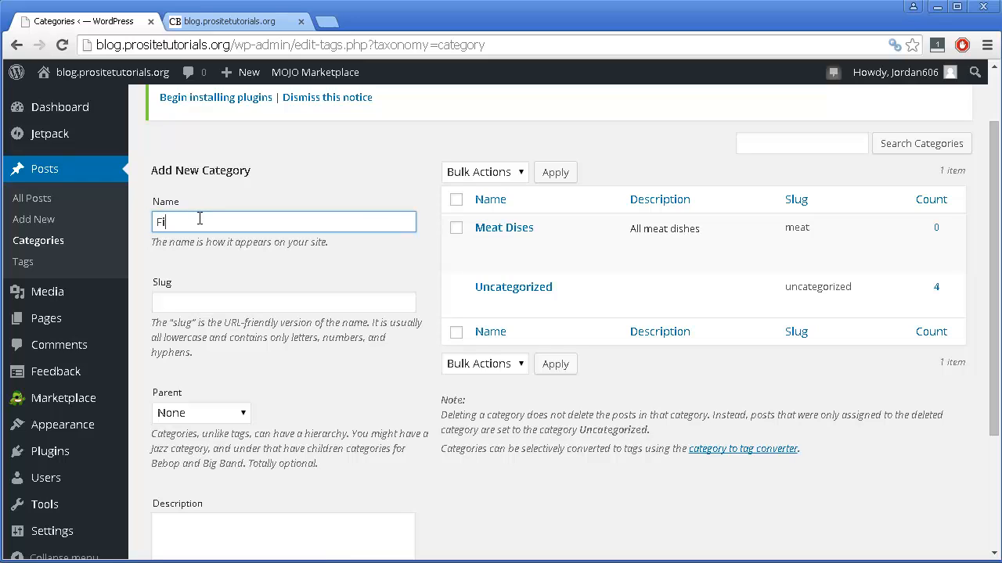
{"action": "type", "text": "sh dishe"}
{"action": "double_click", "coordinate": [166, 222]}
{"action": "key", "text": "ctrl+c"}
{"action": "left_click", "coordinate": [246, 302]}
{"action": "key", "text": "ctrl+v"}
{"action": "scroll", "coordinate": [255, 311], "scroll_direction": "down", "scroll_amount": 2}
{"action": "left_click", "coordinate": [237, 384]}
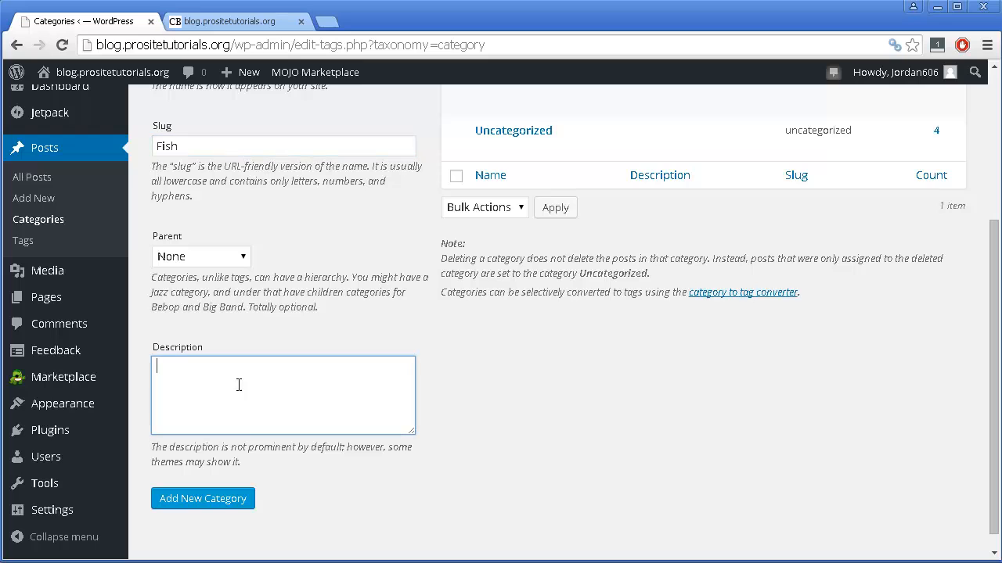
{"action": "key", "text": "ctrl+v"}
{"action": "left_click", "coordinate": [232, 499]}
Add a category named "Desserts", reusing its name as the slug and description, and check the category list
{"action": "scroll", "coordinate": [266, 235], "scroll_direction": "up", "scroll_amount": 2}
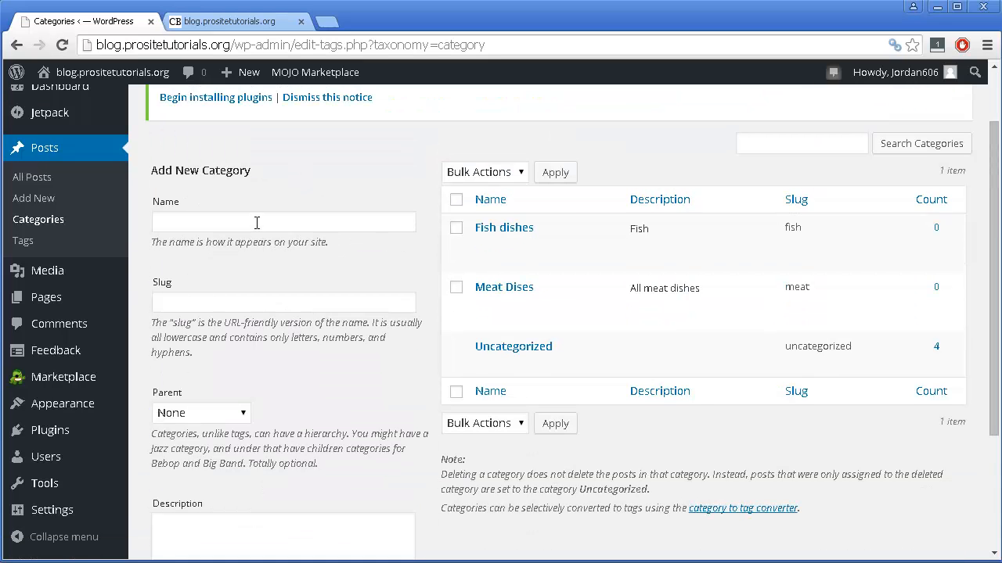
{"action": "left_click", "coordinate": [229, 225]}
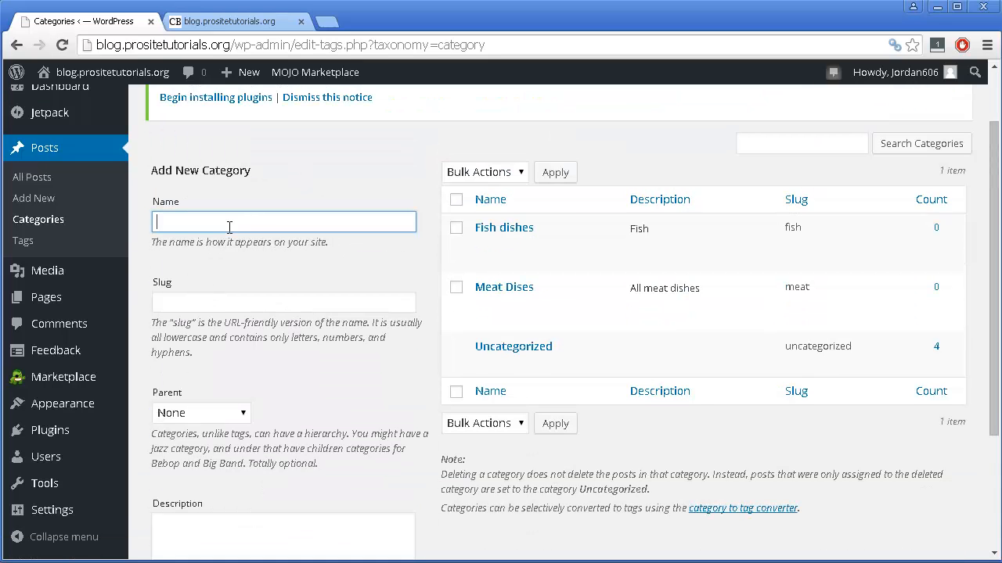
{"action": "type", "text": "Desse"}
{"action": "double_click", "coordinate": [230, 224]}
{"action": "key", "text": "ctrl+c"}
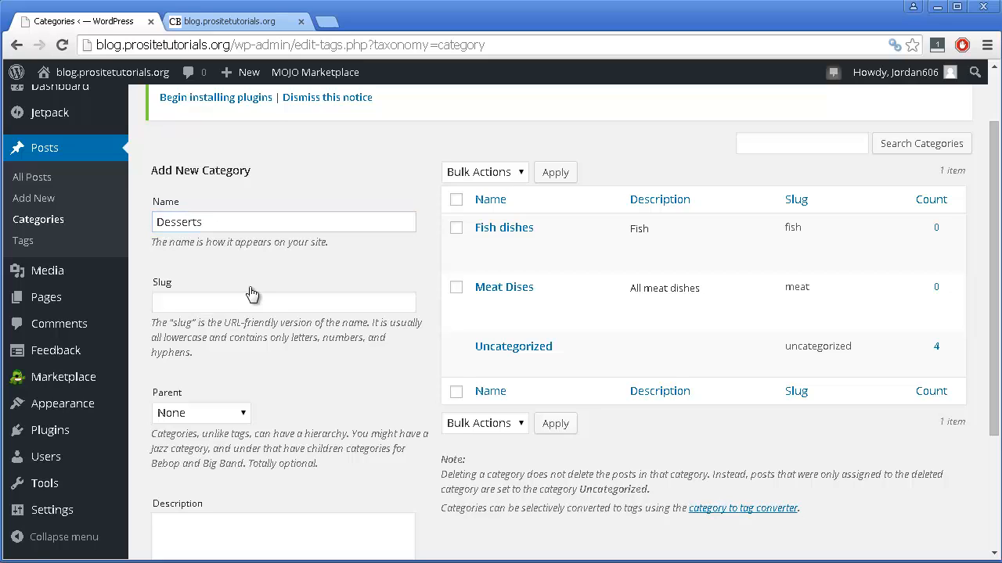
{"action": "left_click", "coordinate": [246, 302]}
{"action": "key", "text": "ctrl+v"}
{"action": "scroll", "coordinate": [247, 360], "scroll_direction": "down", "scroll_amount": 2}
{"action": "left_click", "coordinate": [252, 356]}
{"action": "key", "text": "ctrl+v"}
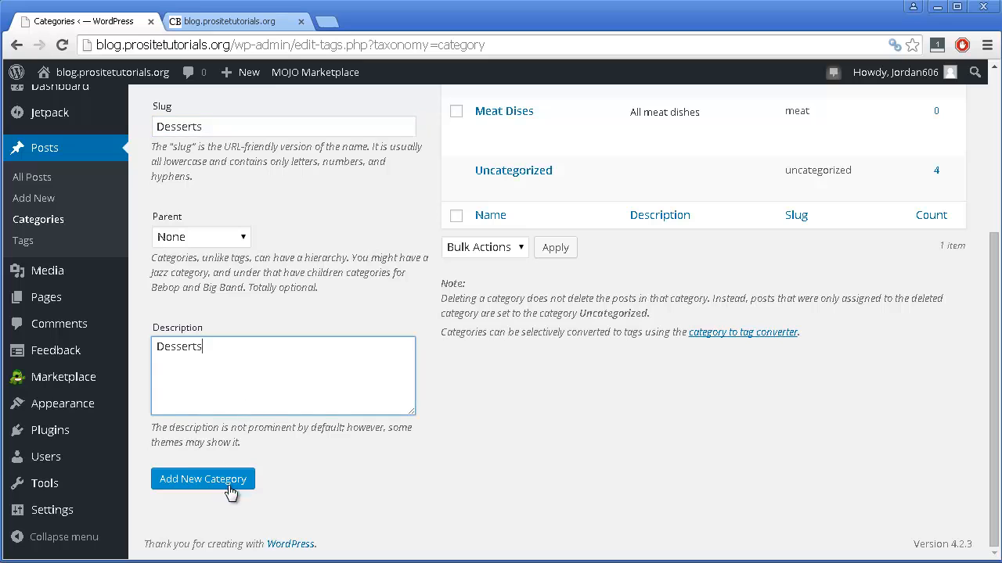
{"action": "left_click", "coordinate": [249, 483]}
{"action": "scroll", "coordinate": [397, 203], "scroll_direction": "up", "scroll_amount": 1}
{"action": "scroll", "coordinate": [469, 177], "scroll_direction": "up", "scroll_amount": 1}
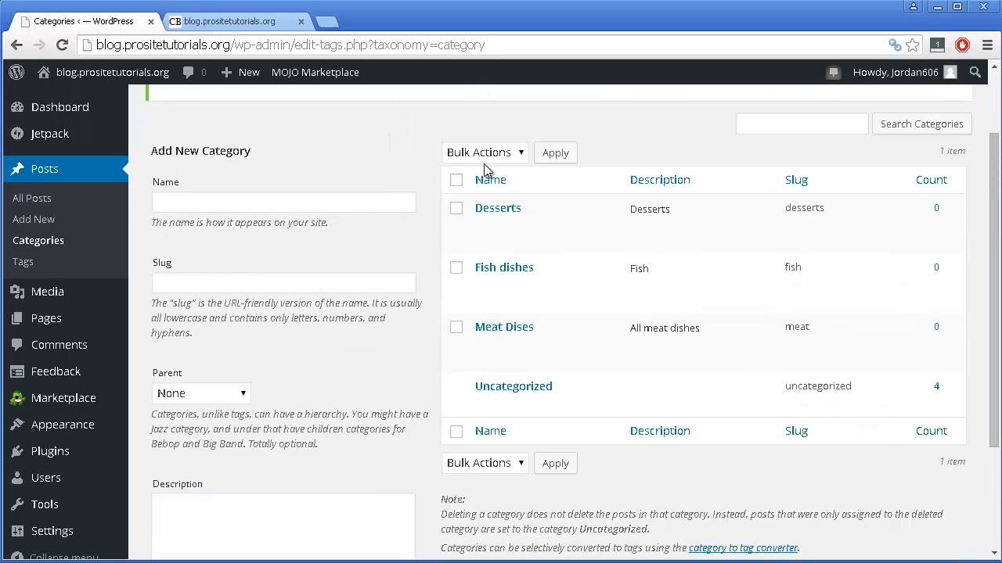
{"action": "scroll", "coordinate": [587, 197], "scroll_direction": "up", "scroll_amount": 1}
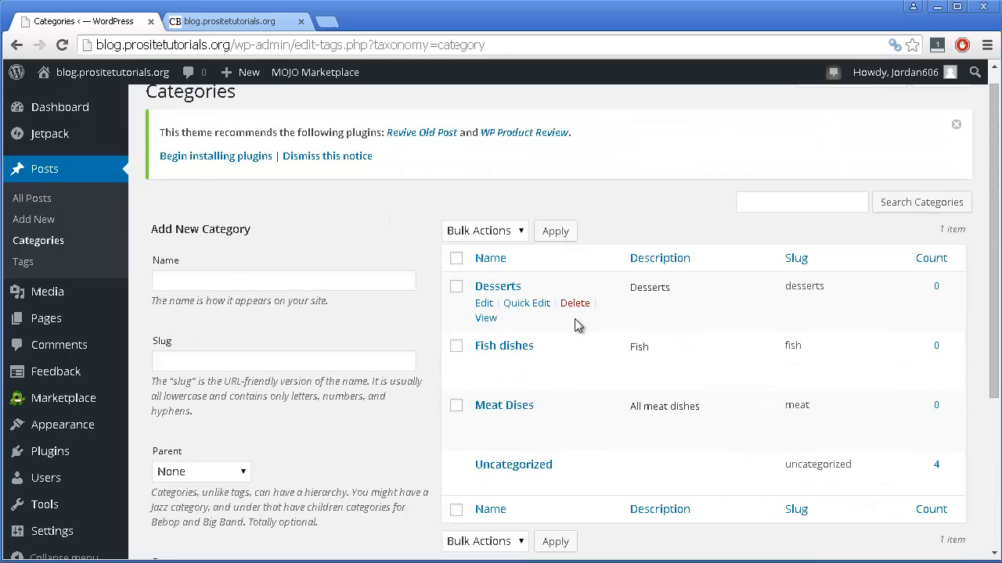
Use Quick Edit in the list of all posts to move the Mouth Watering Chocolate Dessert post from Uncategorized to Desserts
{"action": "mouse_move", "coordinate": [85, 436]}
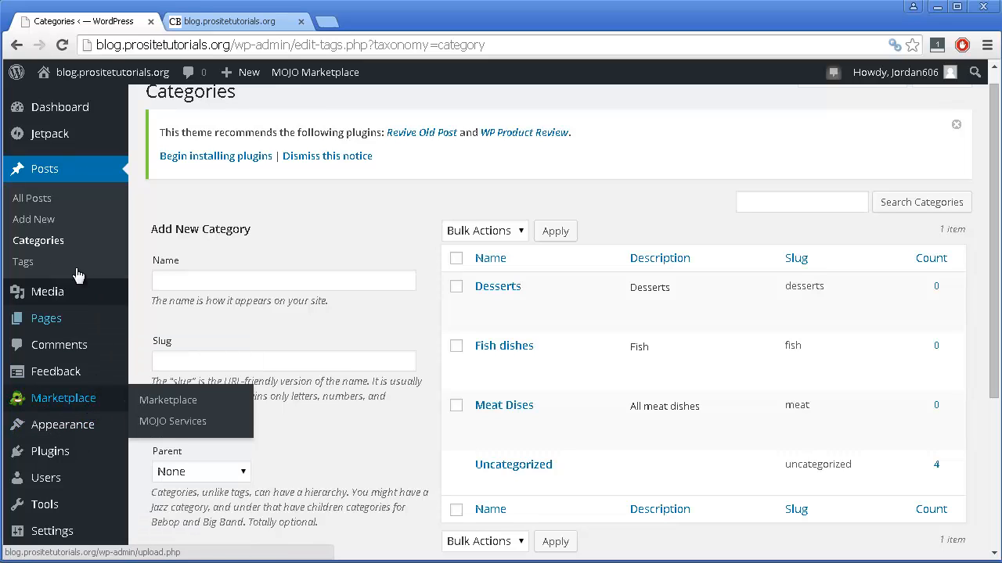
{"action": "left_click", "coordinate": [33, 198]}
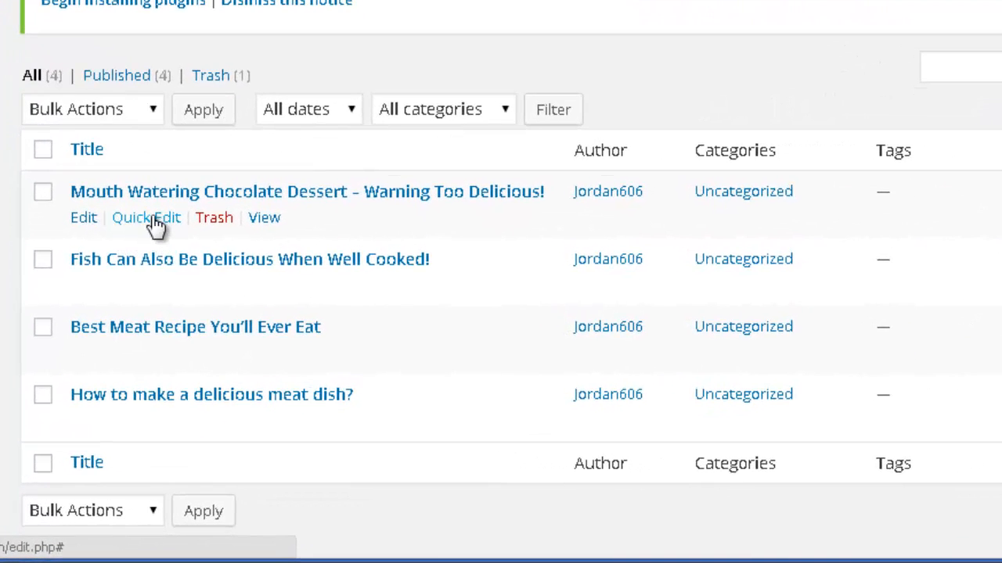
{"action": "left_click", "coordinate": [153, 220]}
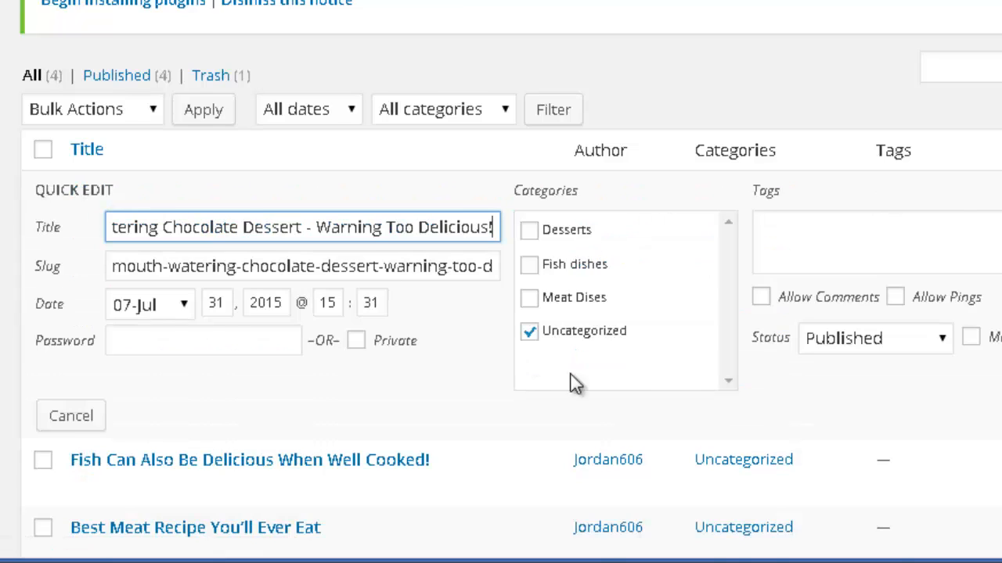
{"action": "scroll", "coordinate": [610, 399], "scroll_direction": "down", "scroll_amount": 1}
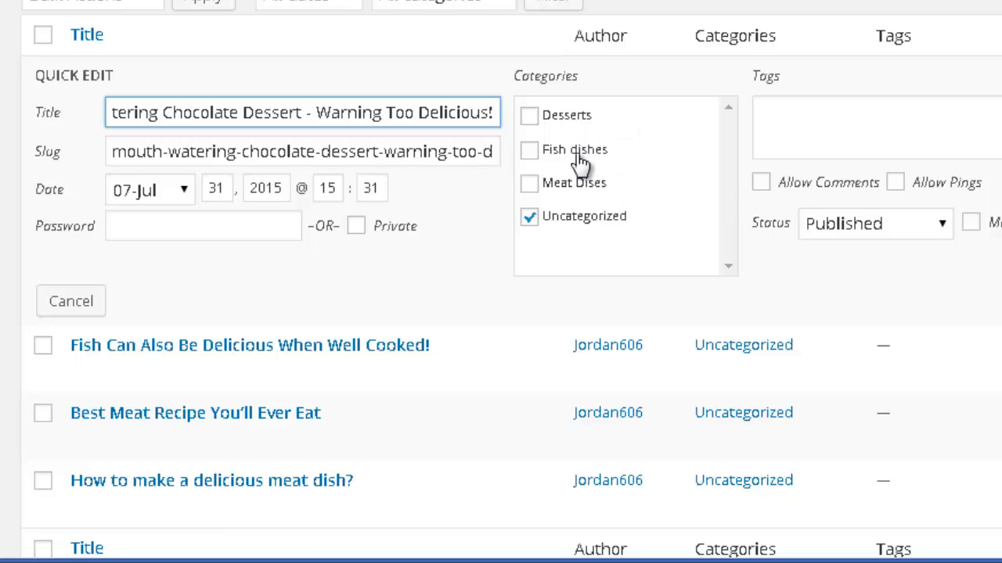
{"action": "left_click", "coordinate": [568, 119]}
{"action": "left_click", "coordinate": [593, 222]}
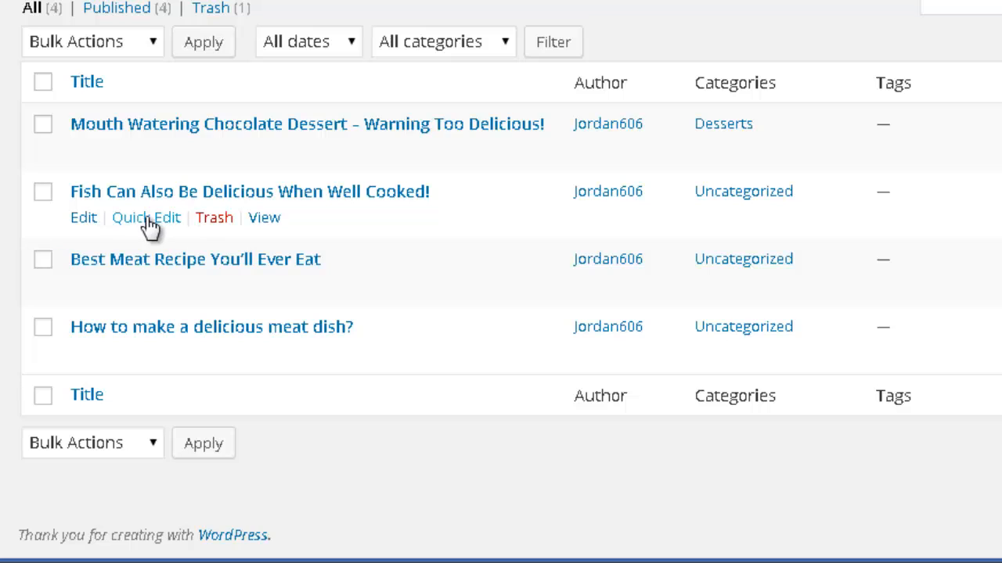
Use Quick Edit to move the post "Fish Can Also Be Delicious When Well Cooked!" from Uncategorized to Fish dishes
{"action": "left_click", "coordinate": [147, 219]}
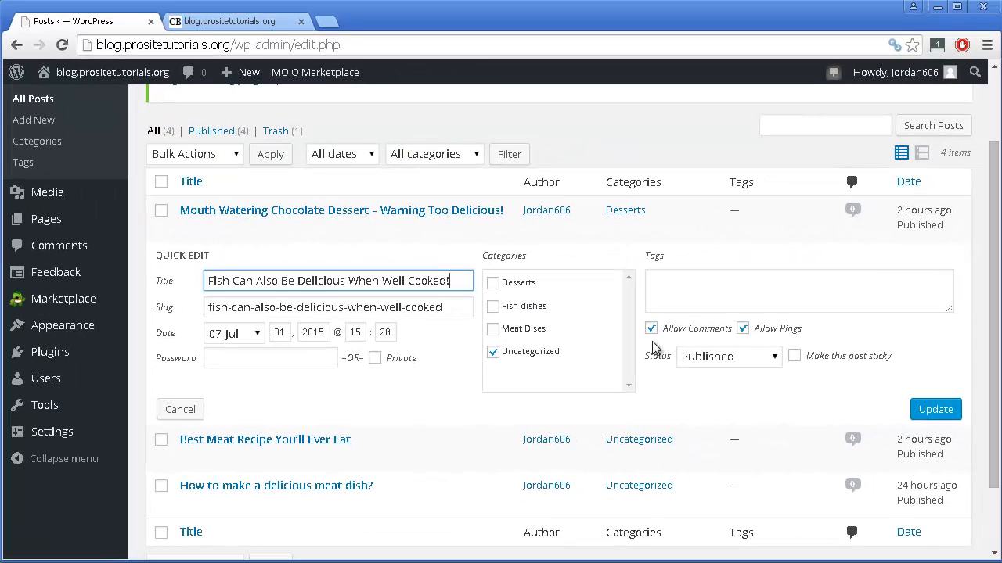
{"action": "left_click", "coordinate": [538, 308]}
{"action": "left_click", "coordinate": [493, 352]}
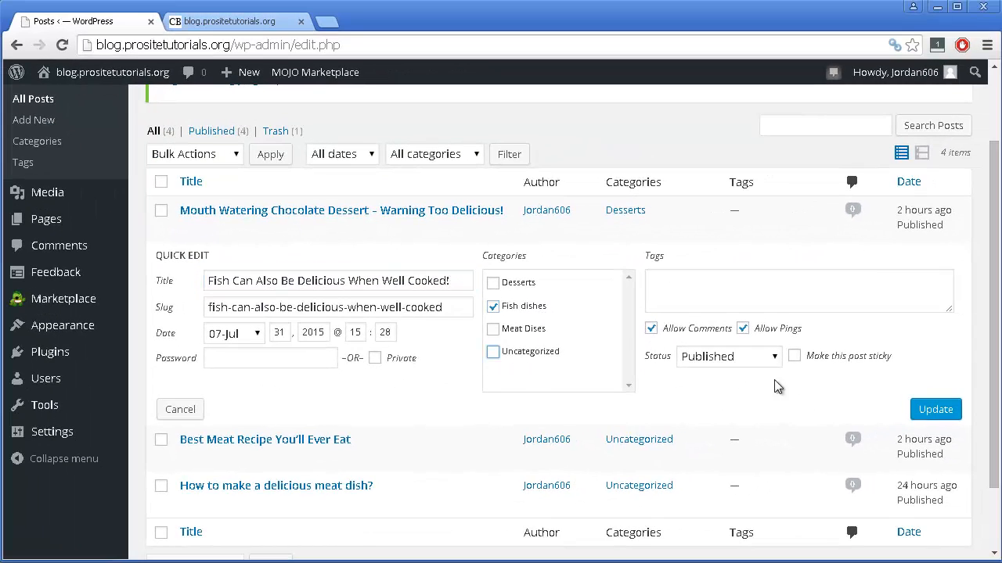
{"action": "left_click", "coordinate": [919, 416]}
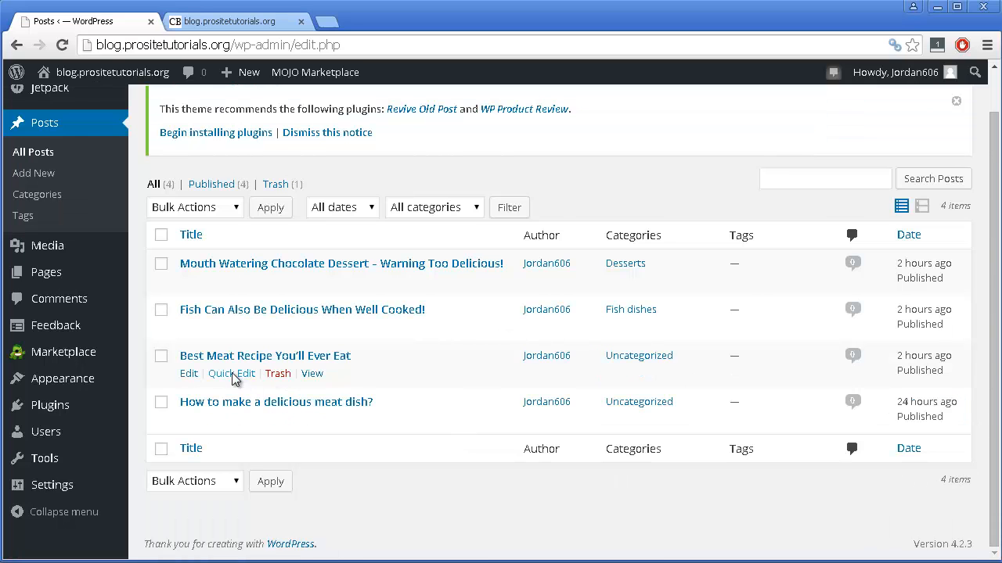
Use Quick Edit to move the post "Best Meat Recipe You'll Ever Eat" from Uncategorized to Meat Dises
{"action": "left_click", "coordinate": [232, 371]}
{"action": "scroll", "coordinate": [404, 398], "scroll_direction": "down", "scroll_amount": 1}
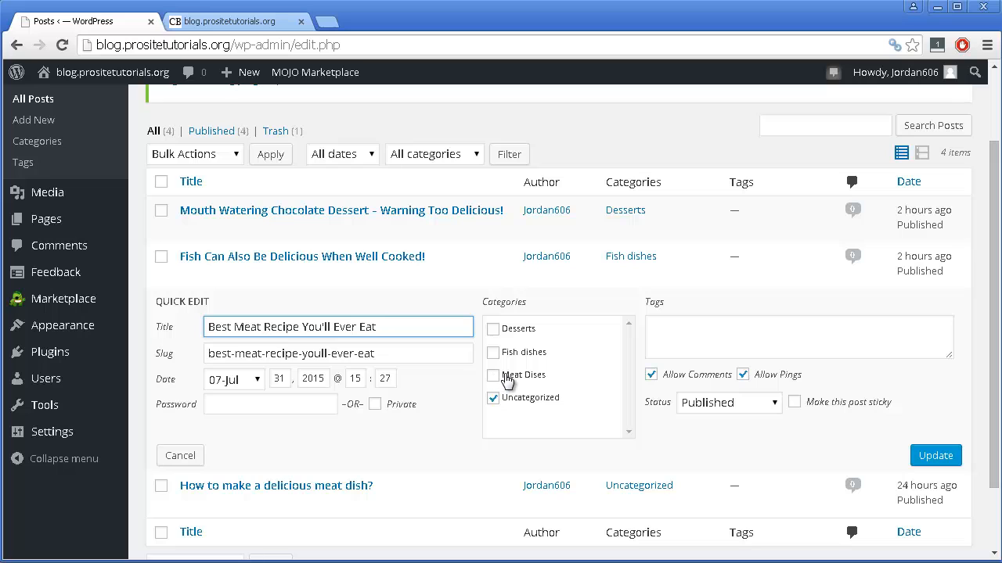
{"action": "left_click", "coordinate": [493, 375]}
{"action": "left_click", "coordinate": [515, 402]}
{"action": "left_click", "coordinate": [924, 456]}
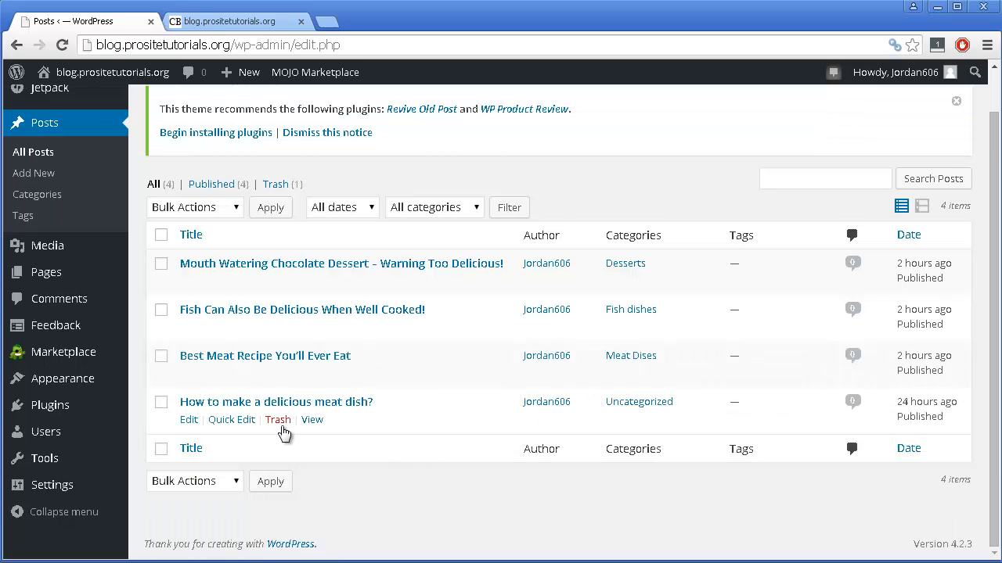
Use Quick Edit to move the post "How to make a delicious meat dish?" from Uncategorized to Meat Dises
{"action": "left_click", "coordinate": [232, 420]}
{"action": "scroll", "coordinate": [458, 340], "scroll_direction": "down", "scroll_amount": 2}
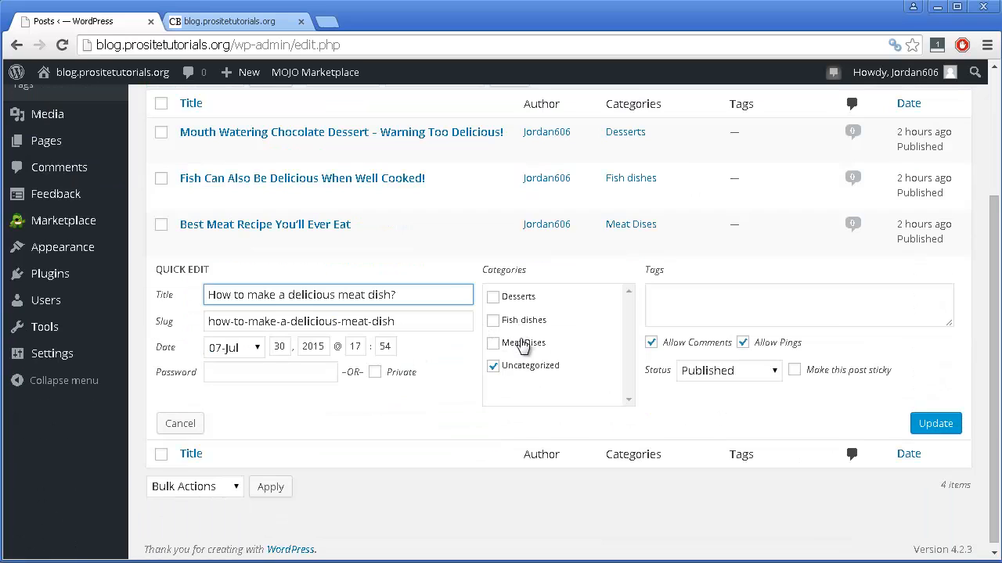
{"action": "left_click", "coordinate": [524, 345]}
{"action": "left_click", "coordinate": [538, 368]}
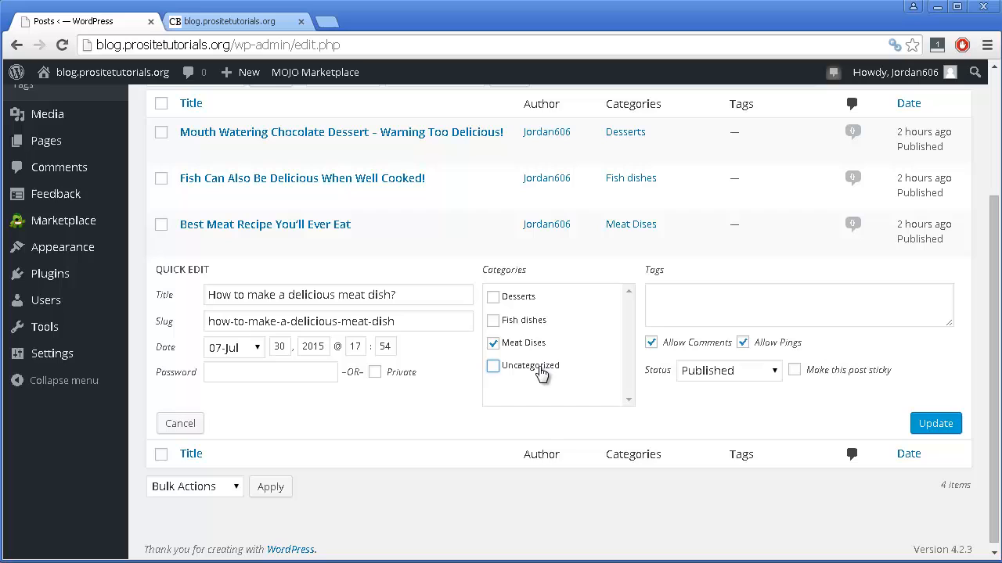
{"action": "left_click", "coordinate": [939, 425]}
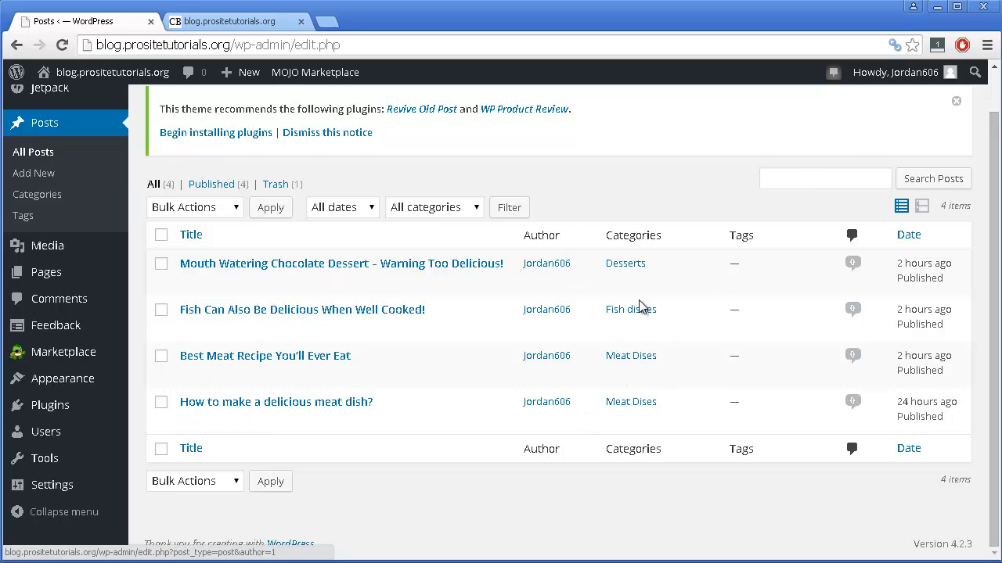
Reload the live blog's home page and check the category shown under each post
{"action": "scroll", "coordinate": [642, 309], "scroll_direction": "up", "scroll_amount": 2}
{"action": "left_click", "coordinate": [277, 22]}
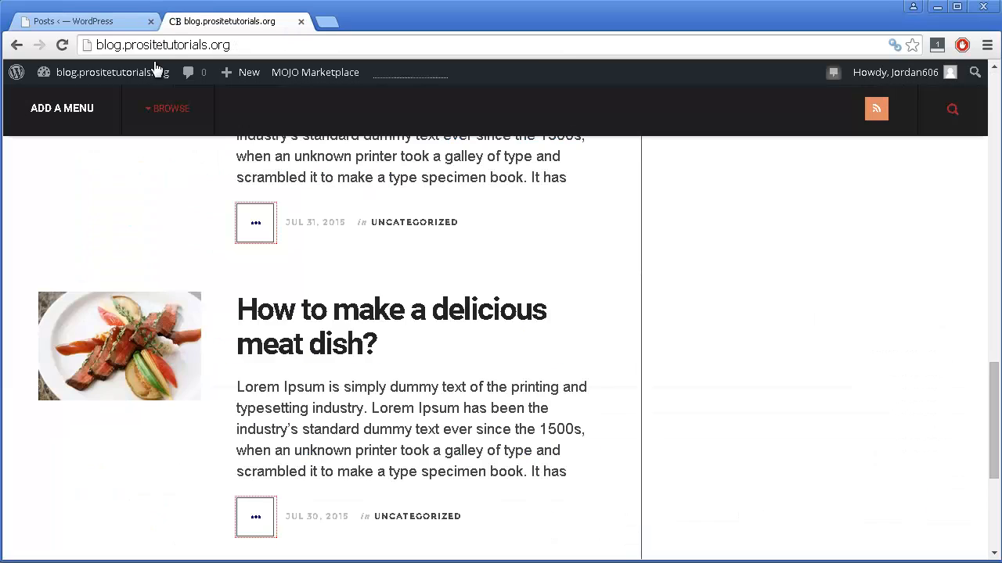
{"action": "left_click", "coordinate": [59, 46]}
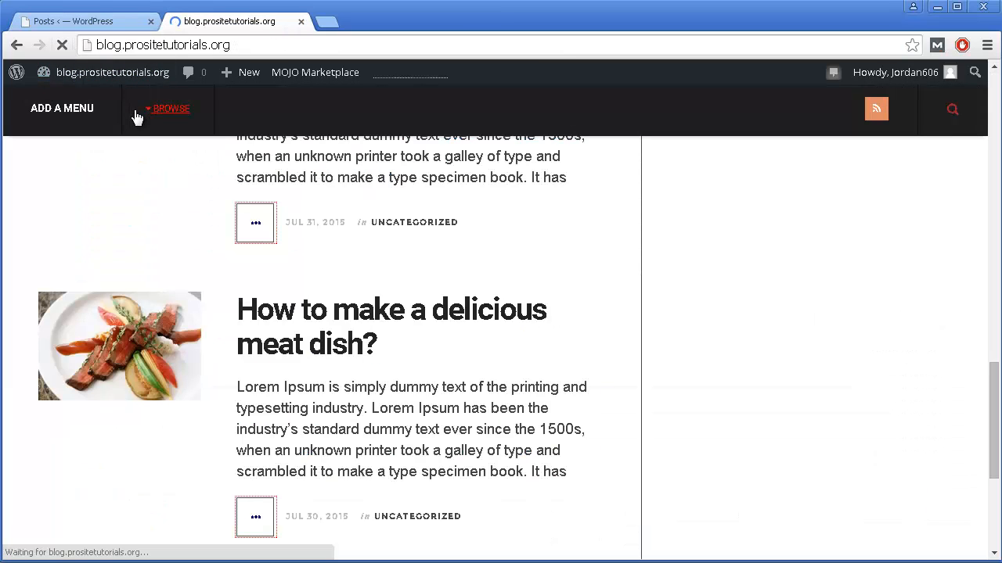
{"action": "scroll", "coordinate": [648, 190], "scroll_direction": "up", "scroll_amount": 9}
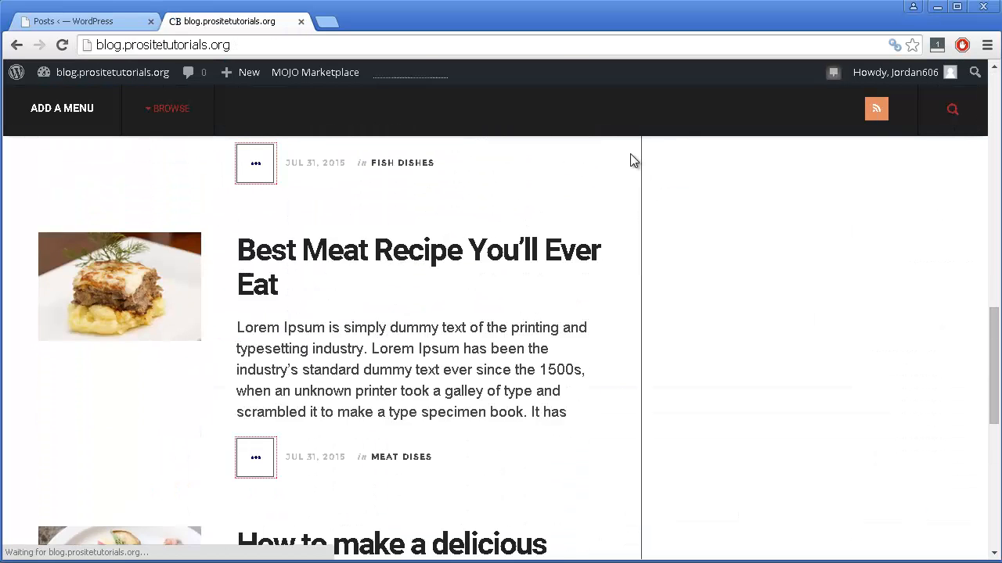
{"action": "scroll", "coordinate": [510, 154], "scroll_direction": "down", "scroll_amount": 1}
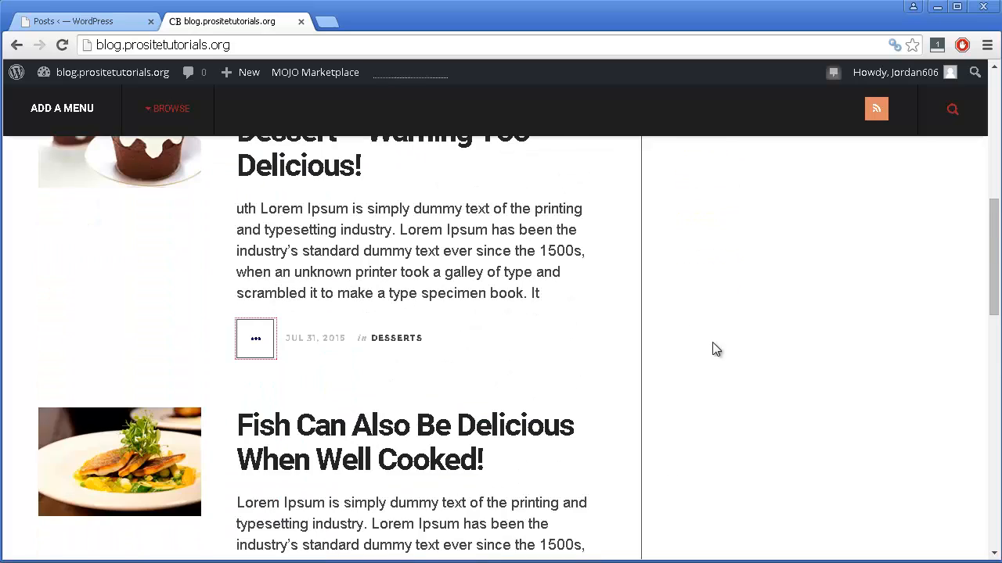
{"action": "scroll", "coordinate": [382, 388], "scroll_direction": "up", "scroll_amount": 1}
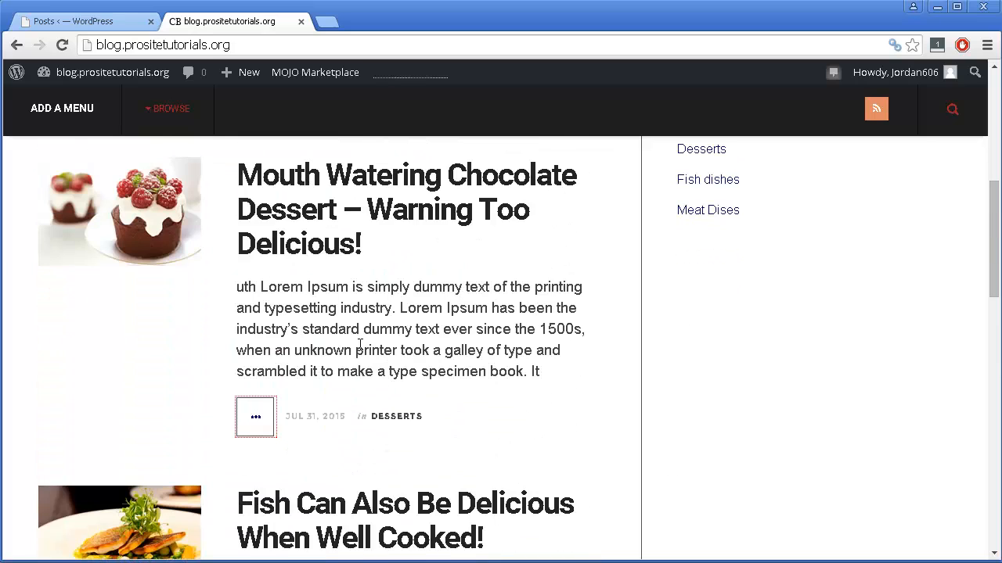
{"action": "scroll", "coordinate": [359, 349], "scroll_direction": "down", "scroll_amount": 7}
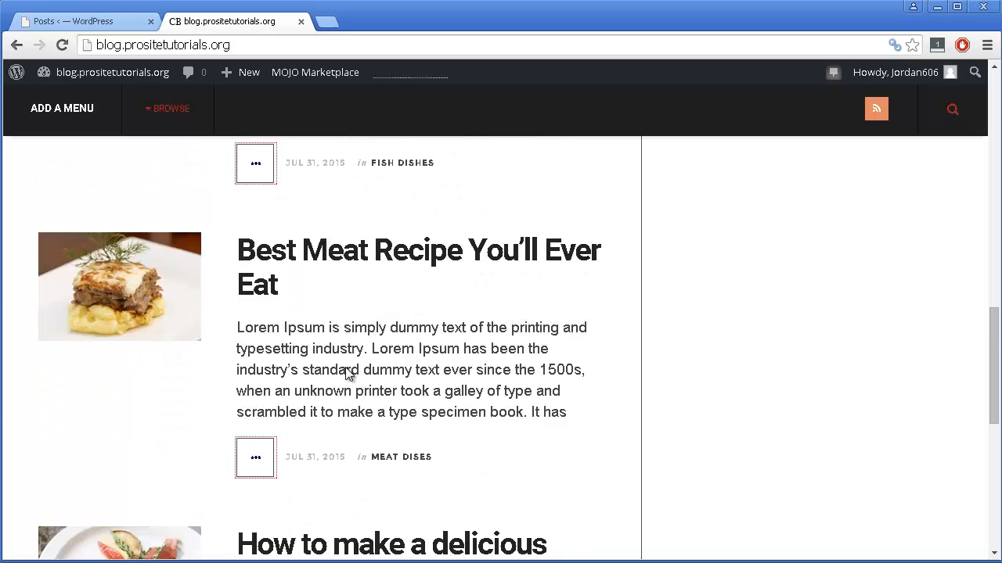
Open the Meat Dises category archive from the Best Meat Recipe post and examine its posts and the slug in the page address
{"action": "left_click", "coordinate": [401, 462]}
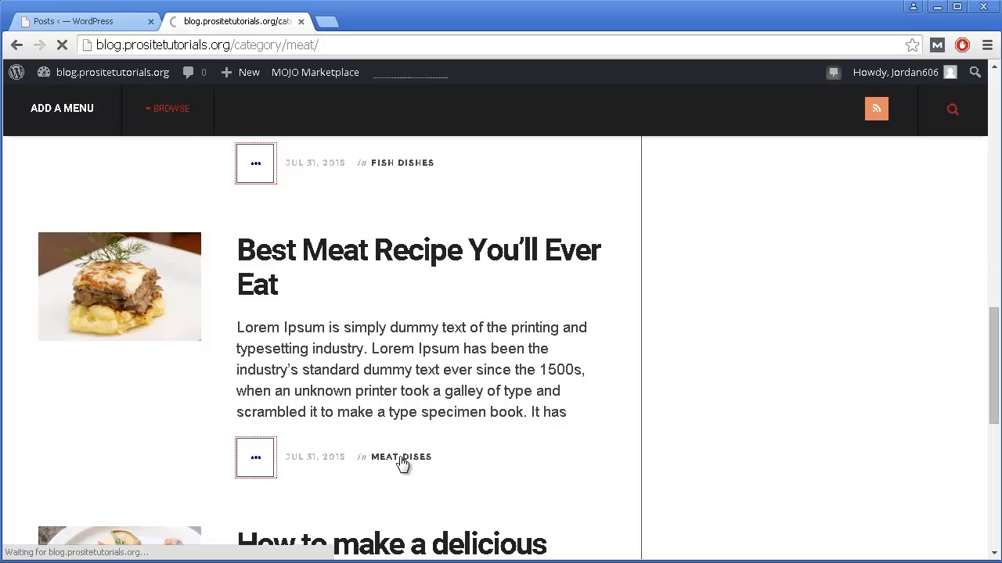
{"action": "scroll", "coordinate": [435, 403], "scroll_direction": "down", "scroll_amount": 1}
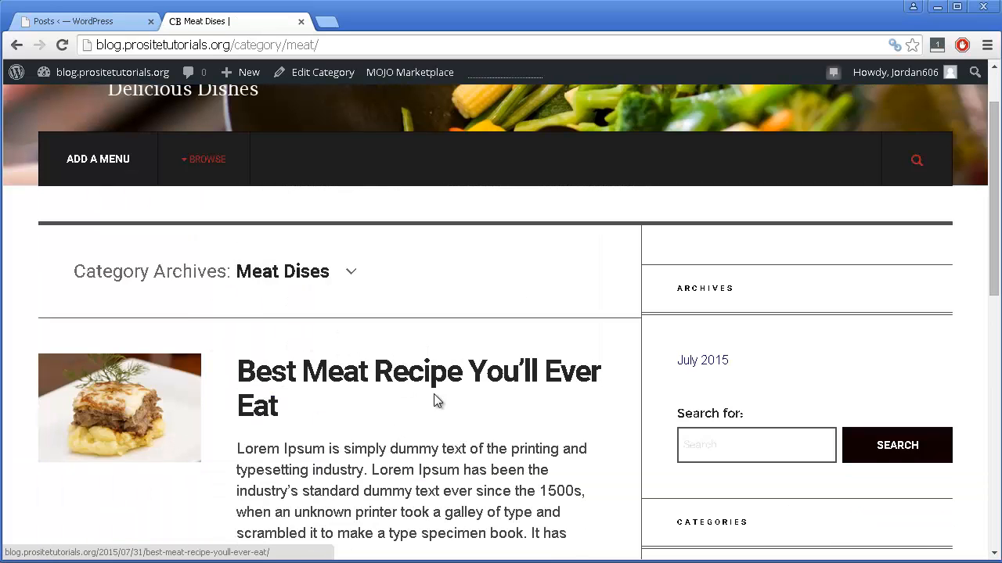
{"action": "scroll", "coordinate": [378, 431], "scroll_direction": "down", "scroll_amount": 6}
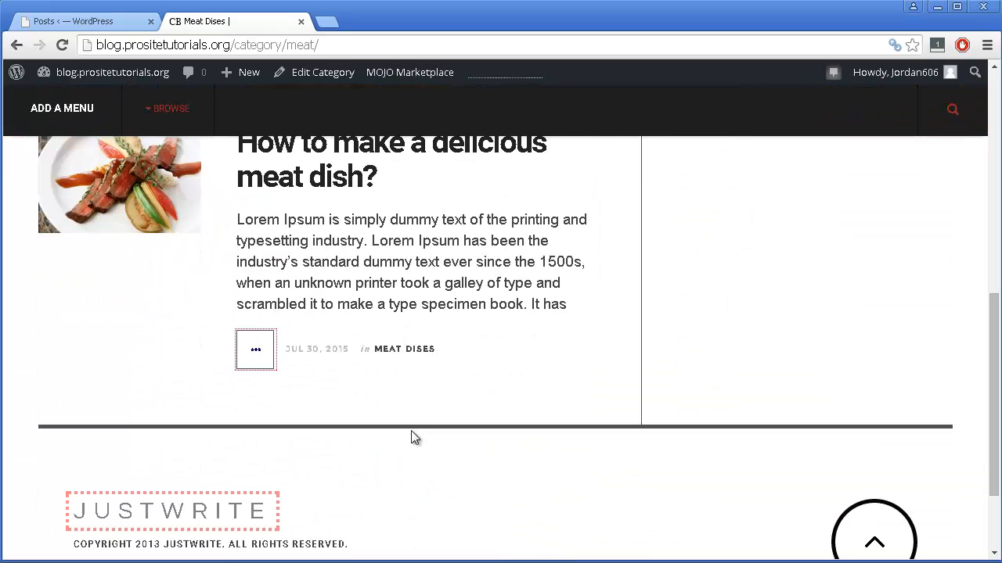
{"action": "scroll", "coordinate": [411, 433], "scroll_direction": "up", "scroll_amount": 7}
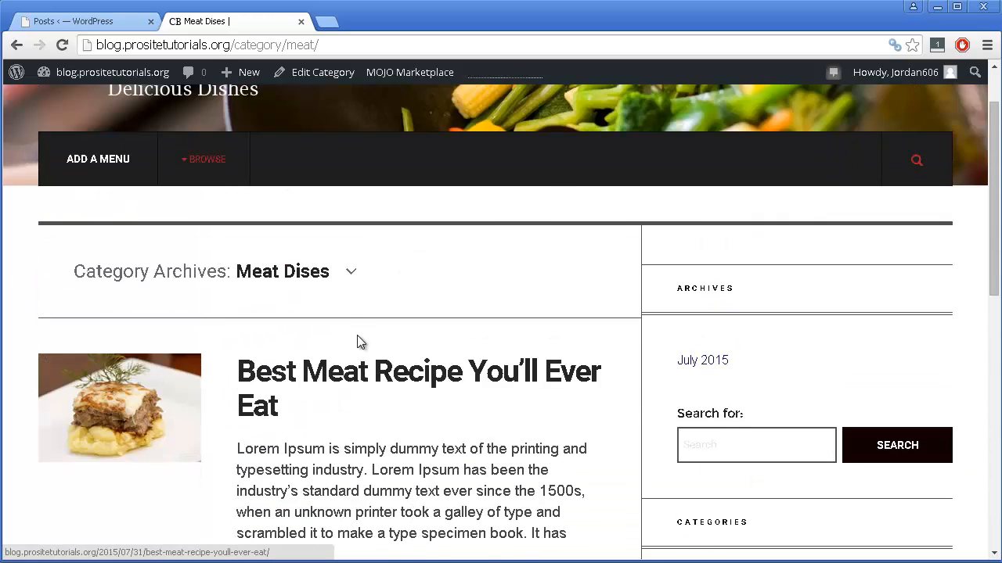
{"action": "scroll", "coordinate": [357, 342], "scroll_direction": "down", "scroll_amount": 3}
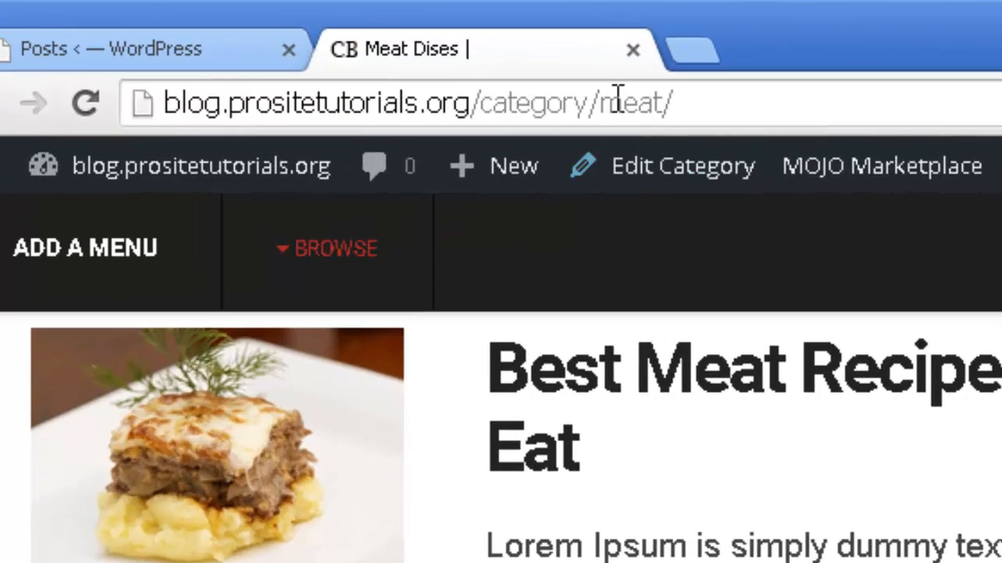
{"action": "left_click", "coordinate": [618, 99]}
{"action": "double_click", "coordinate": [630, 106]}
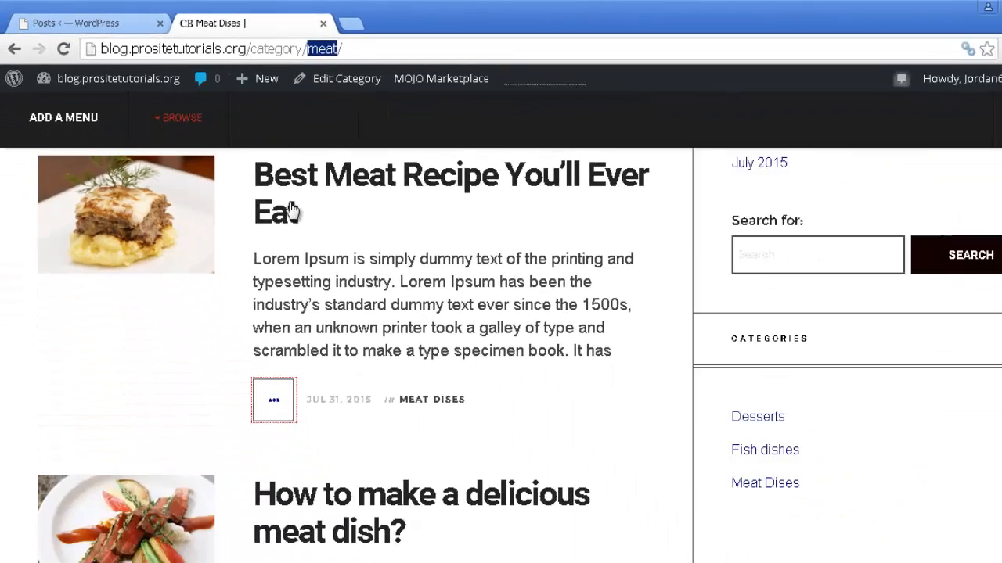
{"action": "scroll", "coordinate": [585, 460], "scroll_direction": "up", "scroll_amount": 2}
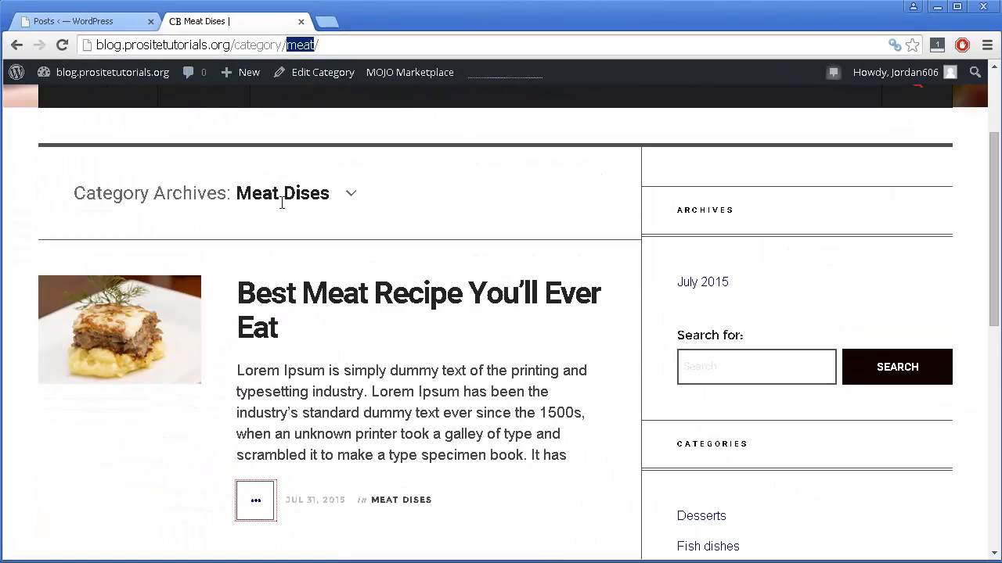
{"action": "scroll", "coordinate": [282, 201], "scroll_direction": "up", "scroll_amount": 2}
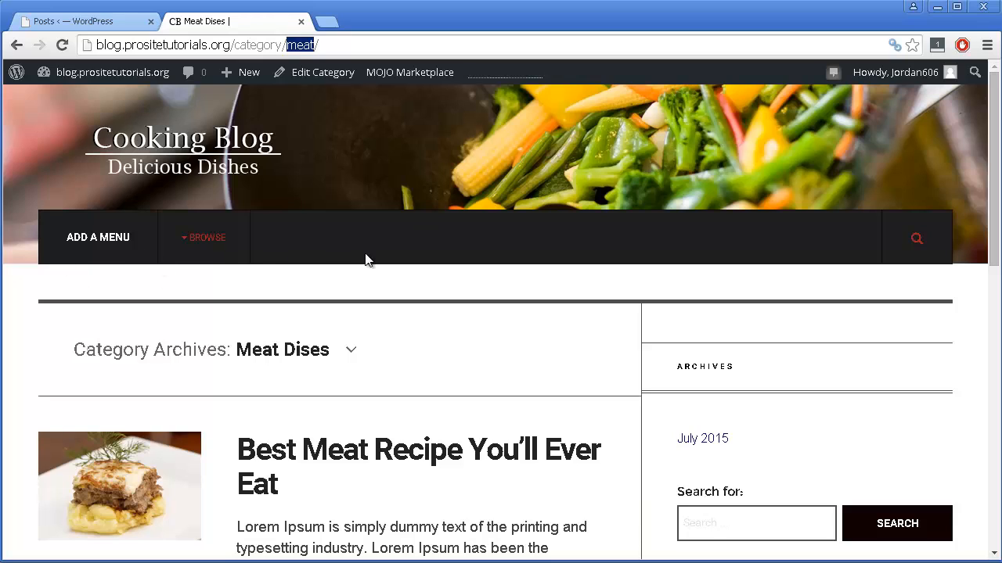
Return to the WordPress admin, open the theme's Menus page and create a menu named "Main Menu"
{"action": "left_click", "coordinate": [70, 18]}
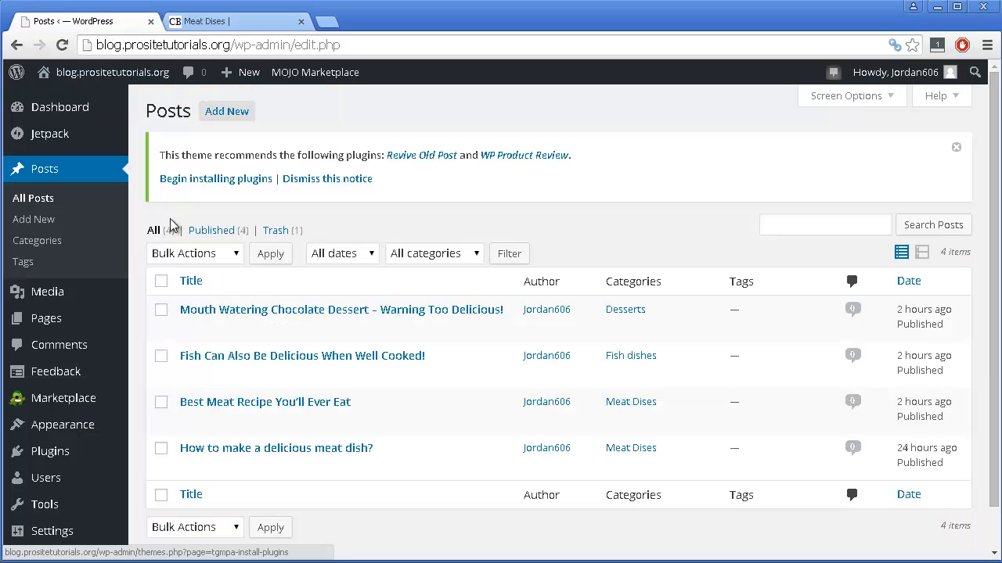
{"action": "scroll", "coordinate": [125, 304], "scroll_direction": "down", "scroll_amount": 2}
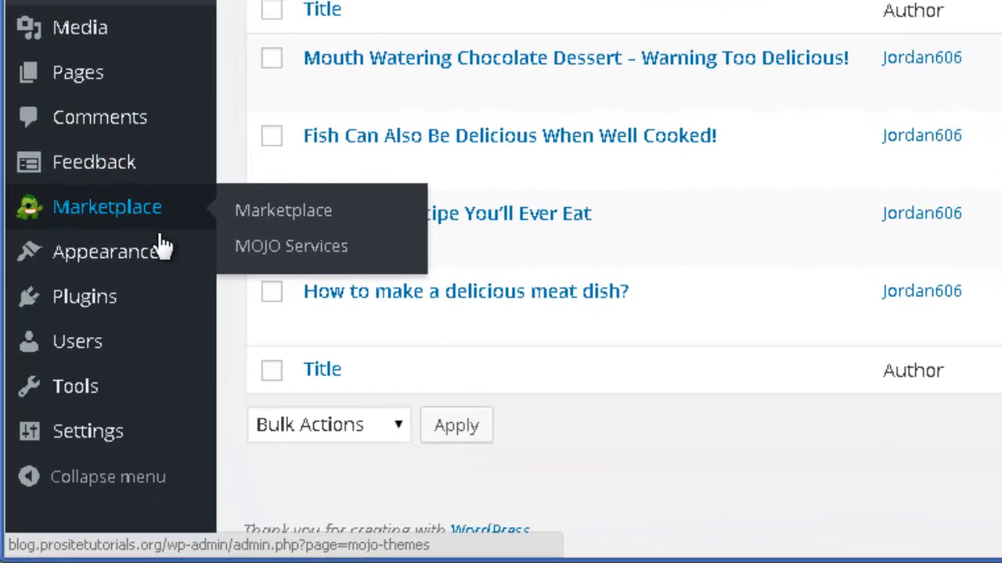
{"action": "mouse_move", "coordinate": [98, 378]}
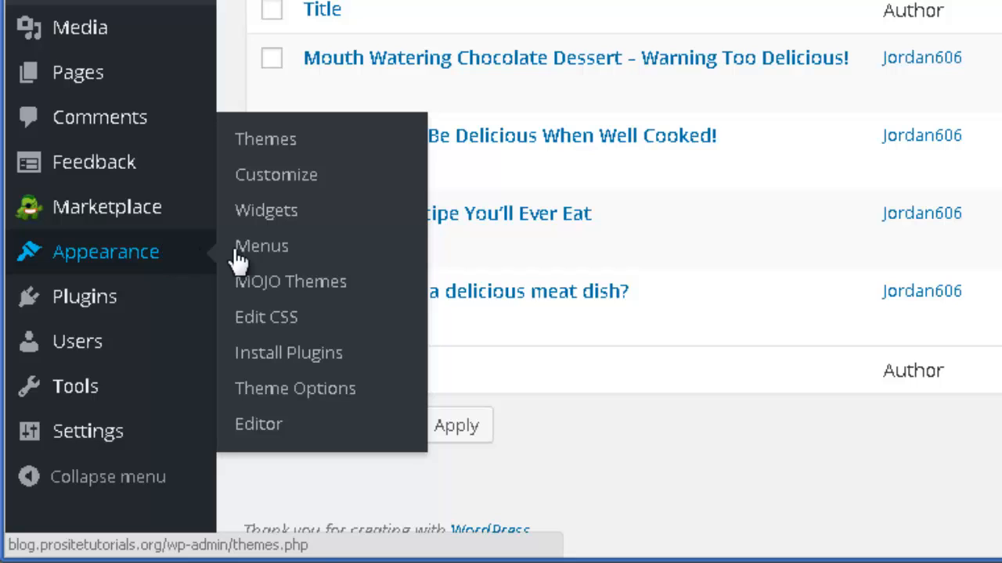
{"action": "left_click", "coordinate": [276, 256]}
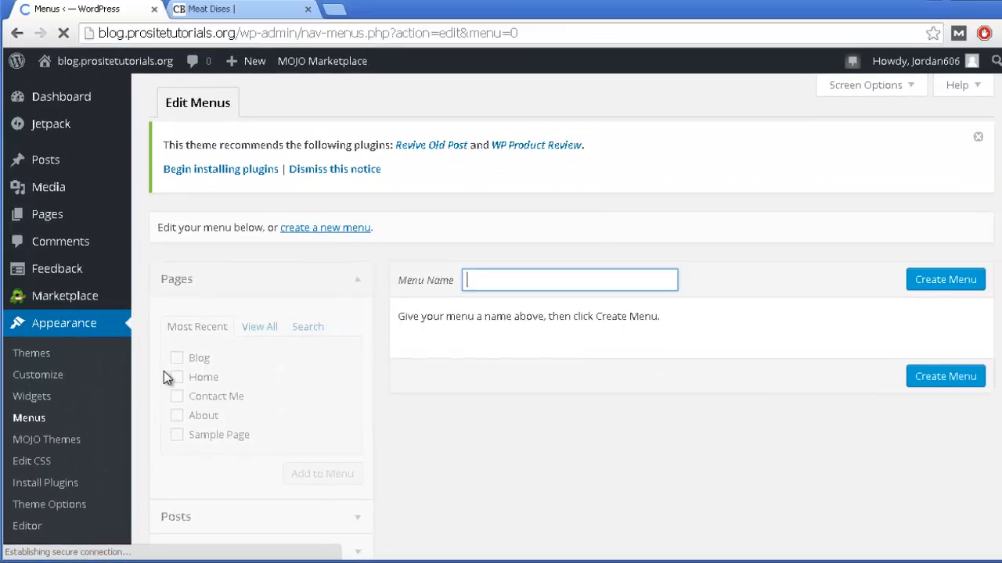
{"action": "scroll", "coordinate": [163, 371], "scroll_direction": "down", "scroll_amount": 3}
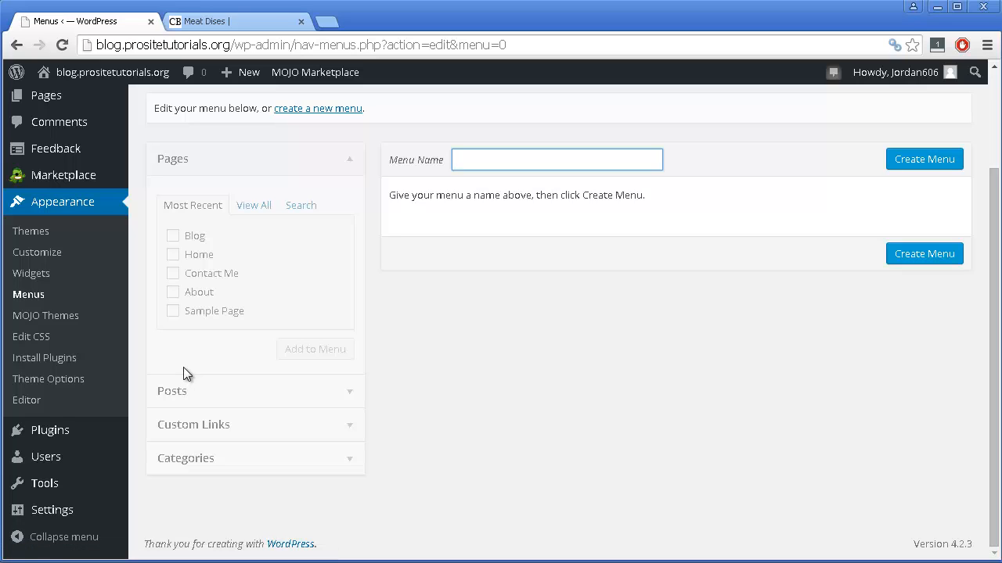
{"action": "scroll", "coordinate": [184, 363], "scroll_direction": "up", "scroll_amount": 1}
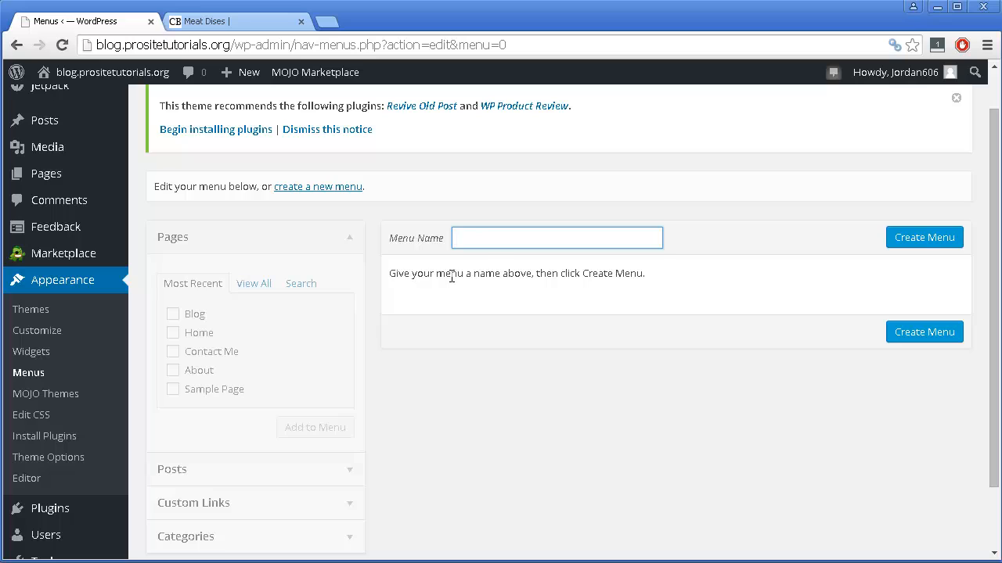
{"action": "type", "text": "Main Menu"}
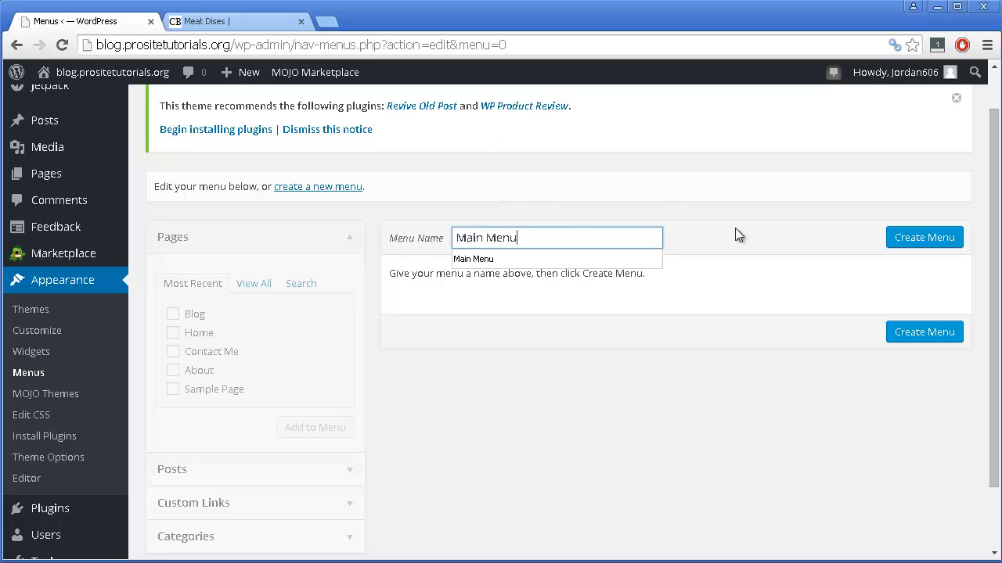
{"action": "left_click", "coordinate": [900, 239]}
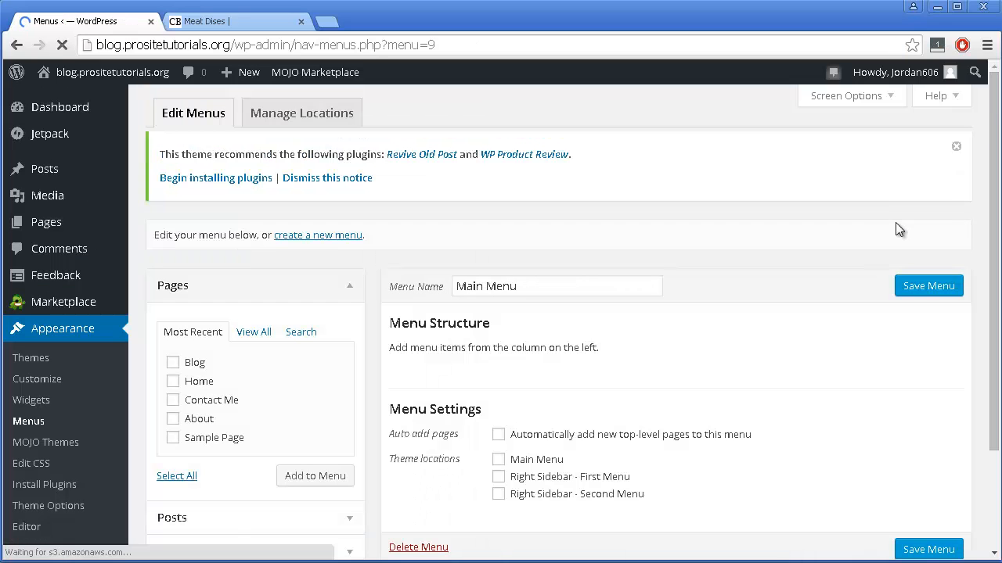
Assign the menu to the Main Menu theme location and save it
{"action": "scroll", "coordinate": [895, 223], "scroll_direction": "down", "scroll_amount": 1}
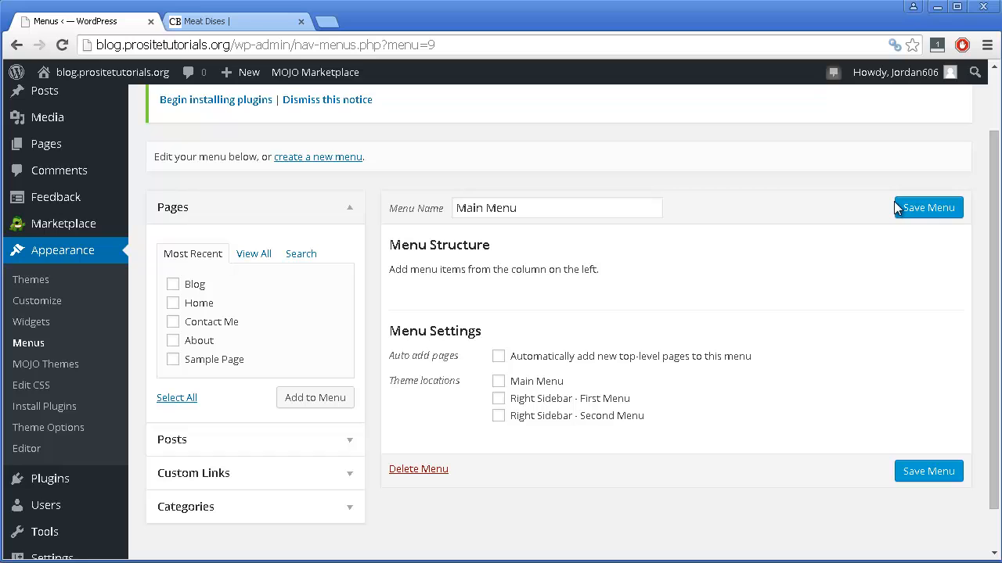
{"action": "scroll", "coordinate": [743, 280], "scroll_direction": "down", "scroll_amount": 1}
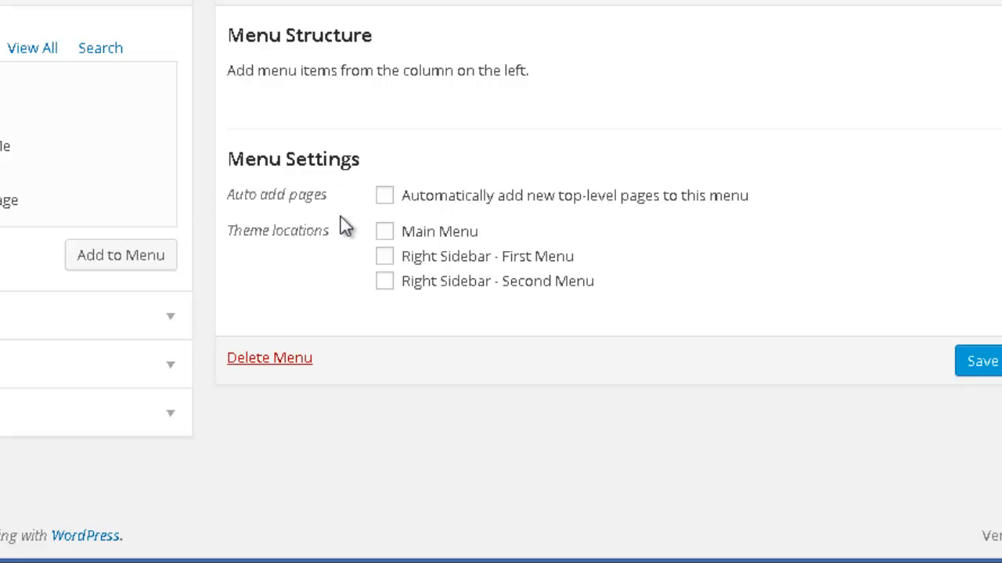
{"action": "left_click", "coordinate": [448, 235]}
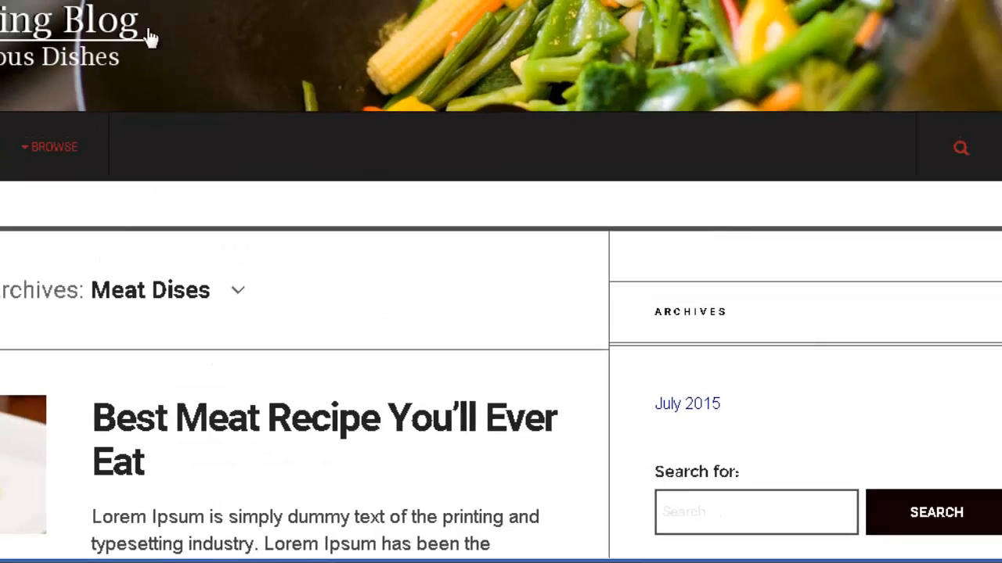
{"action": "scroll", "coordinate": [284, 226], "scroll_direction": "down", "scroll_amount": 10}
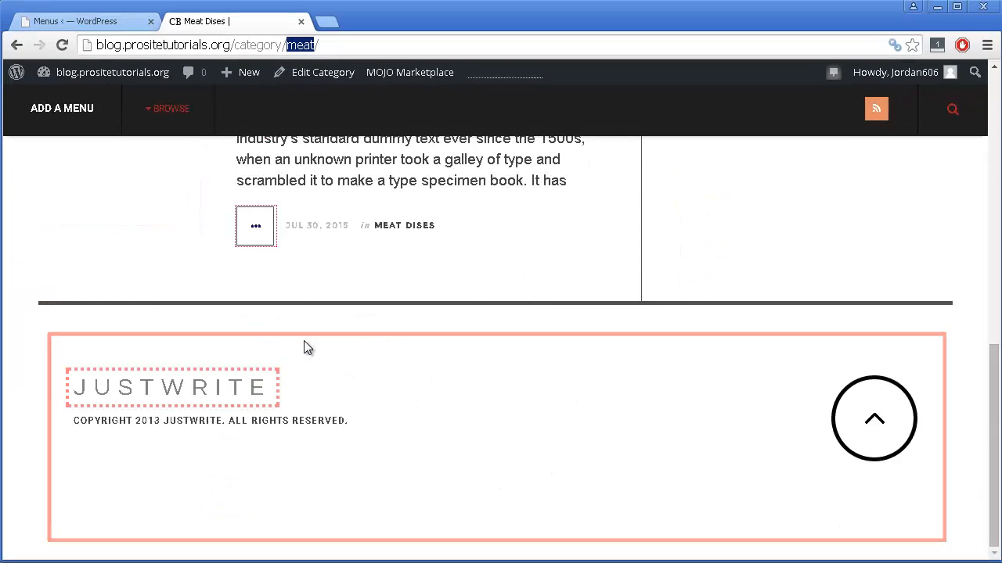
{"action": "left_click", "coordinate": [82, 22]}
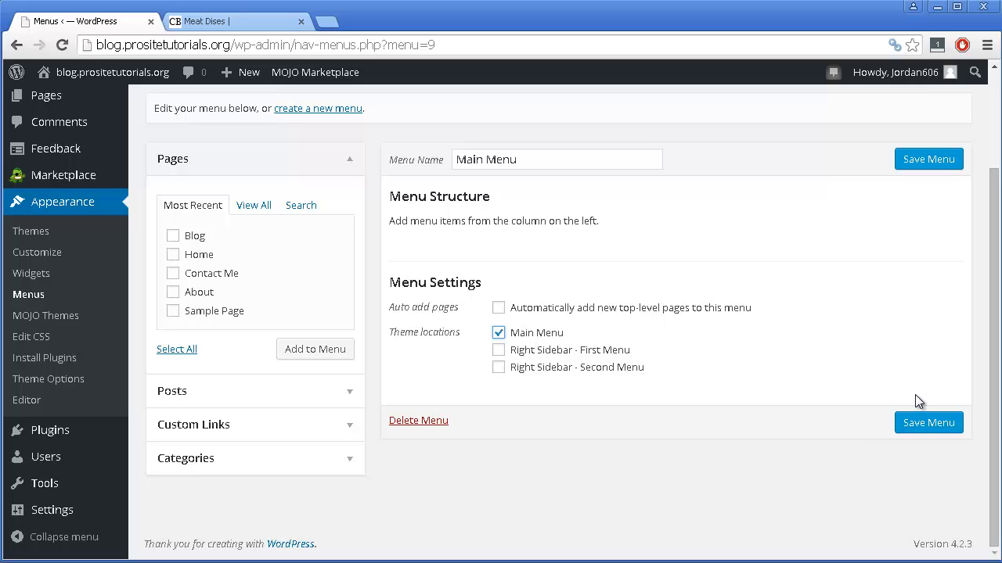
{"action": "left_click", "coordinate": [916, 424]}
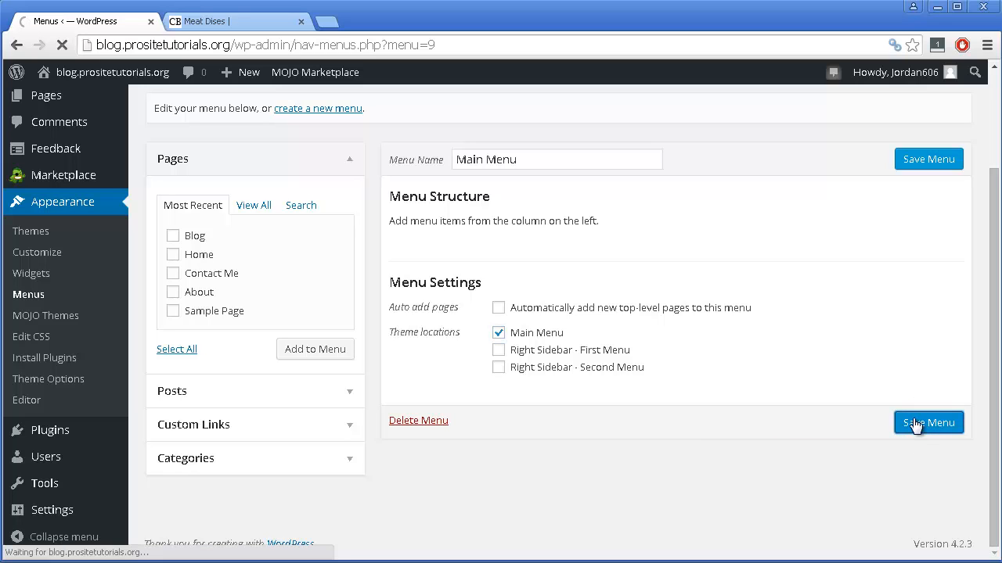
Use Screen Options to hide the Categories box on the Menus page, and show it again
{"action": "scroll", "coordinate": [910, 393], "scroll_direction": "down", "scroll_amount": 2}
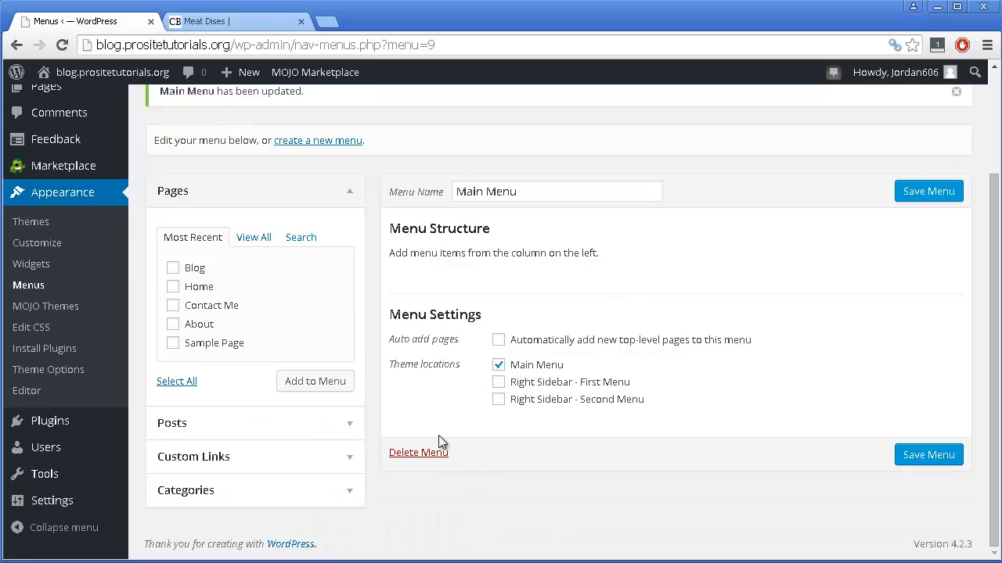
{"action": "scroll", "coordinate": [634, 210], "scroll_direction": "up", "scroll_amount": 2}
{"action": "scroll", "coordinate": [222, 216], "scroll_direction": "down", "scroll_amount": 1}
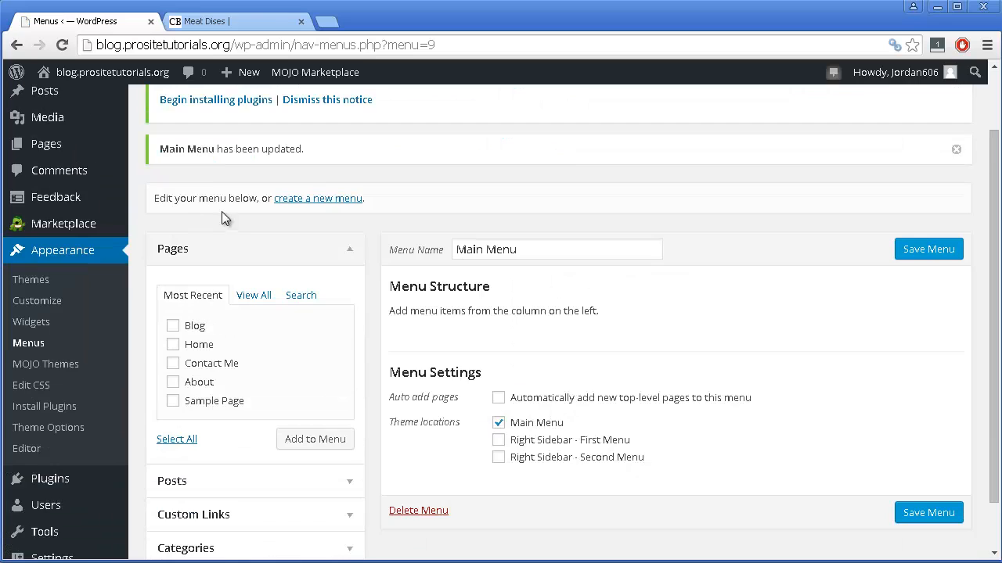
{"action": "scroll", "coordinate": [151, 477], "scroll_direction": "down", "scroll_amount": 1}
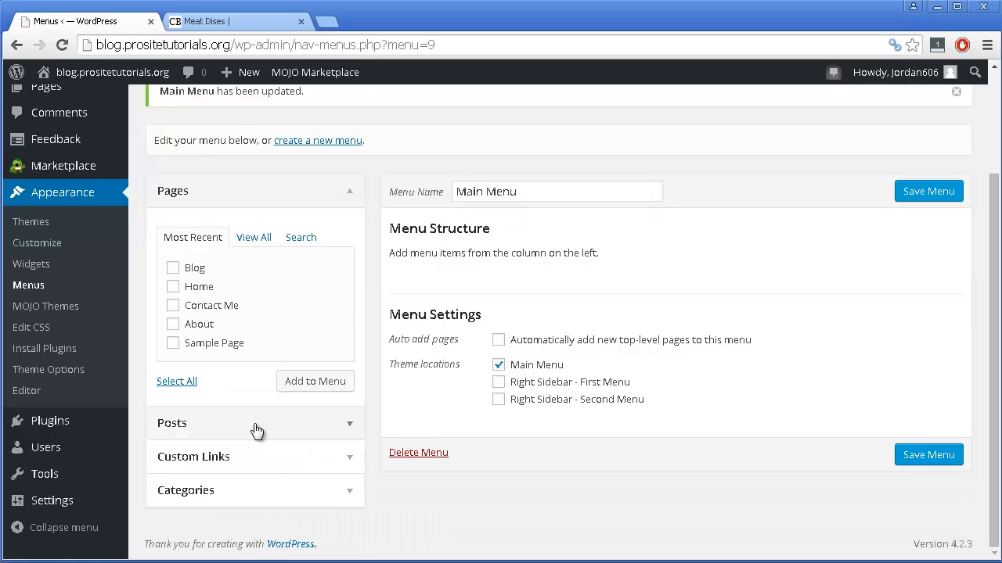
{"action": "scroll", "coordinate": [352, 259], "scroll_direction": "up", "scroll_amount": 2}
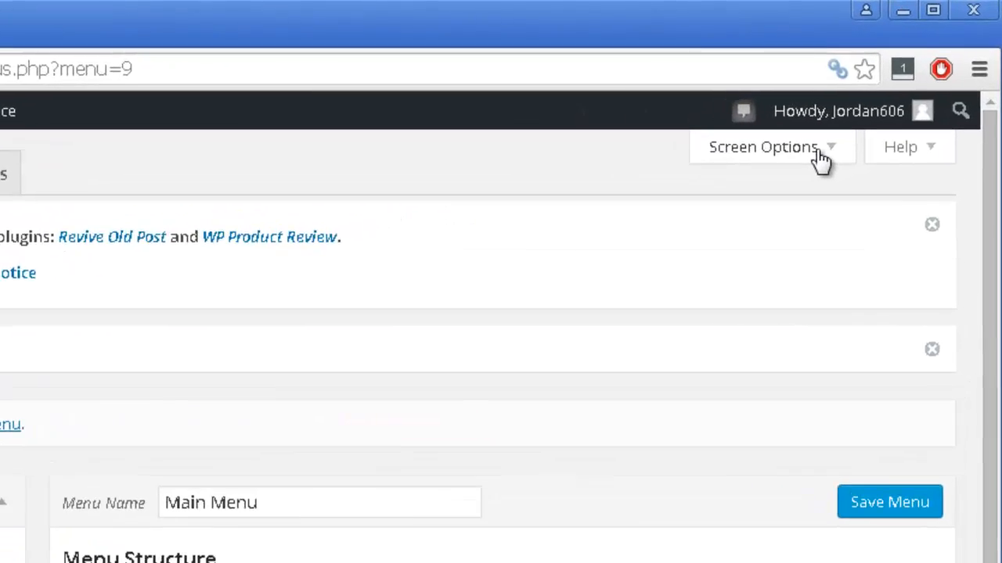
{"action": "left_click", "coordinate": [846, 96]}
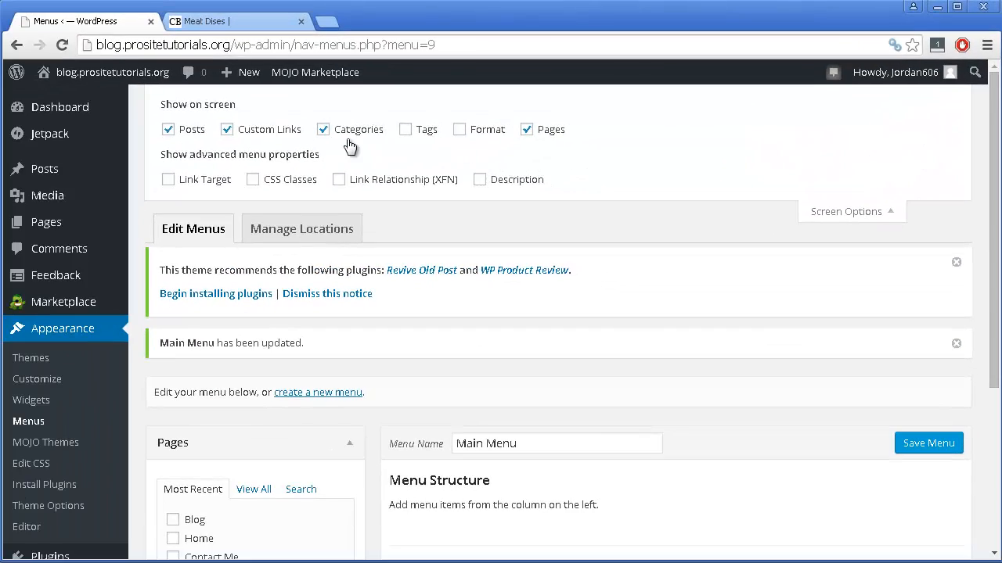
{"action": "scroll", "coordinate": [349, 172], "scroll_direction": "down", "scroll_amount": 3}
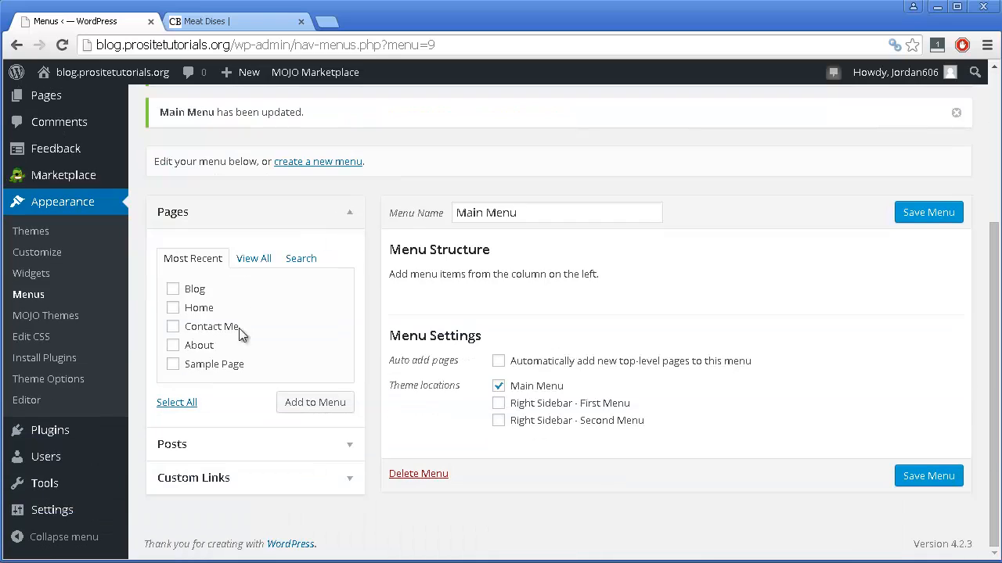
{"action": "scroll", "coordinate": [223, 438], "scroll_direction": "up", "scroll_amount": 3}
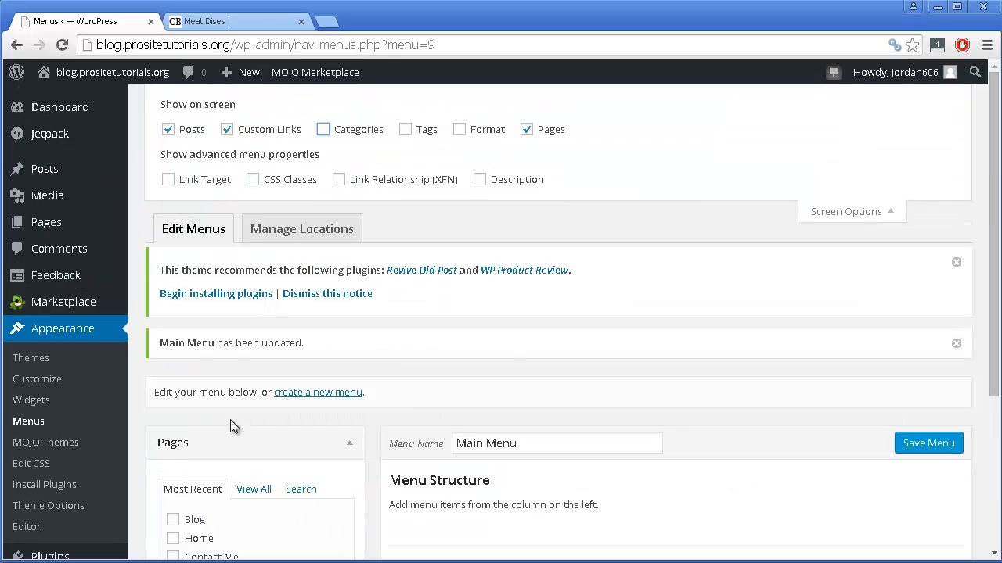
{"action": "left_click", "coordinate": [341, 135]}
{"action": "scroll", "coordinate": [362, 258], "scroll_direction": "down", "scroll_amount": 3}
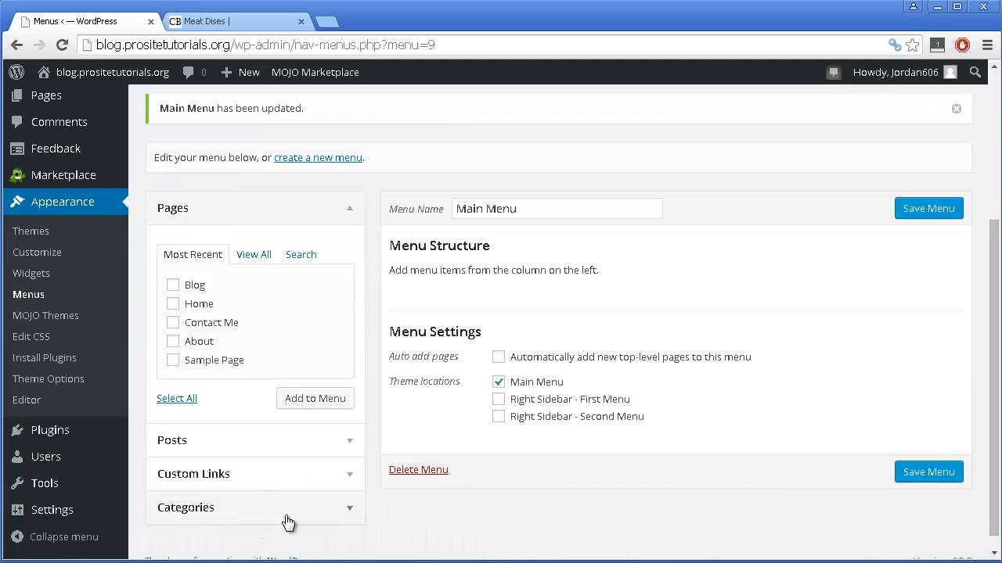
{"action": "scroll", "coordinate": [568, 399], "scroll_direction": "up", "scroll_amount": 3}
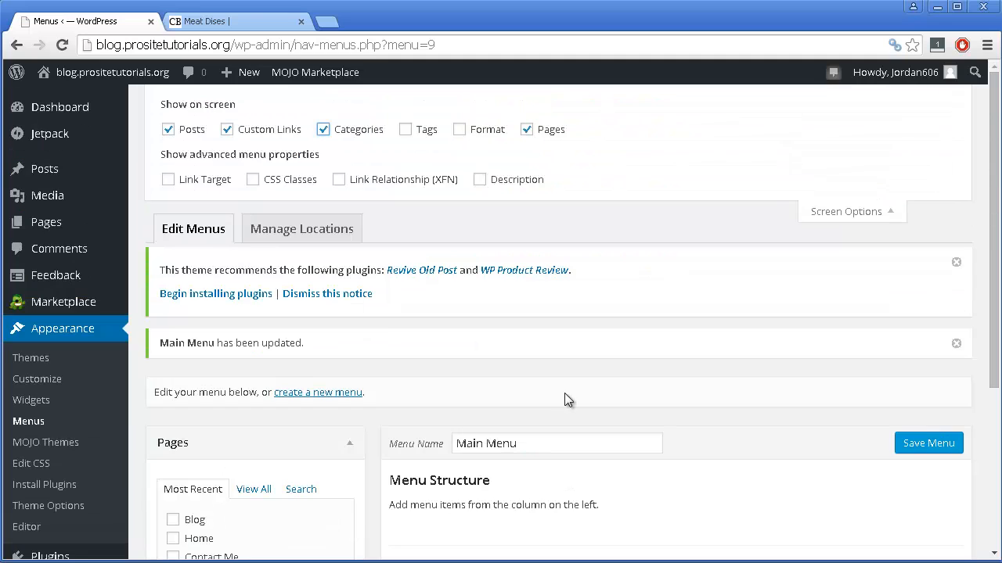
{"action": "left_click", "coordinate": [861, 212]}
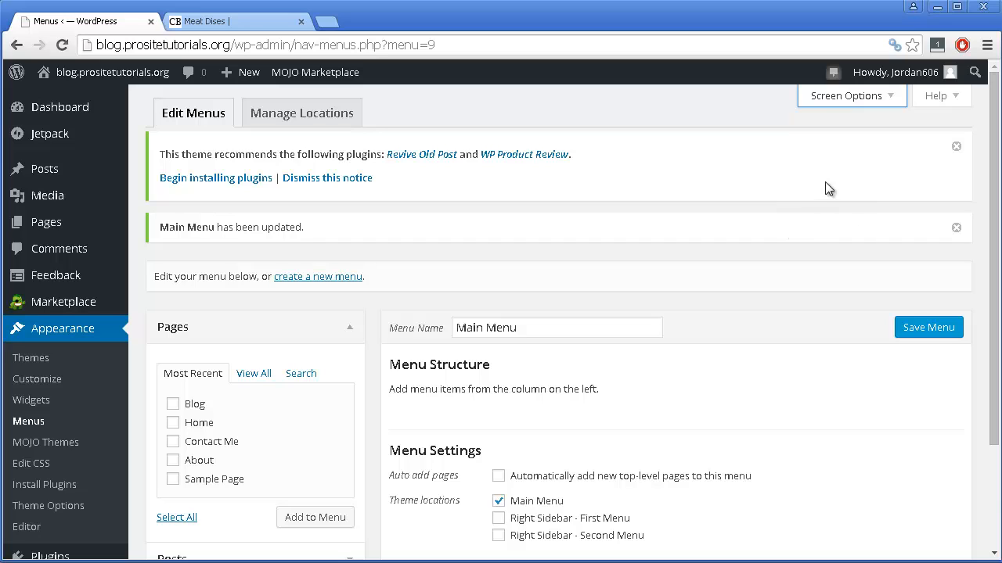
Add the Meat Dises, Fish dishes and Desserts categories to the Main Menu structure
{"action": "scroll", "coordinate": [650, 95], "scroll_direction": "down", "scroll_amount": 2}
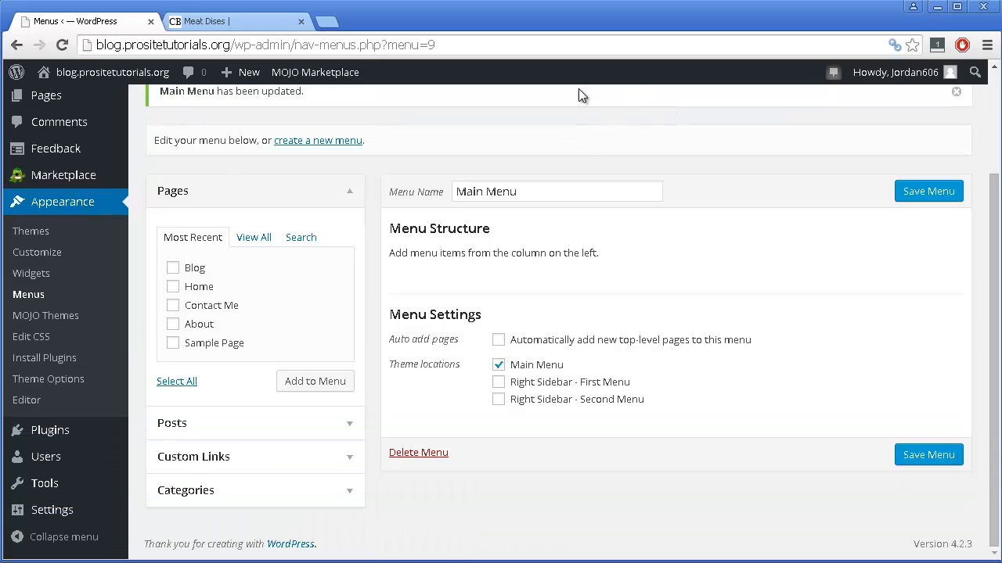
{"action": "scroll", "coordinate": [332, 231], "scroll_direction": "up", "scroll_amount": 2}
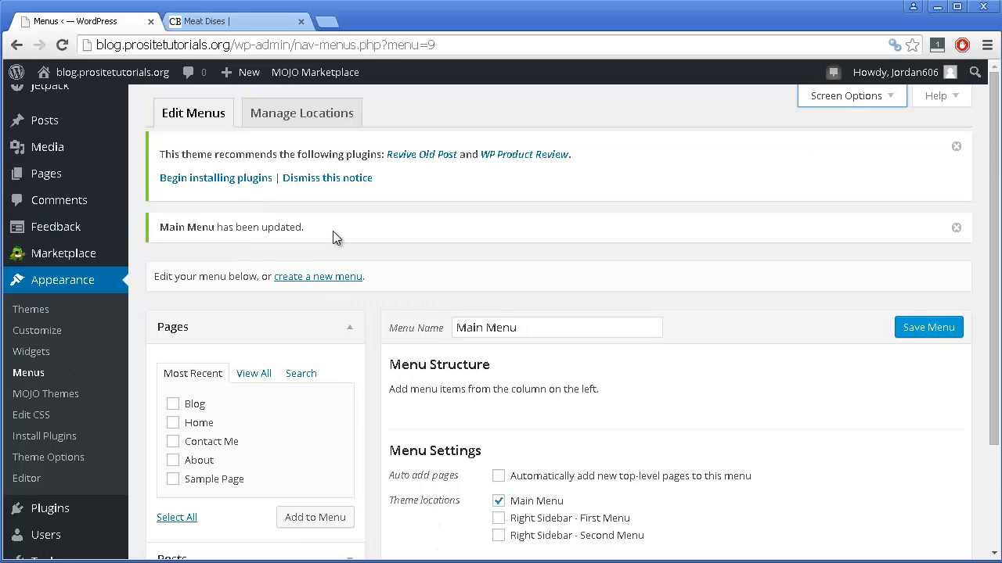
{"action": "scroll", "coordinate": [338, 242], "scroll_direction": "down", "scroll_amount": 2}
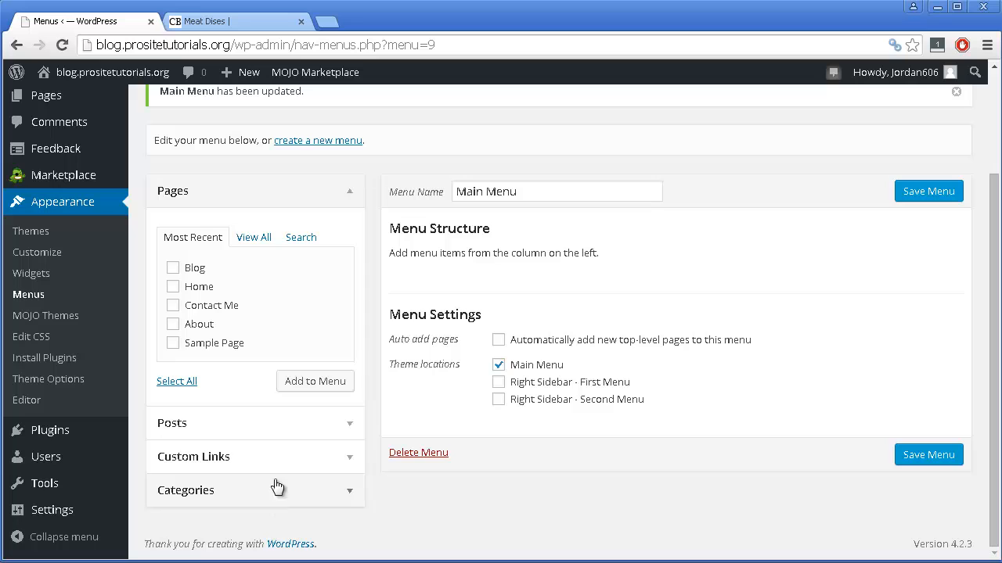
{"action": "left_click", "coordinate": [242, 501]}
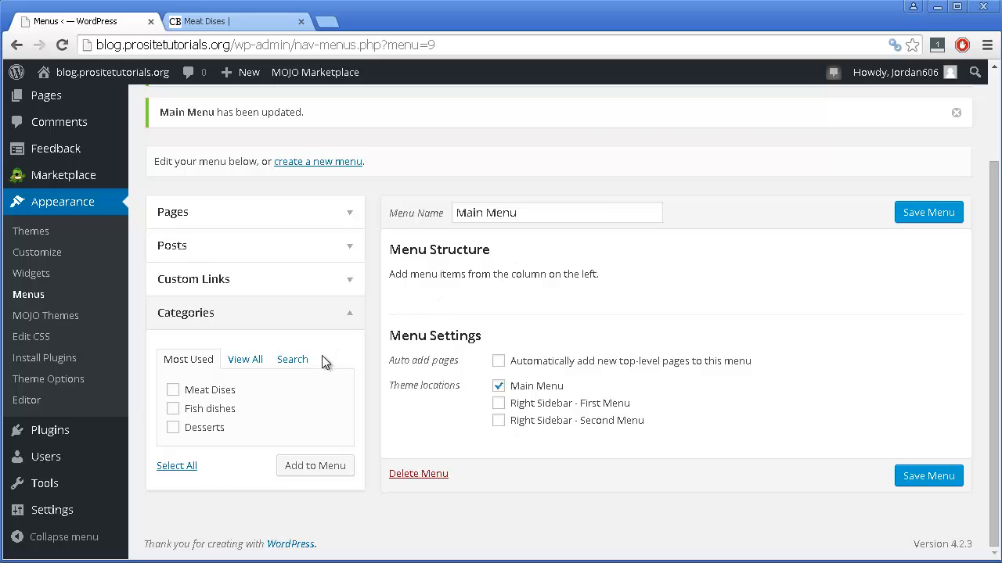
{"action": "left_click", "coordinate": [200, 395]}
{"action": "left_click", "coordinate": [202, 414]}
{"action": "left_click", "coordinate": [328, 467]}
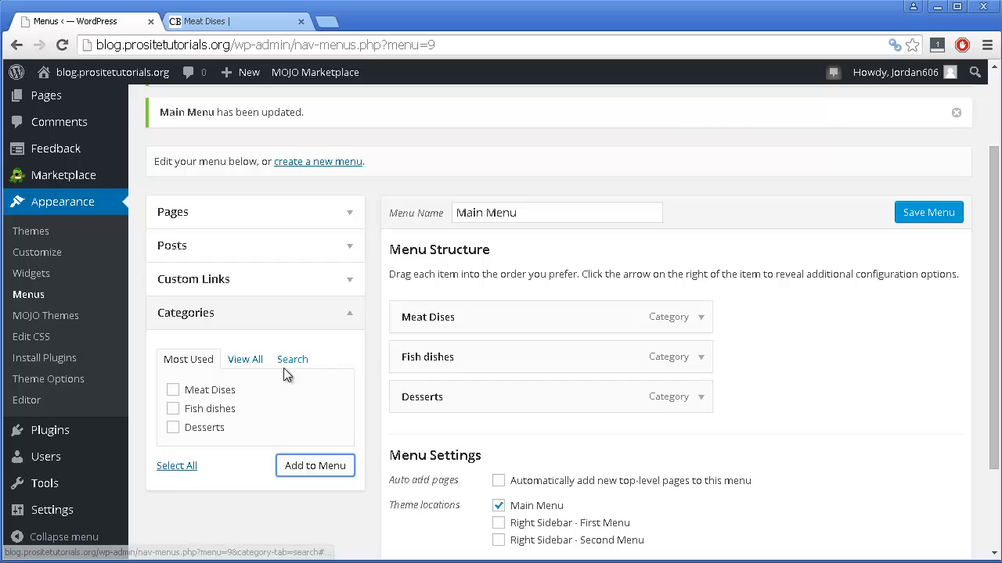
Add the Home, About and Contact Me pages to the Main Menu structure
{"action": "left_click", "coordinate": [294, 315]}
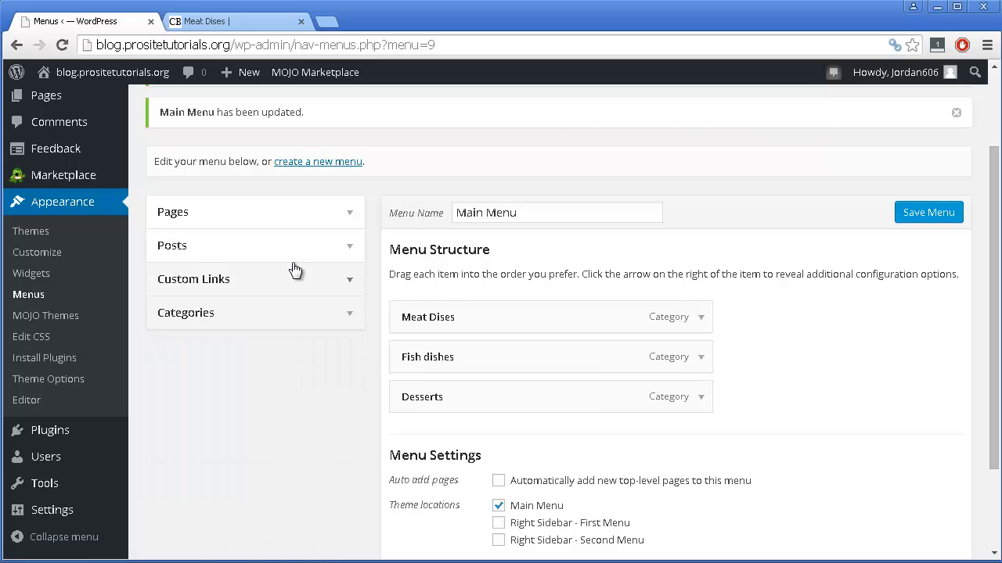
{"action": "left_click", "coordinate": [298, 222]}
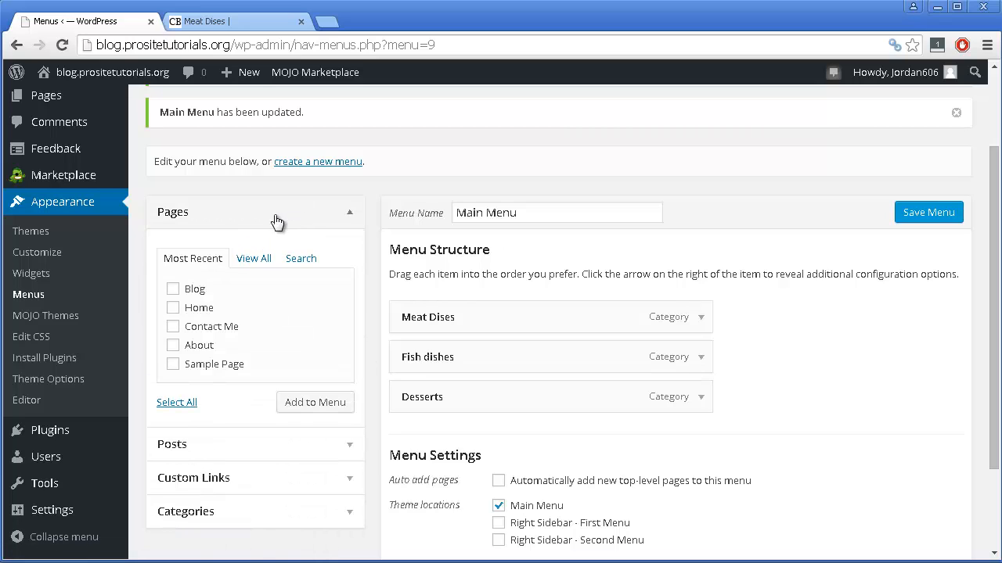
{"action": "left_click", "coordinate": [173, 289]}
{"action": "left_click", "coordinate": [173, 309]}
{"action": "left_click", "coordinate": [185, 346]}
{"action": "left_click", "coordinate": [303, 407]}
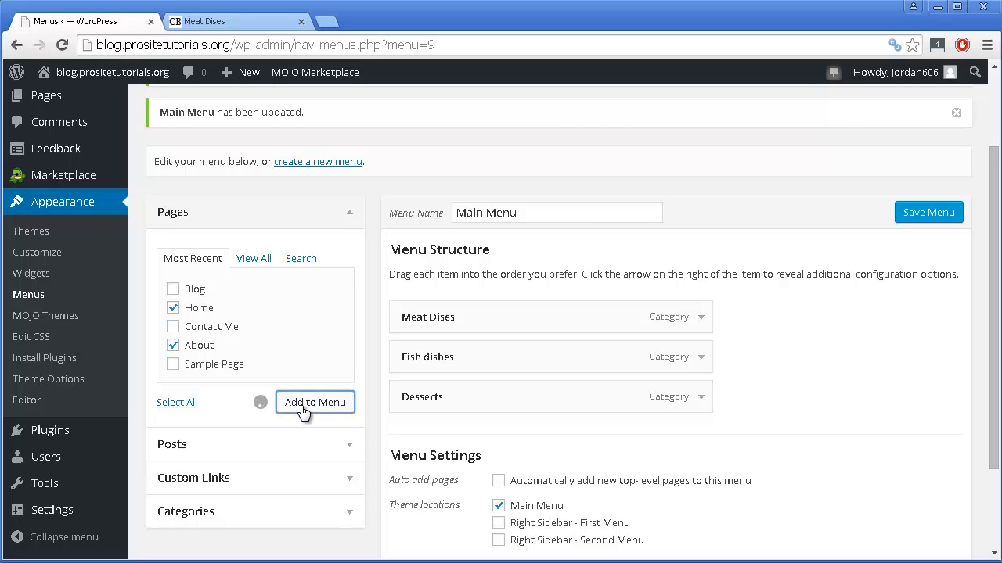
{"action": "left_click", "coordinate": [205, 332]}
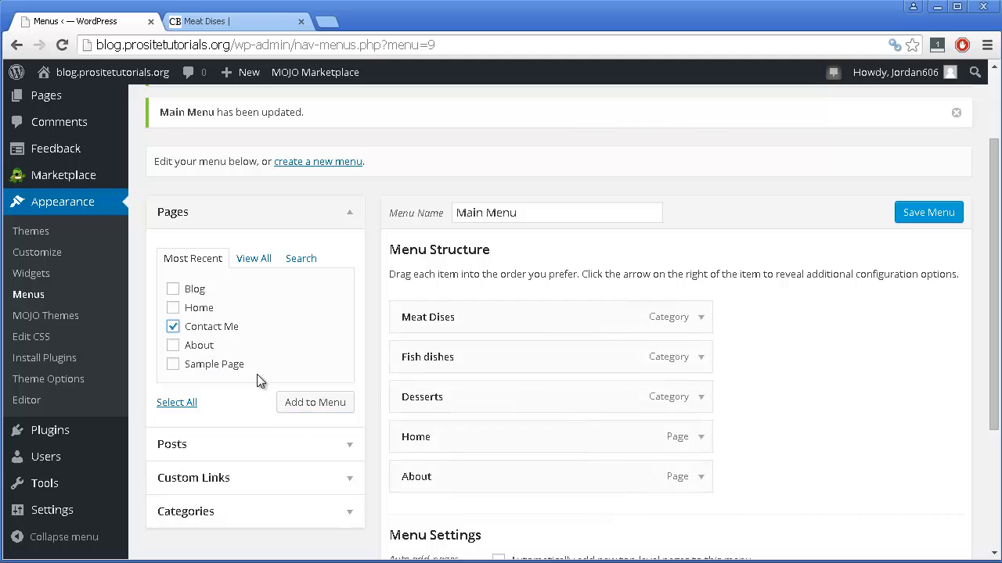
{"action": "left_click", "coordinate": [313, 407]}
Move the Home item to the start of the menu structure, above Meat Dises
{"action": "scroll", "coordinate": [656, 369], "scroll_direction": "down", "scroll_amount": 2}
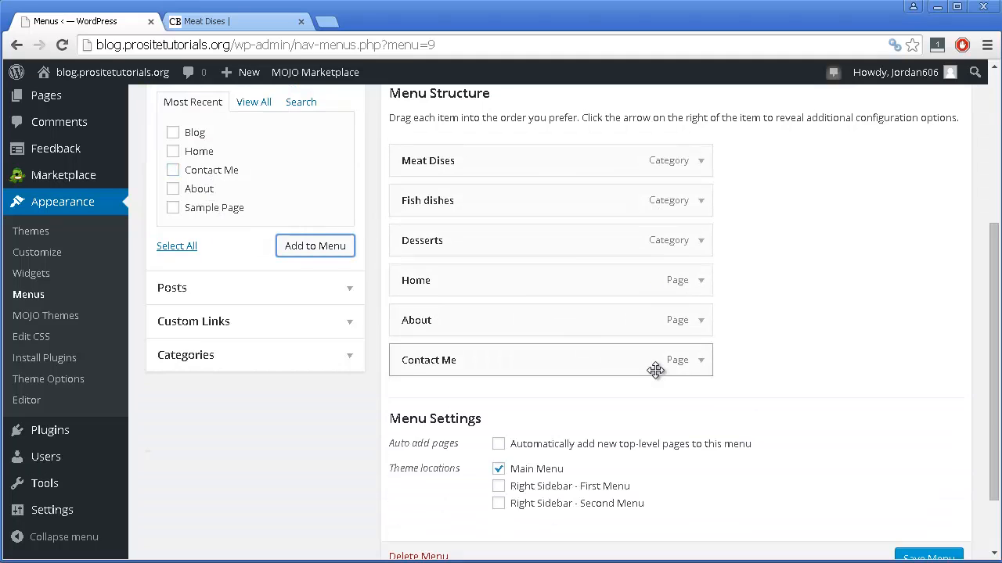
{"action": "scroll", "coordinate": [488, 300], "scroll_direction": "up", "scroll_amount": 2}
{"action": "scroll", "coordinate": [515, 329], "scroll_direction": "down", "scroll_amount": 1}
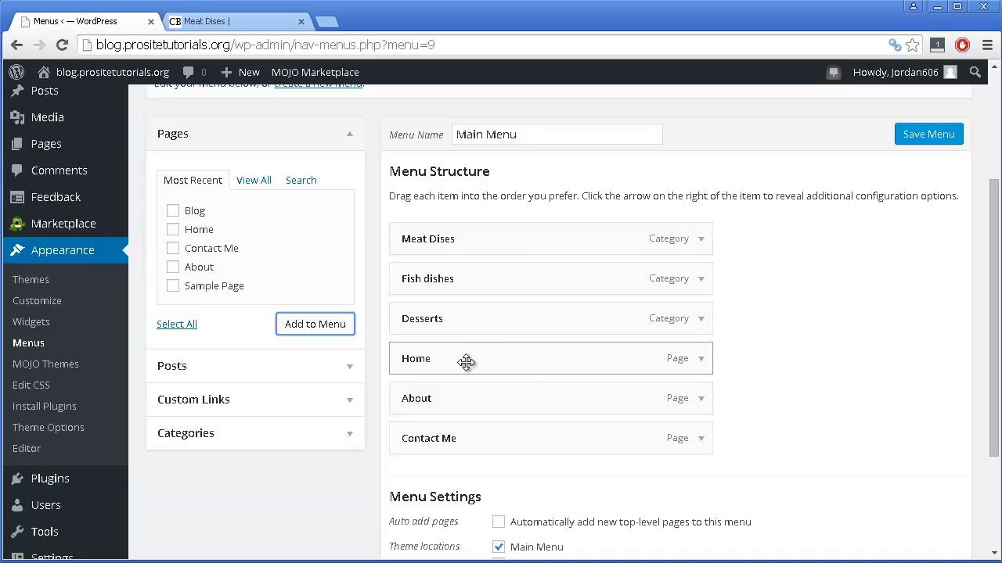
{"action": "left_click_drag", "start_coordinate": [445, 358], "coordinate": [435, 227]}
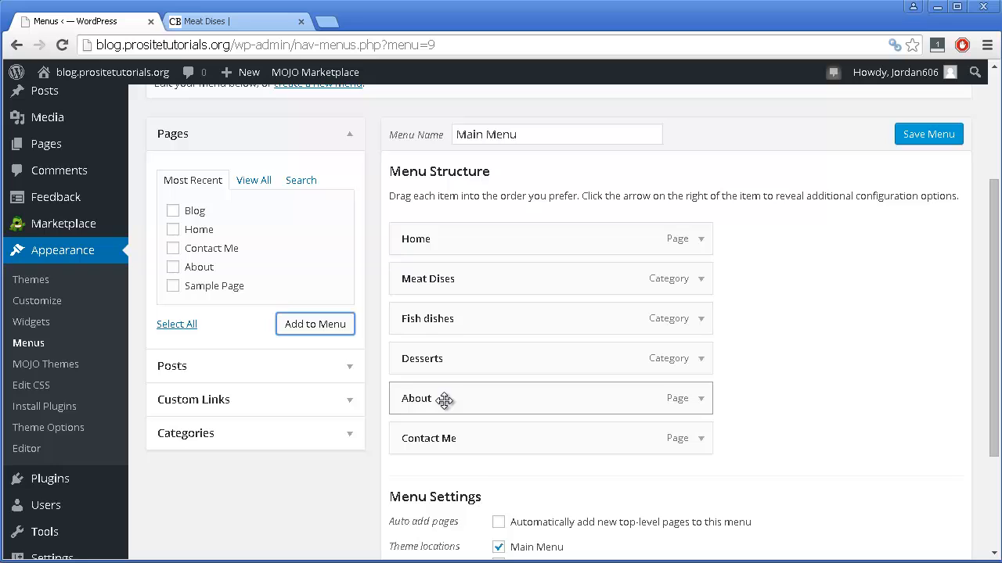
{"action": "mouse_move", "coordinate": [443, 401]}
{"action": "left_mouse_down"}
{"action": "mouse_move", "coordinate": [477, 399]}
{"action": "mouse_move", "coordinate": [452, 402]}
{"action": "left_mouse_up"}
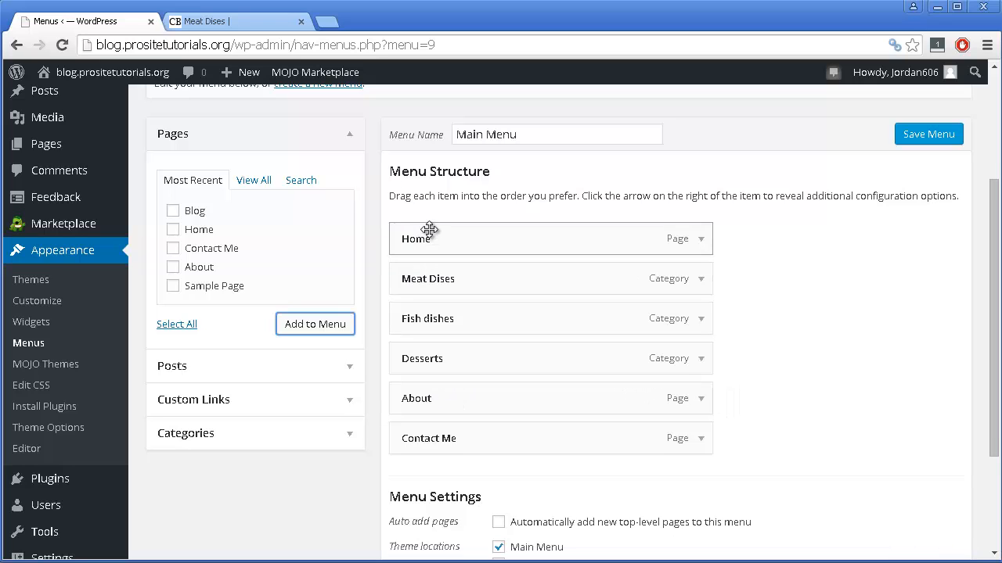
Remove the Home item from the Main Menu and save the menu
{"action": "left_click", "coordinate": [699, 239]}
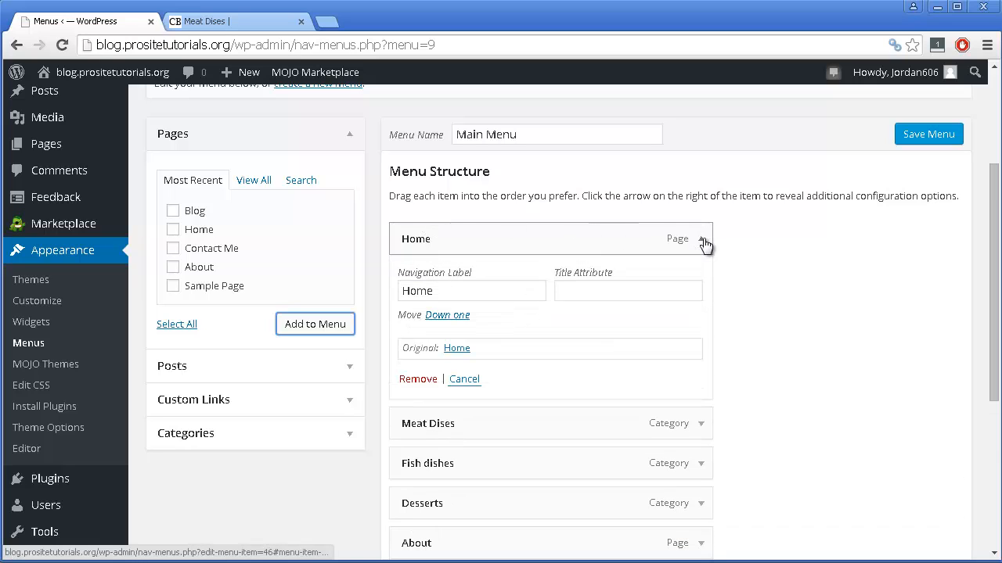
{"action": "left_click", "coordinate": [428, 381]}
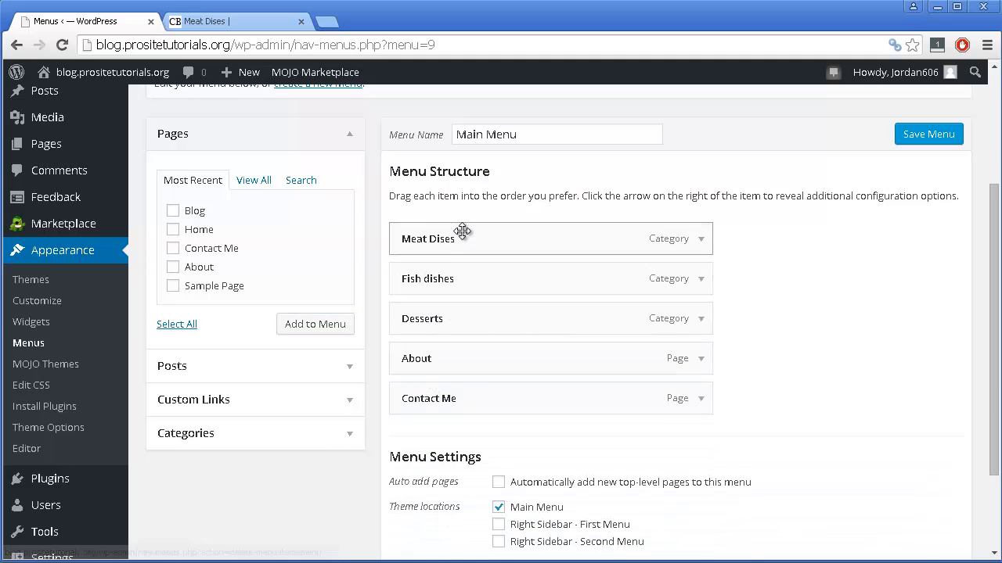
{"action": "left_click", "coordinate": [929, 134]}
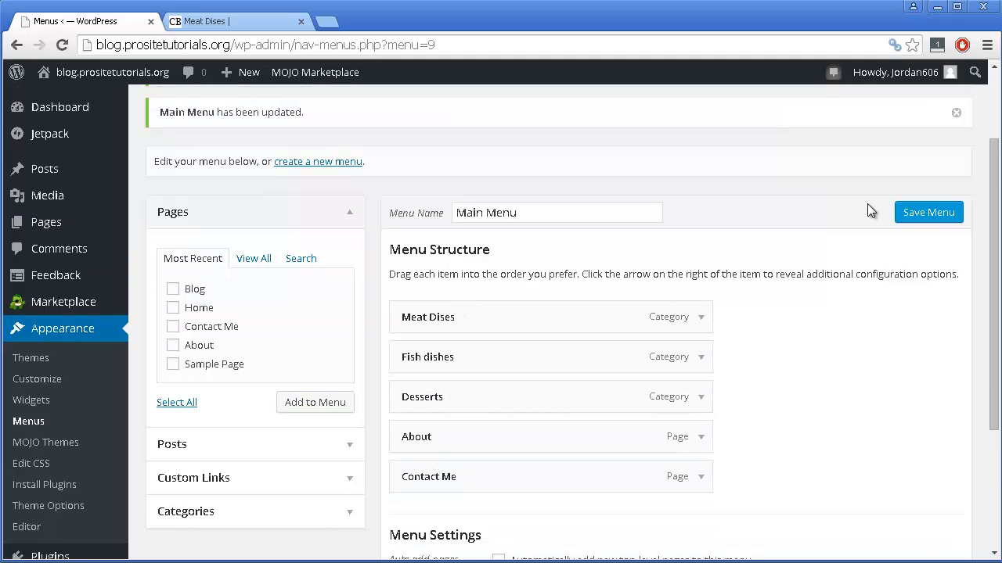
{"action": "left_click", "coordinate": [908, 212]}
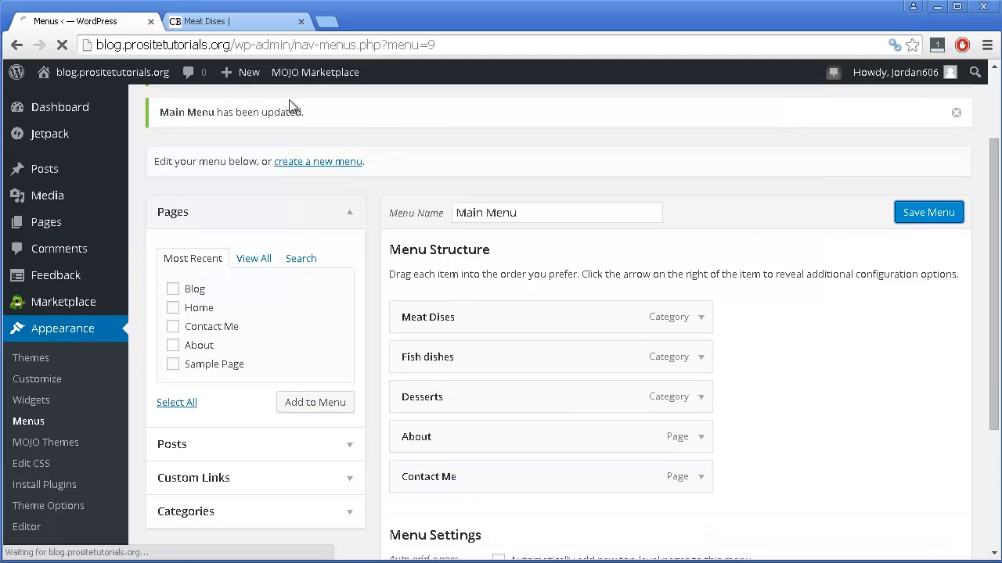
Reload the live blog to check its navigation menu, and open the Fish Dishes category to examine its posts
{"action": "left_click", "coordinate": [249, 34]}
{"action": "key", "text": "Return"}
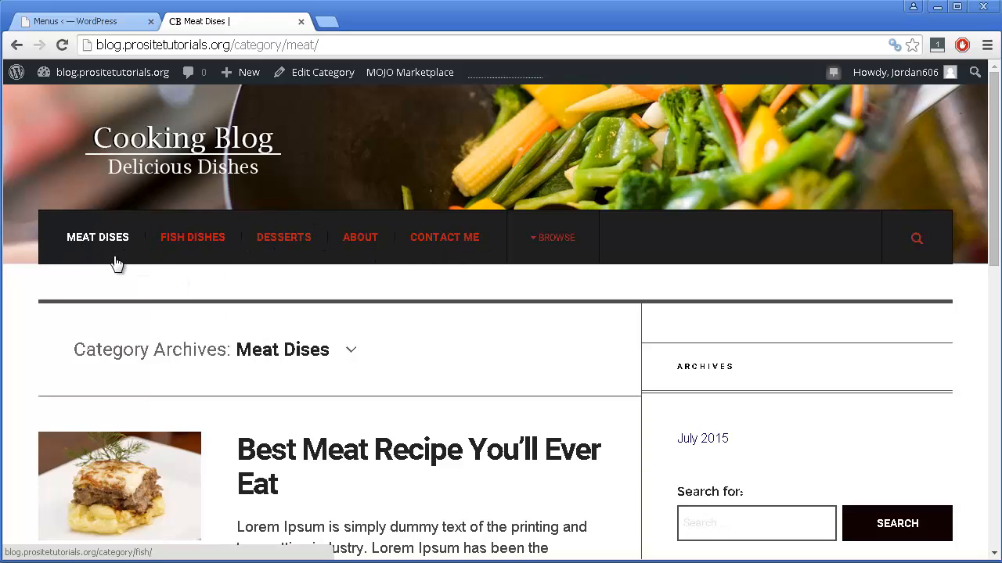
{"action": "left_click", "coordinate": [186, 239]}
{"action": "scroll", "coordinate": [204, 227], "scroll_direction": "down", "scroll_amount": 4}
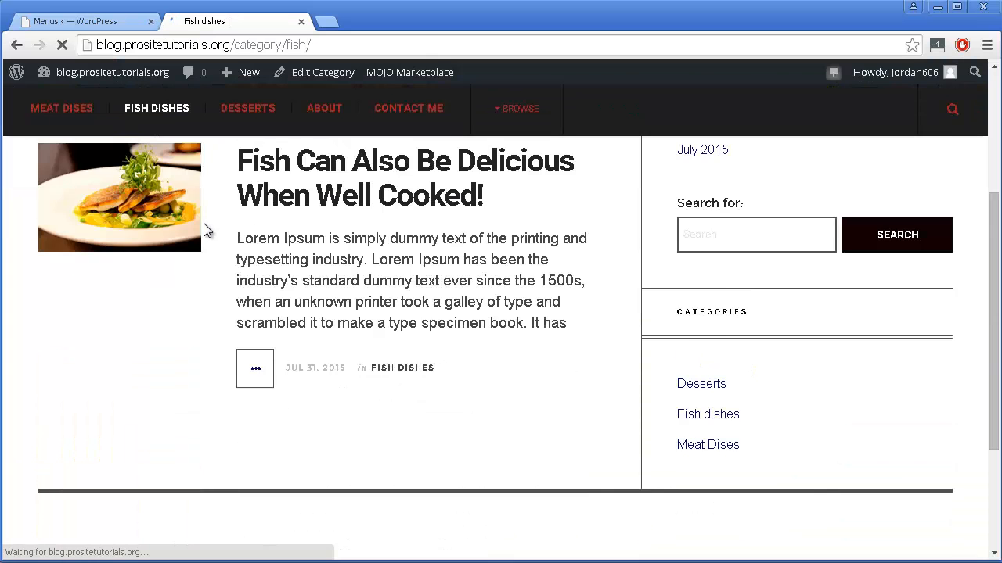
Look over the Fish Dishes category posts on the live blog and open the Meat Dises category page
{"action": "scroll", "coordinate": [206, 226], "scroll_direction": "down", "scroll_amount": 2}
{"action": "scroll", "coordinate": [208, 222], "scroll_direction": "up", "scroll_amount": 5}
{"action": "scroll", "coordinate": [219, 282], "scroll_direction": "down", "scroll_amount": 4}
{"action": "scroll", "coordinate": [235, 294], "scroll_direction": "up", "scroll_amount": 4}
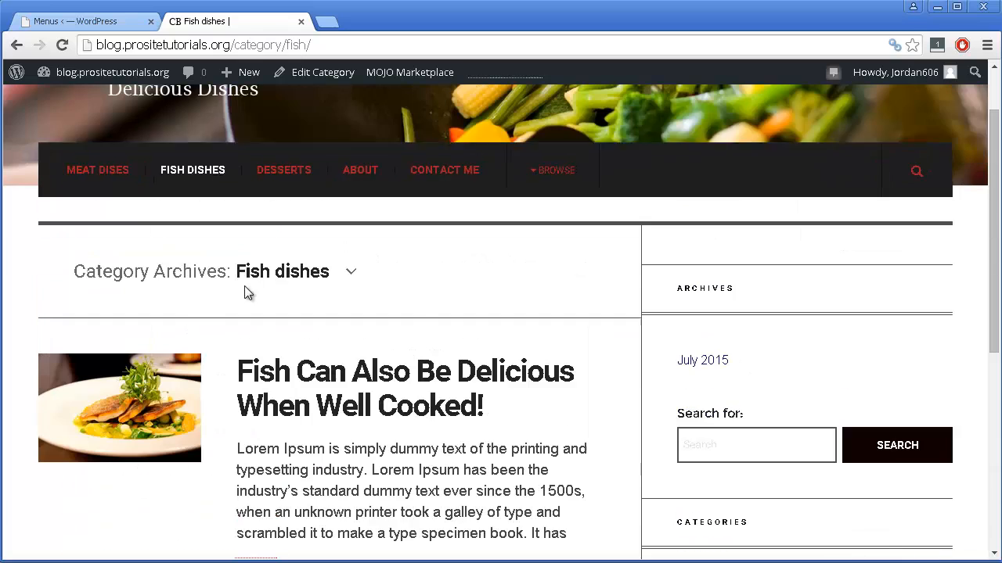
{"action": "left_click", "coordinate": [100, 166]}
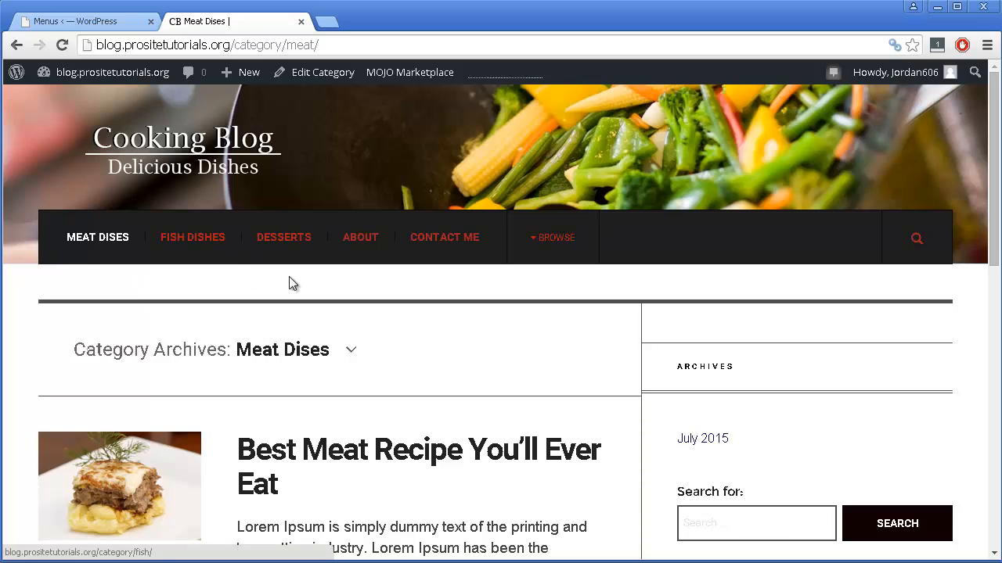
Return to the WordPress menu editor and add a custom link named Home, pointing to blog.prositetutorials.org, to the Main Menu
{"action": "left_click", "coordinate": [117, 20]}
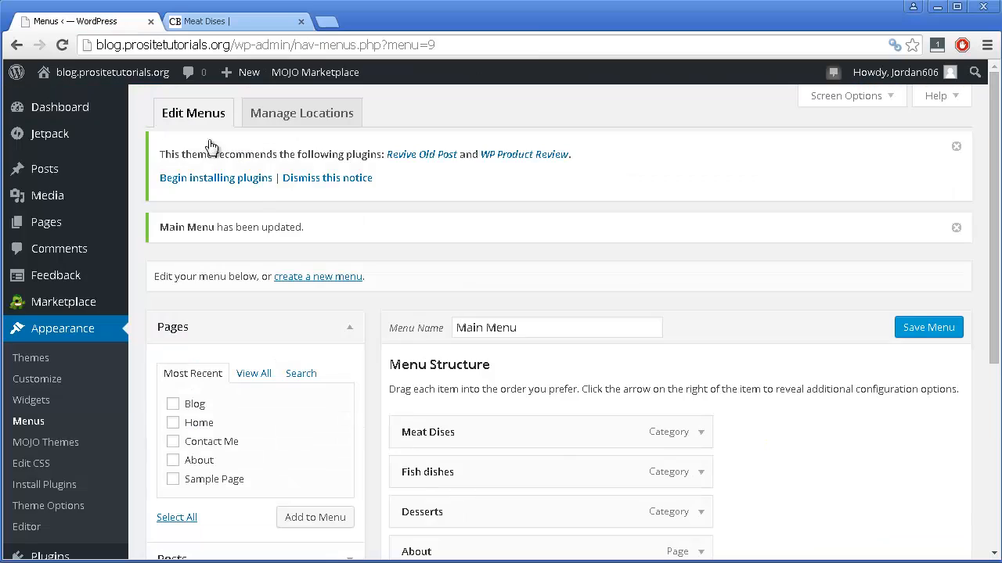
{"action": "scroll", "coordinate": [252, 201], "scroll_direction": "down", "scroll_amount": 1}
{"action": "scroll", "coordinate": [252, 201], "scroll_direction": "down", "scroll_amount": 3}
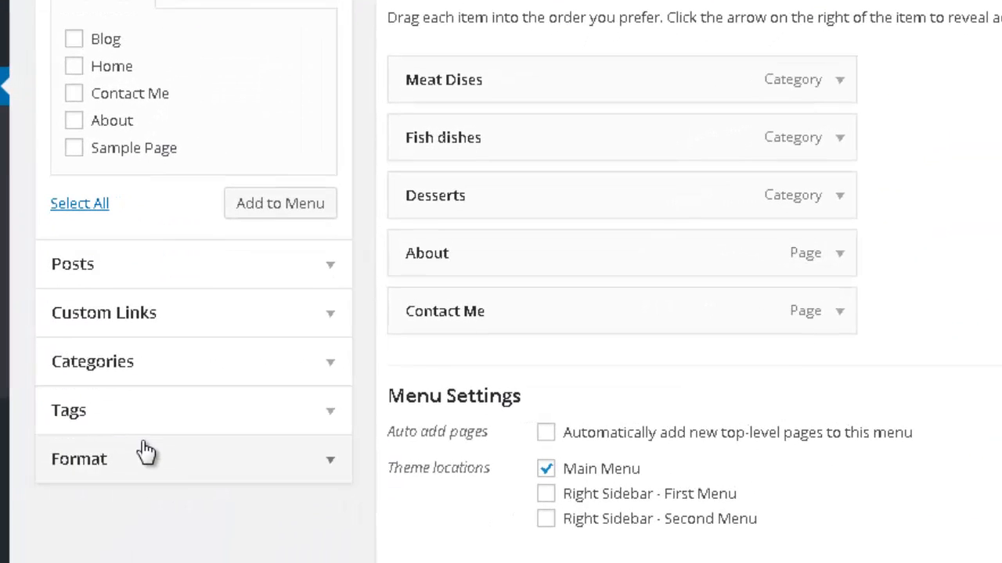
{"action": "left_click", "coordinate": [158, 313]}
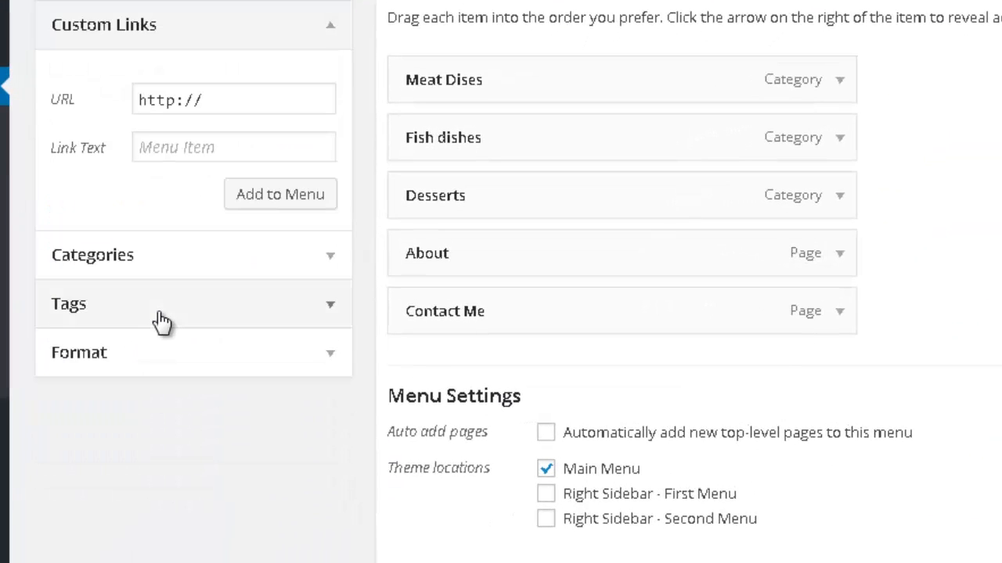
{"action": "left_click", "coordinate": [195, 152]}
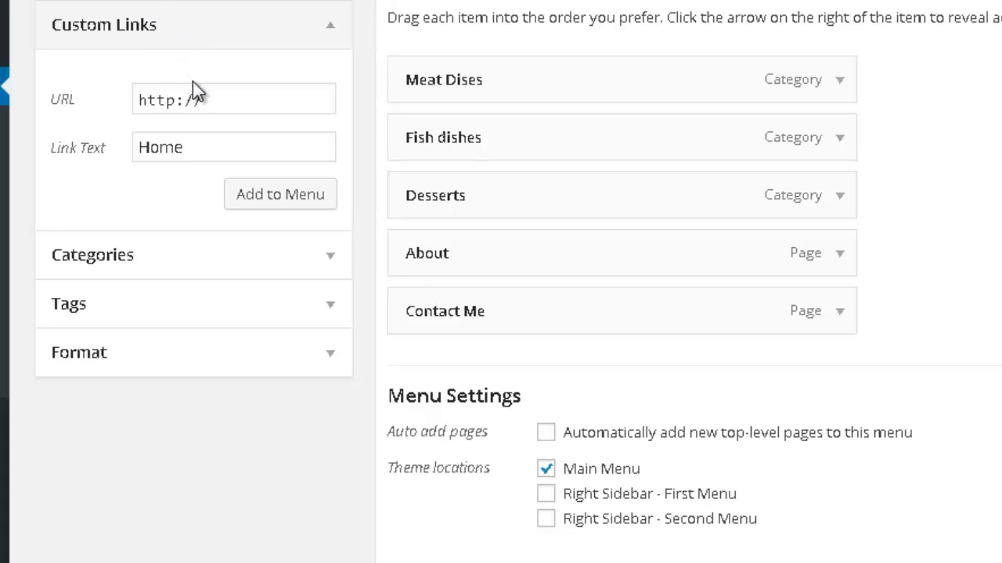
{"action": "left_click", "coordinate": [216, 92]}
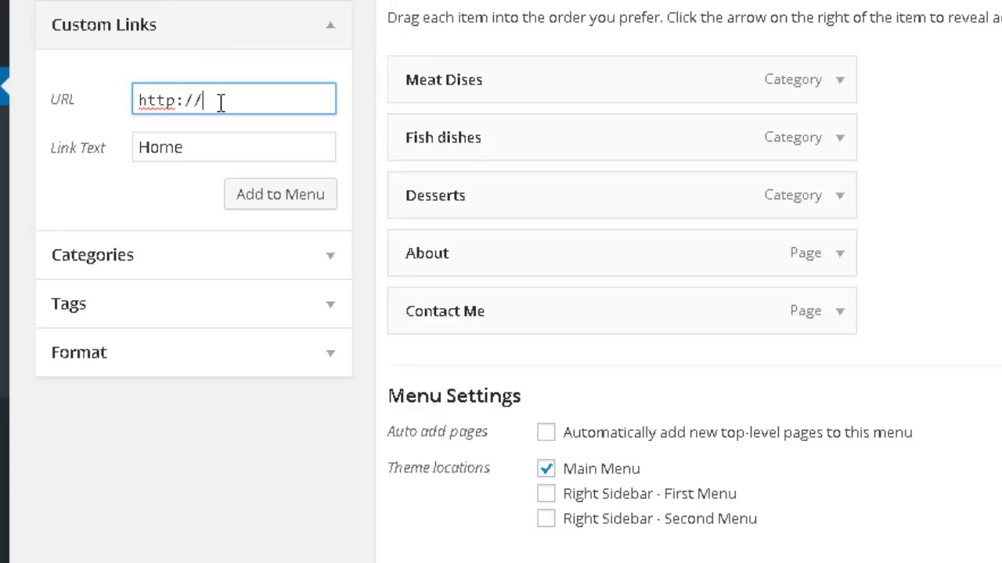
{"action": "key", "text": "ctrl+a"}
{"action": "type", "text": "prositetutorials.org/"}
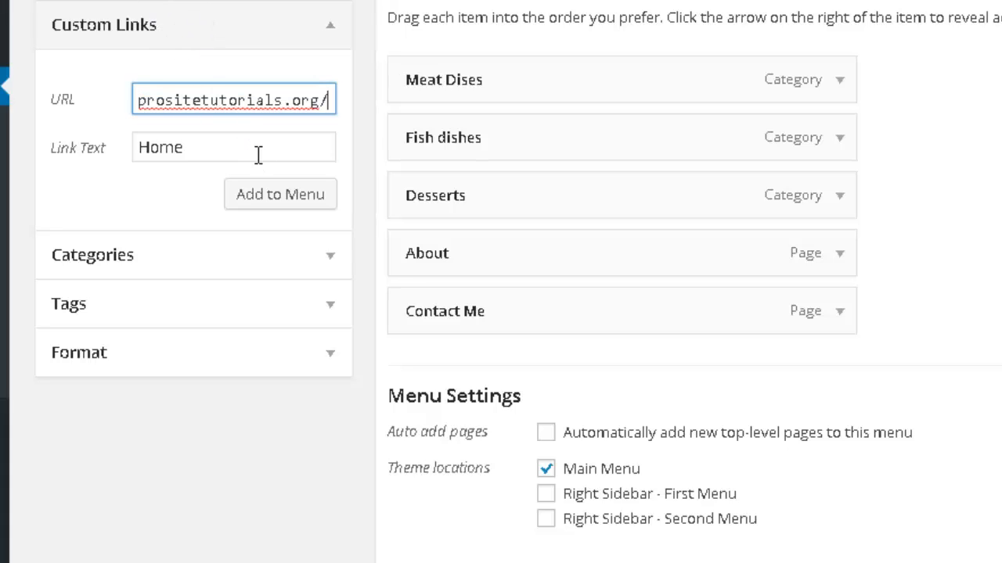
{"action": "left_click", "coordinate": [285, 196]}
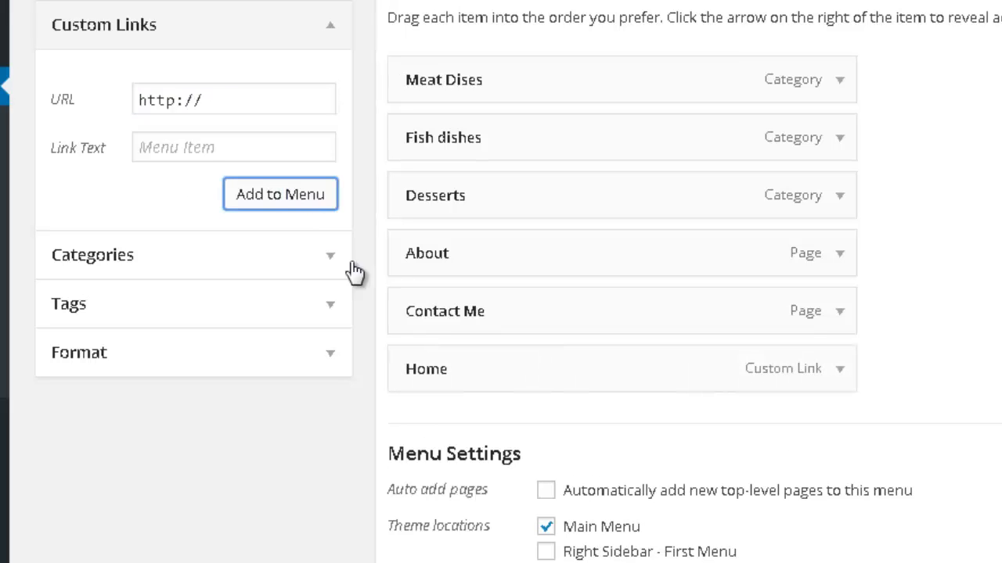
Move the Home custom link to the start of the menu structure, above Meat Dises, and save the menu
{"action": "left_click_drag", "start_coordinate": [447, 371], "coordinate": [555, 76]}
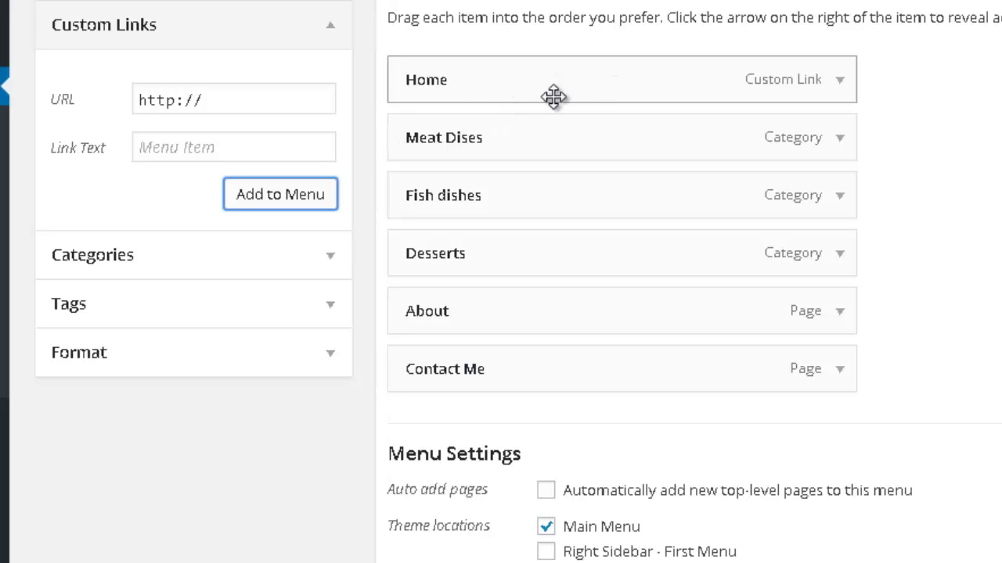
{"action": "scroll", "coordinate": [822, 240], "scroll_direction": "down", "scroll_amount": 2}
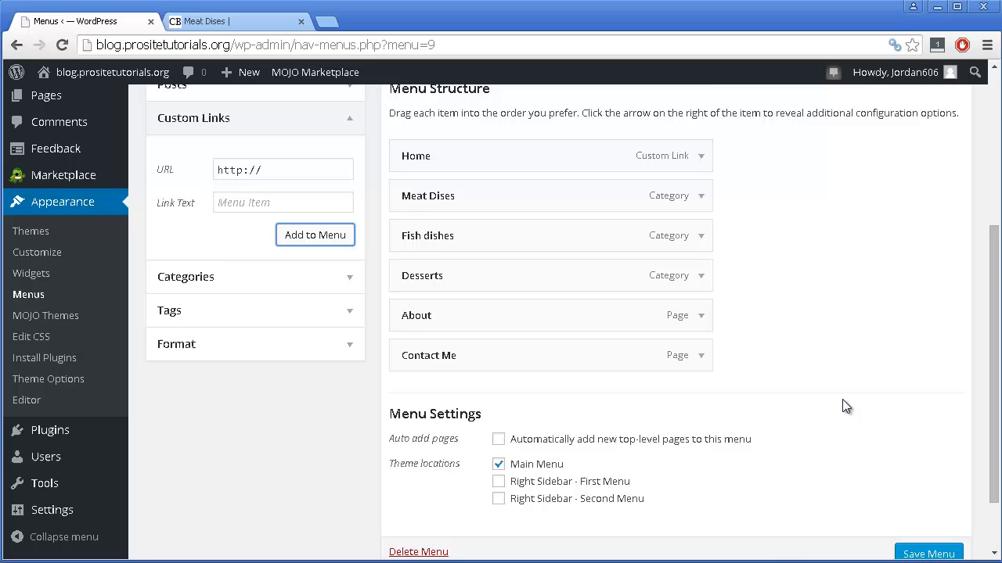
{"action": "scroll", "coordinate": [845, 406], "scroll_direction": "down", "scroll_amount": 1}
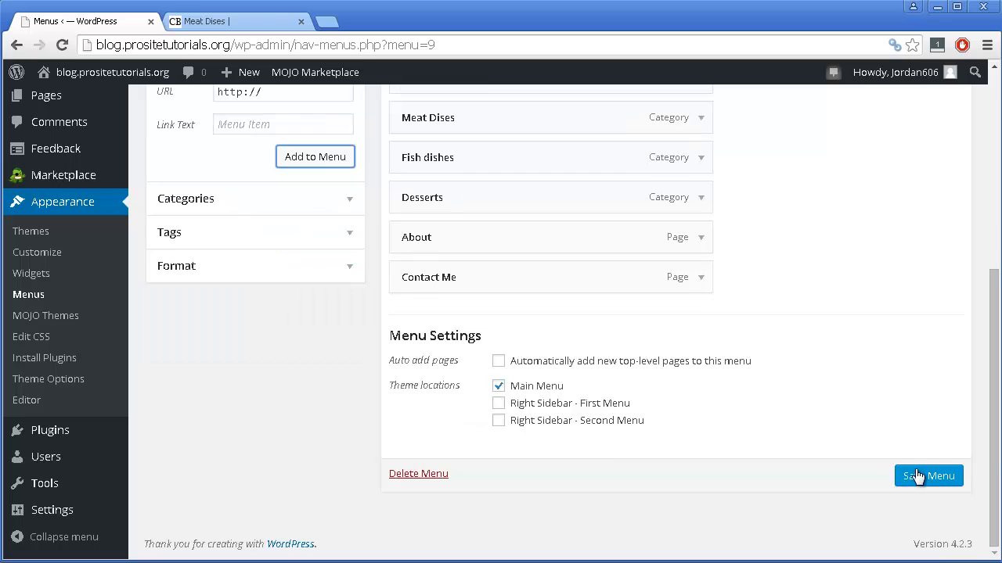
{"action": "left_click", "coordinate": [924, 475]}
Reload the live blog and test the new Home link in its navigation menu
{"action": "left_click", "coordinate": [223, 23]}
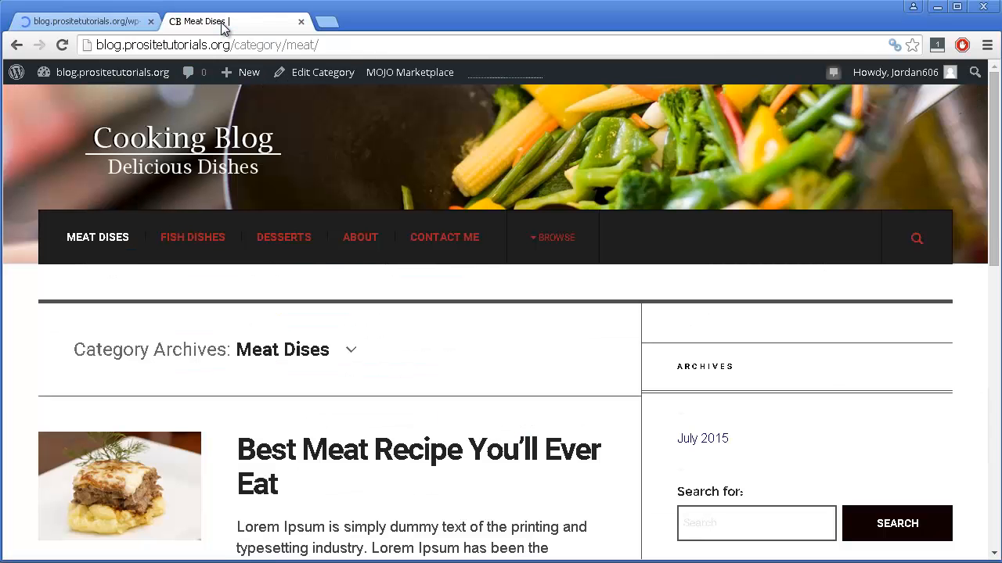
{"action": "left_click", "coordinate": [62, 45]}
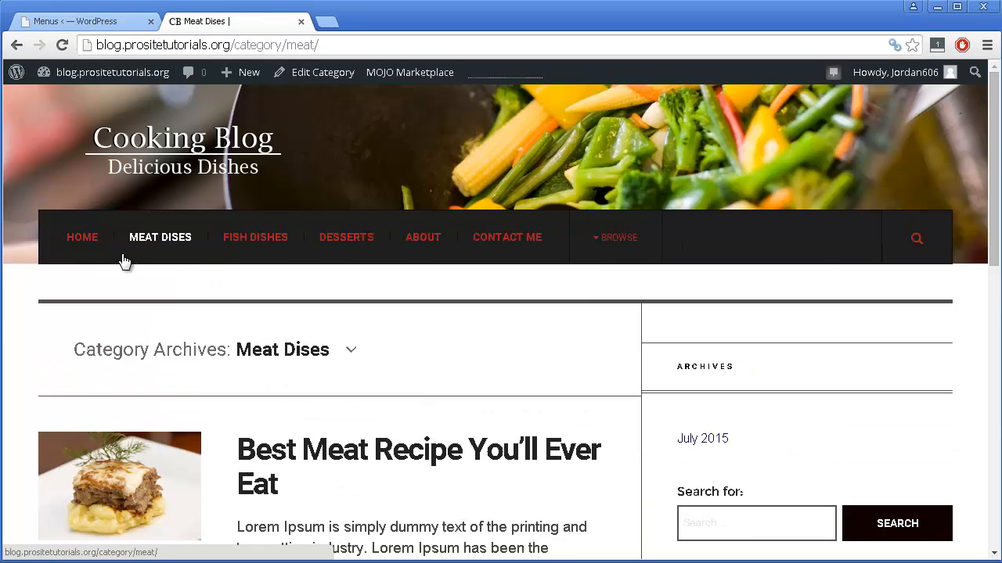
{"action": "left_click", "coordinate": [77, 236]}
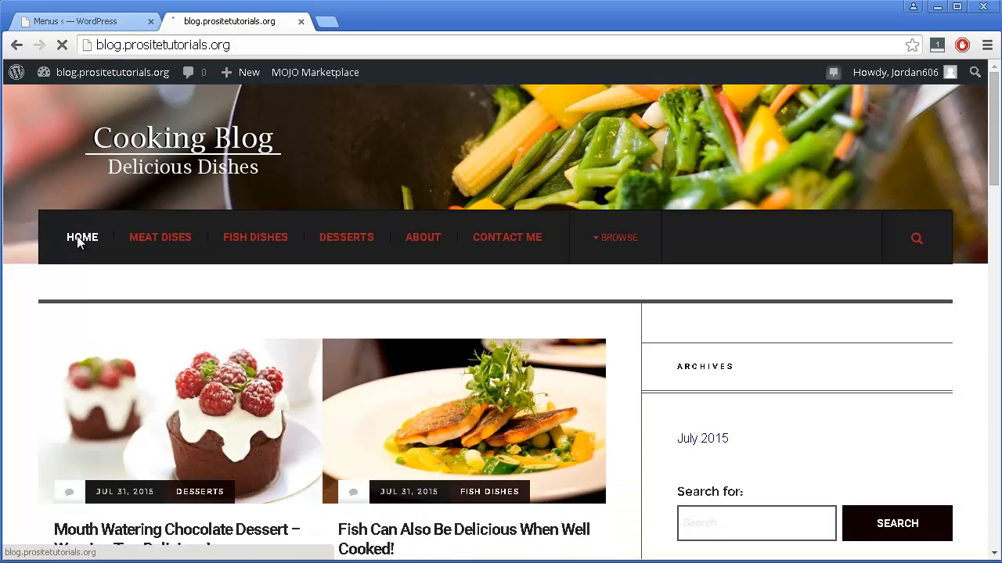
Examine the blog's home page, checking the posts slider, the post list and the archives, search and categories sidebar sections
{"action": "scroll", "coordinate": [423, 235], "scroll_direction": "down", "scroll_amount": 15}
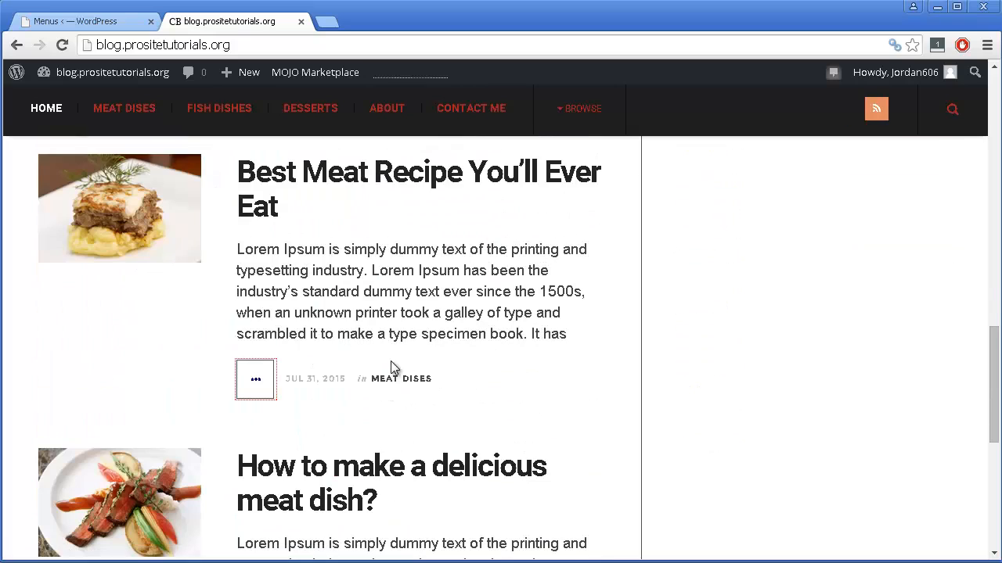
{"action": "scroll", "coordinate": [390, 370], "scroll_direction": "up", "scroll_amount": 4}
{"action": "scroll", "coordinate": [439, 290], "scroll_direction": "up", "scroll_amount": 10}
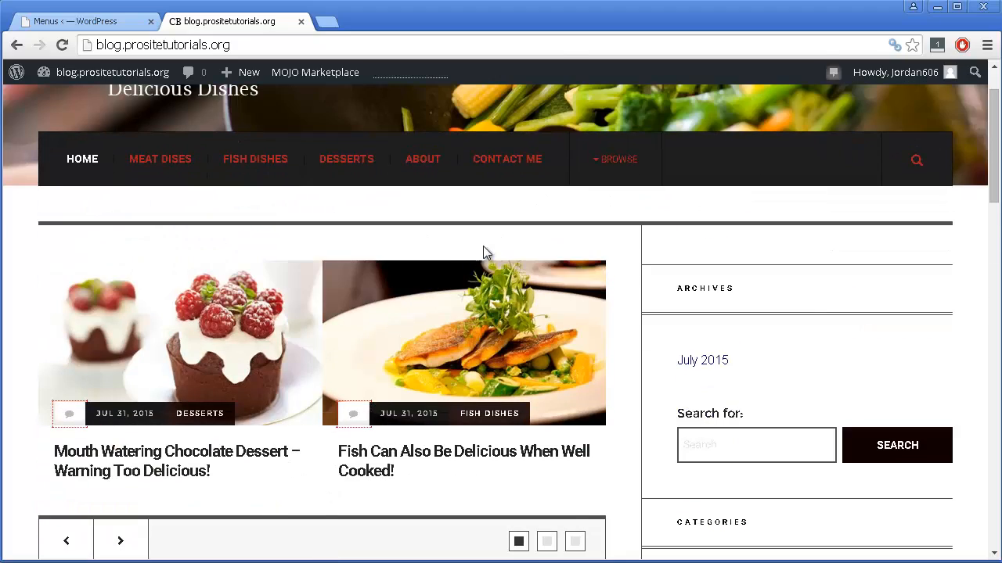
{"action": "scroll", "coordinate": [485, 252], "scroll_direction": "down", "scroll_amount": 5}
{"action": "scroll", "coordinate": [608, 242], "scroll_direction": "down", "scroll_amount": 5}
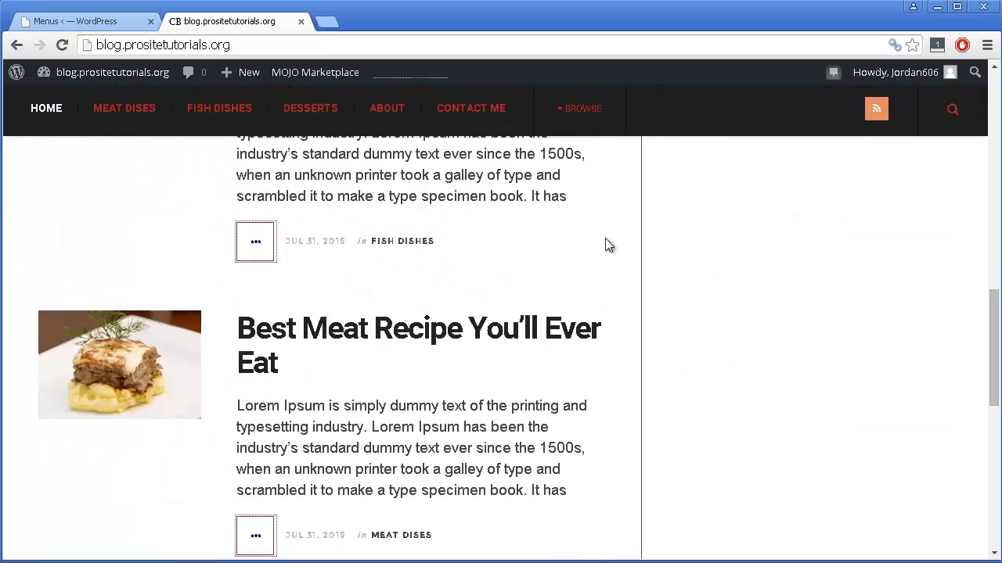
{"action": "scroll", "coordinate": [608, 242], "scroll_direction": "up", "scroll_amount": 5}
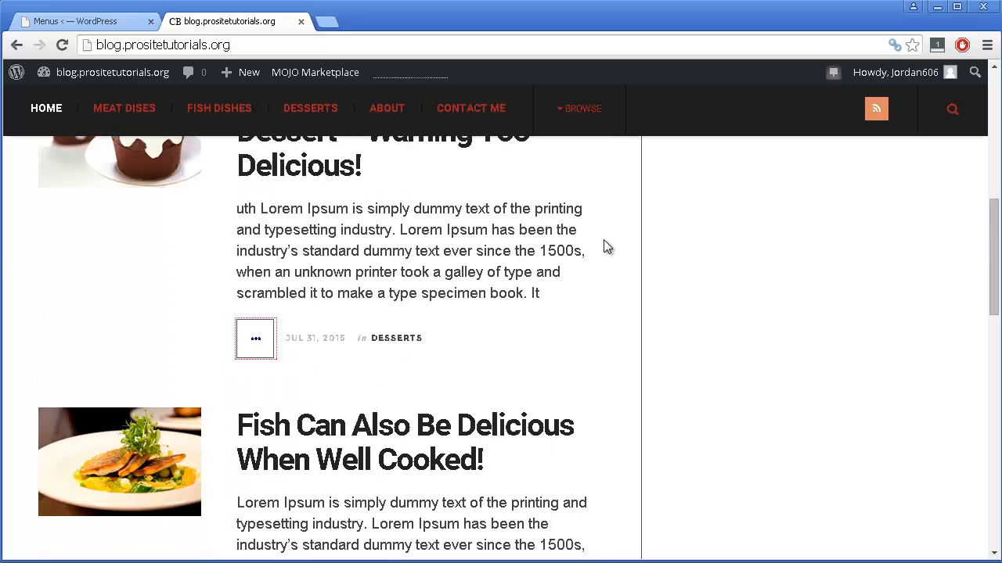
{"action": "scroll", "coordinate": [593, 295], "scroll_direction": "up", "scroll_amount": 5}
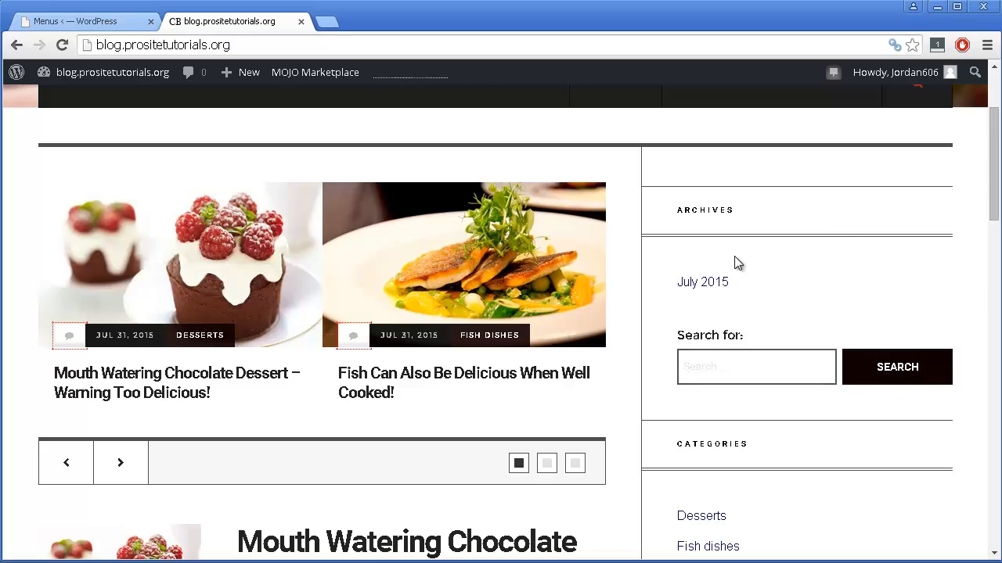
{"action": "scroll", "coordinate": [738, 264], "scroll_direction": "down", "scroll_amount": 3}
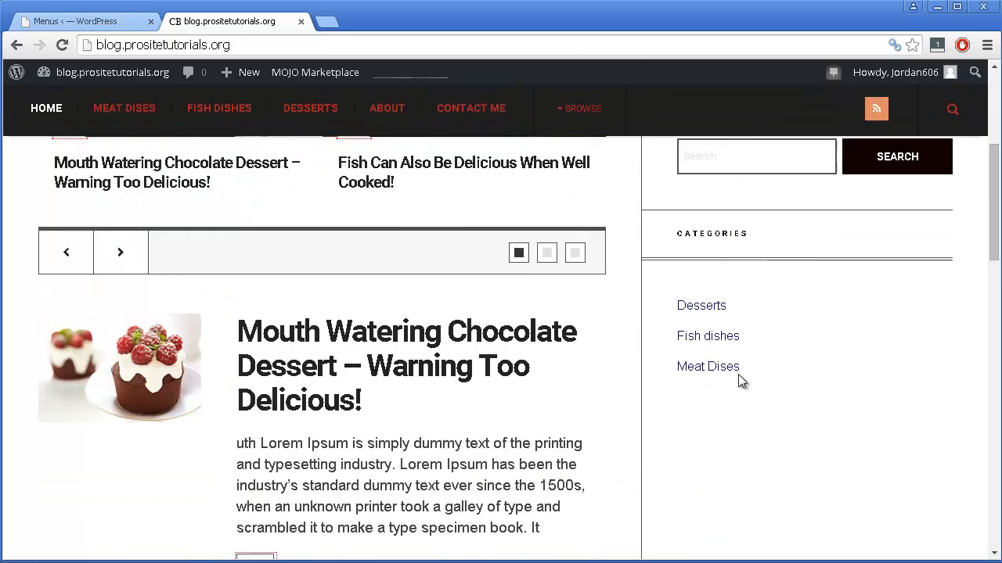
{"action": "scroll", "coordinate": [740, 380], "scroll_direction": "up", "scroll_amount": 3}
{"action": "scroll", "coordinate": [859, 443], "scroll_direction": "down", "scroll_amount": 3}
{"action": "scroll", "coordinate": [817, 423], "scroll_direction": "up", "scroll_amount": 4}
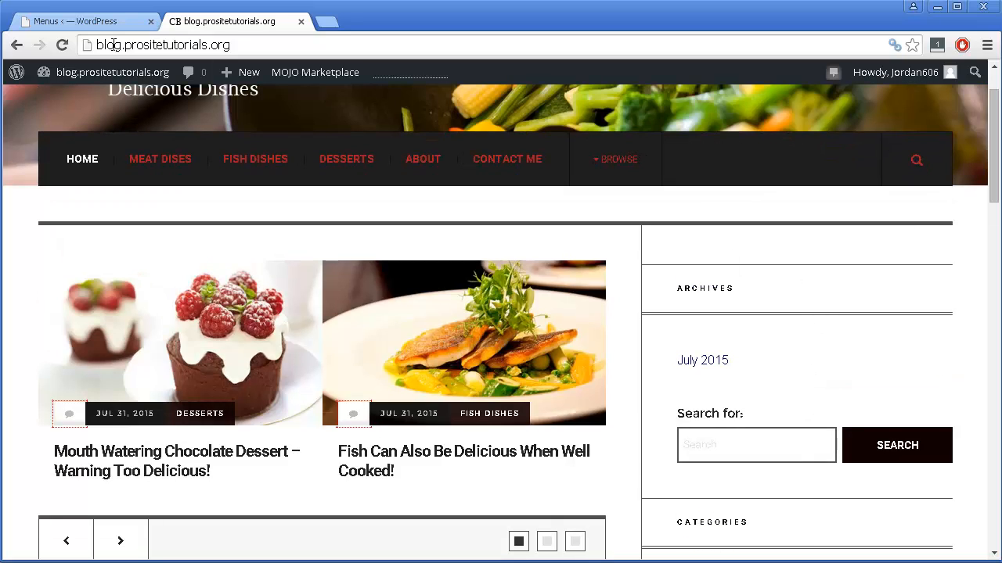
Go to the Widgets settings in the WordPress admin and delete the Archives widget from the Main Sidebar
{"action": "left_click", "coordinate": [100, 23]}
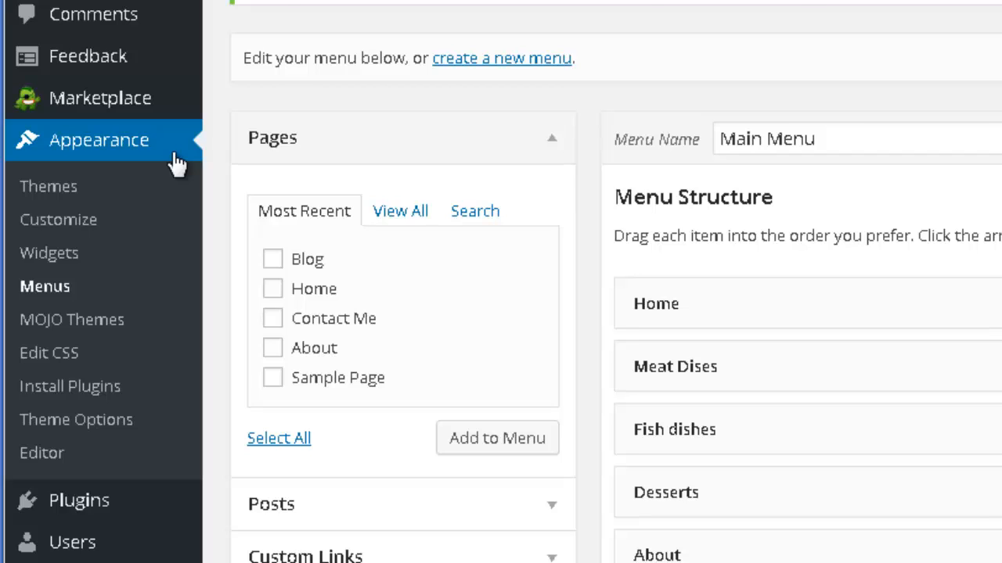
{"action": "scroll", "coordinate": [176, 163], "scroll_direction": "down", "scroll_amount": 2}
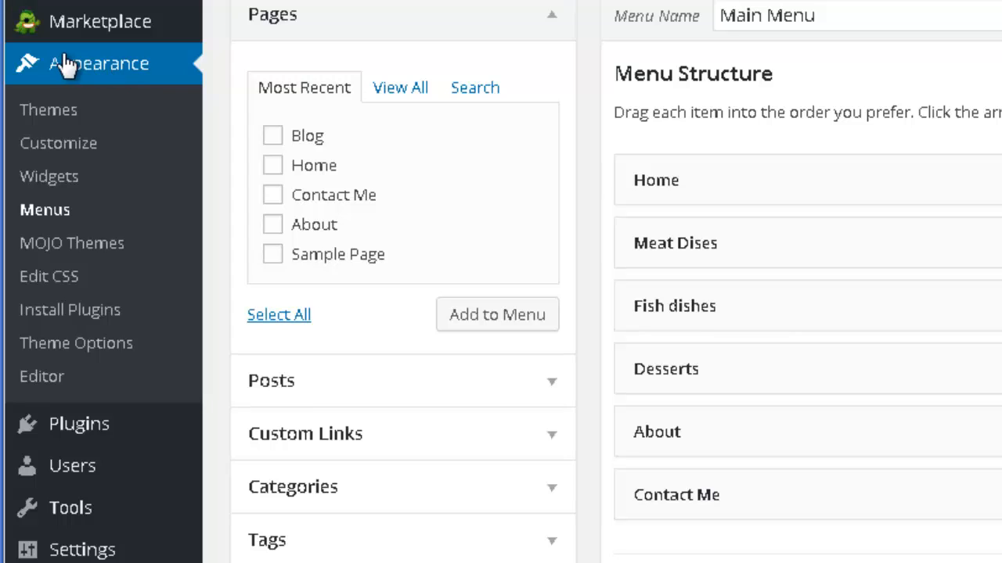
{"action": "left_click", "coordinate": [49, 179]}
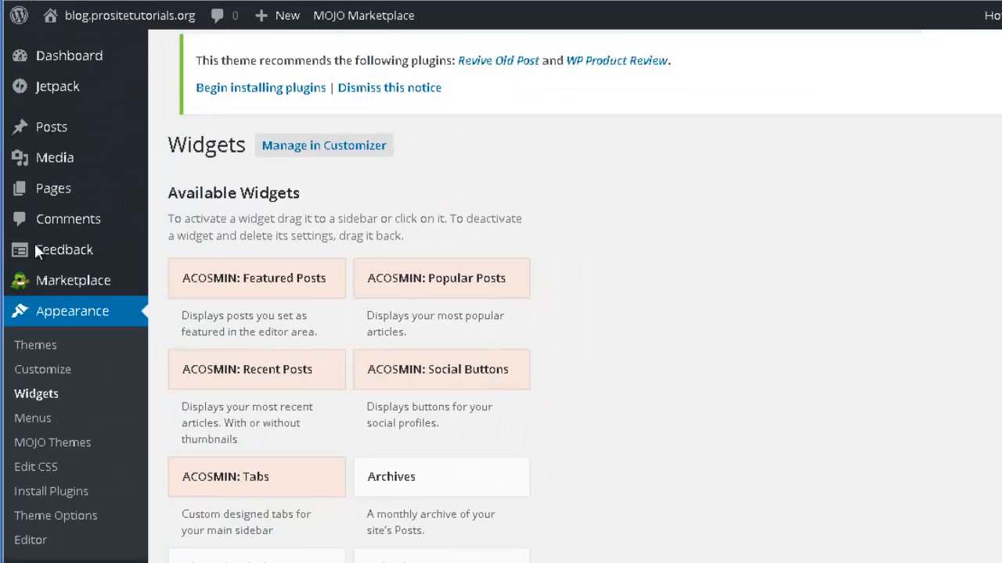
{"action": "scroll", "coordinate": [452, 262], "scroll_direction": "down", "scroll_amount": 1}
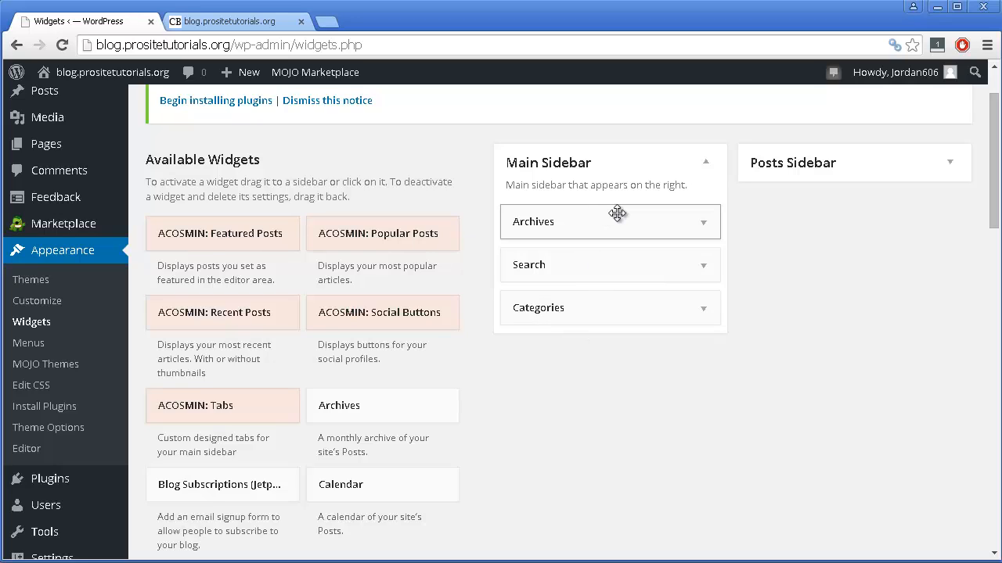
{"action": "left_click", "coordinate": [712, 214]}
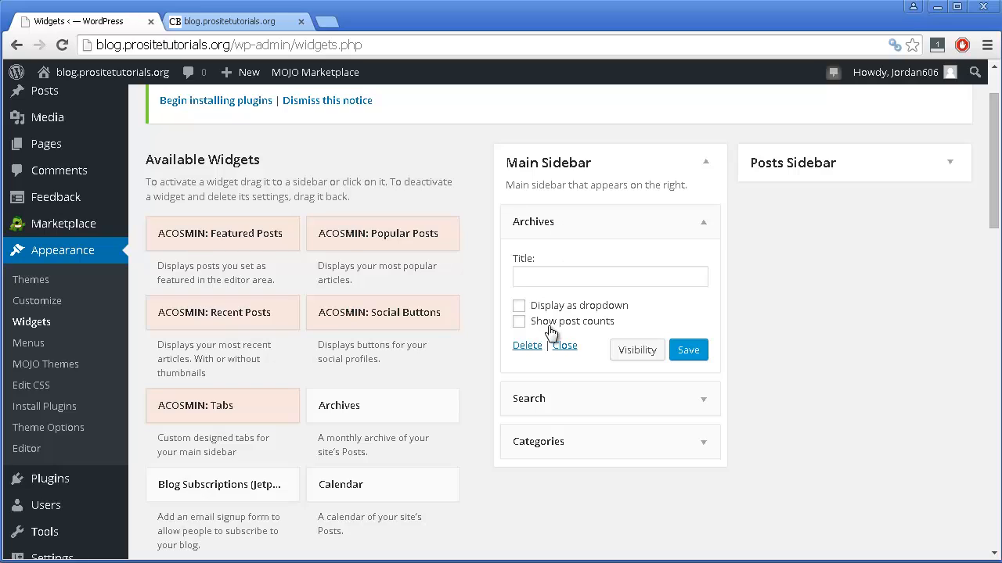
{"action": "left_click", "coordinate": [528, 347]}
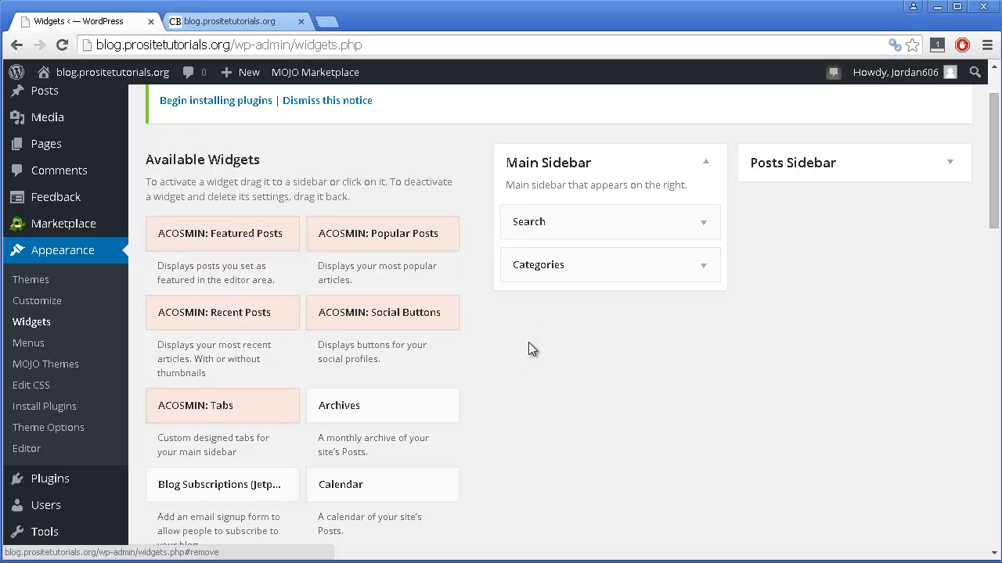
Expand the Search widget in the Main Sidebar and check its search box on the live blog
{"action": "left_click", "coordinate": [586, 222]}
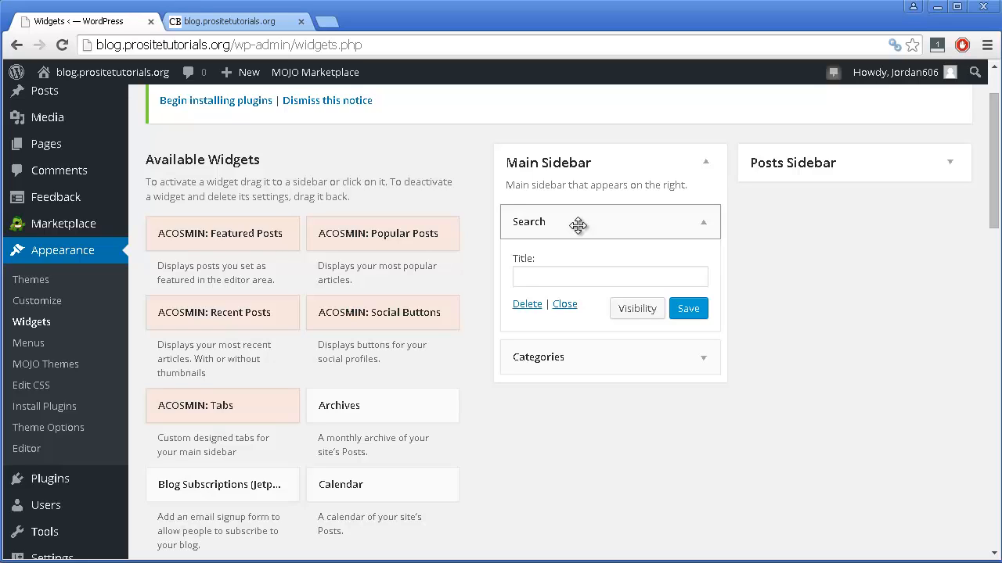
{"action": "left_click", "coordinate": [222, 21]}
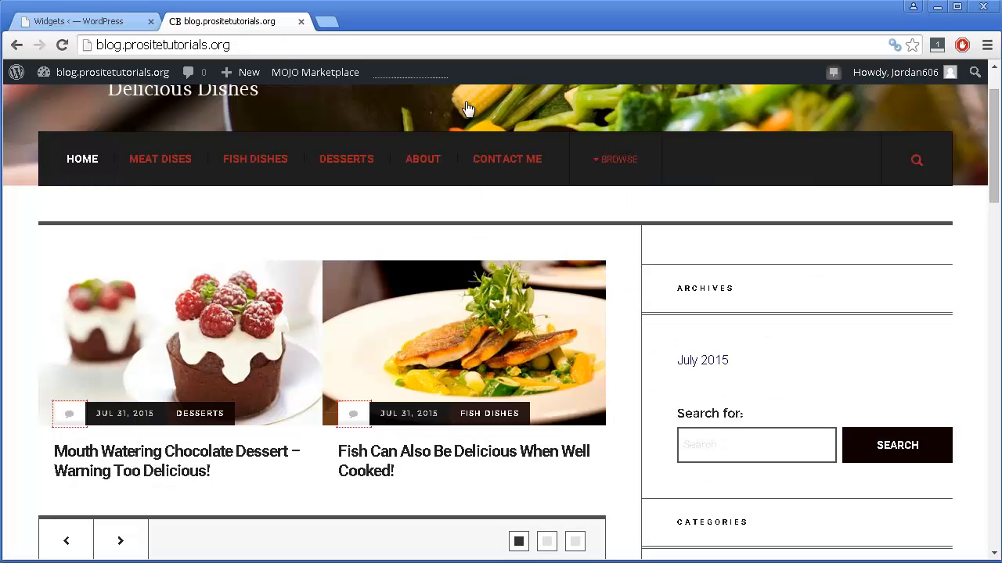
{"action": "left_click", "coordinate": [768, 444]}
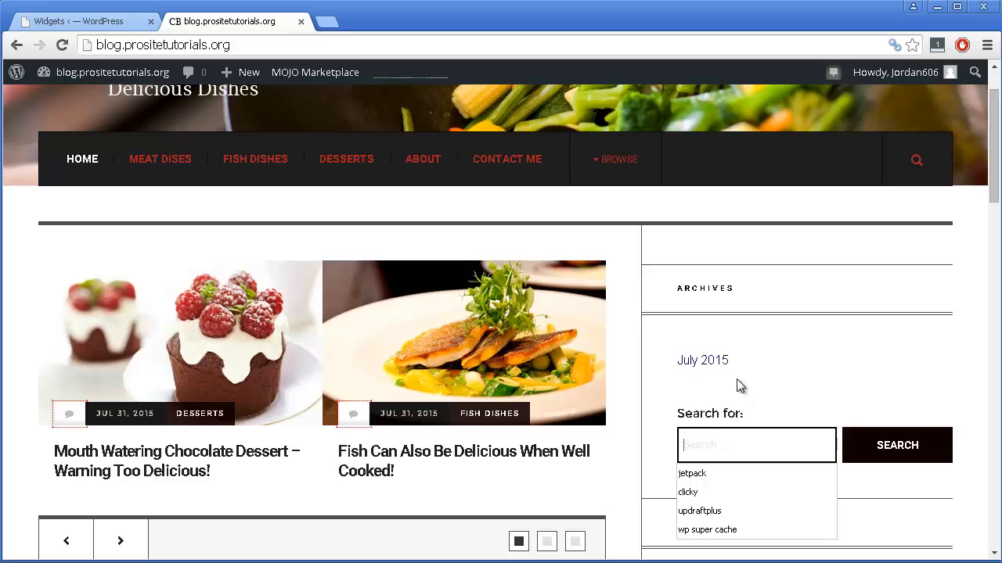
{"action": "left_click", "coordinate": [94, 22]}
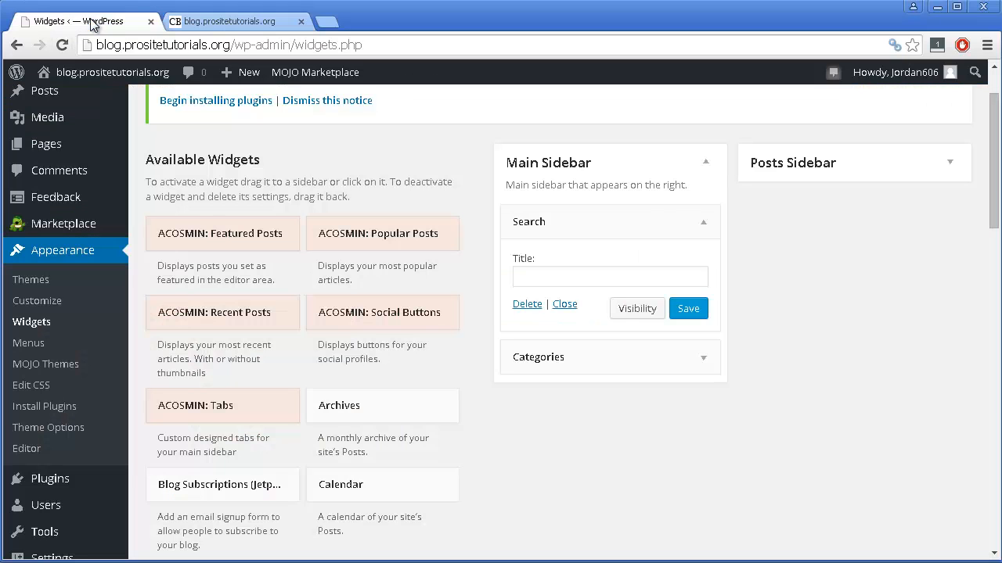
Delete the Categories widget from the Main Sidebar
{"action": "left_click", "coordinate": [695, 363]}
{"action": "scroll", "coordinate": [694, 368], "scroll_direction": "down", "scroll_amount": 1}
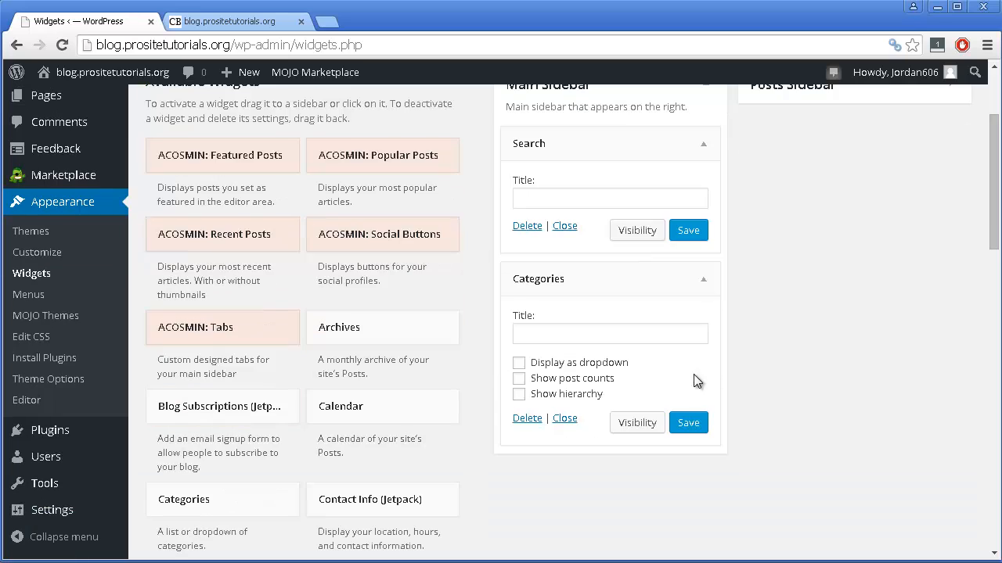
{"action": "left_click", "coordinate": [526, 418]}
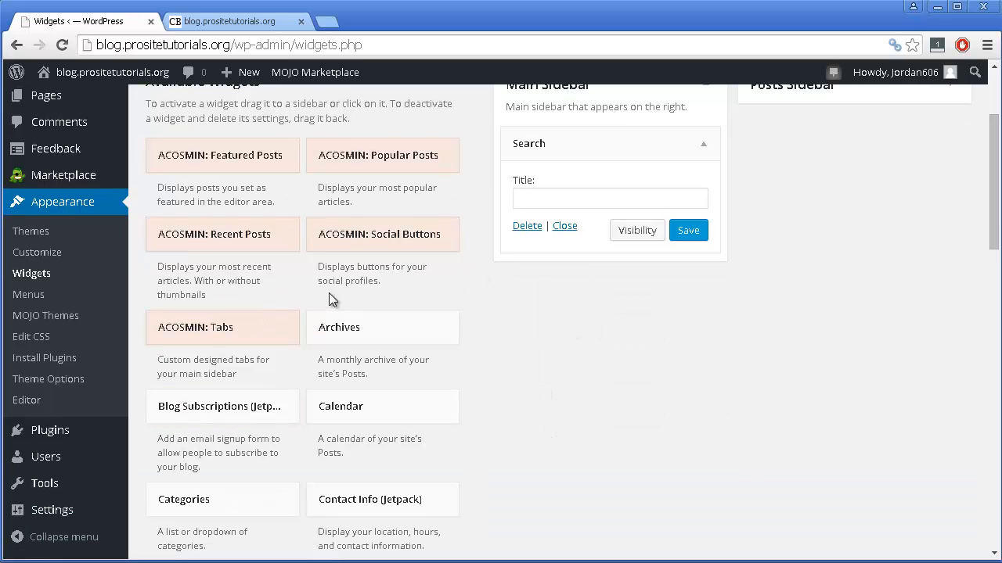
{"action": "scroll", "coordinate": [349, 374], "scroll_direction": "up", "scroll_amount": 1}
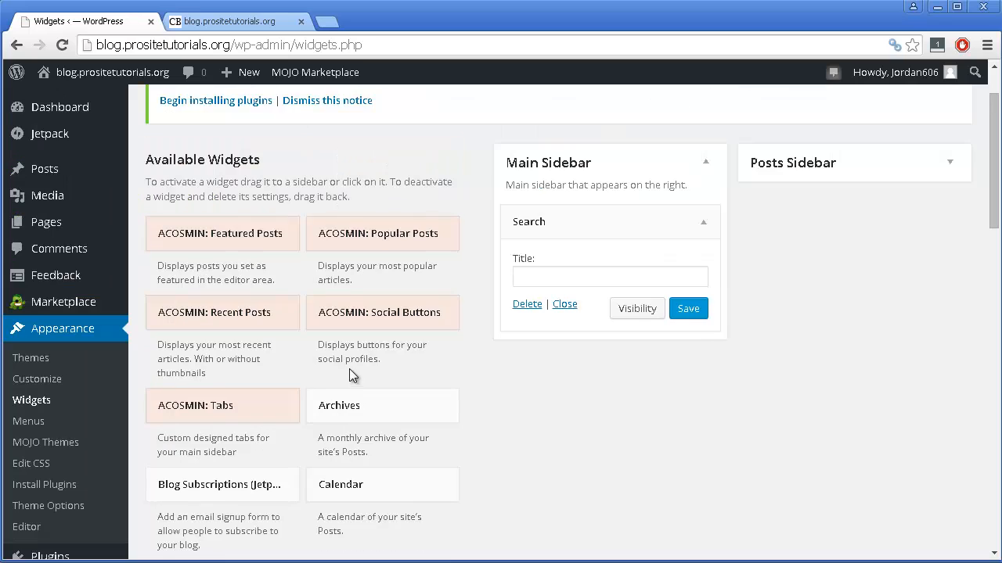
Add the ACOSMIN: Recent Posts widget to the Main Sidebar below Search, showing 5 recent posts, and save it
{"action": "scroll", "coordinate": [285, 266], "scroll_direction": "down", "scroll_amount": 14}
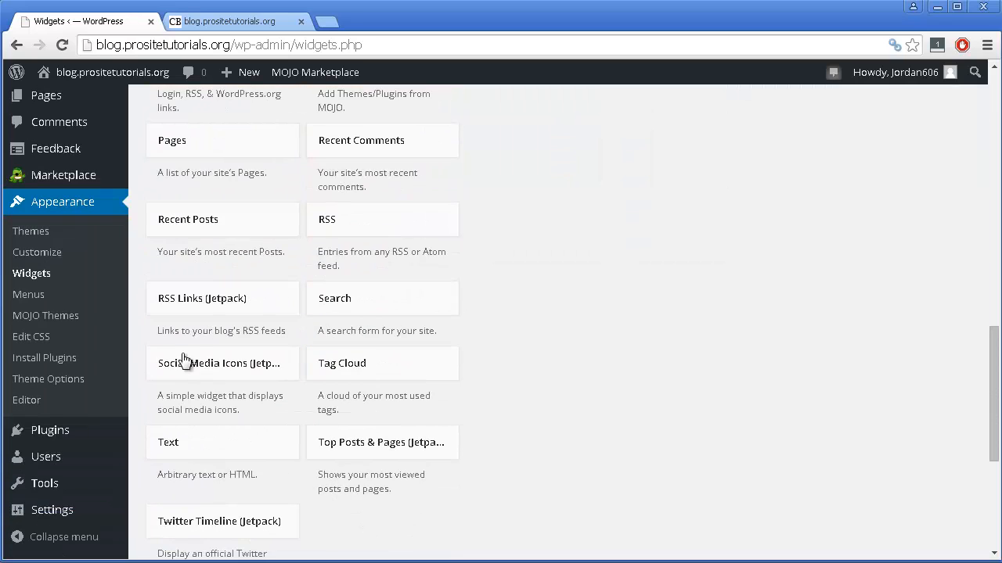
{"action": "scroll", "coordinate": [163, 399], "scroll_direction": "up", "scroll_amount": 4}
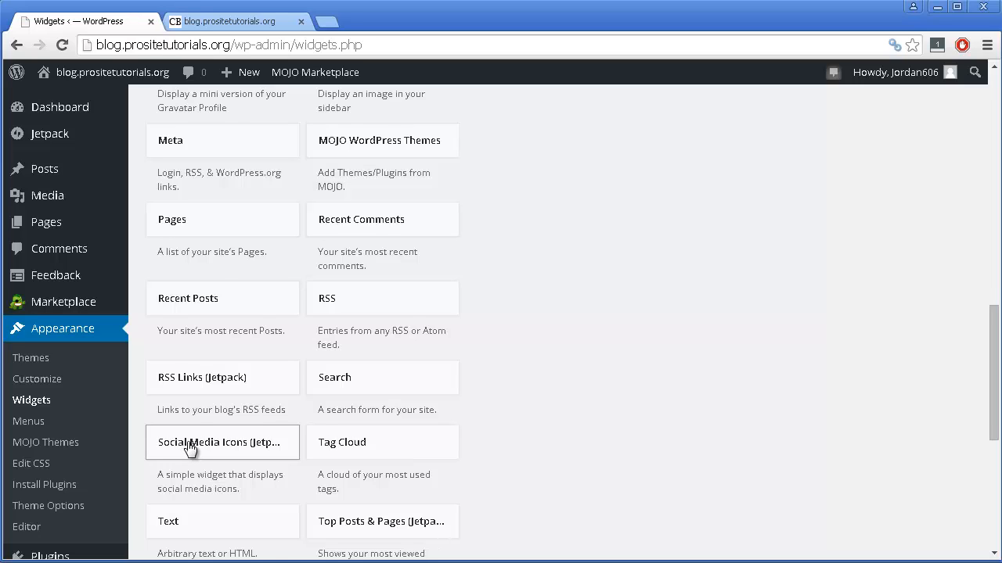
{"action": "scroll", "coordinate": [190, 447], "scroll_direction": "up", "scroll_amount": 10}
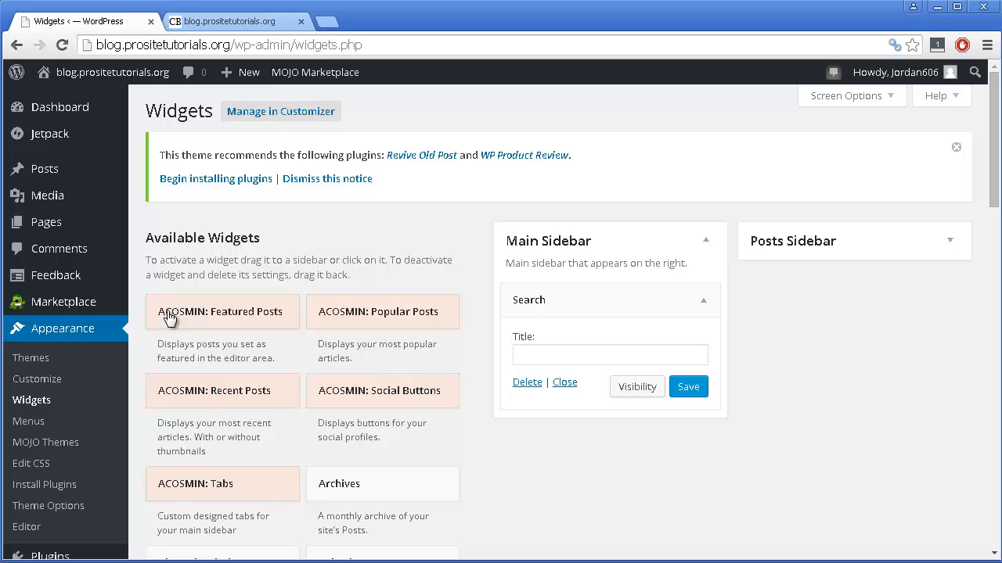
{"action": "left_click_drag", "start_coordinate": [169, 316], "coordinate": [180, 321]}
{"action": "left_click_drag", "start_coordinate": [207, 400], "coordinate": [600, 421]}
{"action": "scroll", "coordinate": [603, 415], "scroll_direction": "down", "scroll_amount": 2}
{"action": "scroll", "coordinate": [610, 368], "scroll_direction": "down", "scroll_amount": 1}
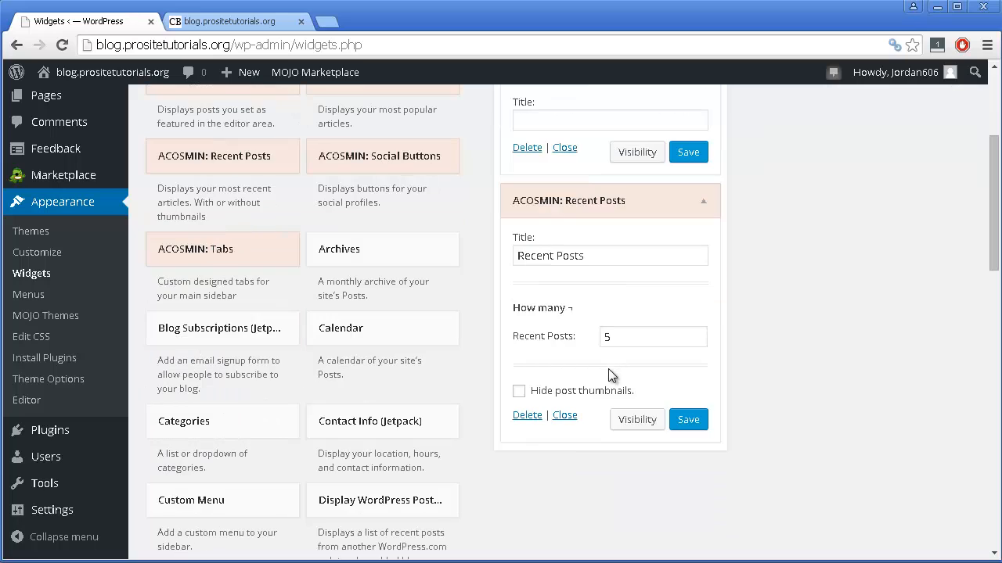
{"action": "left_click", "coordinate": [627, 335]}
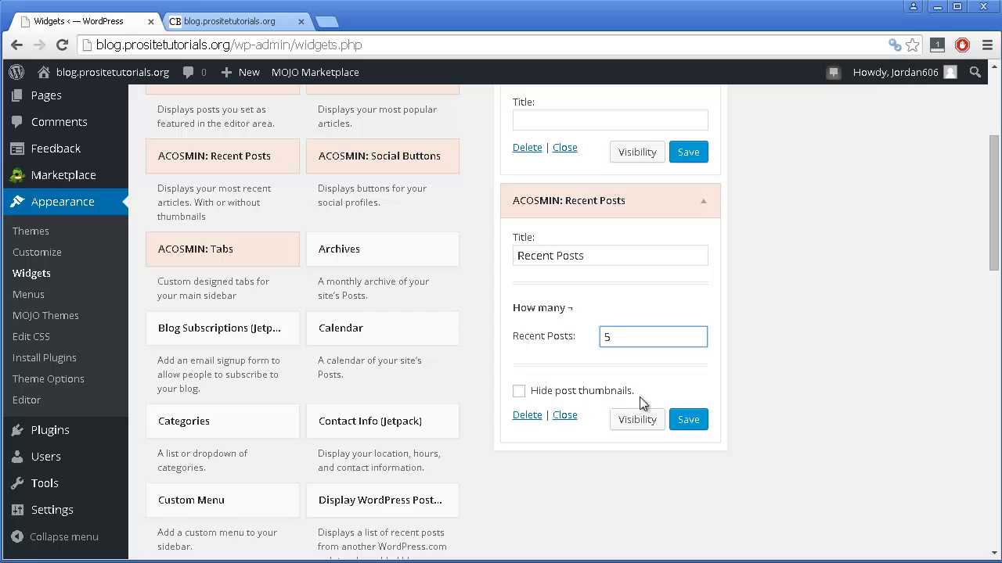
{"action": "left_click", "coordinate": [689, 420]}
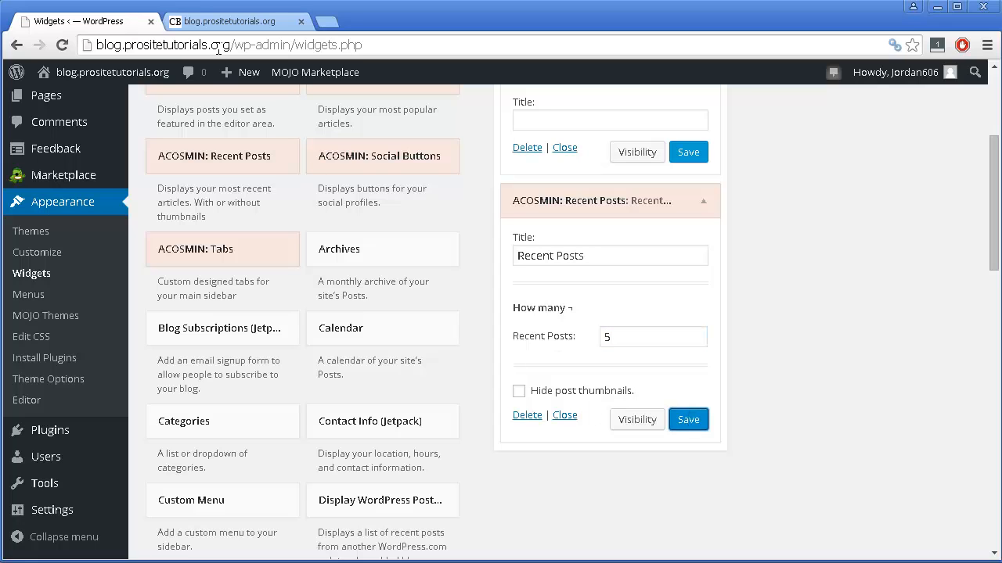
Reload the live blog's home page and examine the Recent Posts section in the sidebar alongside the posts slider
{"action": "left_click", "coordinate": [245, 15]}
{"action": "left_click", "coordinate": [61, 44]}
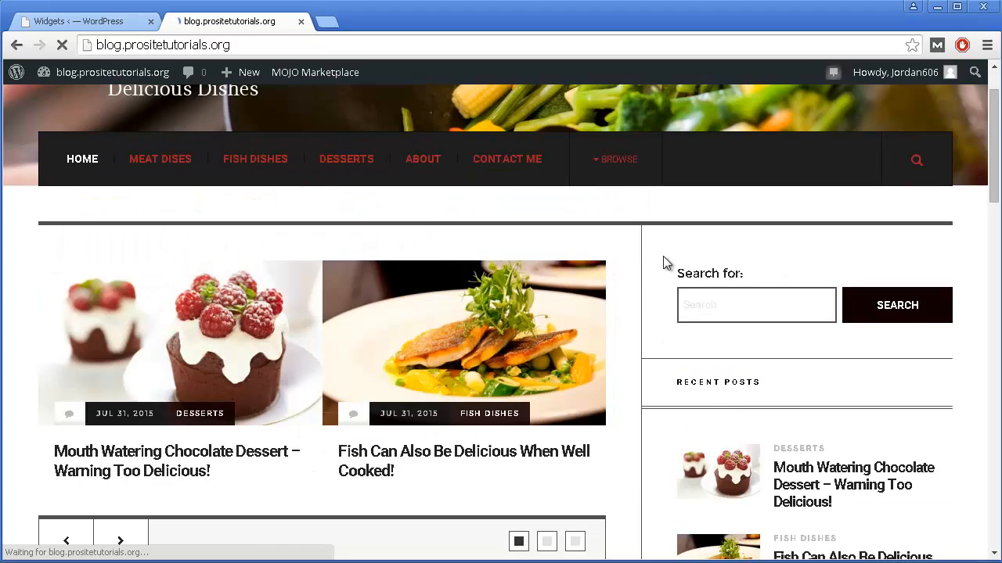
{"action": "scroll", "coordinate": [665, 262], "scroll_direction": "down", "scroll_amount": 7}
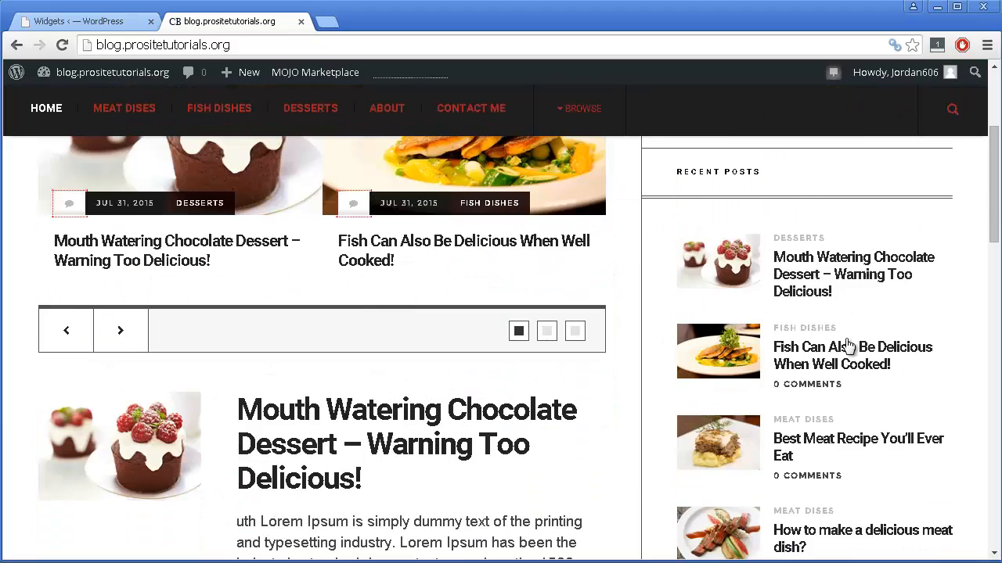
{"action": "scroll", "coordinate": [720, 188], "scroll_direction": "down", "scroll_amount": 3}
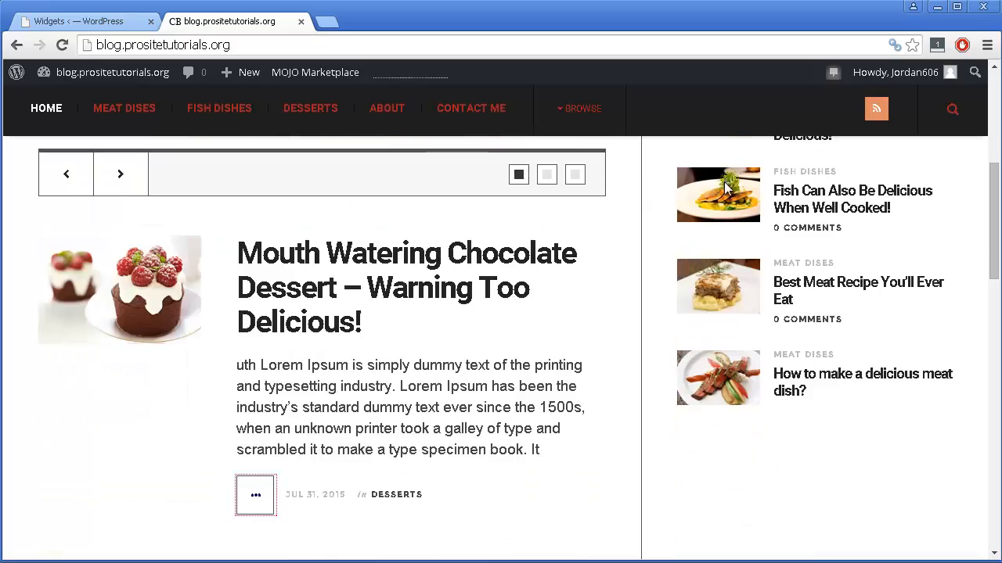
{"action": "scroll", "coordinate": [787, 324], "scroll_direction": "up", "scroll_amount": 5}
{"action": "scroll", "coordinate": [795, 270], "scroll_direction": "down", "scroll_amount": 4}
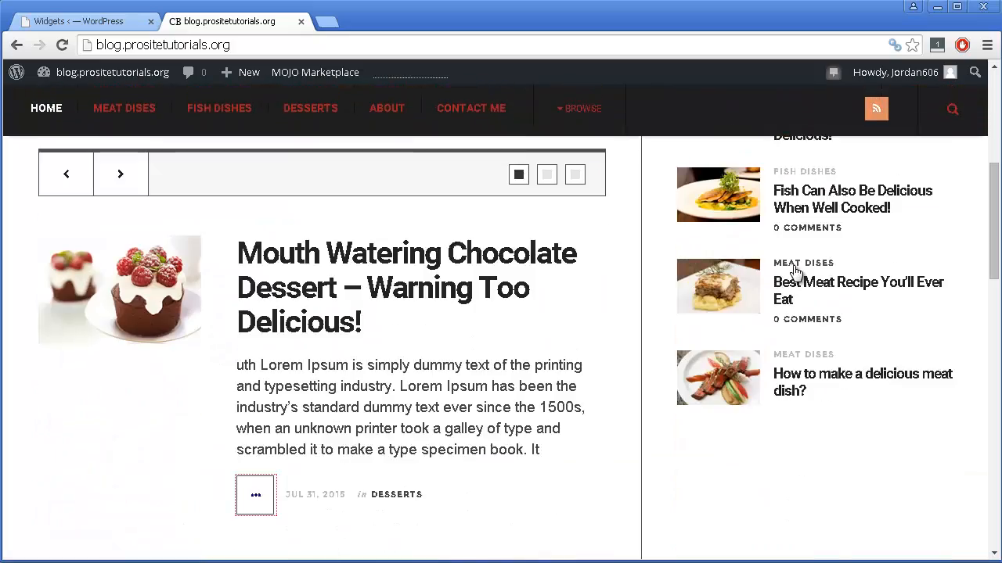
{"action": "scroll", "coordinate": [794, 270], "scroll_direction": "up", "scroll_amount": 6}
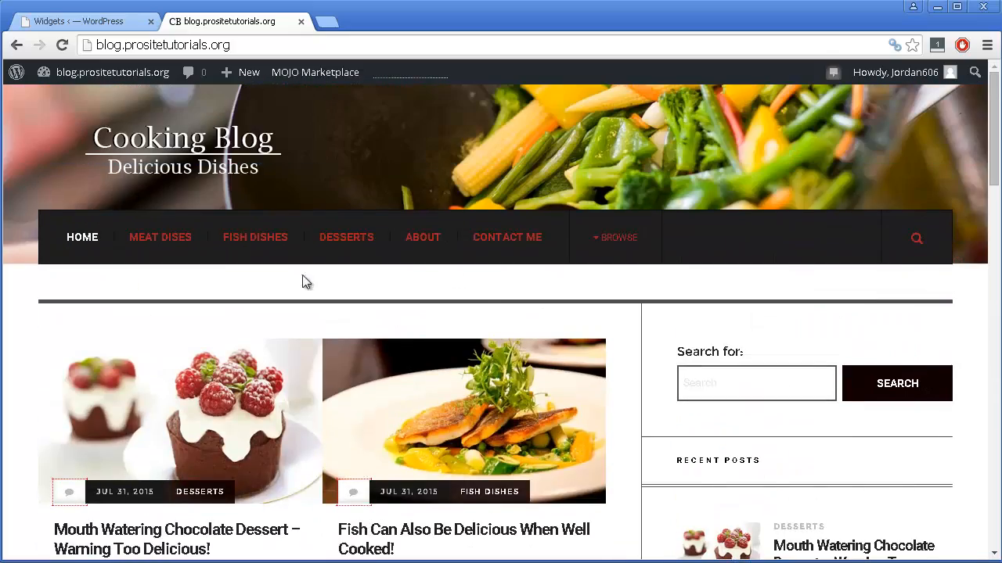
{"action": "scroll", "coordinate": [306, 283], "scroll_direction": "down", "scroll_amount": 4}
{"action": "scroll", "coordinate": [319, 282], "scroll_direction": "up", "scroll_amount": 3}
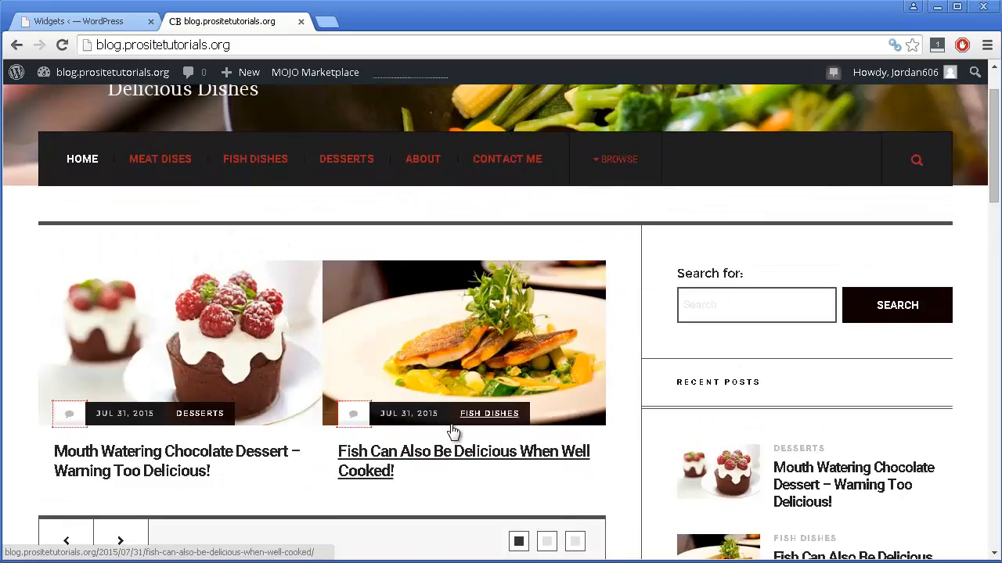
{"action": "scroll", "coordinate": [442, 434], "scroll_direction": "down", "scroll_amount": 6}
{"action": "scroll", "coordinate": [440, 431], "scroll_direction": "up", "scroll_amount": 6}
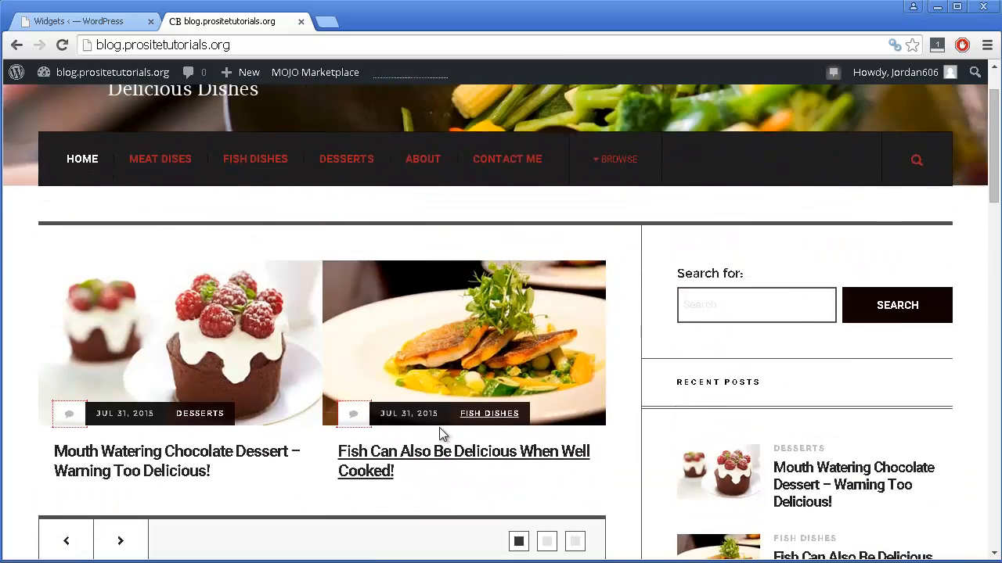
{"action": "scroll", "coordinate": [439, 427], "scroll_direction": "up", "scroll_amount": 1}
Open the Best Meat Recipe You'll Ever Eat post from the Meat Dises category and check its sidebar
{"action": "left_click", "coordinate": [174, 244]}
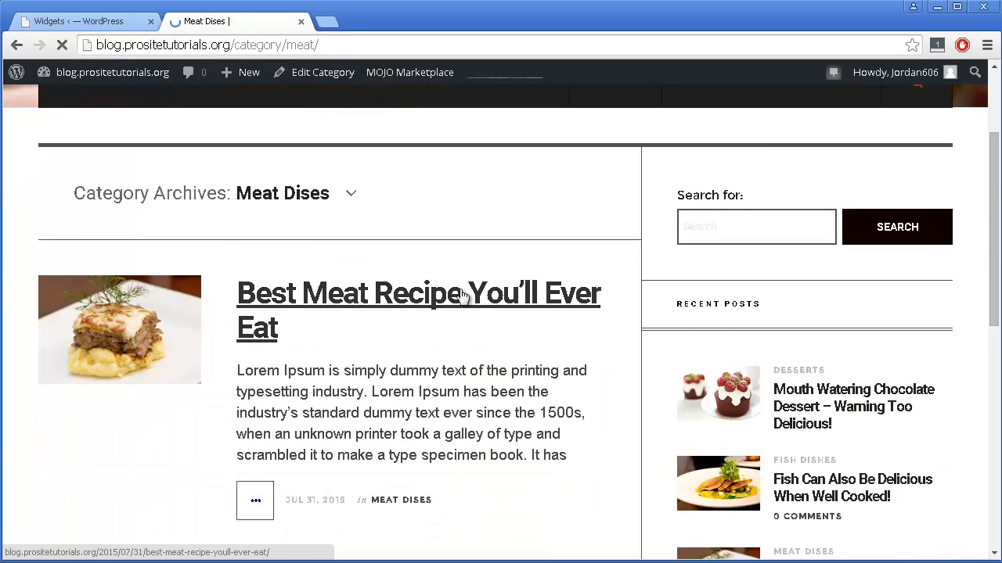
{"action": "left_click", "coordinate": [507, 292]}
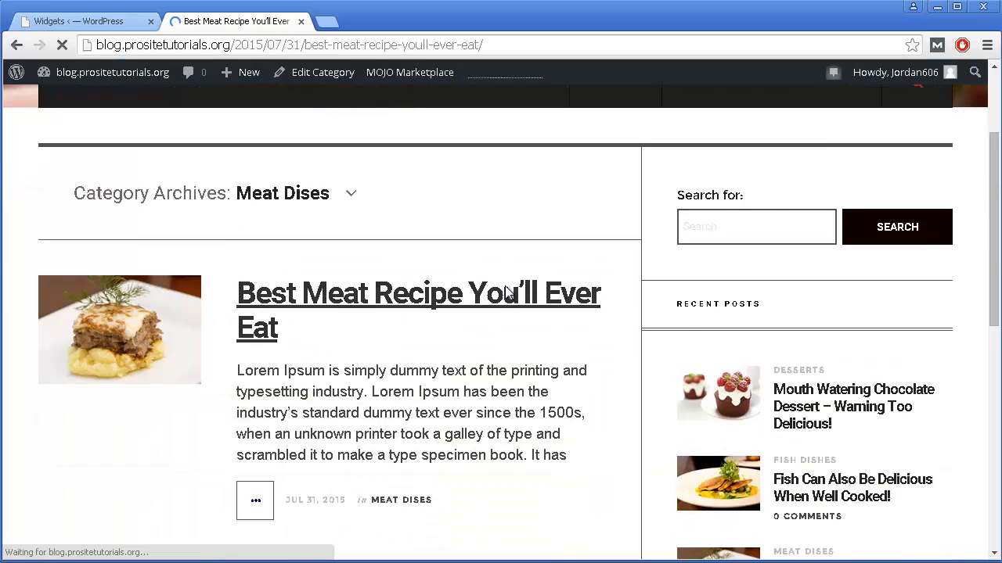
{"action": "scroll", "coordinate": [507, 292], "scroll_direction": "down", "scroll_amount": 3}
{"action": "scroll", "coordinate": [507, 292], "scroll_direction": "up", "scroll_amount": 2}
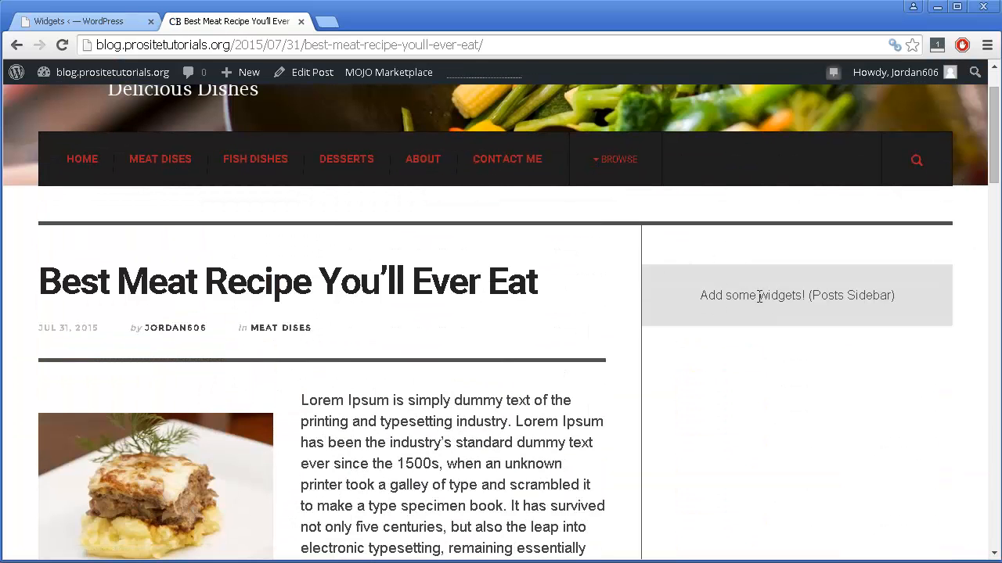
Back in the Widgets settings, add the ACOSMIN: Featured Posts widget to the Posts Sidebar with 5 featured posts and save it
{"action": "left_click", "coordinate": [107, 29]}
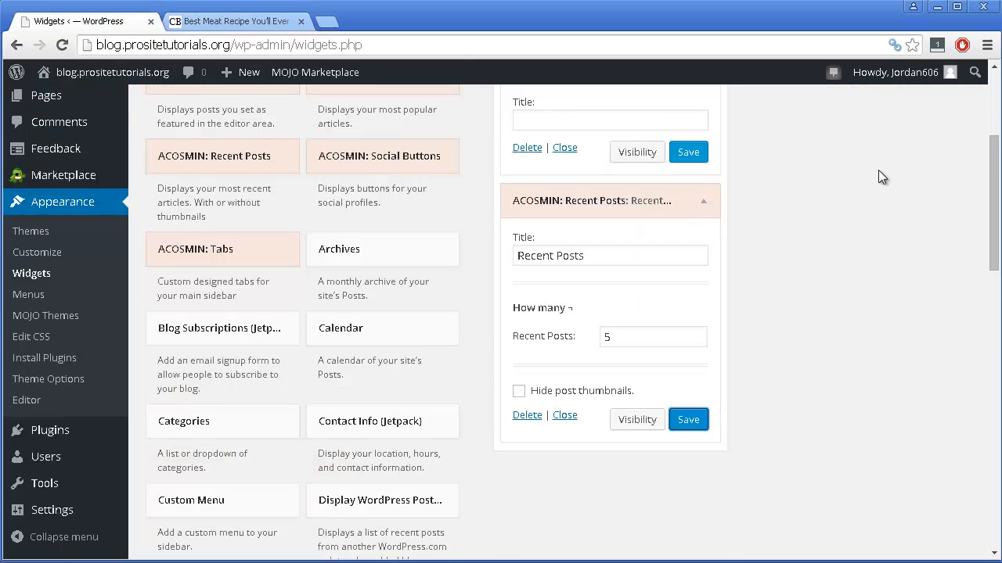
{"action": "scroll", "coordinate": [822, 200], "scroll_direction": "up", "scroll_amount": 2}
{"action": "scroll", "coordinate": [705, 274], "scroll_direction": "down", "scroll_amount": 1}
{"action": "left_click", "coordinate": [689, 279]}
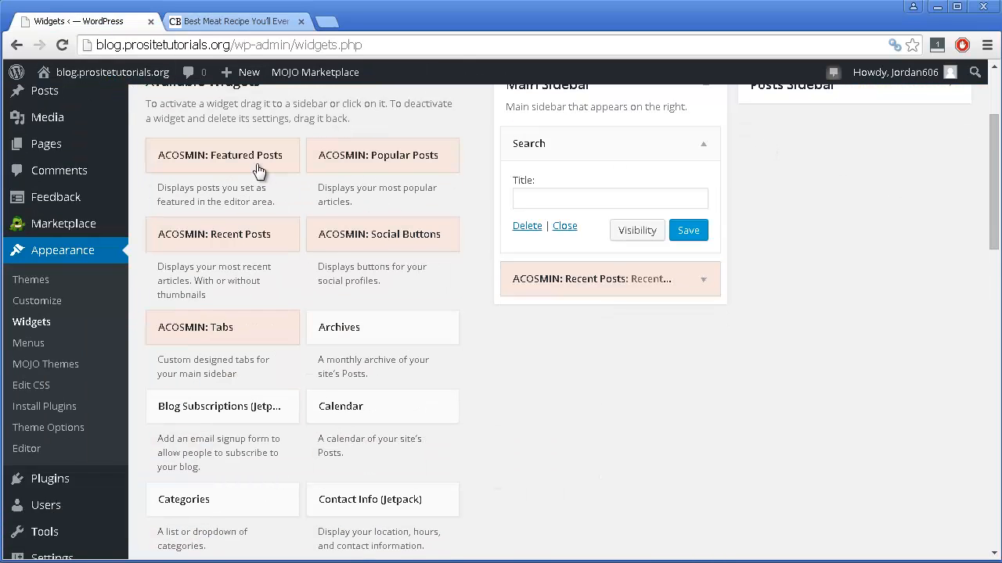
{"action": "left_click_drag", "start_coordinate": [251, 163], "coordinate": [881, 238]}
{"action": "scroll", "coordinate": [681, 152], "scroll_direction": "up", "scroll_amount": 2}
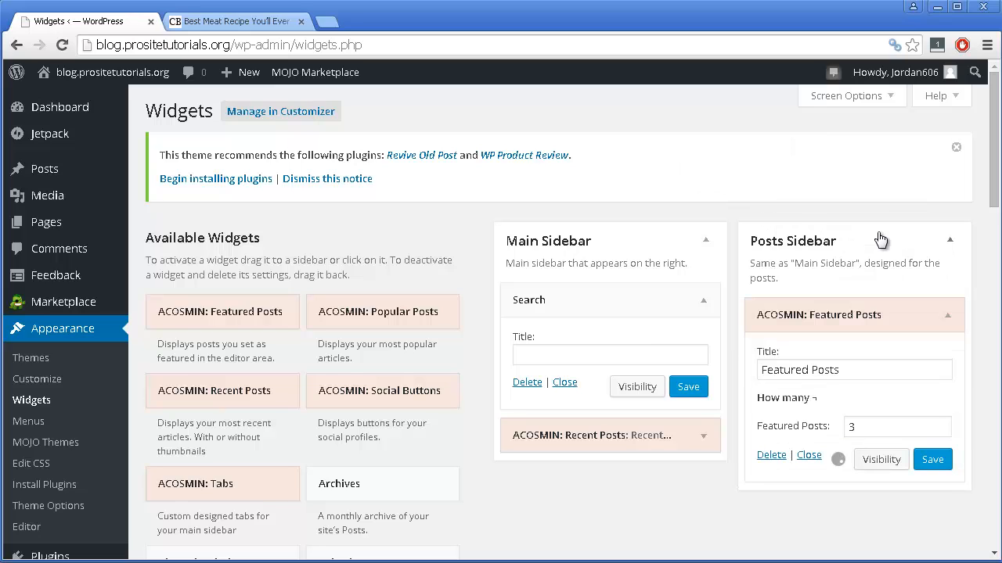
{"action": "double_click", "coordinate": [877, 430]}
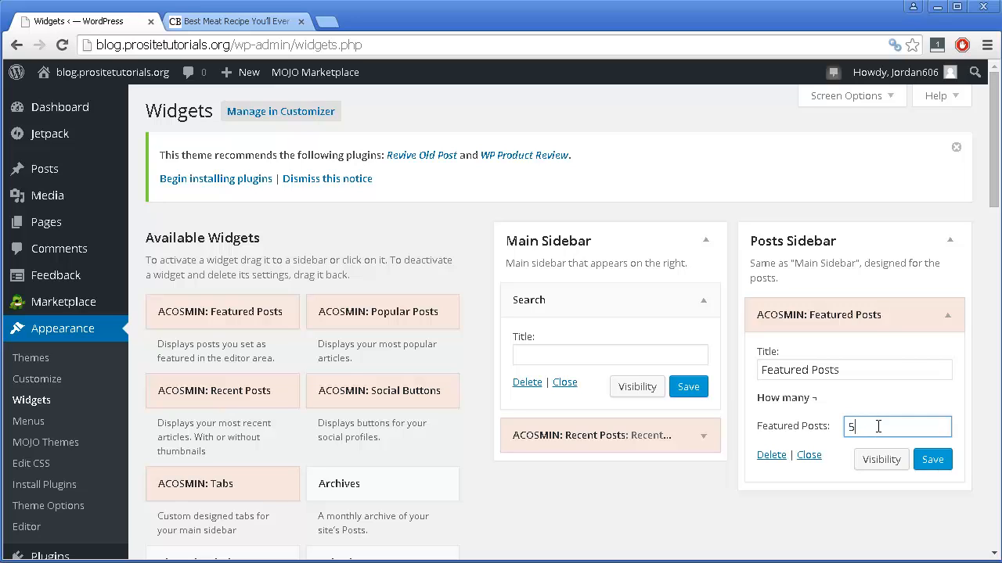
{"action": "left_click", "coordinate": [929, 463]}
Replace the Featured Posts widget in the Posts Sidebar with ACOSMIN: Recent Posts, showing 5 posts, and save it
{"action": "left_click_drag", "start_coordinate": [872, 331], "coordinate": [899, 264]}
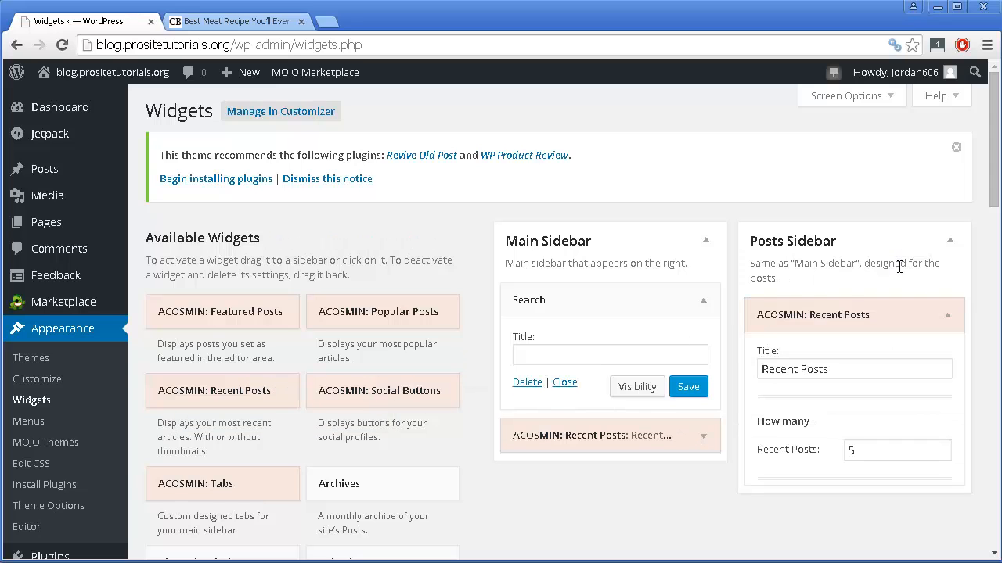
{"action": "left_click", "coordinate": [931, 534]}
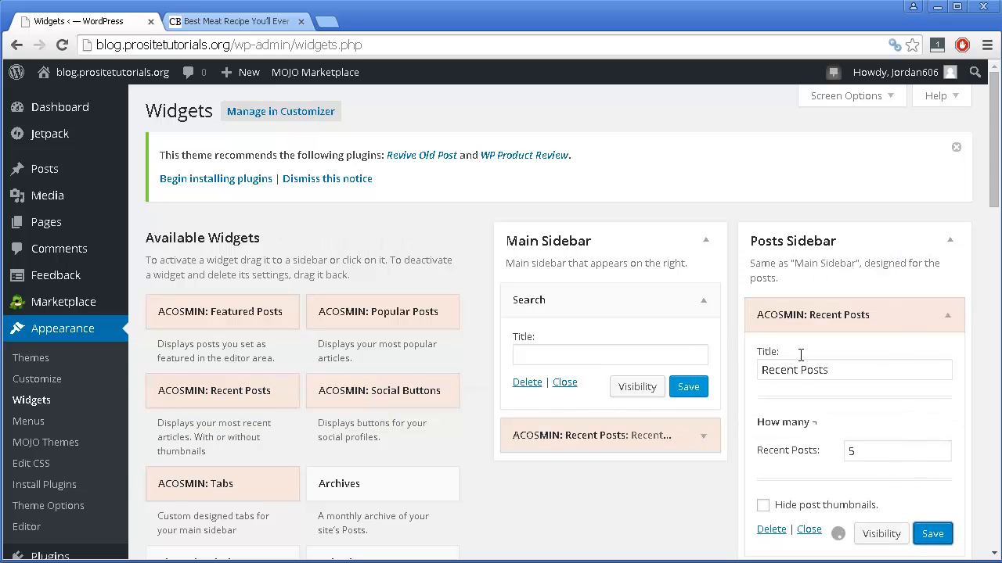
Reload the live meat recipe post and examine the Recent Posts list in its sidebar next to the article
{"action": "left_click", "coordinate": [235, 21]}
{"action": "left_click", "coordinate": [63, 46]}
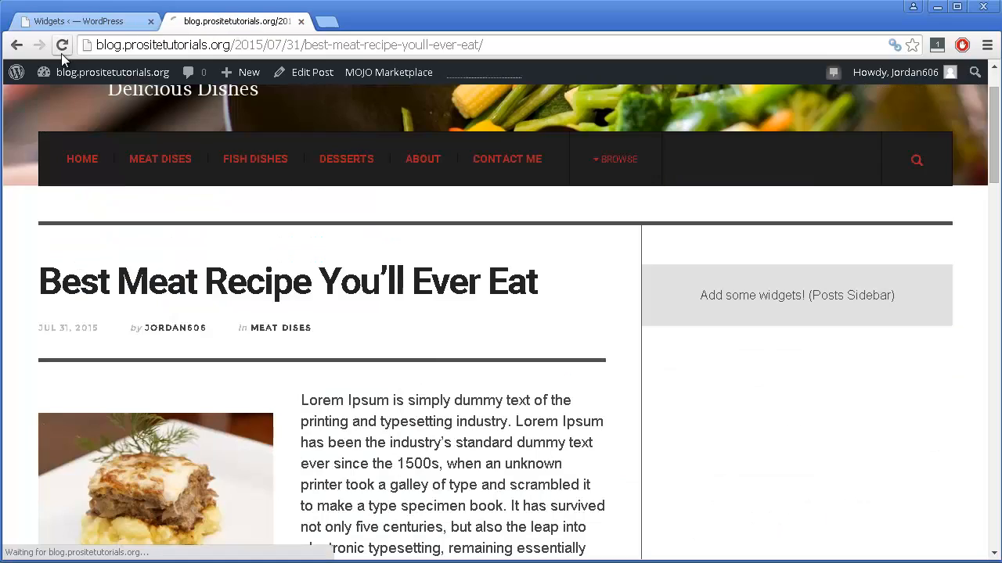
{"action": "scroll", "coordinate": [799, 117], "scroll_direction": "down", "scroll_amount": 4}
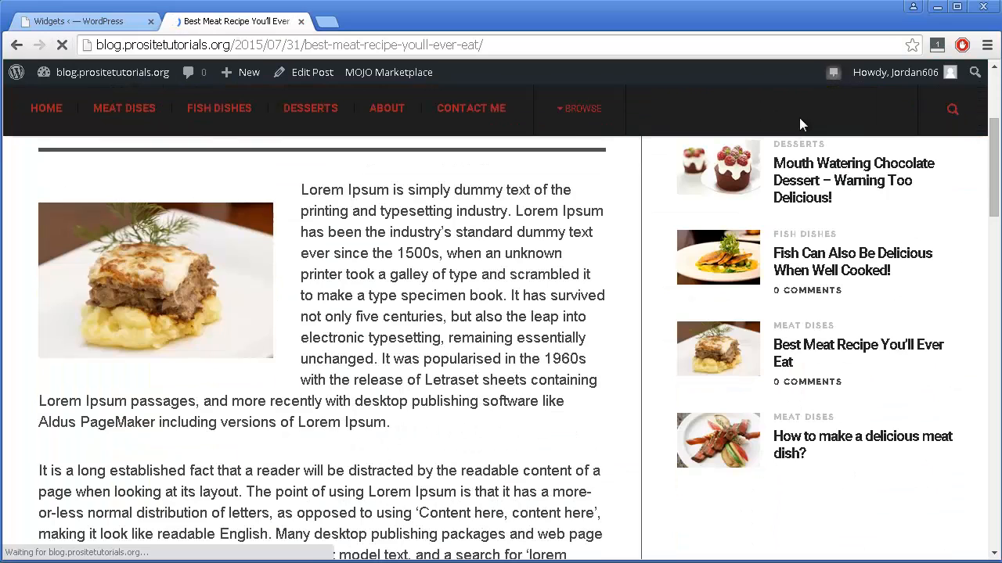
{"action": "scroll", "coordinate": [795, 336], "scroll_direction": "down", "scroll_amount": 3}
{"action": "scroll", "coordinate": [598, 327], "scroll_direction": "up", "scroll_amount": 7}
{"action": "scroll", "coordinate": [595, 327], "scroll_direction": "down", "scroll_amount": 15}
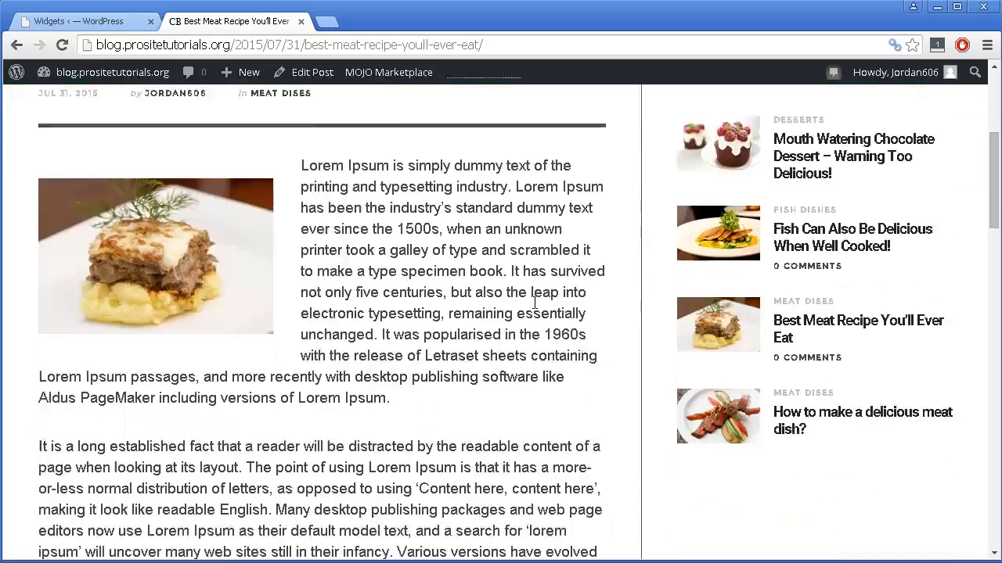
{"action": "scroll", "coordinate": [339, 332], "scroll_direction": "up", "scroll_amount": 15}
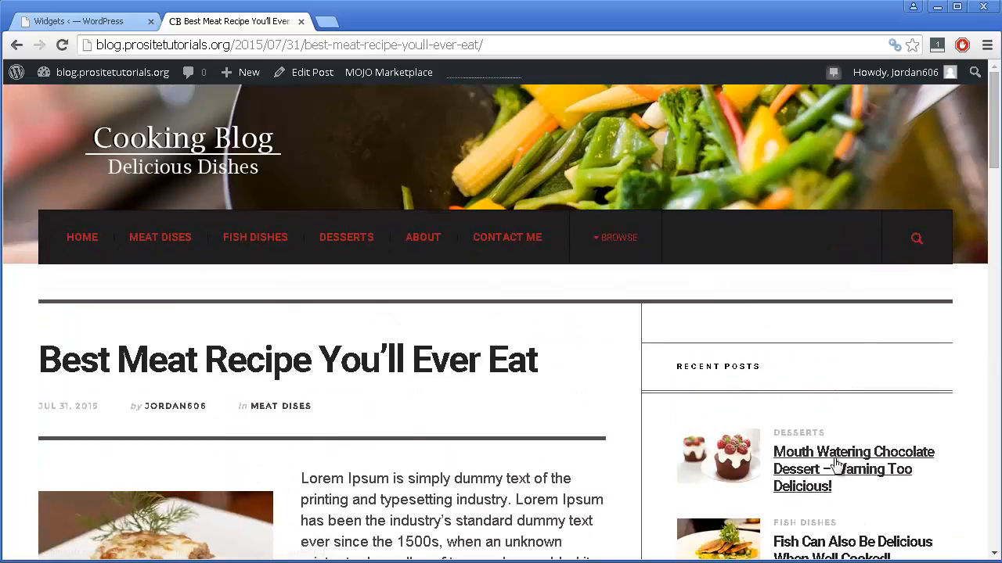
{"action": "scroll", "coordinate": [771, 403], "scroll_direction": "down", "scroll_amount": 3}
{"action": "scroll", "coordinate": [782, 351], "scroll_direction": "down", "scroll_amount": 1}
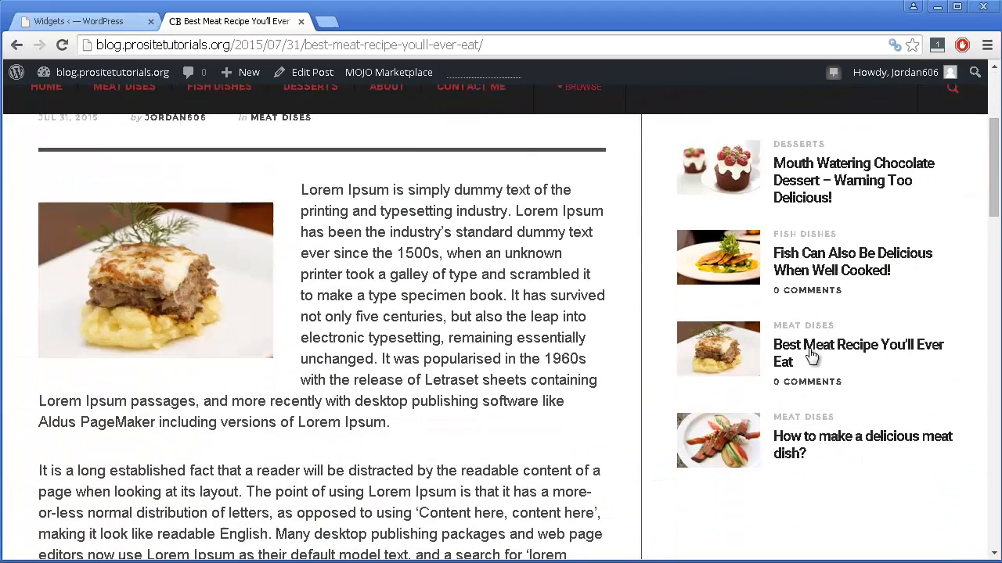
Open the Fish Can Also Be Delicious post from the Recent Posts list, and return to the blog's home page
{"action": "left_click", "coordinate": [814, 281]}
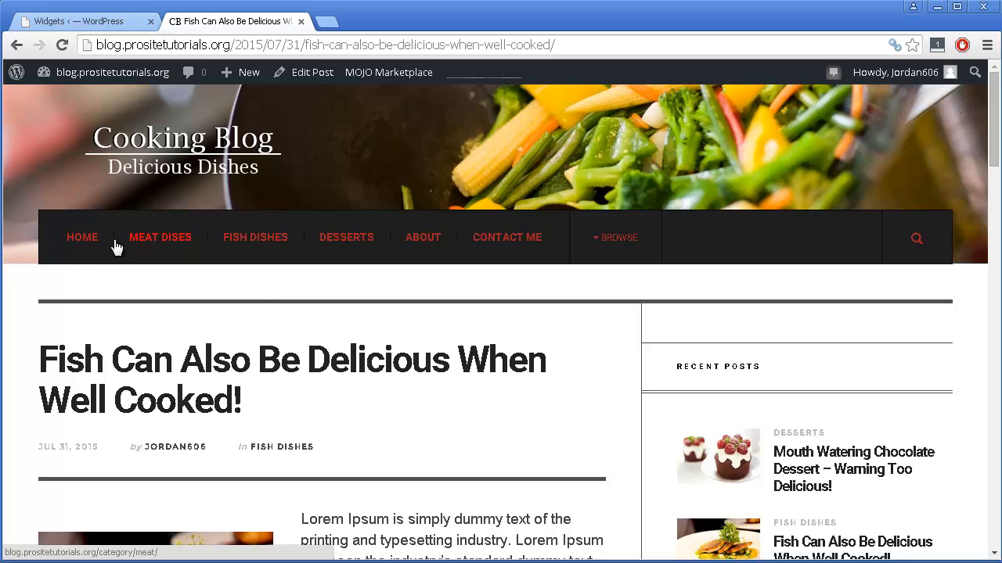
{"action": "left_click", "coordinate": [80, 240]}
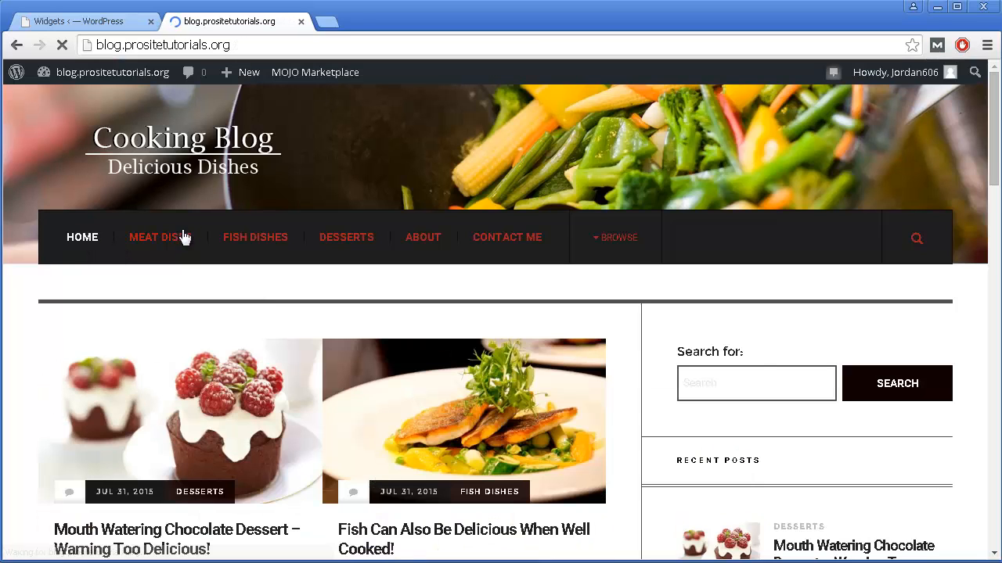
{"action": "scroll", "coordinate": [665, 248], "scroll_direction": "down", "scroll_amount": 1}
{"action": "scroll", "coordinate": [764, 141], "scroll_direction": "up", "scroll_amount": 1}
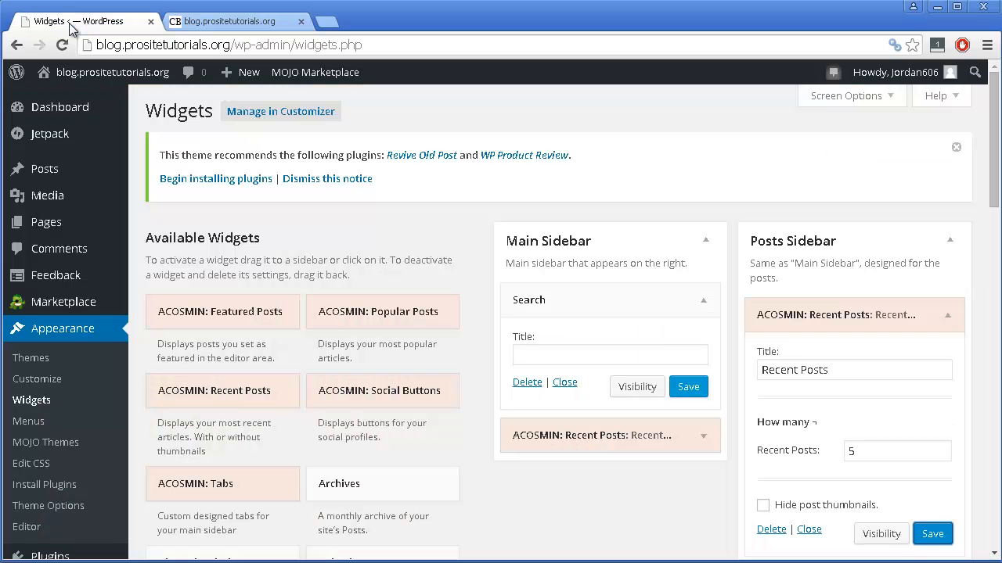
In the theme options' social settings, set the Facebook URL to facebook.com and save the options
{"action": "left_click", "coordinate": [69, 23]}
{"action": "scroll", "coordinate": [40, 161], "scroll_direction": "down", "scroll_amount": 1}
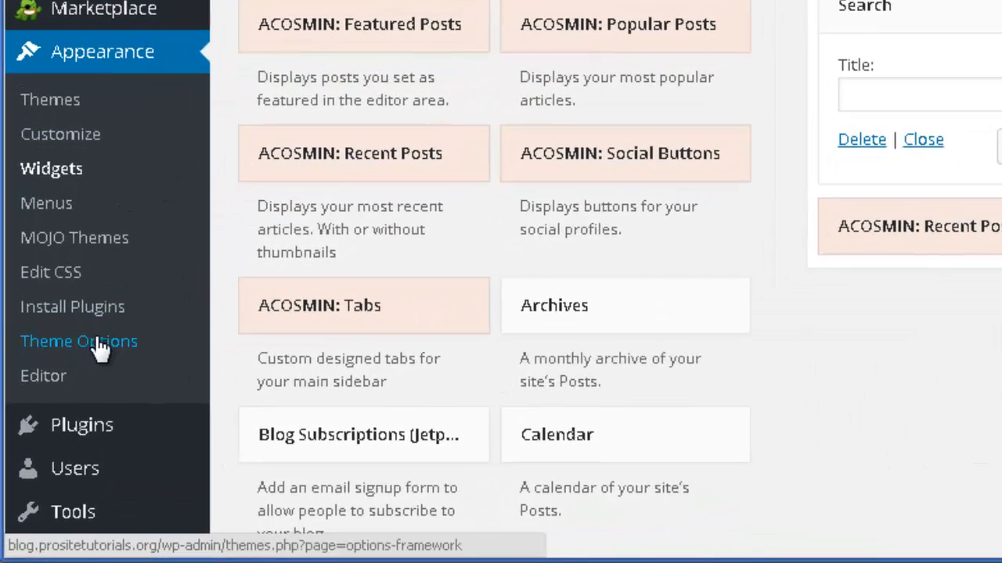
{"action": "left_click", "coordinate": [100, 350]}
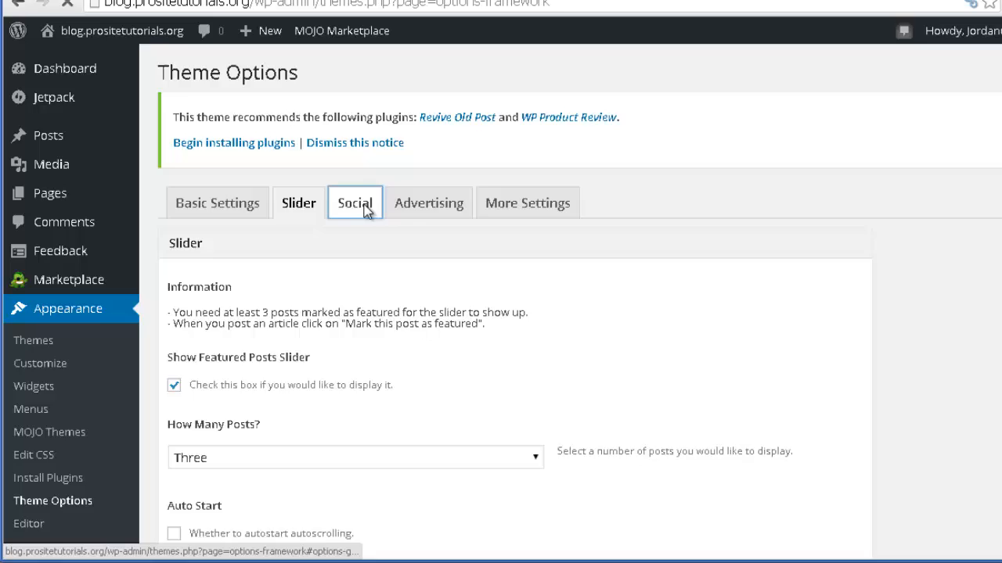
{"action": "left_click", "coordinate": [364, 210]}
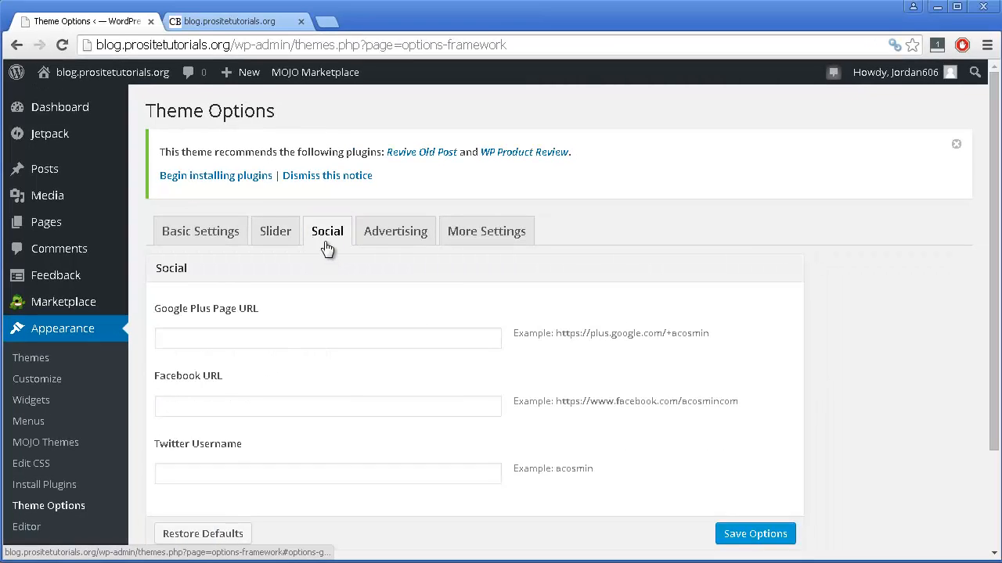
{"action": "triple_click", "coordinate": [260, 421]}
{"action": "left_click", "coordinate": [255, 403]}
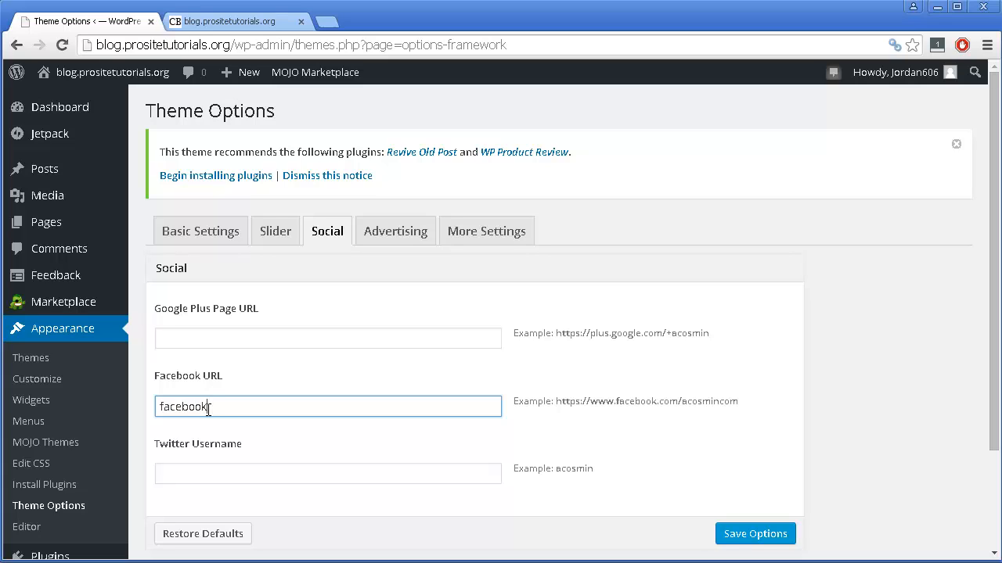
{"action": "left_click", "coordinate": [735, 532]}
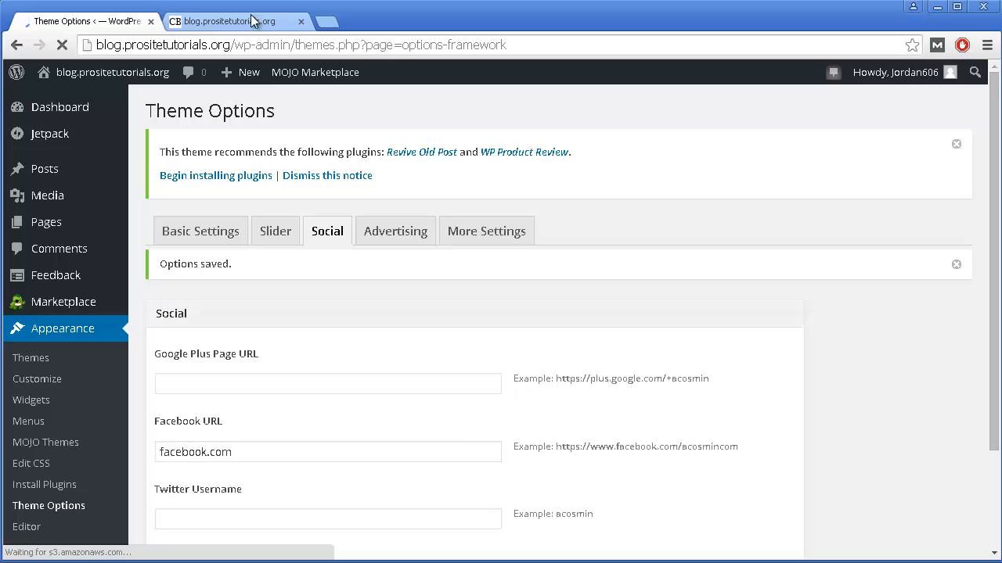
Reload the live blog's home page and examine the navigation bar's social icons while going through the posts and sidebar
{"action": "left_click", "coordinate": [208, 14]}
{"action": "left_click", "coordinate": [63, 45]}
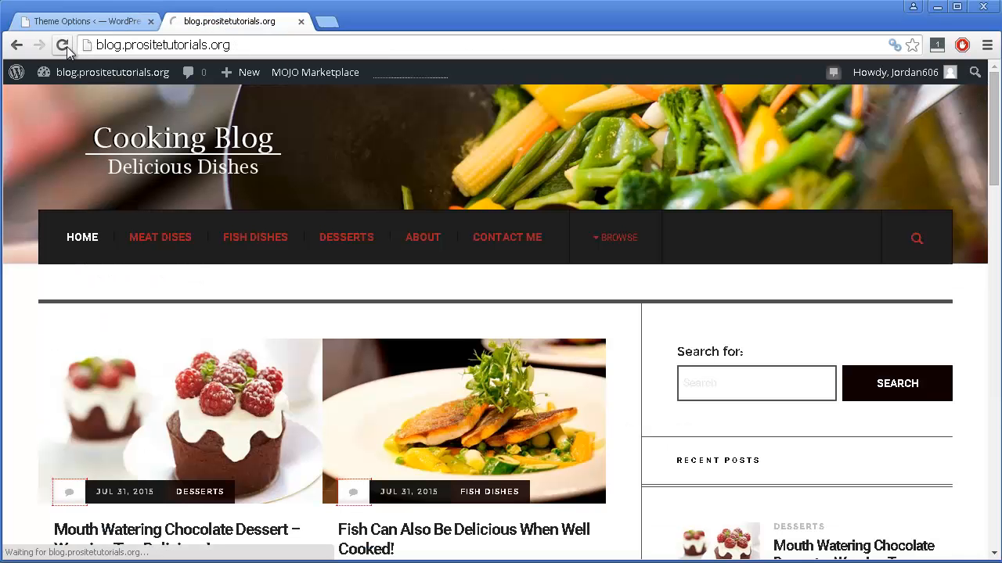
{"action": "scroll", "coordinate": [470, 169], "scroll_direction": "down", "scroll_amount": 3}
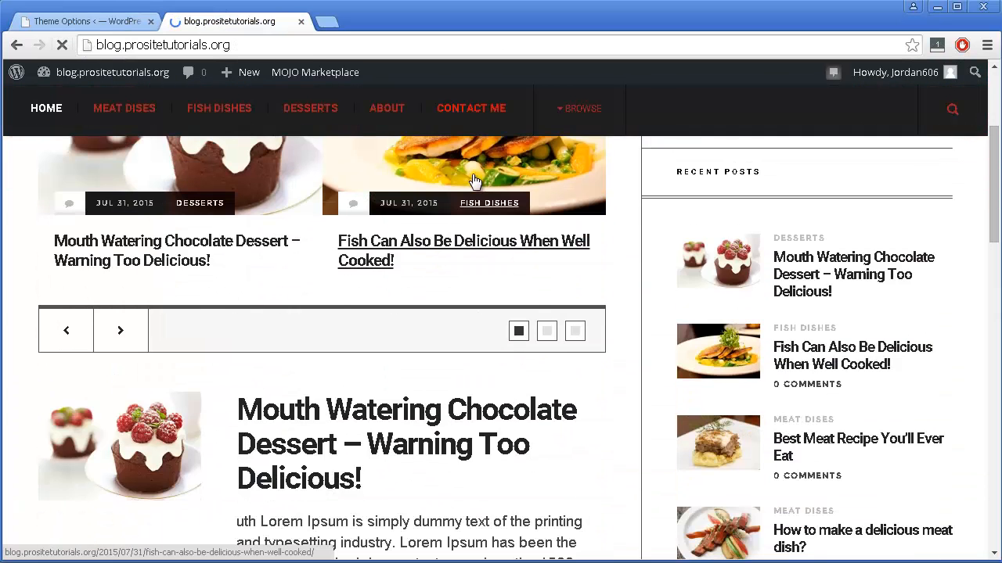
{"action": "scroll", "coordinate": [475, 180], "scroll_direction": "down", "scroll_amount": 5}
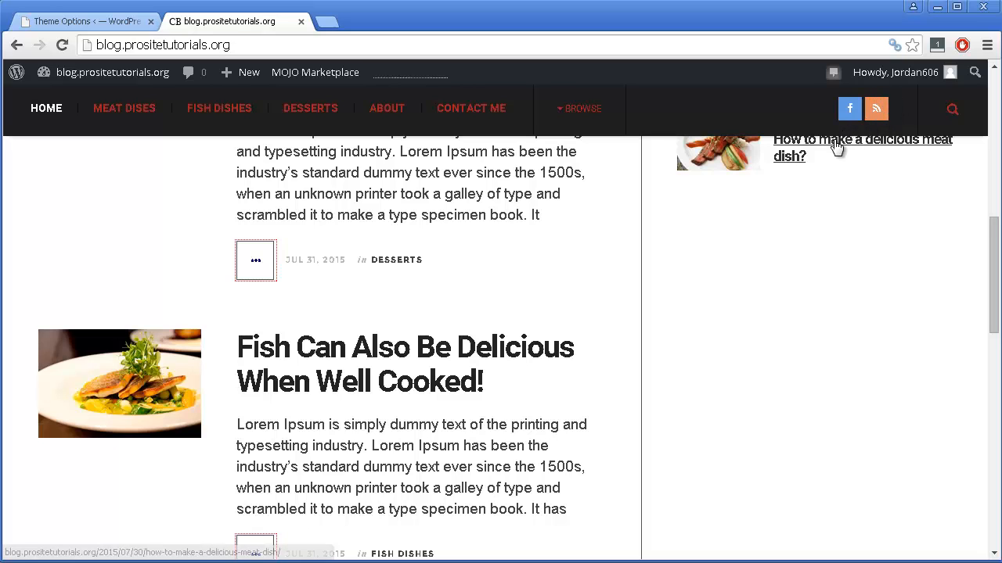
{"action": "scroll", "coordinate": [833, 235], "scroll_direction": "up", "scroll_amount": 4}
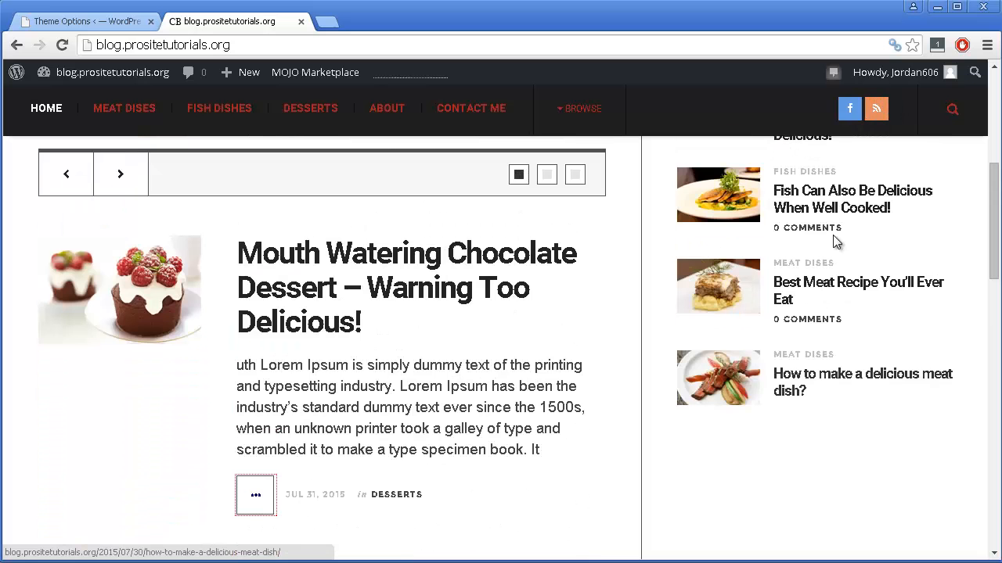
{"action": "scroll", "coordinate": [833, 234], "scroll_direction": "up", "scroll_amount": 4}
{"action": "scroll", "coordinate": [832, 235], "scroll_direction": "up", "scroll_amount": 2}
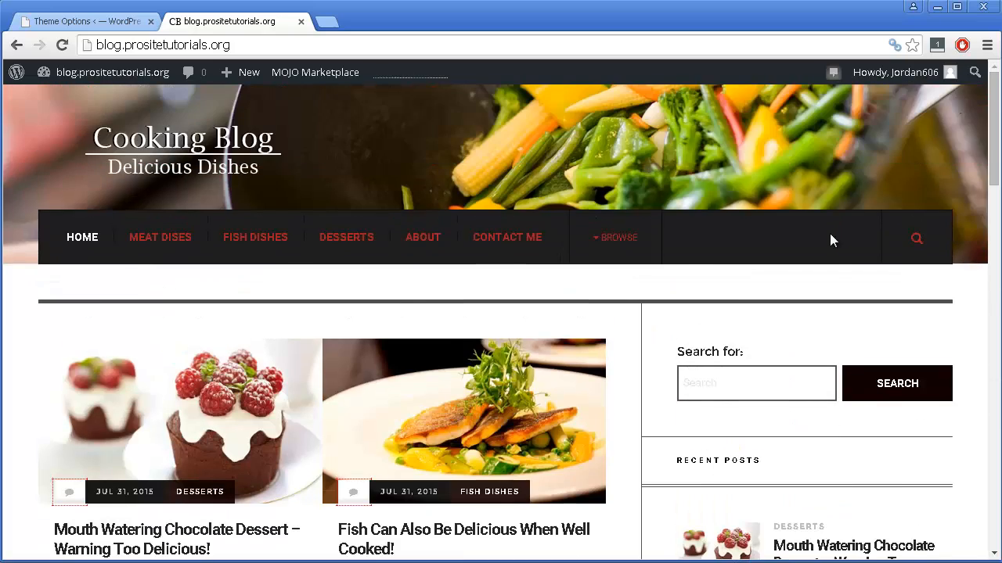
{"action": "scroll", "coordinate": [859, 173], "scroll_direction": "down", "scroll_amount": 5}
{"action": "scroll", "coordinate": [869, 133], "scroll_direction": "down", "scroll_amount": 2}
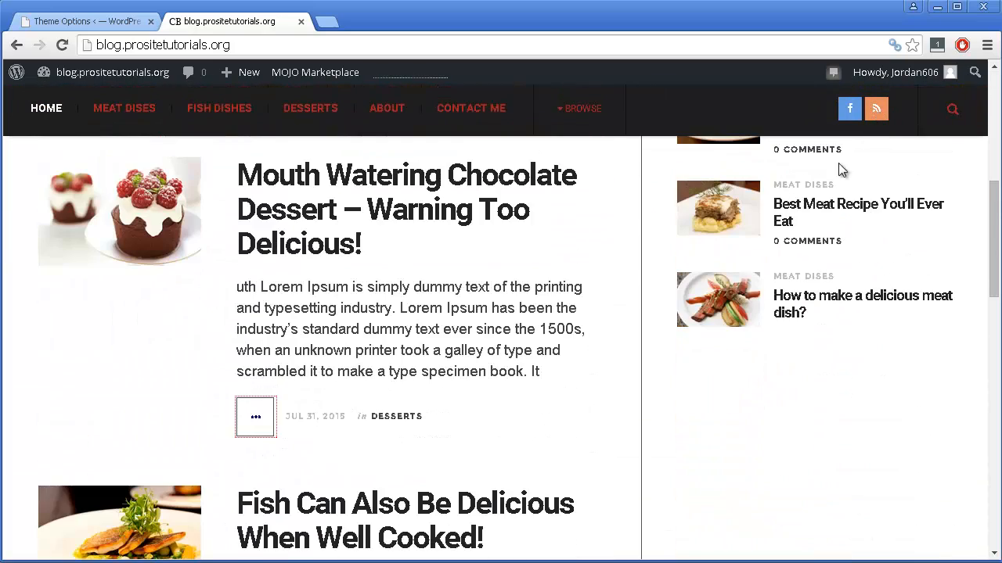
{"action": "scroll", "coordinate": [840, 167], "scroll_direction": "down", "scroll_amount": 2}
{"action": "scroll", "coordinate": [708, 332], "scroll_direction": "down", "scroll_amount": 4}
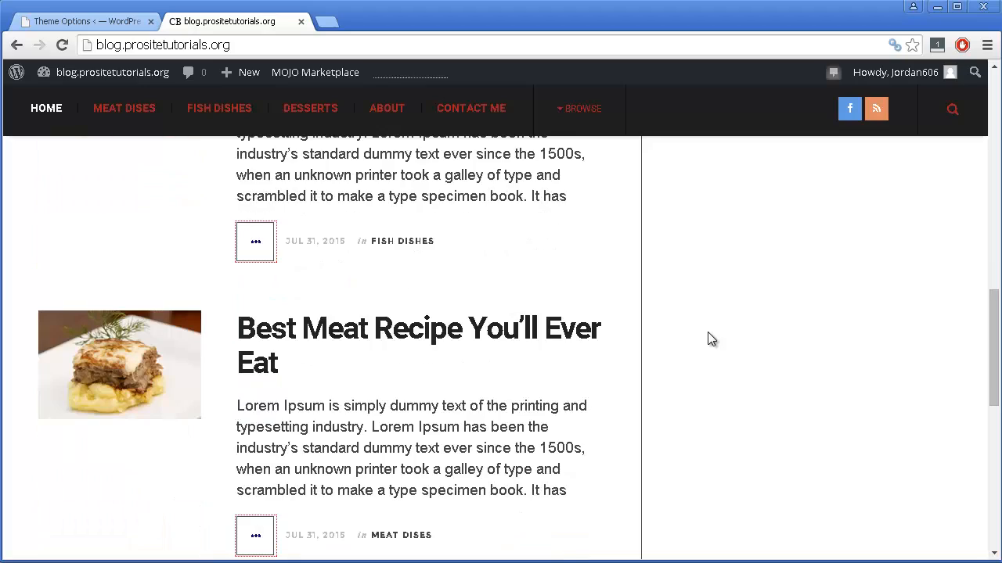
{"action": "scroll", "coordinate": [707, 332], "scroll_direction": "up", "scroll_amount": 8}
{"action": "scroll", "coordinate": [709, 331], "scroll_direction": "up", "scroll_amount": 5}
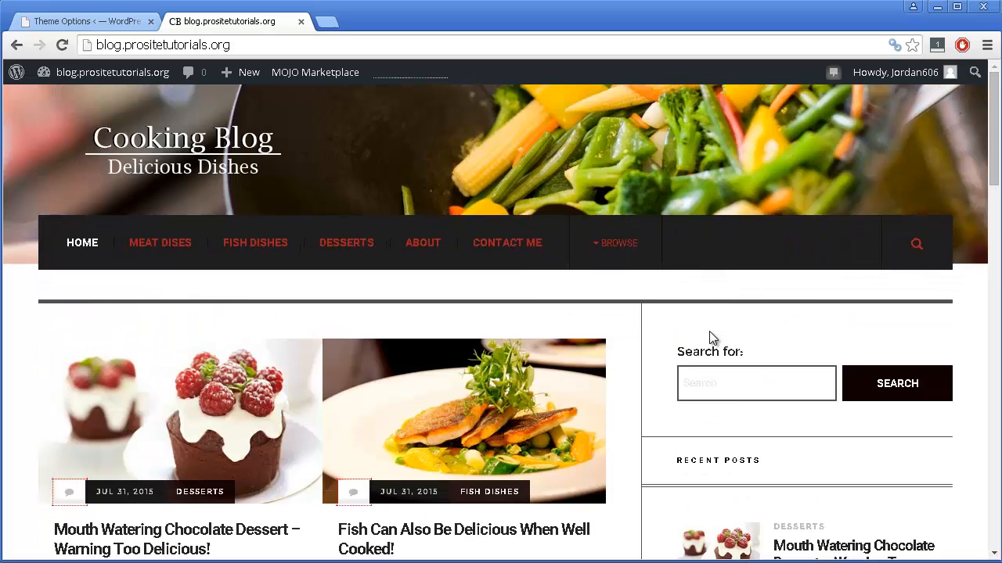
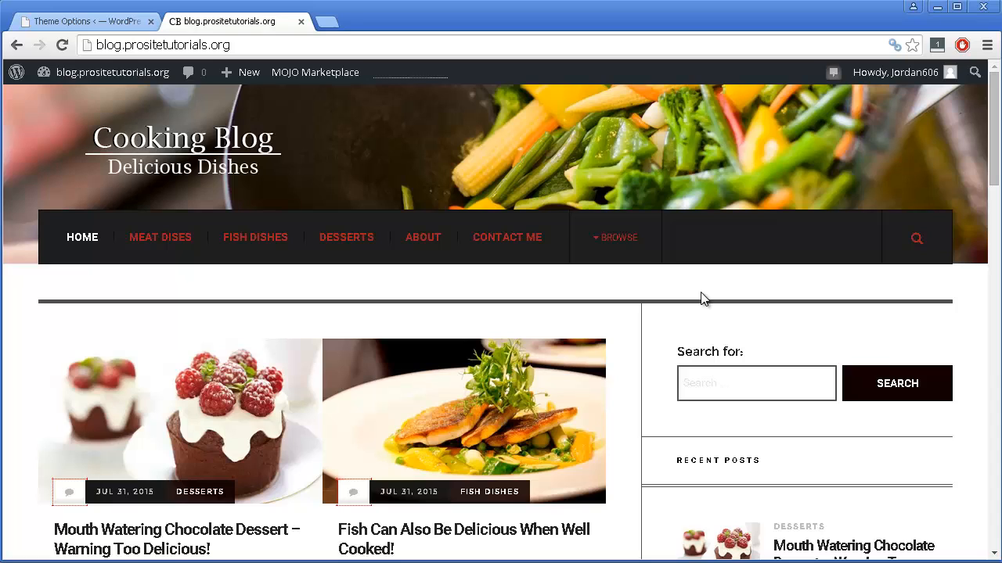
Return to the WordPress admin and open the page for adding new plugins
{"action": "left_click", "coordinate": [92, 17]}
{"action": "scroll", "coordinate": [288, 112], "scroll_direction": "down", "scroll_amount": 3}
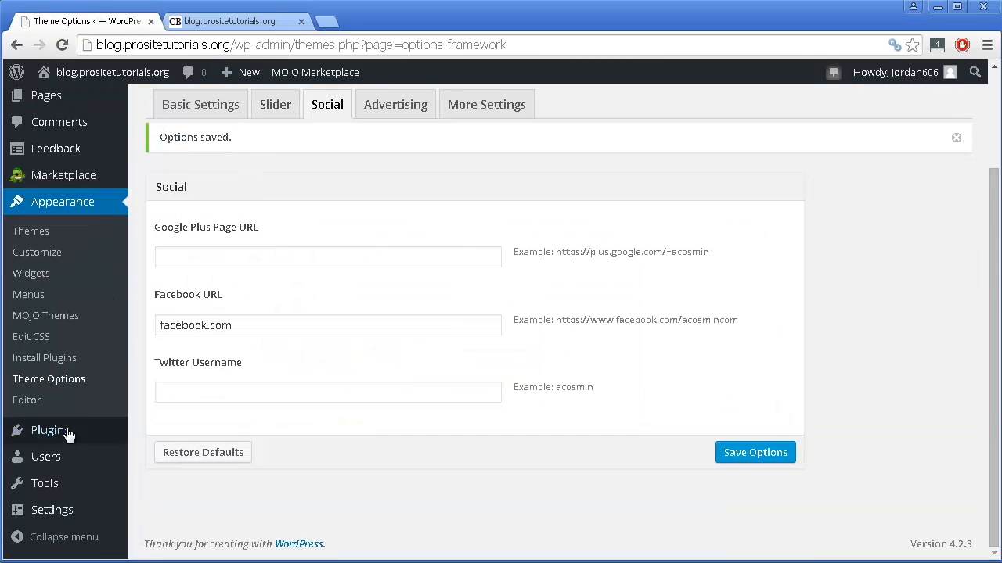
{"action": "scroll", "coordinate": [156, 340], "scroll_direction": "up", "scroll_amount": 1}
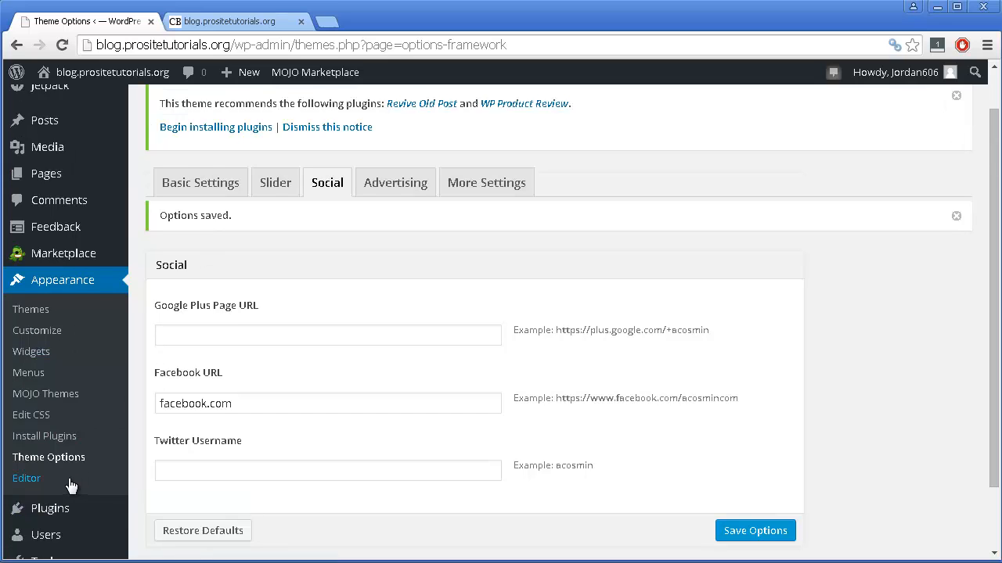
{"action": "scroll", "coordinate": [72, 484], "scroll_direction": "down", "scroll_amount": 1}
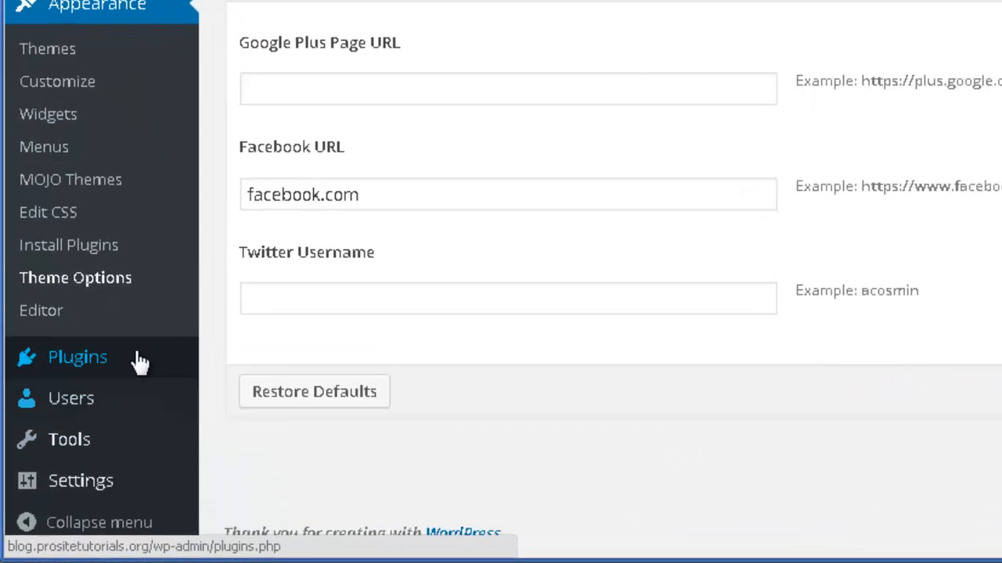
{"action": "mouse_move", "coordinate": [127, 436]}
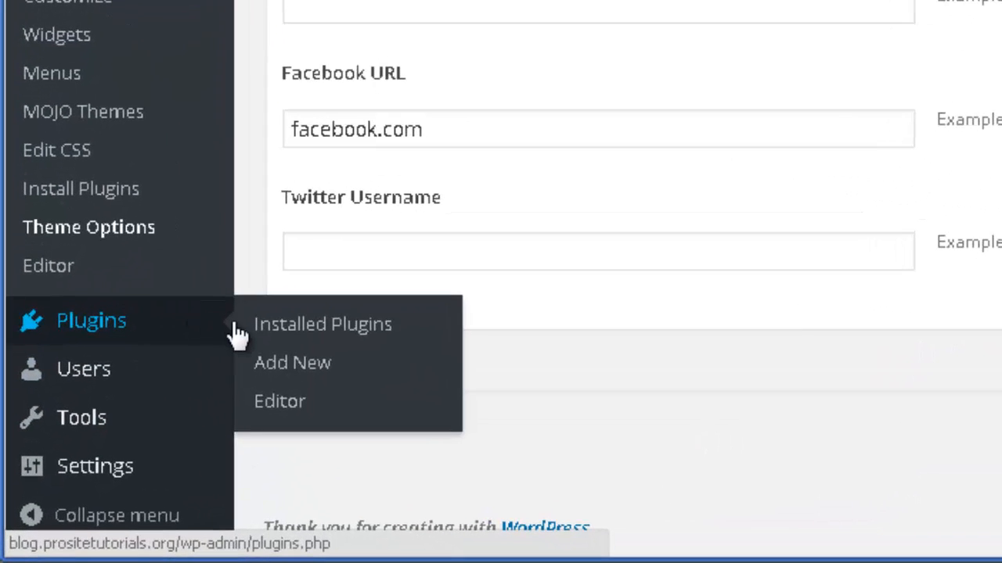
{"action": "left_click", "coordinate": [300, 370]}
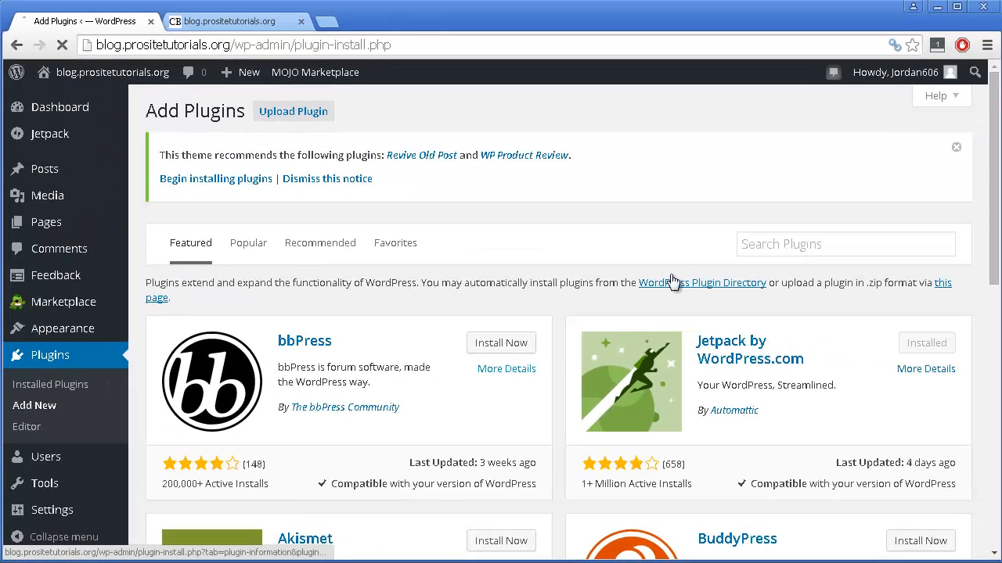
Search the plugin directory for updraftplus
{"action": "left_click", "coordinate": [786, 244]}
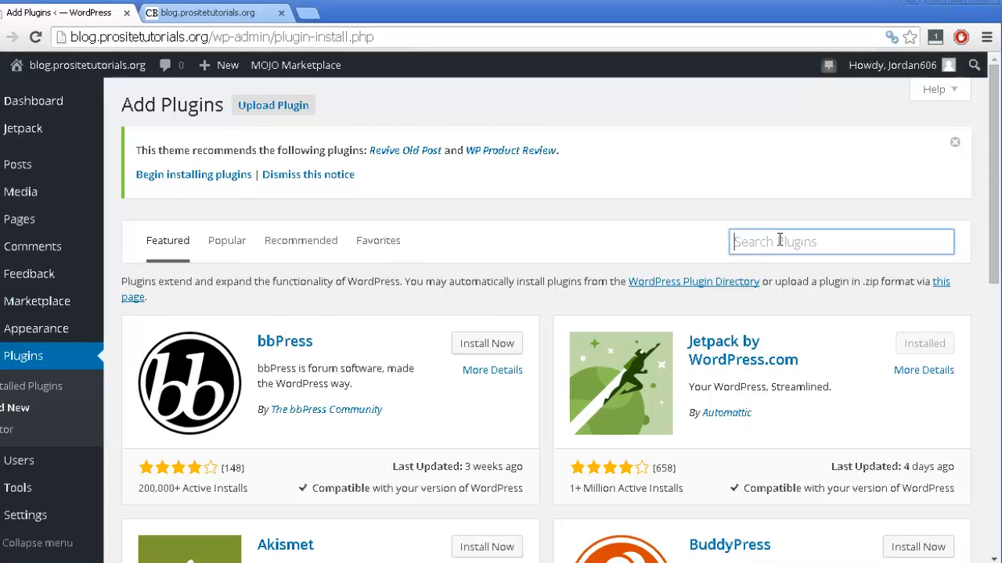
{"action": "type", "text": "up"}
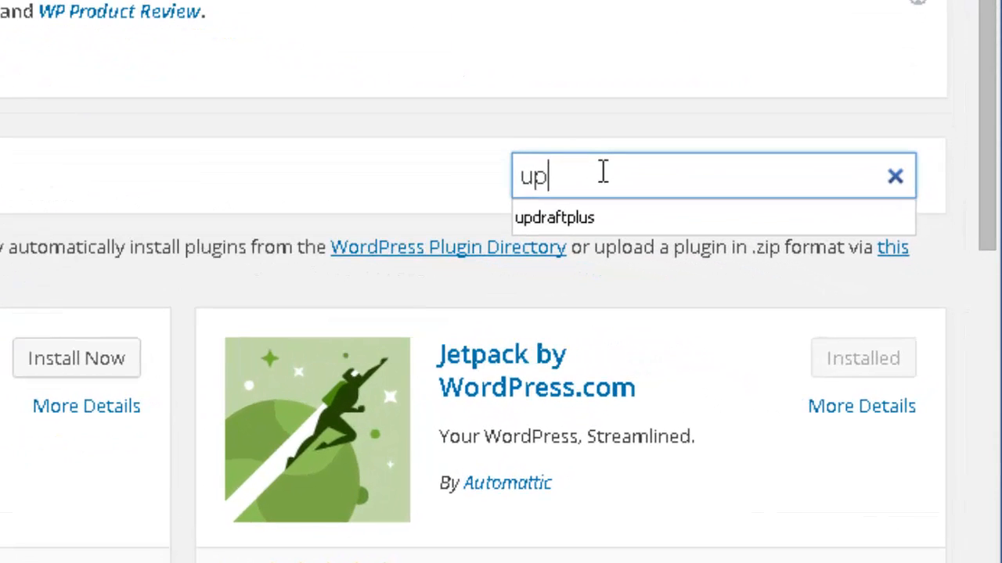
{"action": "type", "text": "drapf"}
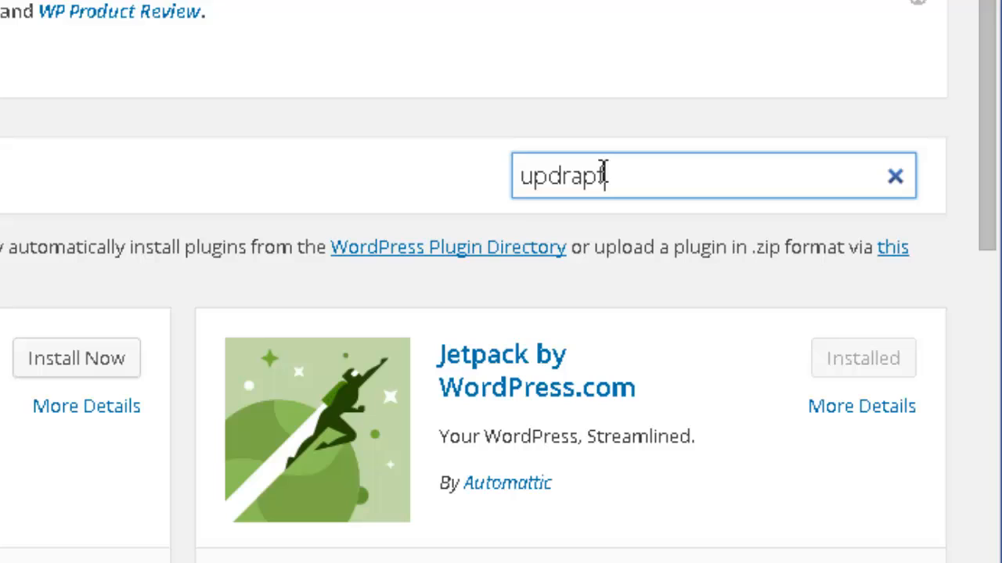
{"action": "key", "text": "BackSpace"}
{"action": "type", "text": "f"}
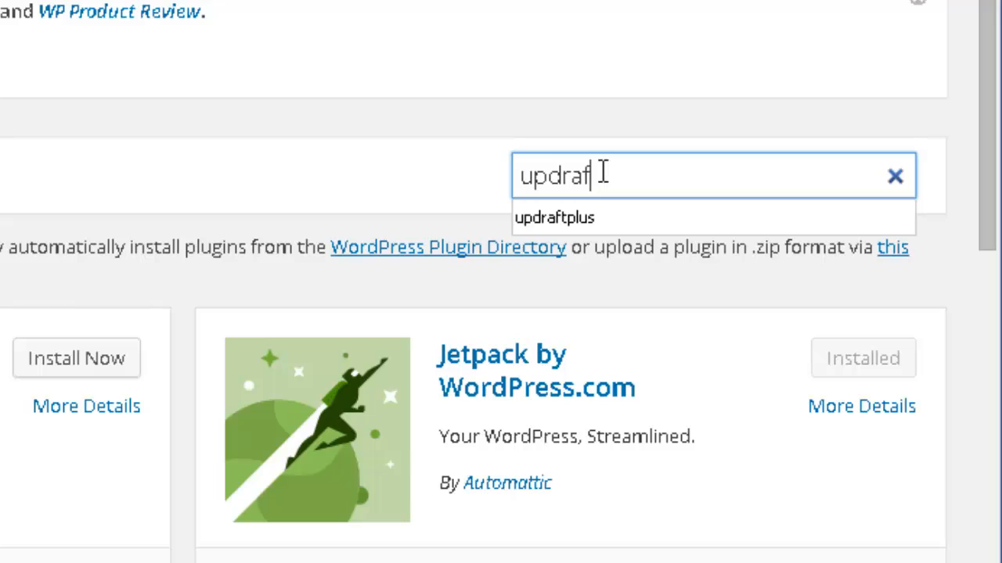
{"action": "type", "text": "tplus"}
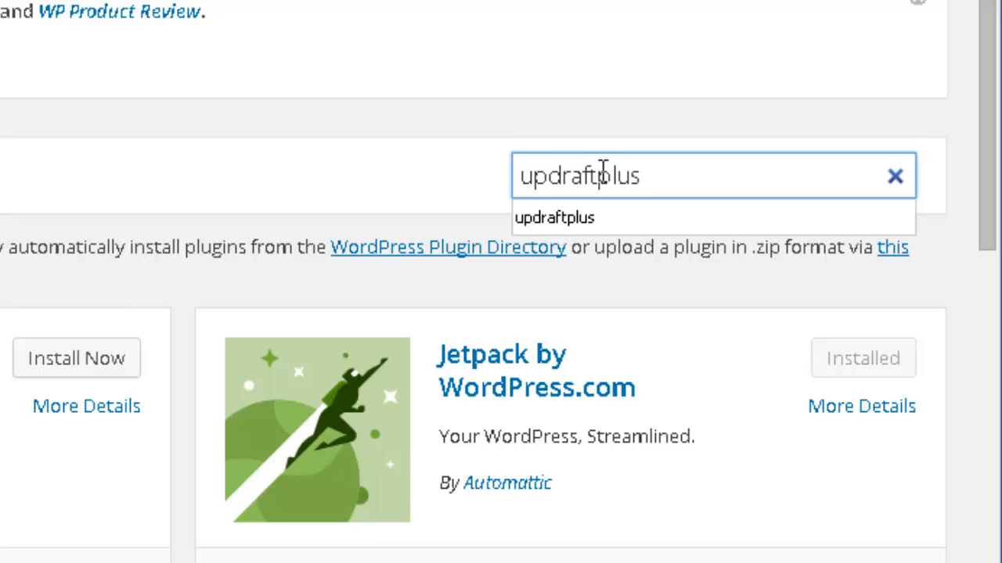
{"action": "key", "text": "Return"}
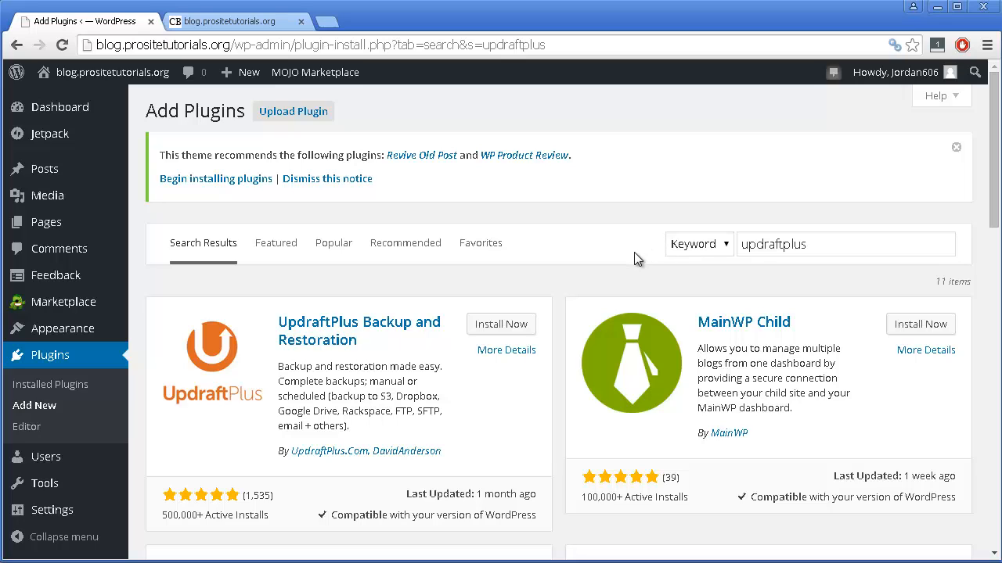
Install and activate the UpdraftPlus Backup and Restoration plugin
{"action": "left_click", "coordinate": [511, 333]}
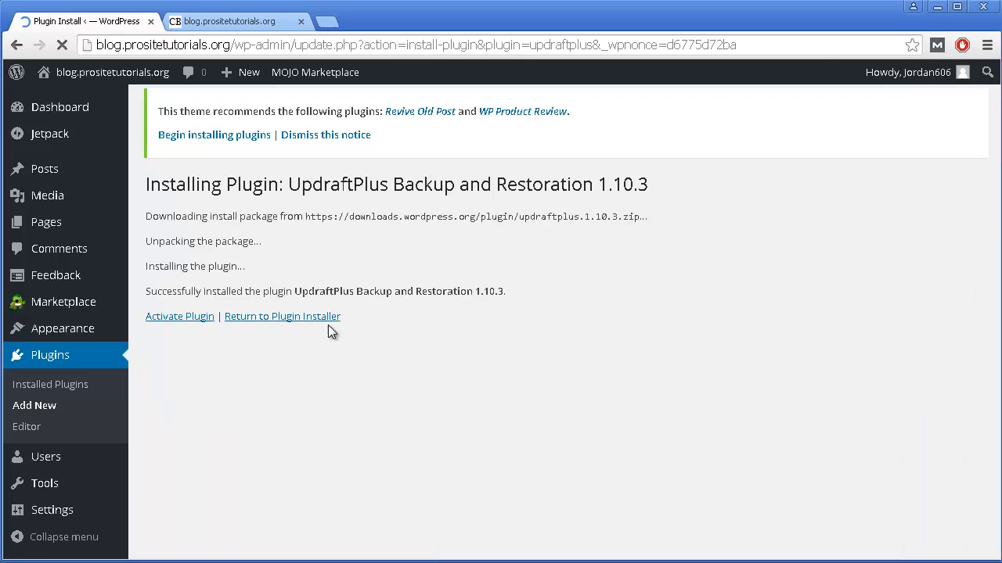
{"action": "left_click", "coordinate": [188, 317]}
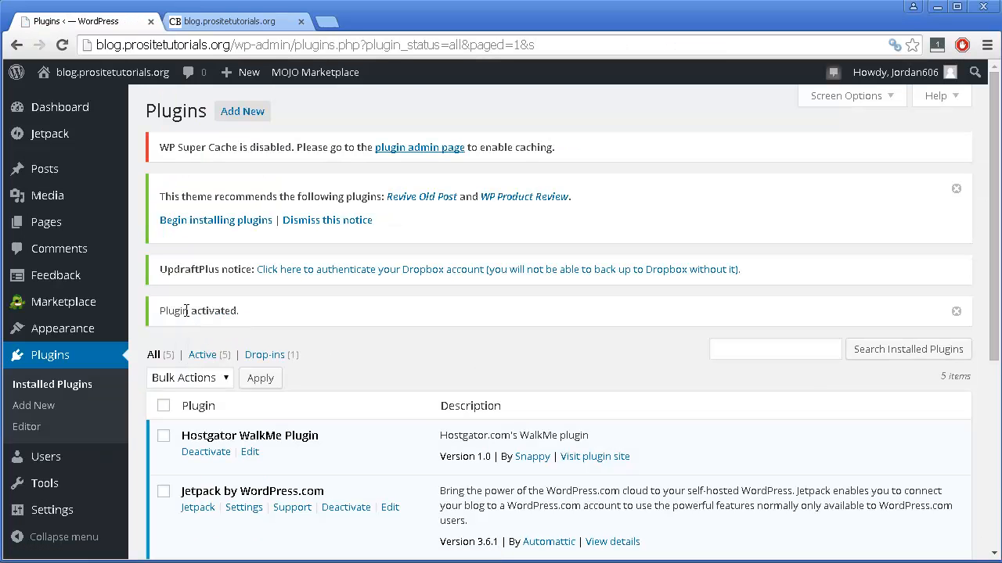
Open the UpdraftPlus Backups page and review its current status, including scheduled backups and the last backup job
{"action": "mouse_move", "coordinate": [74, 517]}
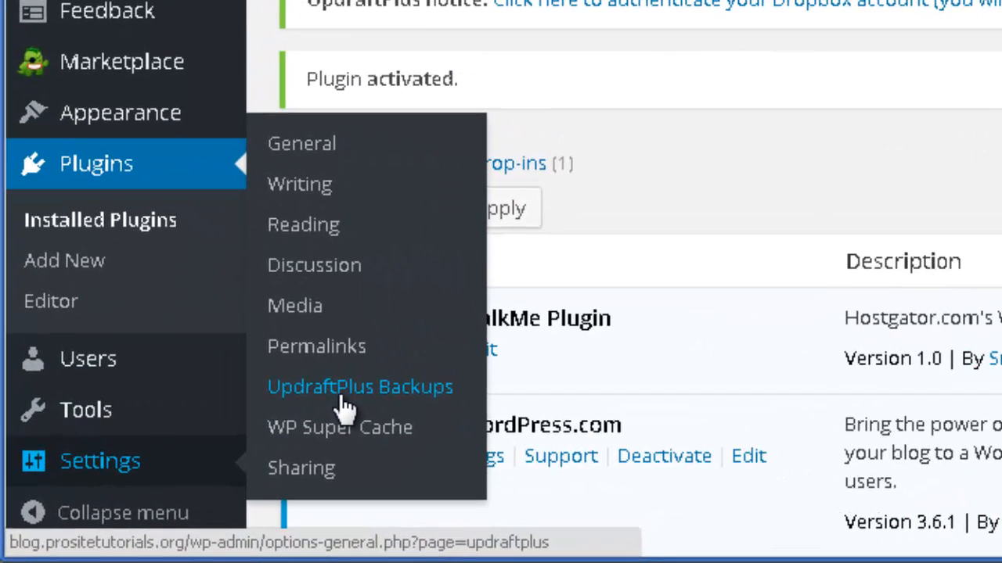
{"action": "left_click", "coordinate": [342, 395]}
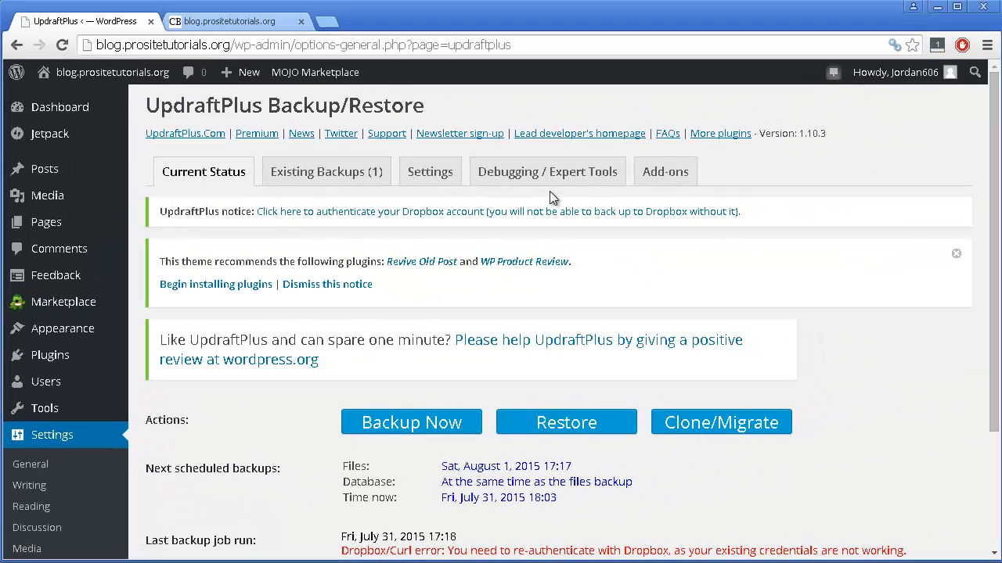
{"action": "scroll", "coordinate": [554, 186], "scroll_direction": "down", "scroll_amount": 1}
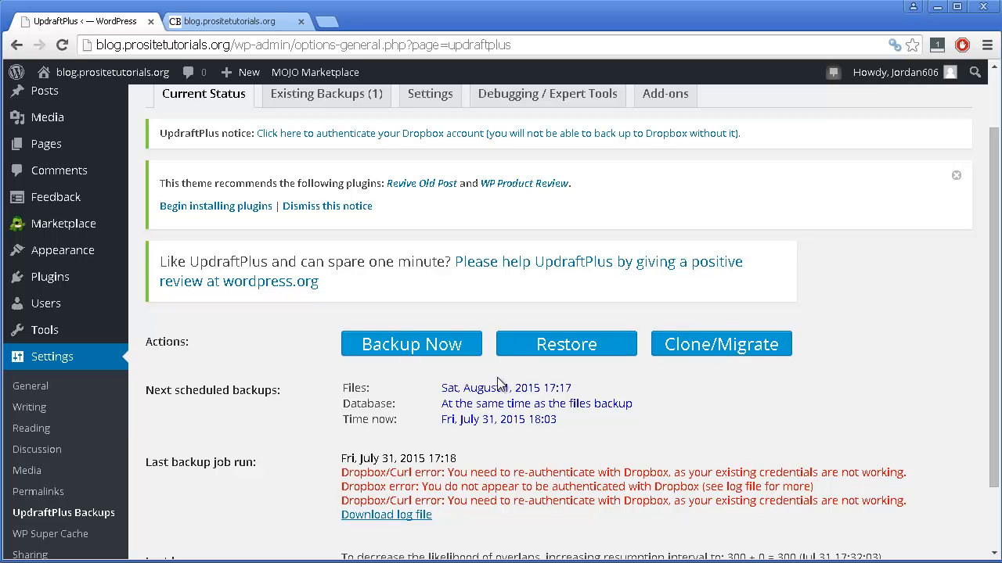
{"action": "scroll", "coordinate": [500, 375], "scroll_direction": "down", "scroll_amount": 2}
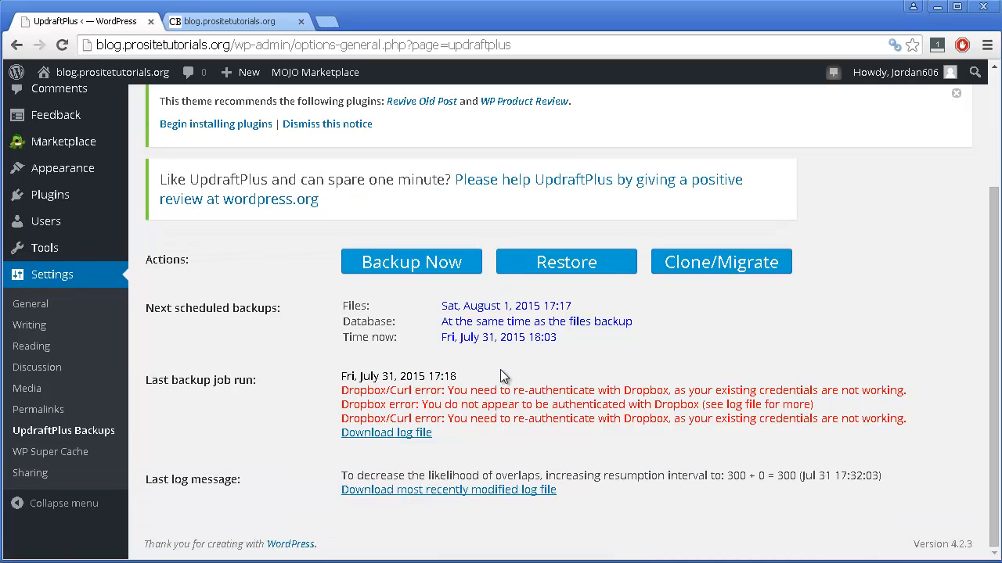
{"action": "scroll", "coordinate": [503, 375], "scroll_direction": "up", "scroll_amount": 4}
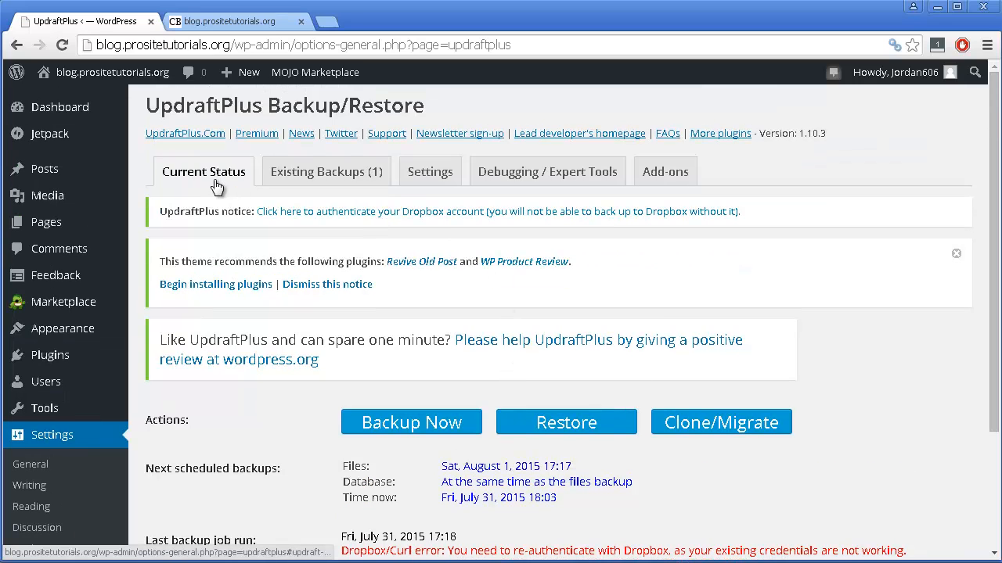
In the UpdraftPlus settings, set the file and database backup intervals to Manual
{"action": "left_click", "coordinate": [442, 178]}
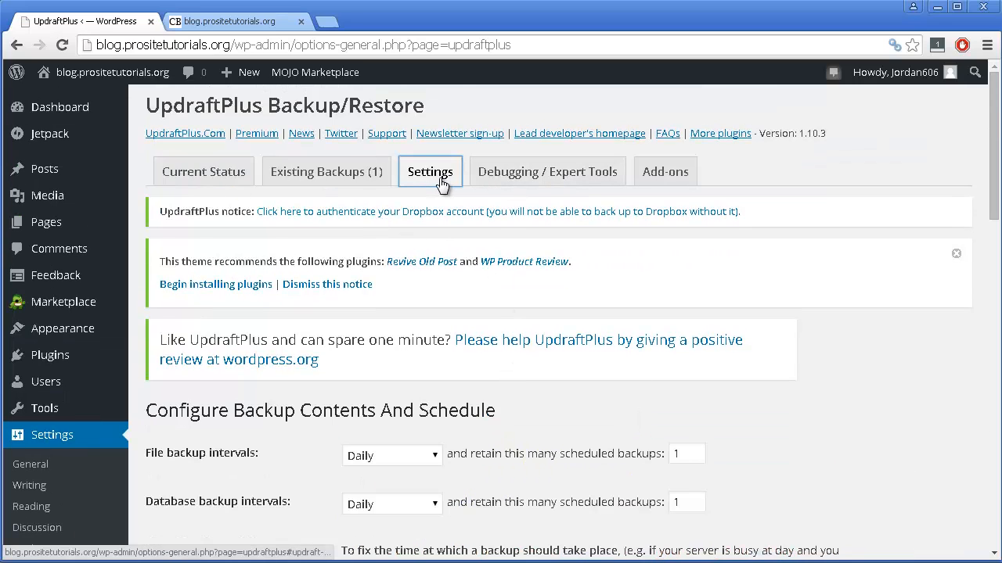
{"action": "scroll", "coordinate": [443, 184], "scroll_direction": "down", "scroll_amount": 1}
{"action": "scroll", "coordinate": [435, 199], "scroll_direction": "down", "scroll_amount": 3}
{"action": "scroll", "coordinate": [399, 410], "scroll_direction": "up", "scroll_amount": 4}
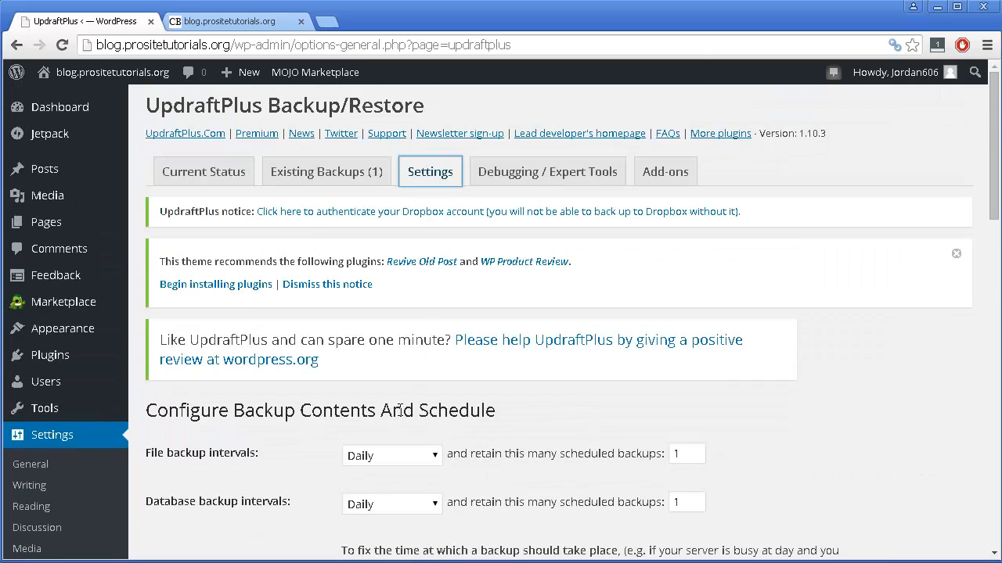
{"action": "left_click", "coordinate": [392, 456]}
{"action": "key", "text": "Escape"}
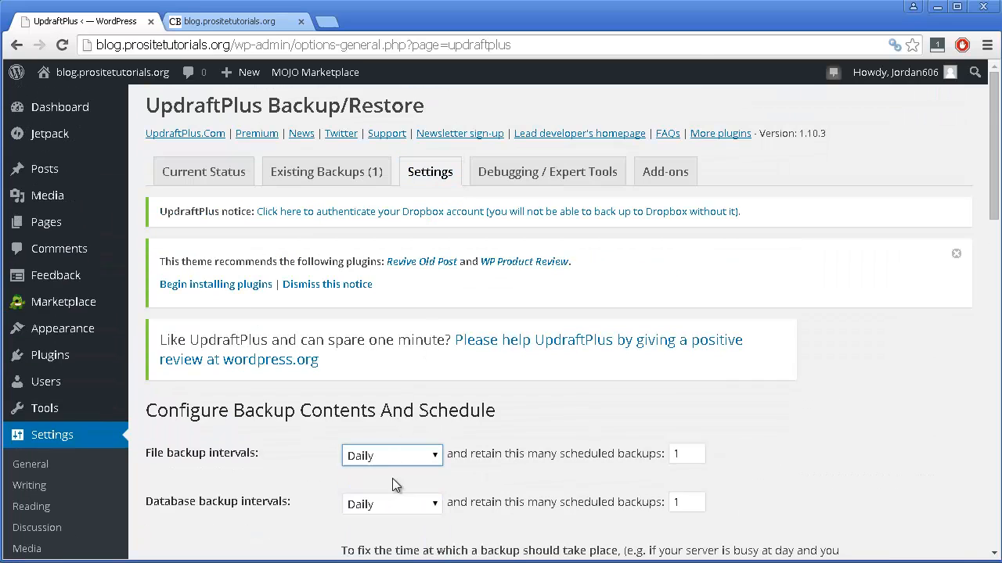
{"action": "left_click", "coordinate": [397, 505]}
{"action": "left_click", "coordinate": [411, 371]}
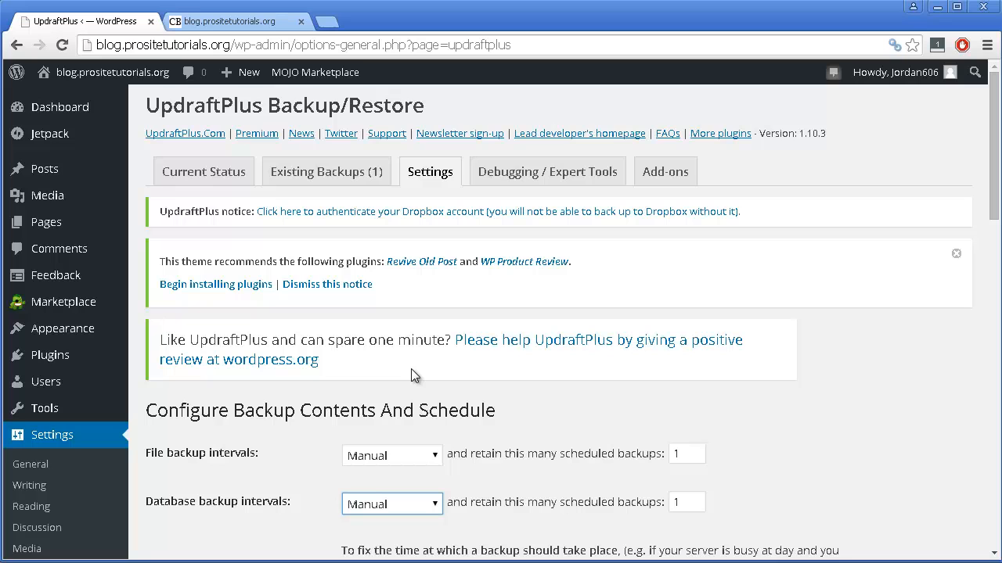
Set both the file backup interval and the database backup interval to Daily
{"action": "scroll", "coordinate": [428, 403], "scroll_direction": "down", "scroll_amount": 2}
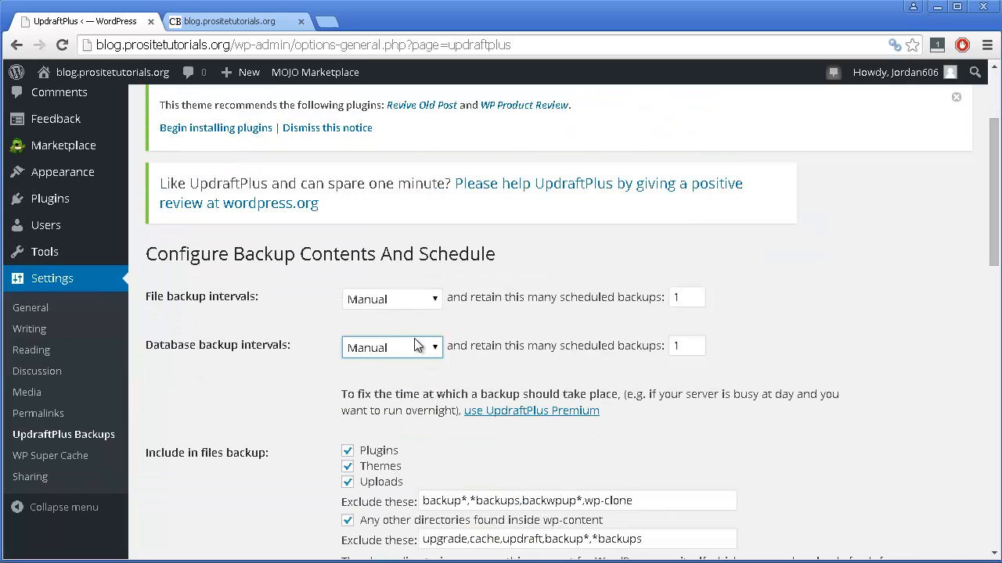
{"action": "scroll", "coordinate": [392, 347], "scroll_direction": "up", "scroll_amount": 2}
{"action": "scroll", "coordinate": [381, 351], "scroll_direction": "down", "scroll_amount": 2}
{"action": "left_click", "coordinate": [391, 301]}
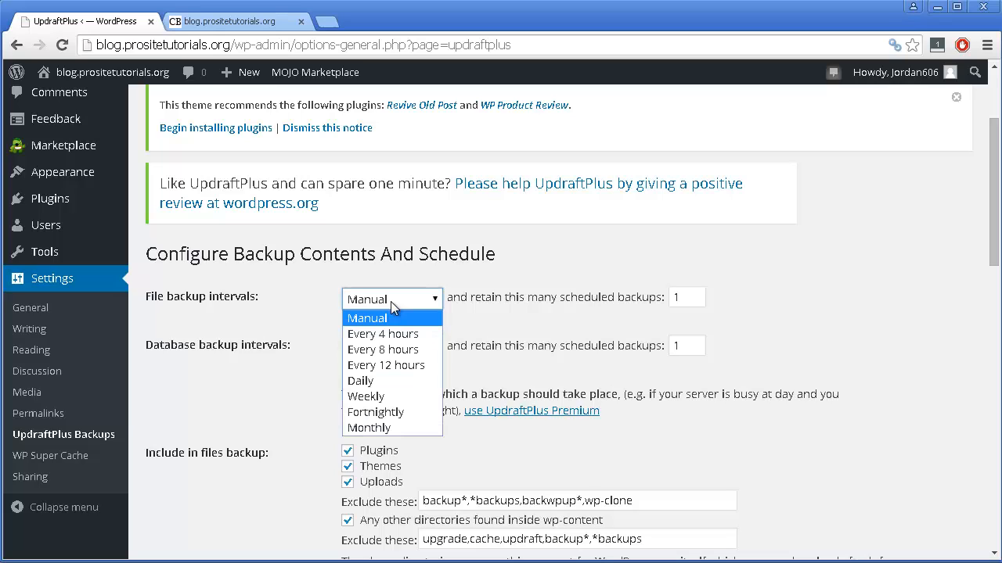
{"action": "left_click", "coordinate": [387, 382]}
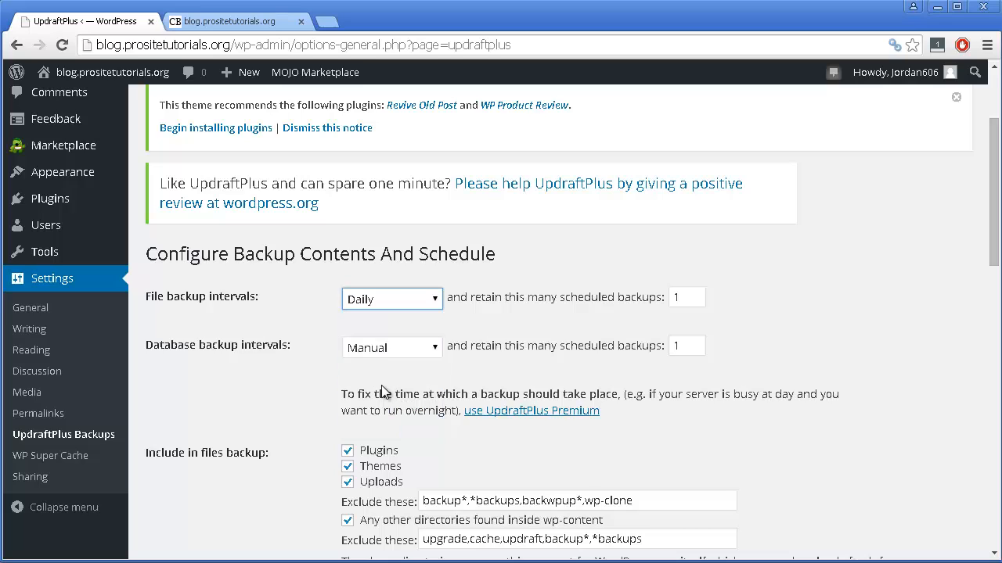
{"action": "left_click", "coordinate": [688, 306]}
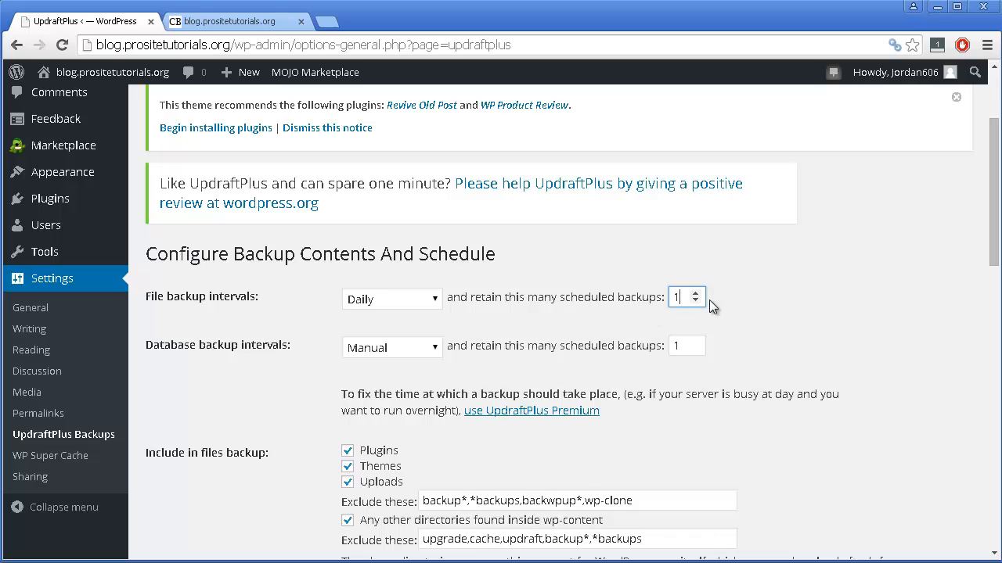
{"action": "left_click", "coordinate": [411, 351]}
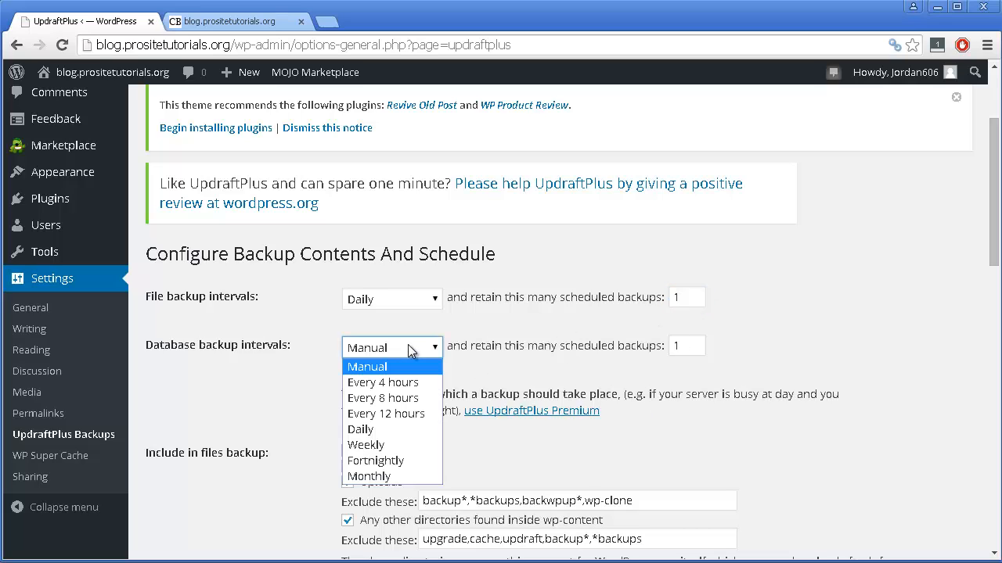
{"action": "left_click", "coordinate": [399, 429]}
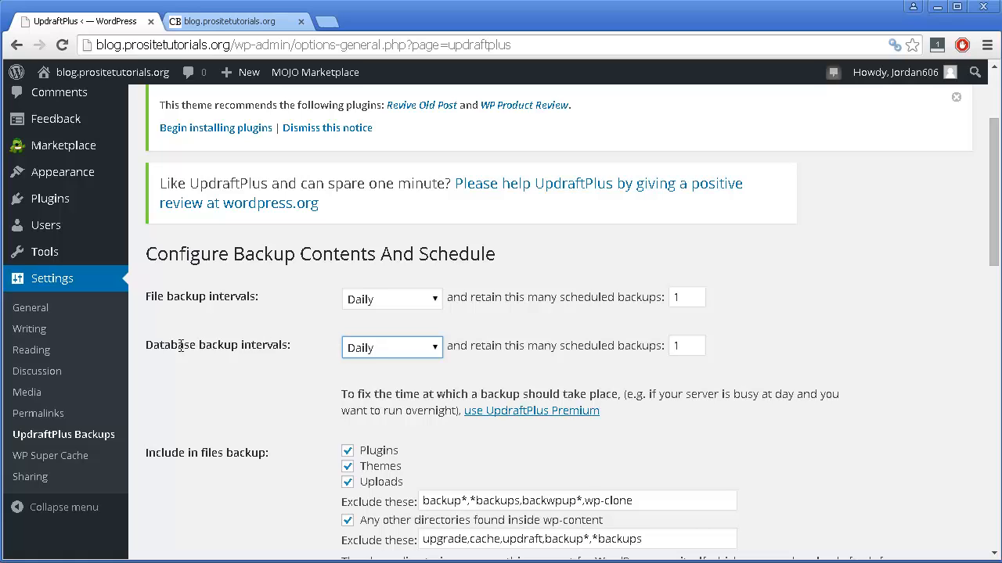
Examine the backup interval settings, the items included in the files backup, and the database options
{"action": "double_click", "coordinate": [181, 345]}
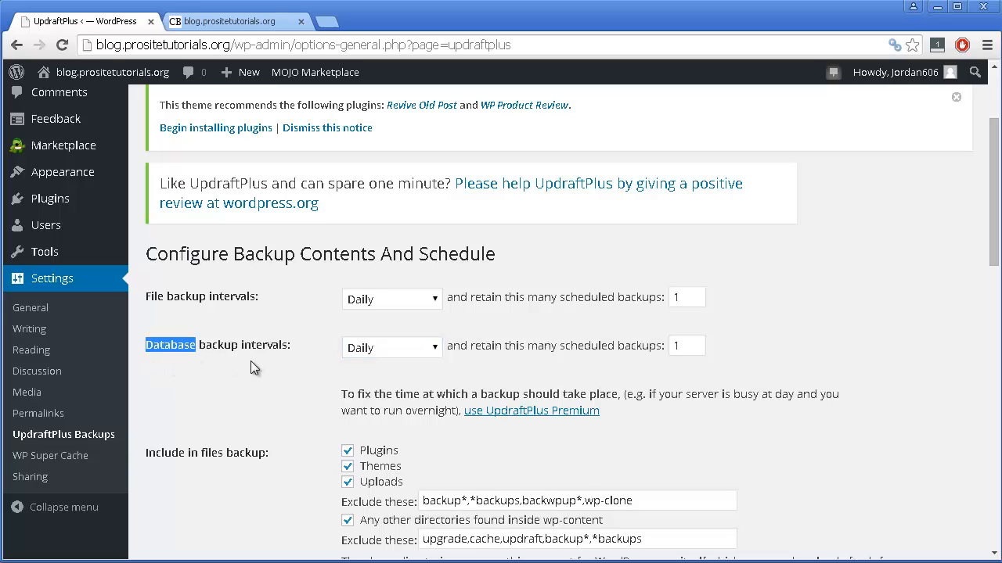
{"action": "scroll", "coordinate": [305, 365], "scroll_direction": "down", "scroll_amount": 1}
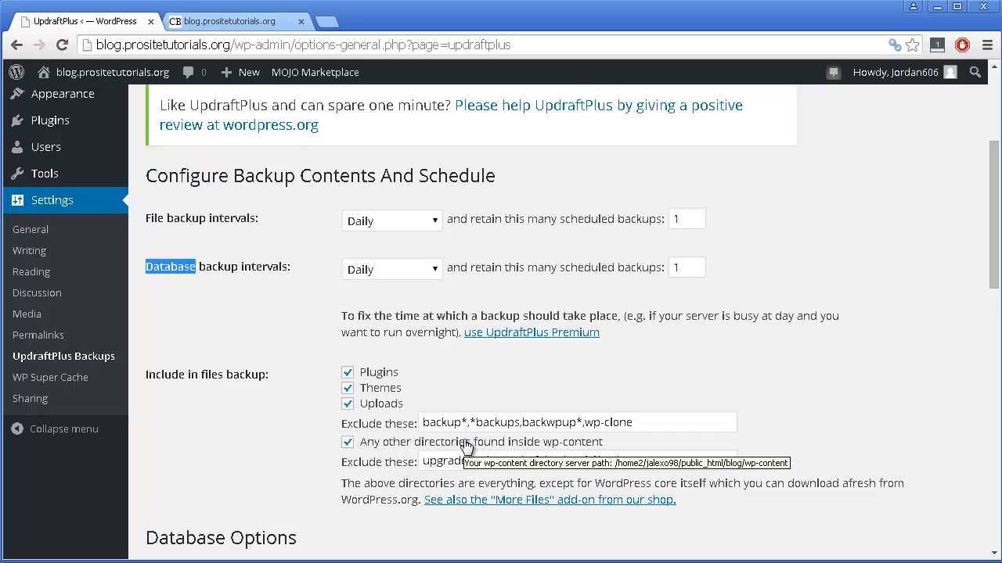
{"action": "scroll", "coordinate": [297, 380], "scroll_direction": "down", "scroll_amount": 1}
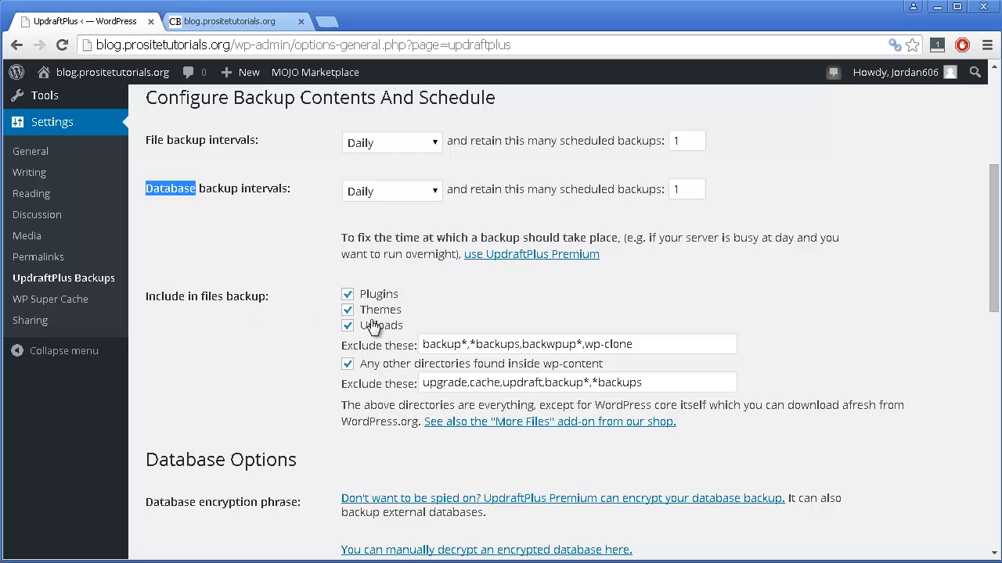
{"action": "scroll", "coordinate": [365, 407], "scroll_direction": "down", "scroll_amount": 1}
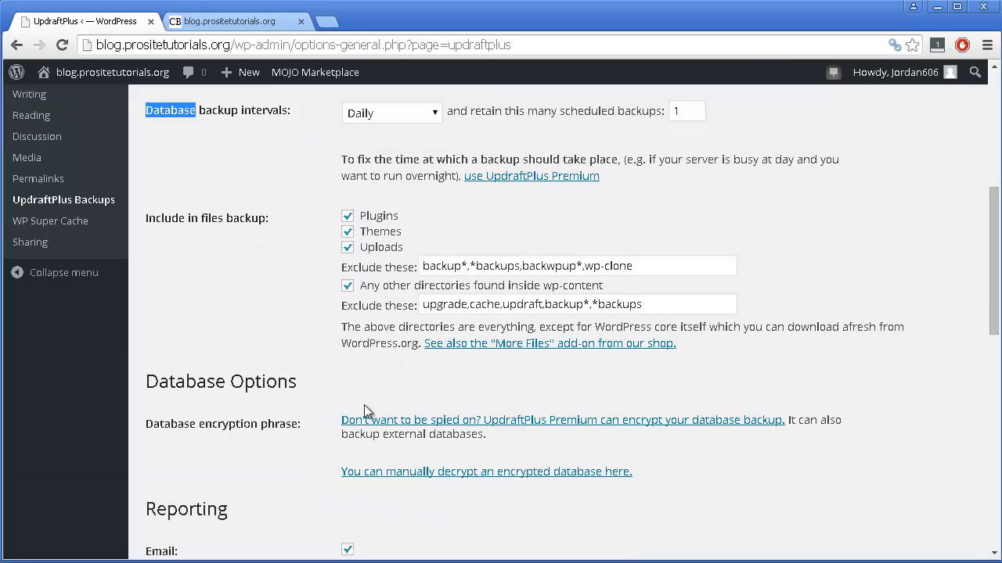
{"action": "scroll", "coordinate": [363, 407], "scroll_direction": "up", "scroll_amount": 1}
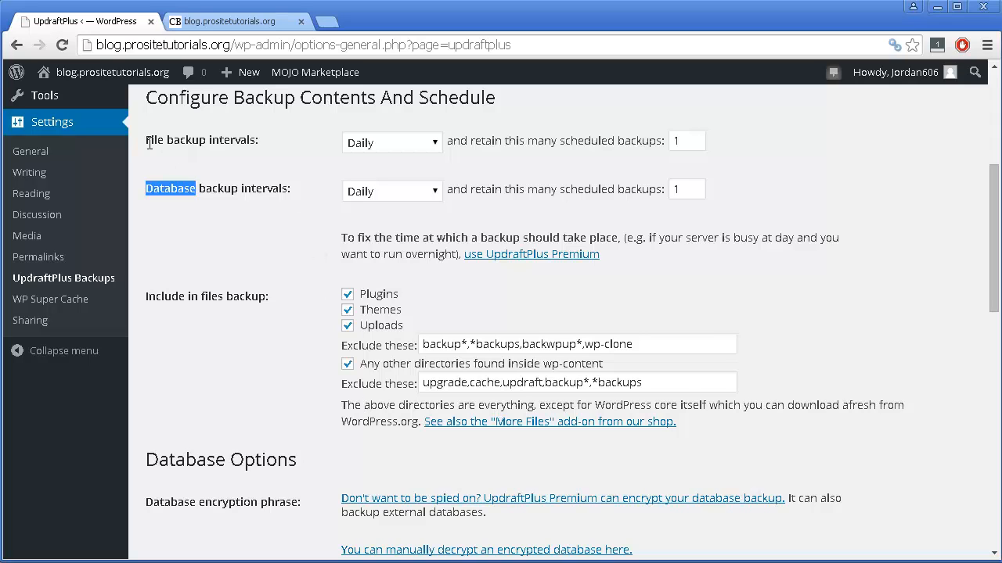
{"action": "left_click_drag", "start_coordinate": [149, 144], "coordinate": [276, 148]}
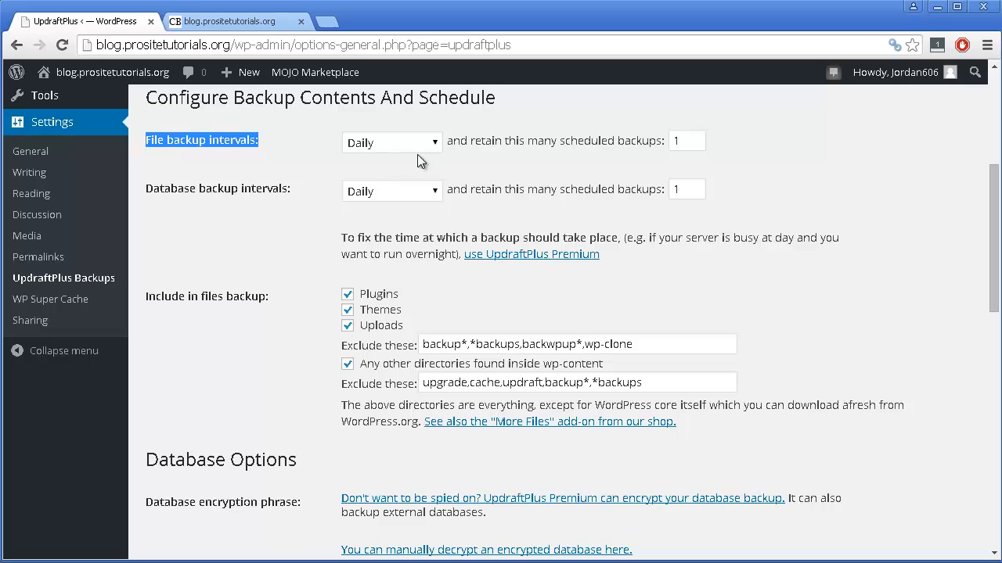
{"action": "left_click", "coordinate": [386, 151]}
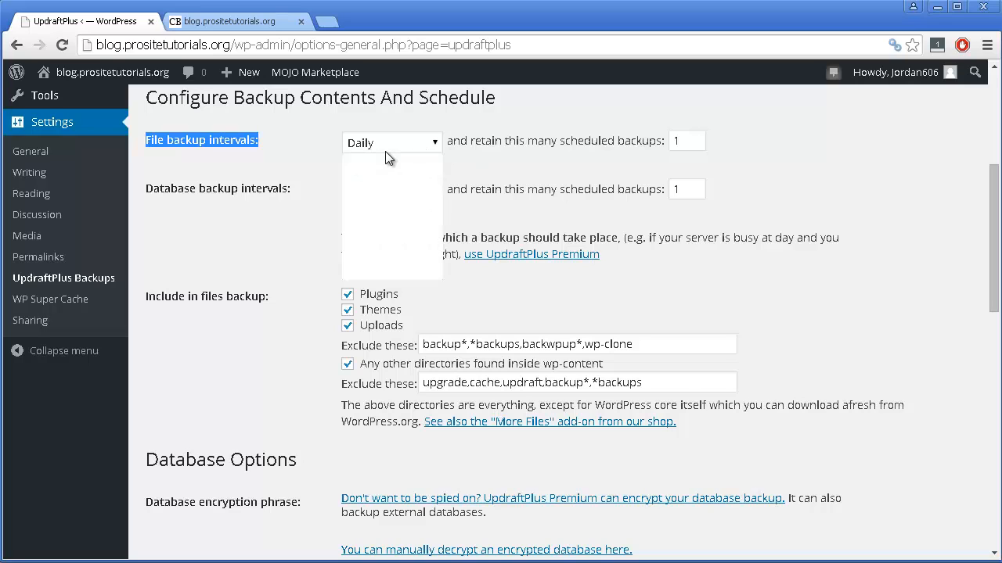
{"action": "left_click", "coordinate": [308, 153]}
{"action": "scroll", "coordinate": [332, 146], "scroll_direction": "down", "scroll_amount": 1}
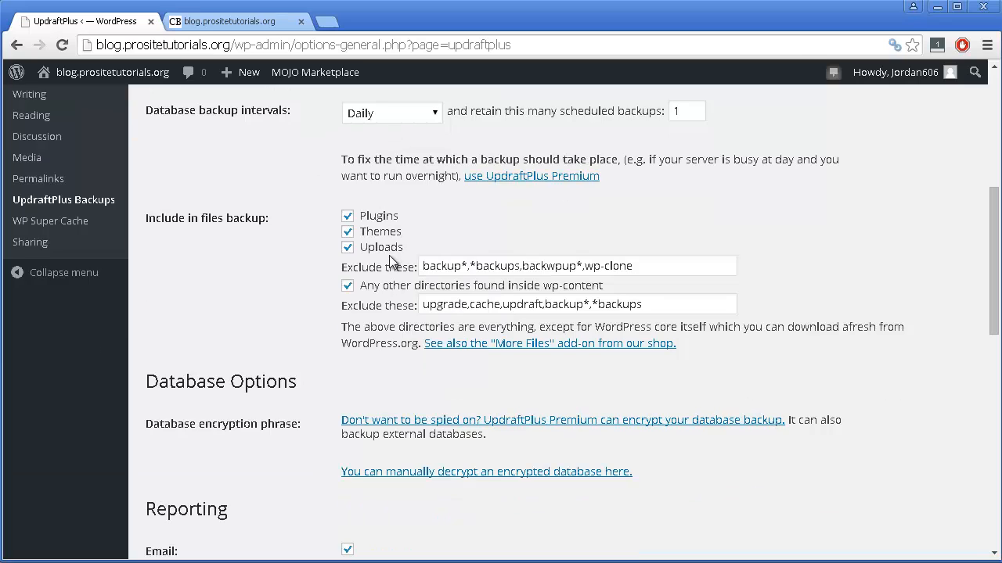
Keep the basic email report enabled and choose Dropbox as the remote storage for the backups
{"action": "scroll", "coordinate": [391, 255], "scroll_direction": "down", "scroll_amount": 1}
{"action": "scroll", "coordinate": [392, 258], "scroll_direction": "down", "scroll_amount": 1}
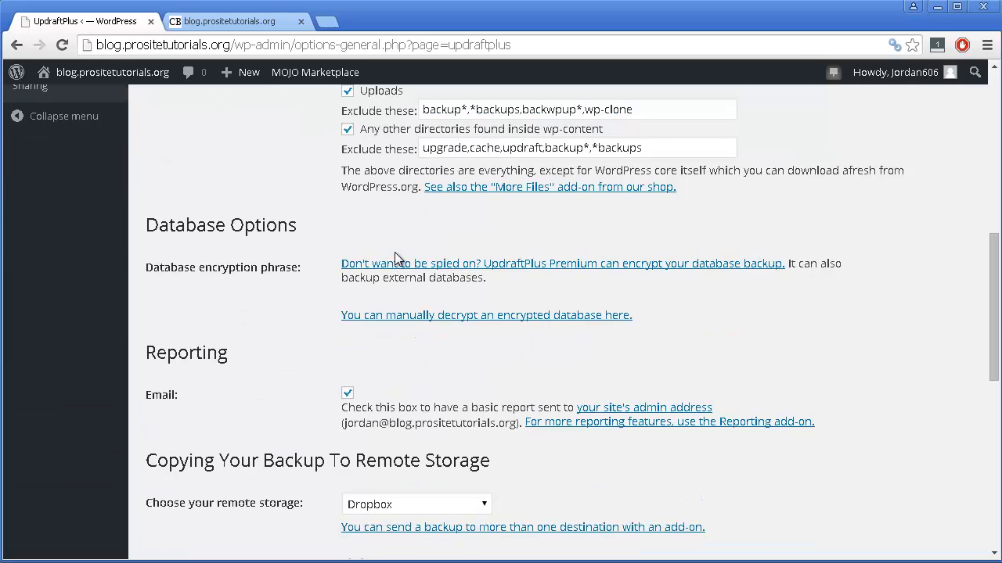
{"action": "scroll", "coordinate": [395, 252], "scroll_direction": "down", "scroll_amount": 1}
{"action": "scroll", "coordinate": [398, 259], "scroll_direction": "down", "scroll_amount": 1}
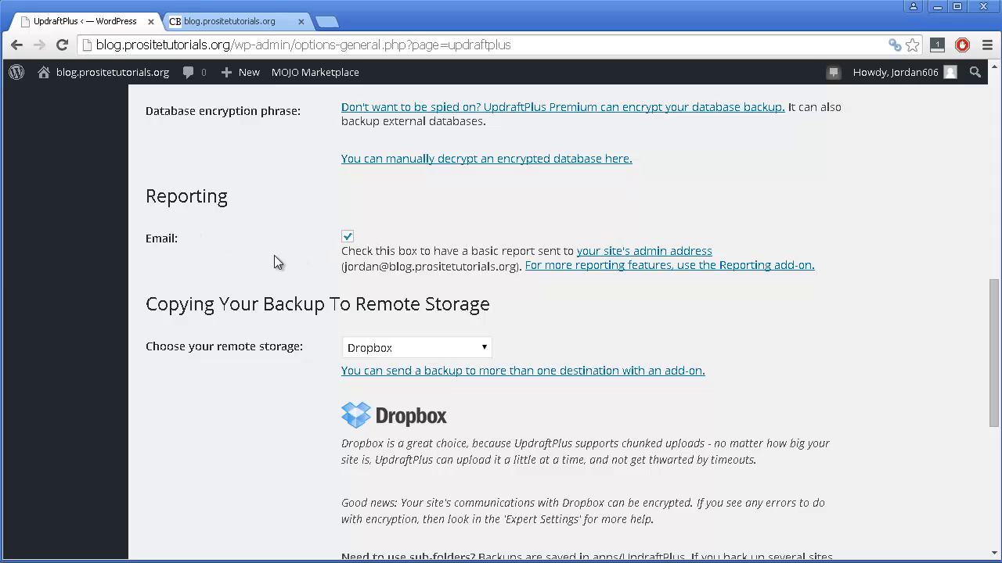
{"action": "left_click", "coordinate": [347, 236]}
{"action": "left_click", "coordinate": [347, 237]}
{"action": "scroll", "coordinate": [407, 313], "scroll_direction": "down", "scroll_amount": 1}
{"action": "left_click", "coordinate": [398, 269]}
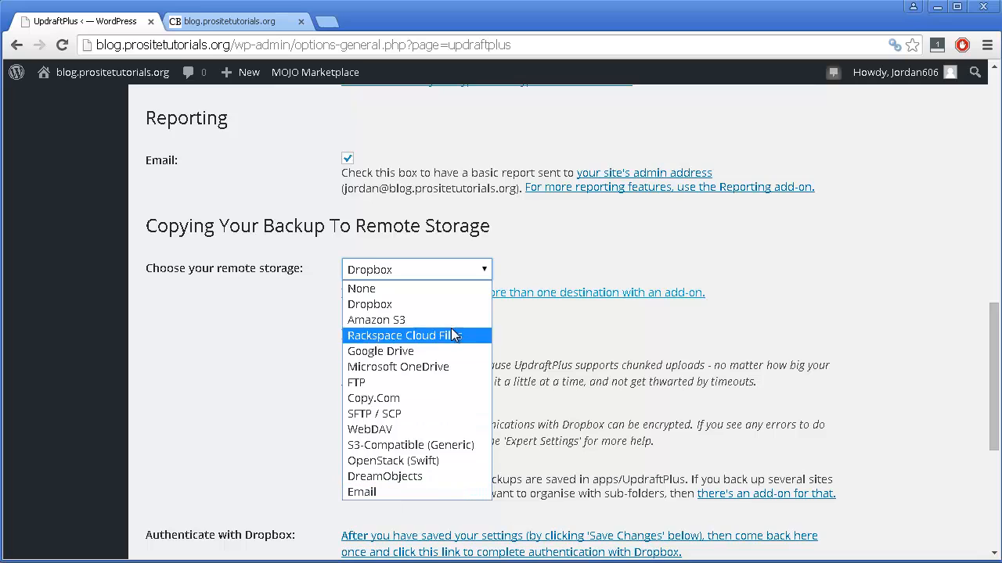
{"action": "left_click", "coordinate": [407, 305]}
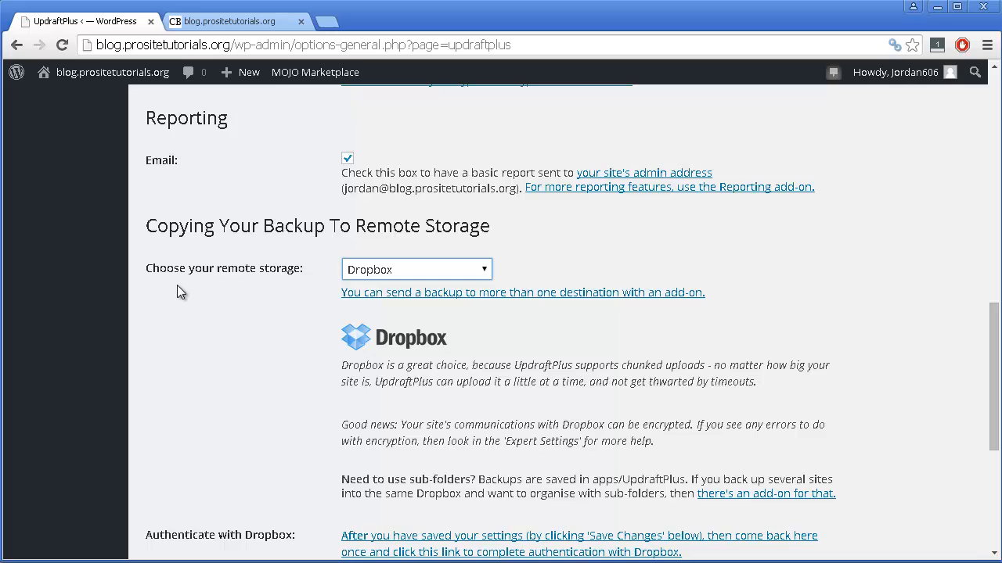
Open the Dropbox authentication link in a separate browser tab, view its sign-in page, and return to the UpdraftPlus settings
{"action": "scroll", "coordinate": [277, 235], "scroll_direction": "down", "scroll_amount": 1}
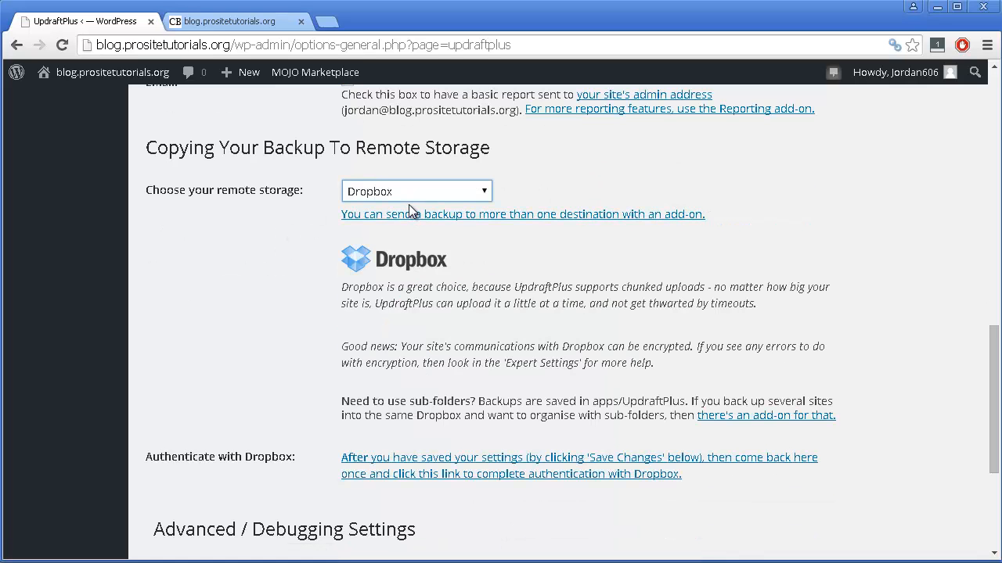
{"action": "scroll", "coordinate": [192, 331], "scroll_direction": "down", "scroll_amount": 2}
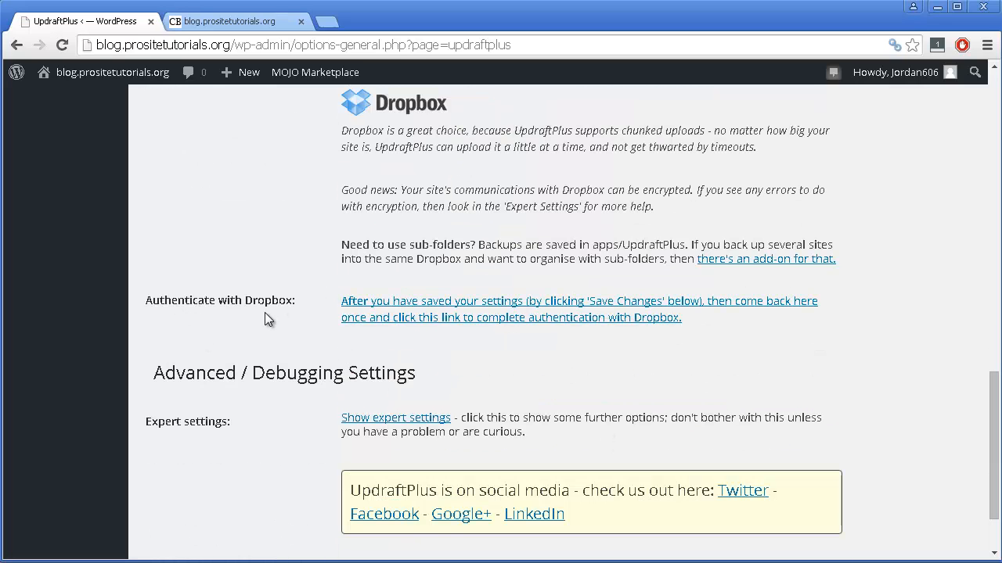
{"action": "left_click", "coordinate": [386, 313]}
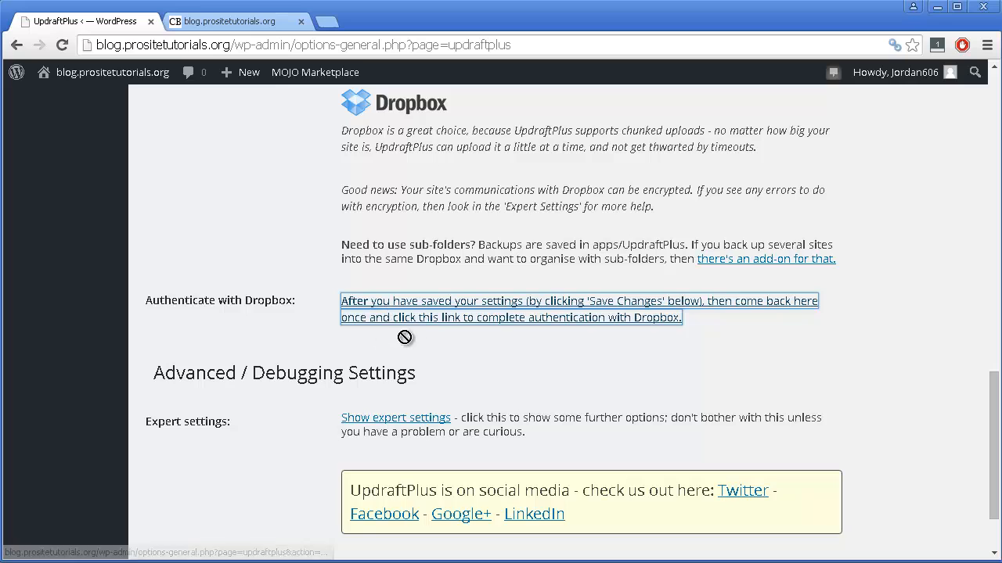
{"action": "right_click", "coordinate": [455, 305]}
{"action": "left_click", "coordinate": [491, 314]}
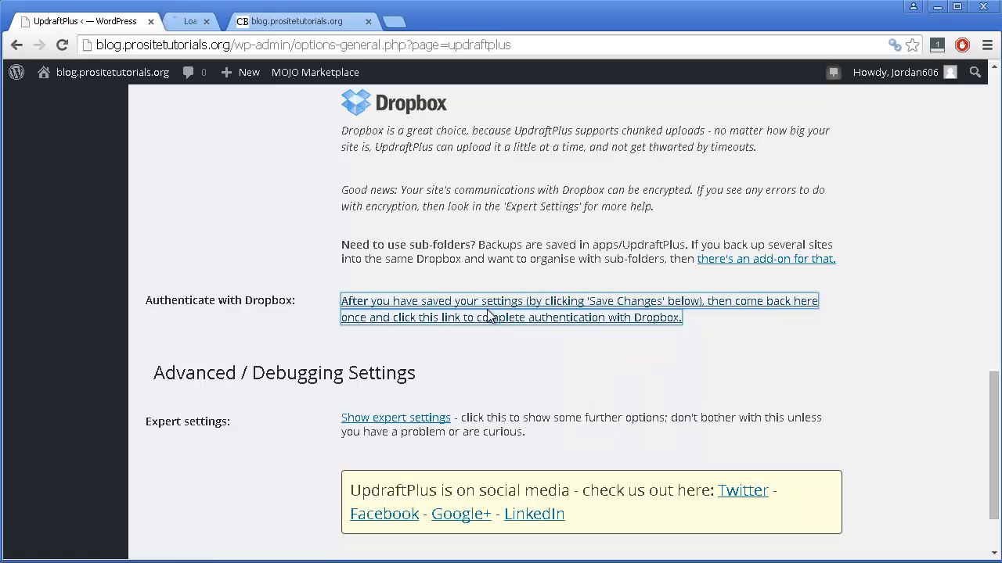
{"action": "left_click", "coordinate": [241, 26]}
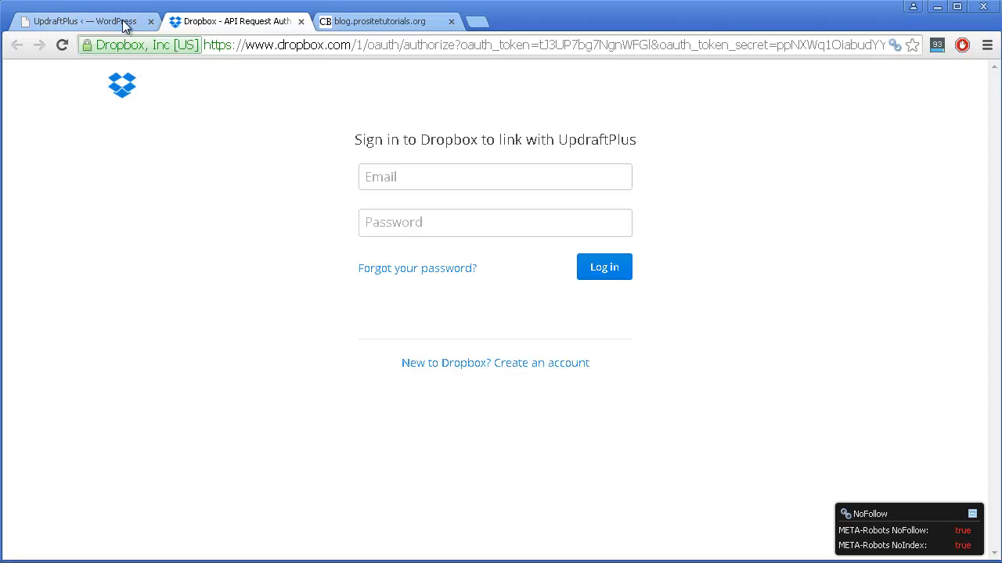
{"action": "left_click", "coordinate": [74, 25]}
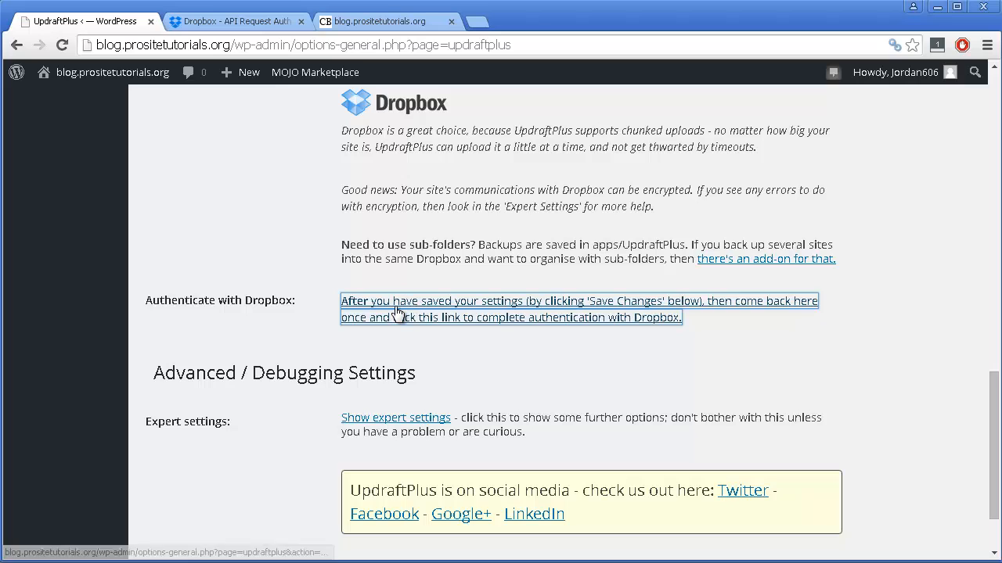
Save the changed UpdraftPlus settings
{"action": "scroll", "coordinate": [517, 332], "scroll_direction": "down", "scroll_amount": 2}
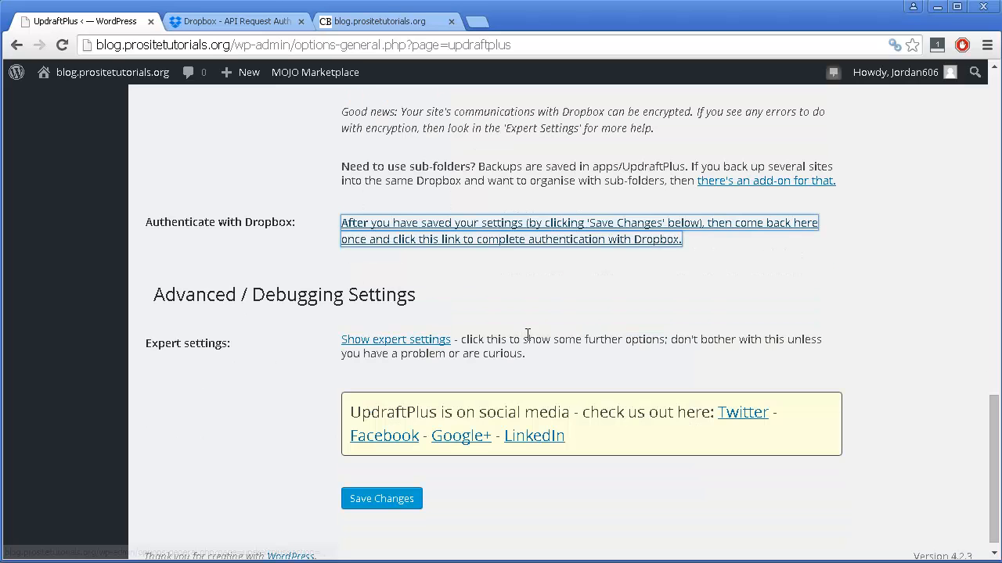
{"action": "scroll", "coordinate": [504, 331], "scroll_direction": "down", "scroll_amount": 1}
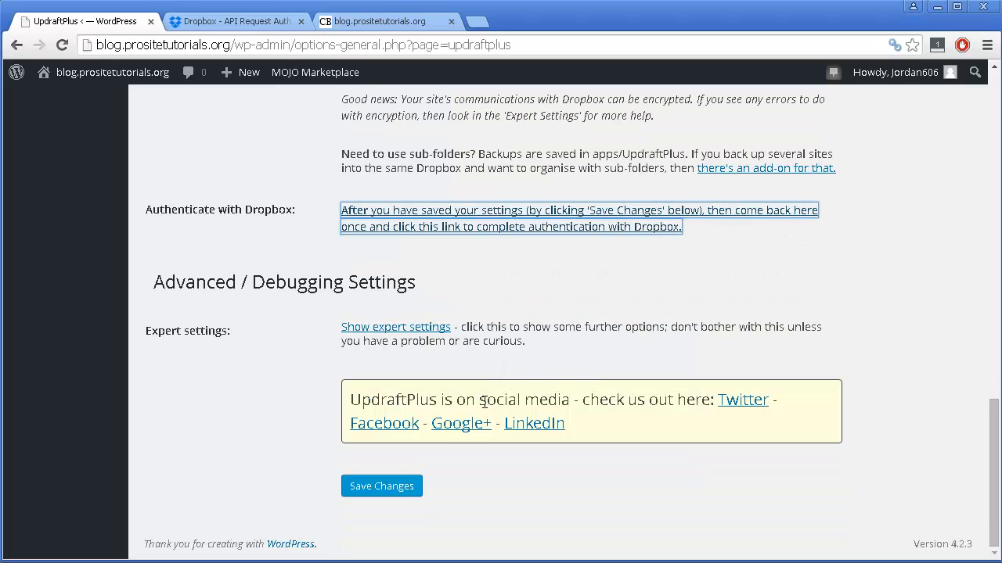
{"action": "left_click", "coordinate": [381, 489]}
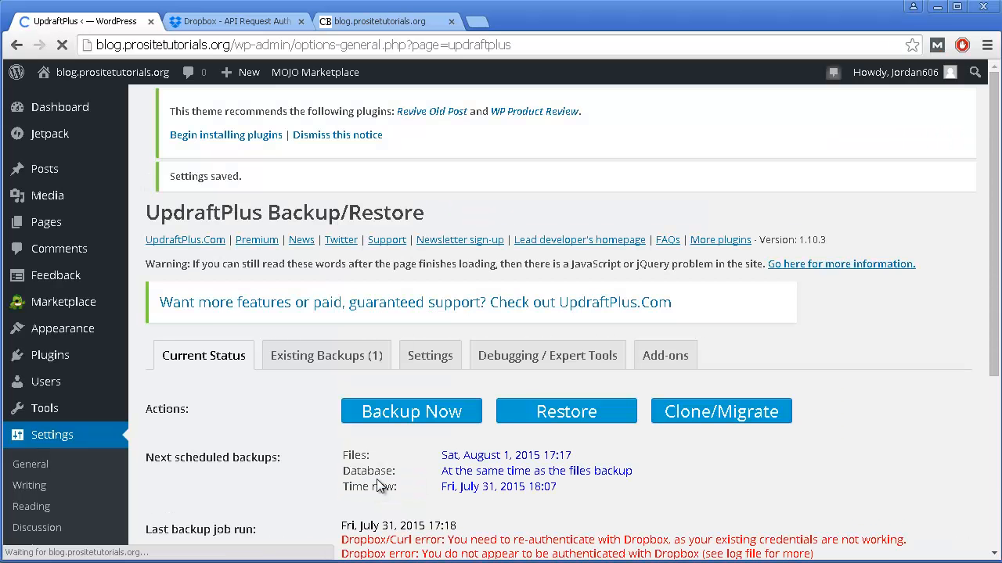
Review the UpdraftPlus current status, including the next scheduled backups, the last backup job and the last log message
{"action": "scroll", "coordinate": [379, 476], "scroll_direction": "down", "scroll_amount": 2}
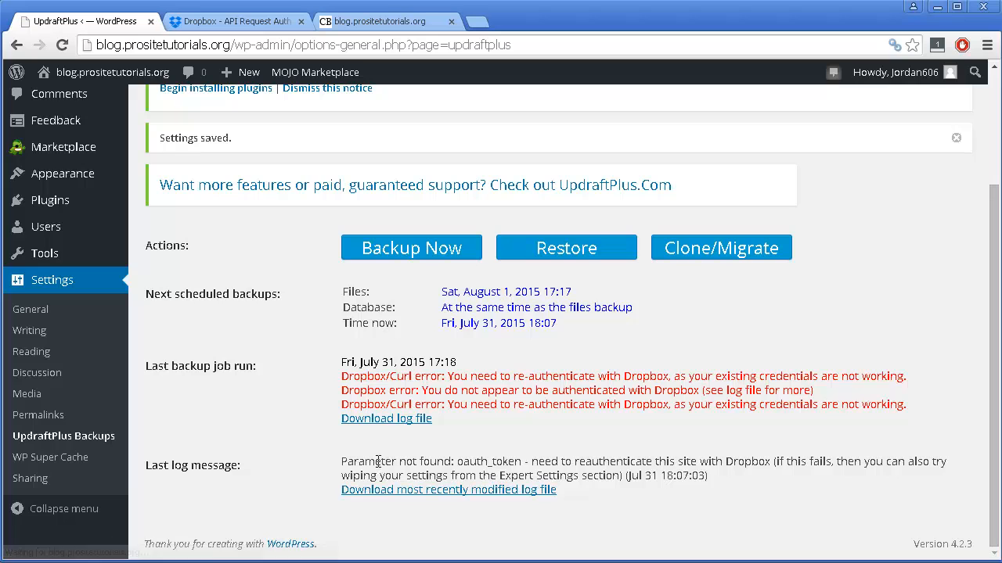
{"action": "scroll", "coordinate": [423, 426], "scroll_direction": "up", "scroll_amount": 2}
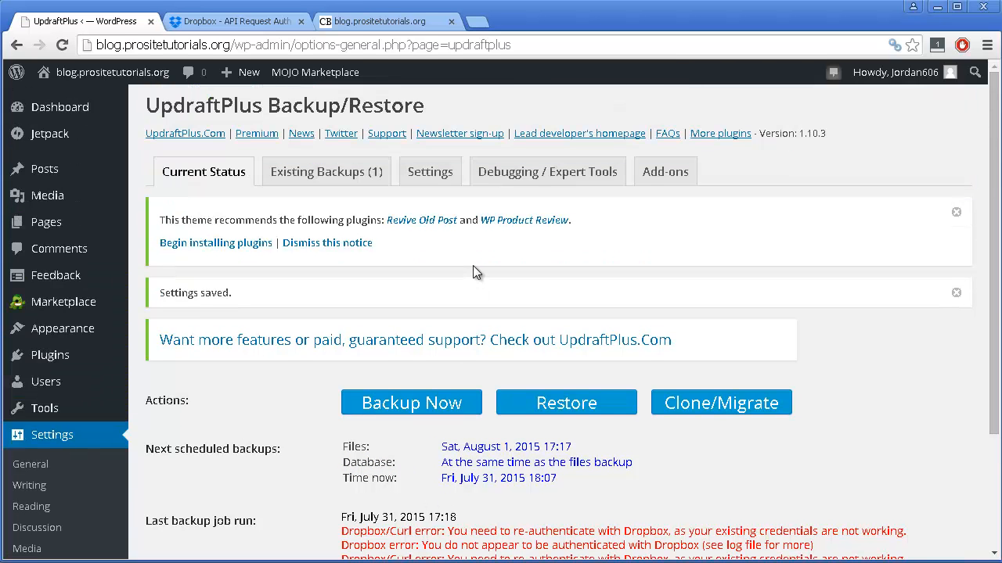
{"action": "scroll", "coordinate": [473, 265], "scroll_direction": "down", "scroll_amount": 1}
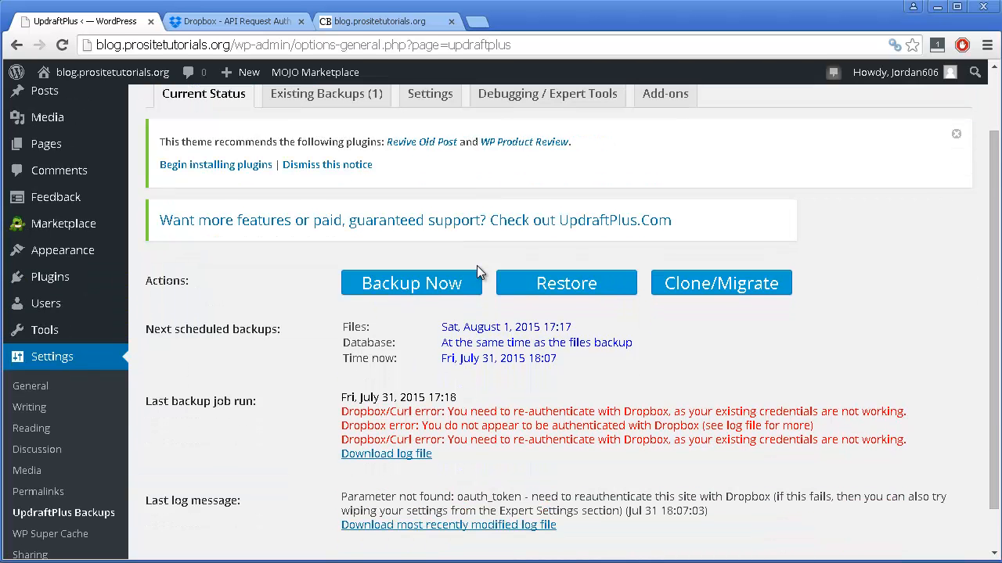
{"action": "scroll", "coordinate": [476, 266], "scroll_direction": "up", "scroll_amount": 1}
{"action": "scroll", "coordinate": [476, 271], "scroll_direction": "down", "scroll_amount": 1}
{"action": "scroll", "coordinate": [476, 271], "scroll_direction": "down", "scroll_amount": 1}
{"action": "scroll", "coordinate": [476, 269], "scroll_direction": "up", "scroll_amount": 2}
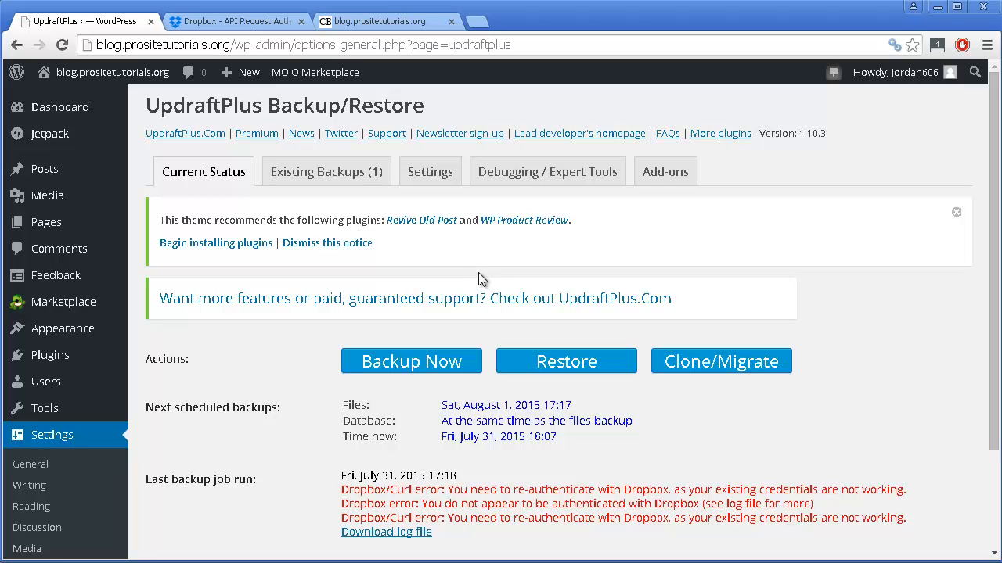
{"action": "scroll", "coordinate": [67, 422], "scroll_direction": "down", "scroll_amount": 2}
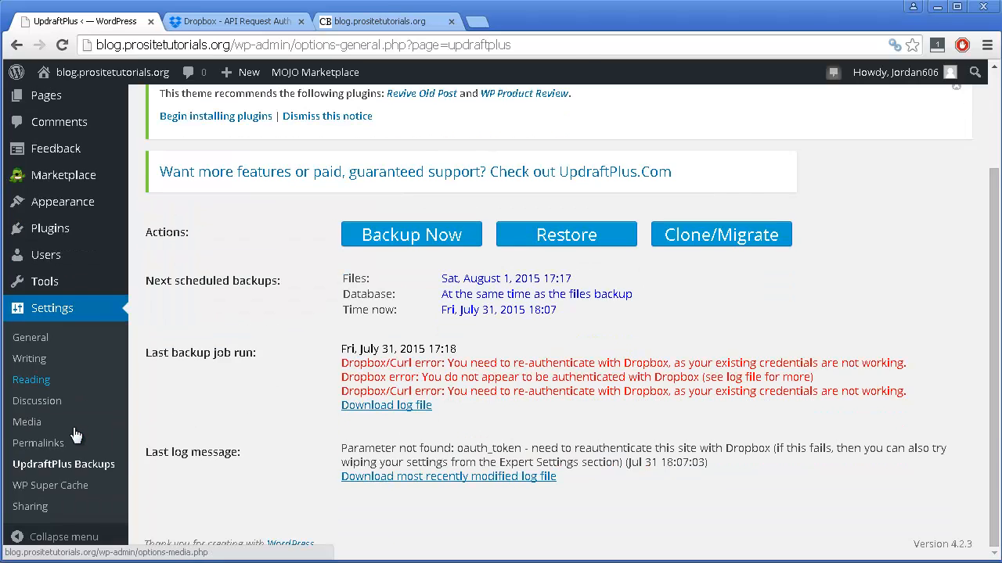
Open the page for adding new plugins and search the plugin directory for "wp super cache"
{"action": "scroll", "coordinate": [82, 477], "scroll_direction": "up", "scroll_amount": 2}
{"action": "scroll", "coordinate": [47, 462], "scroll_direction": "down", "scroll_amount": 2}
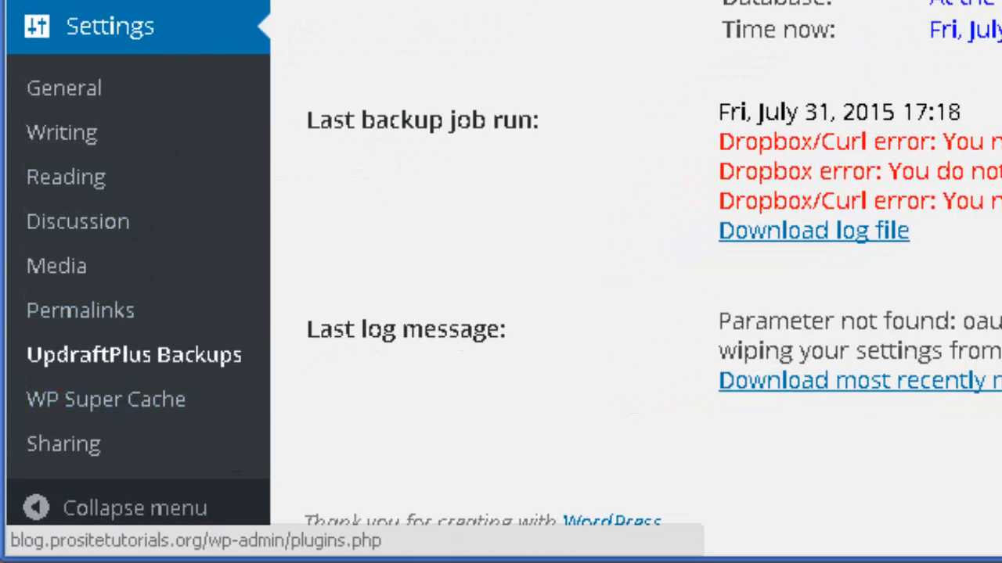
{"action": "scroll", "coordinate": [180, 128], "scroll_direction": "up", "scroll_amount": 2}
{"action": "scroll", "coordinate": [158, 140], "scroll_direction": "down", "scroll_amount": 2}
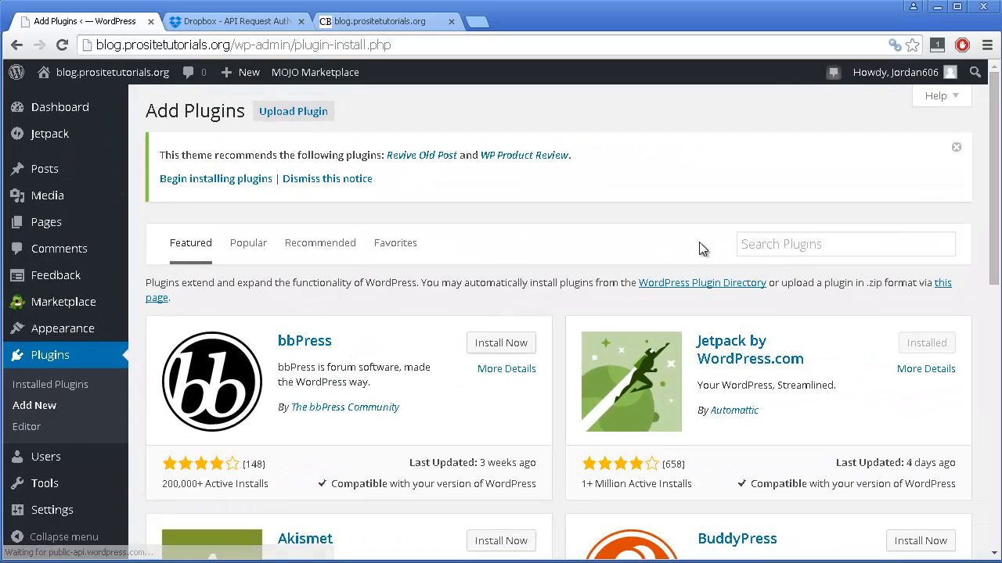
{"action": "left_click", "coordinate": [798, 244]}
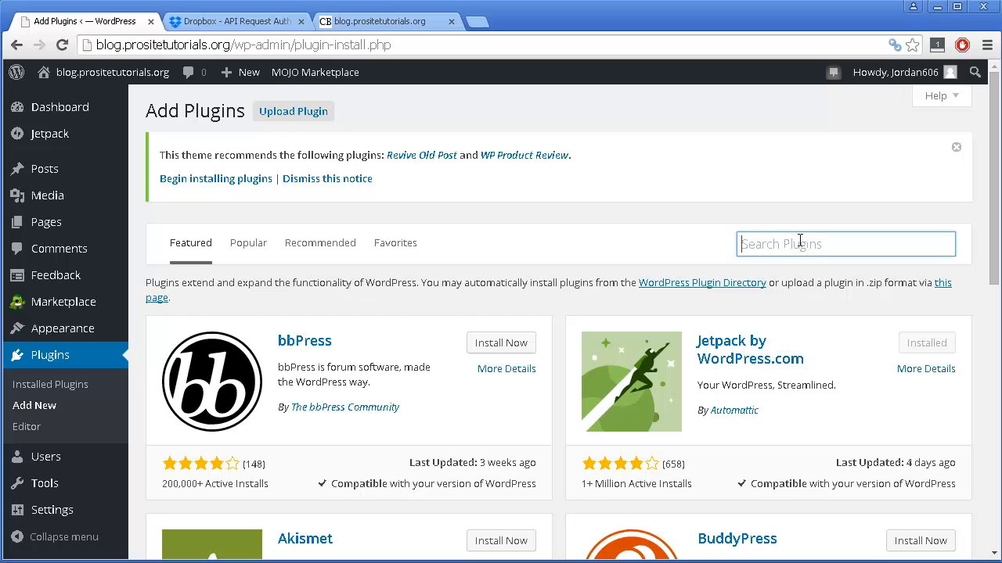
{"action": "type", "text": "wp"}
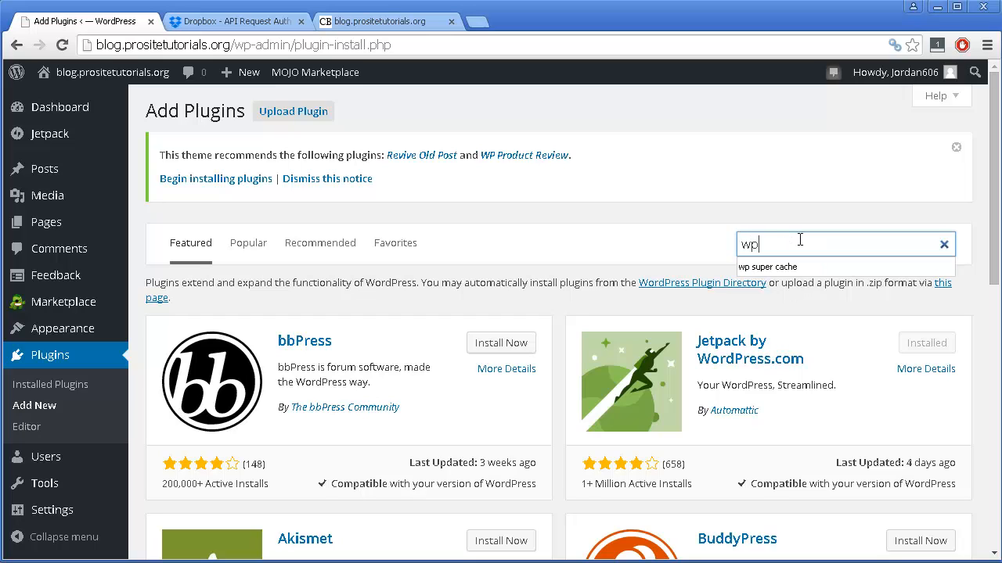
{"action": "type", "text": " super "}
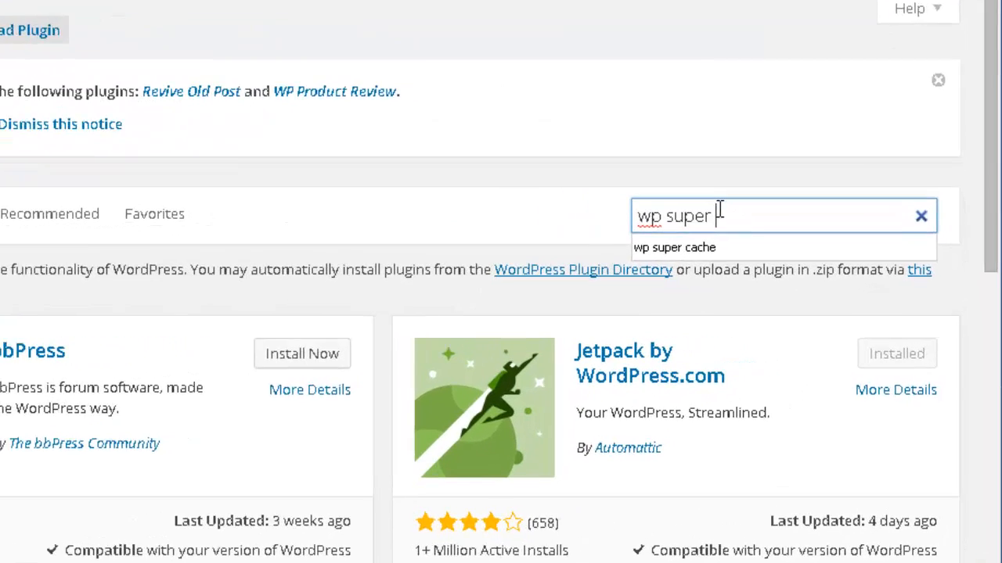
{"action": "type", "text": "cache"}
{"action": "key", "text": "BackSpace"}
{"action": "key", "text": "BackSpace"}
{"action": "type", "text": "che"}
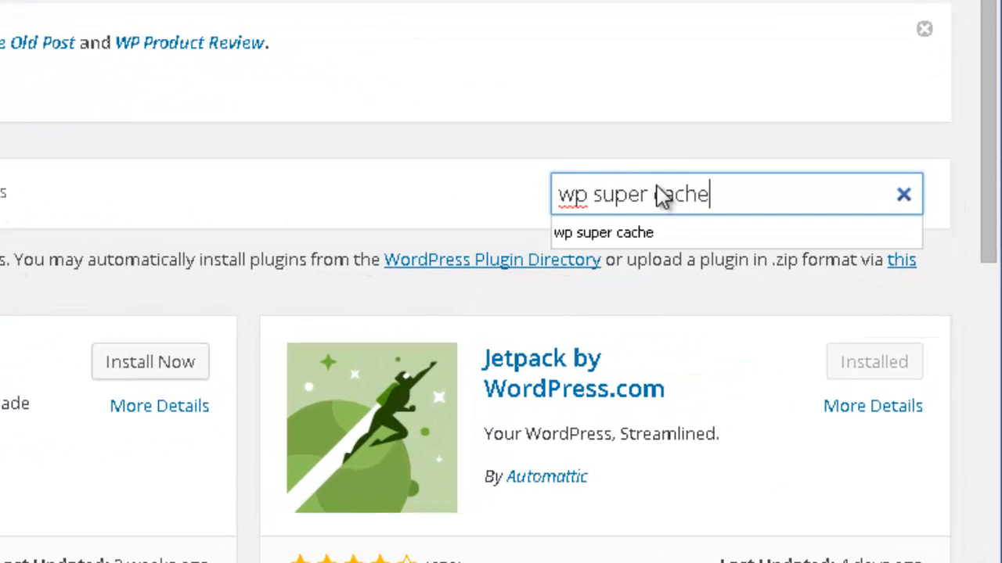
{"action": "key", "text": "Return"}
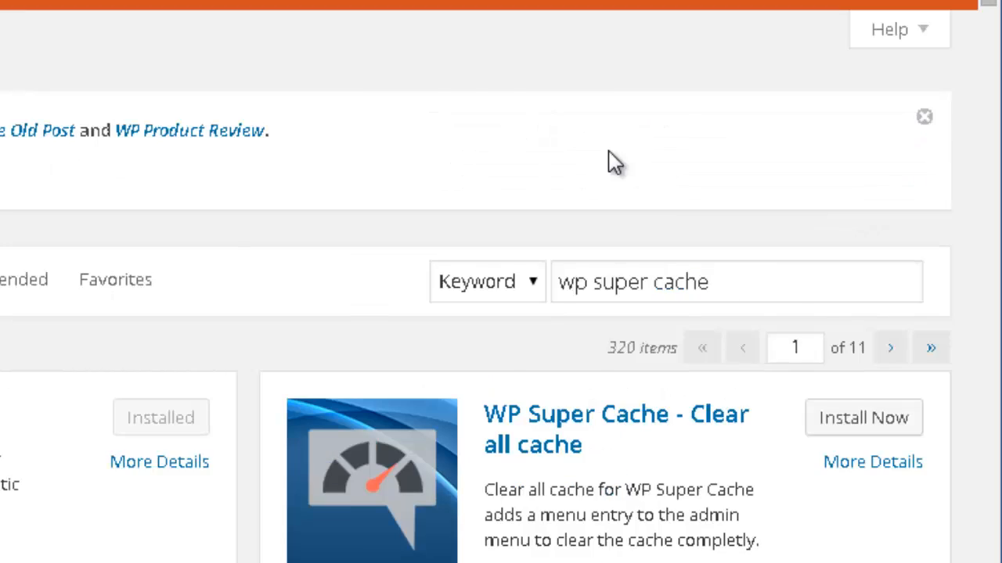
Examine the WP Super Cache entry and the related caching plugins in the search results
{"action": "scroll", "coordinate": [611, 55], "scroll_direction": "down", "scroll_amount": 2}
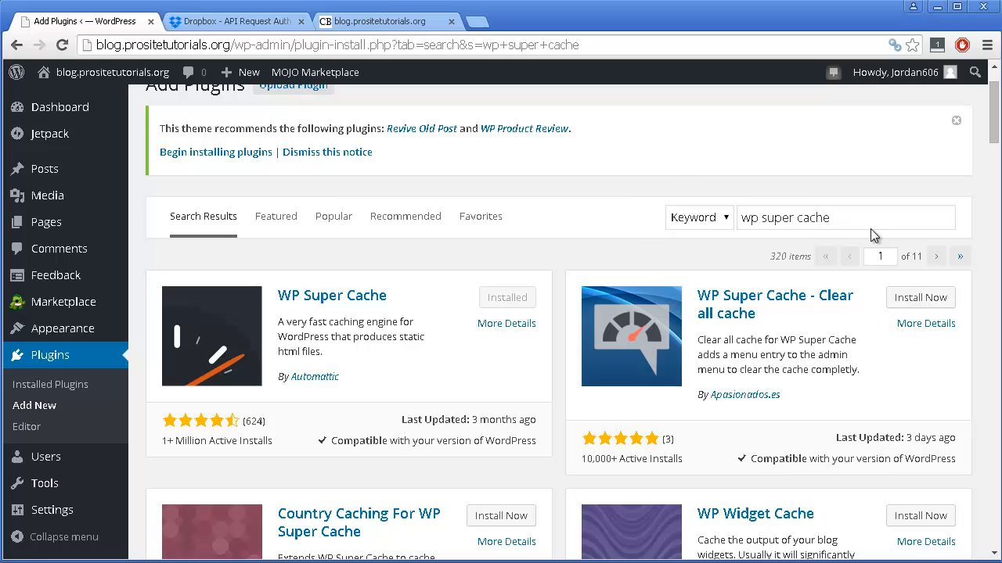
{"action": "scroll", "coordinate": [389, 336], "scroll_direction": "up", "scroll_amount": 2}
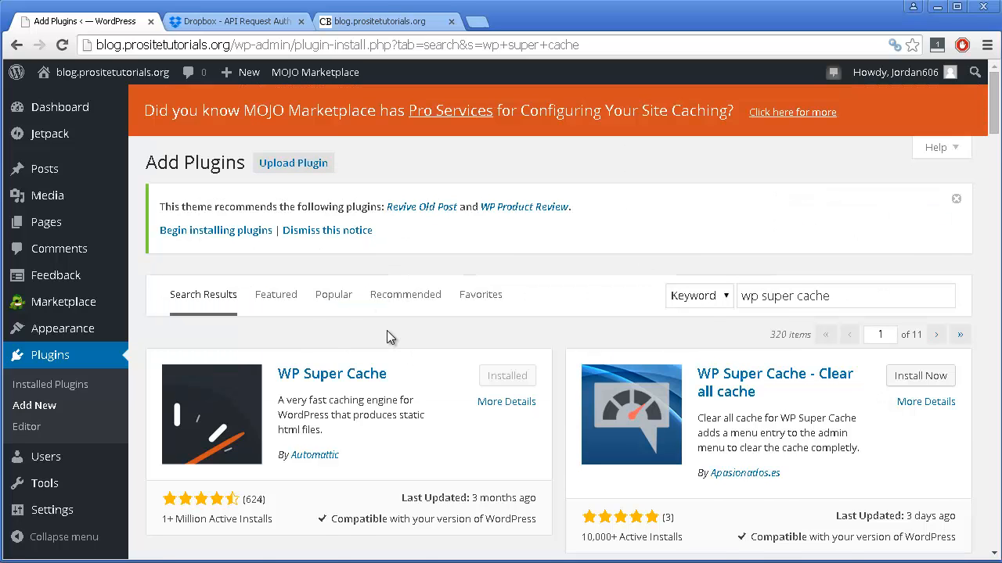
{"action": "scroll", "coordinate": [386, 330], "scroll_direction": "down", "scroll_amount": 2}
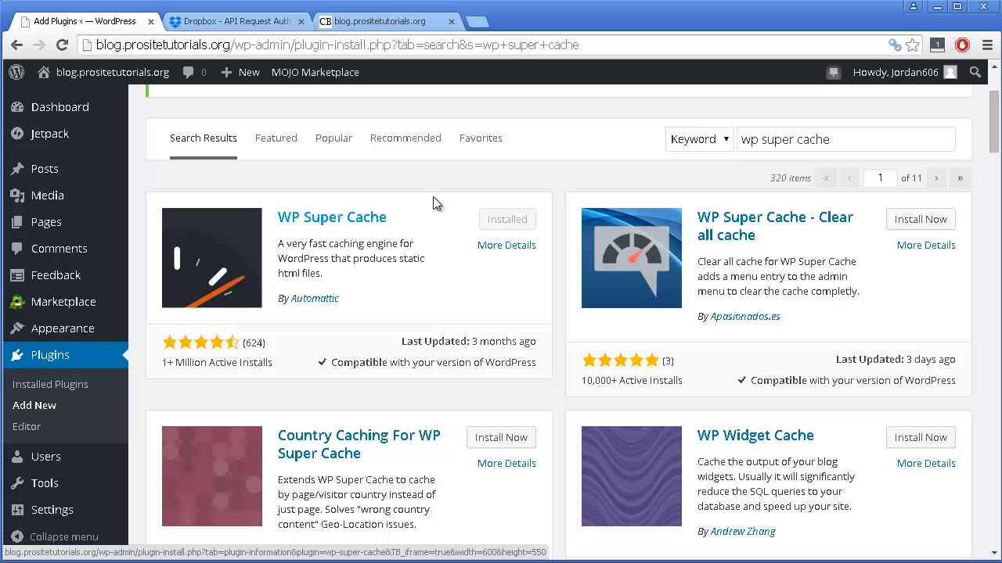
{"action": "scroll", "coordinate": [352, 363], "scroll_direction": "down", "scroll_amount": 1}
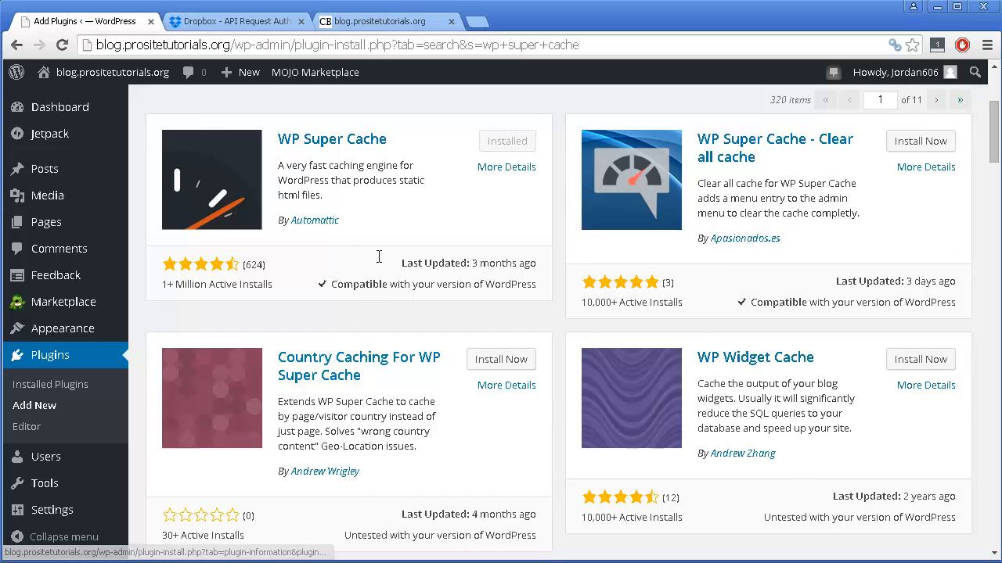
{"action": "scroll", "coordinate": [376, 257], "scroll_direction": "up", "scroll_amount": 1}
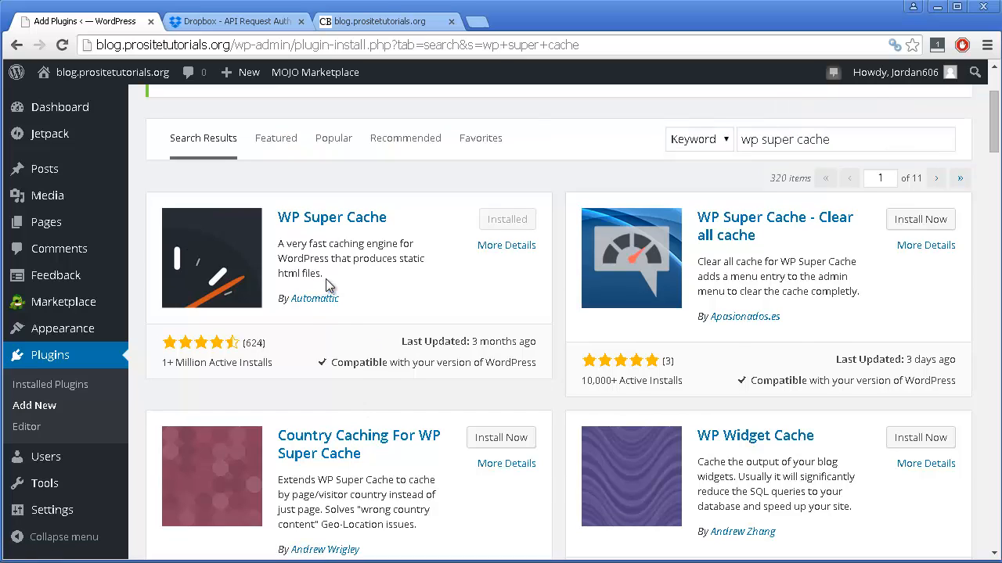
{"action": "scroll", "coordinate": [385, 292], "scroll_direction": "down", "scroll_amount": 1}
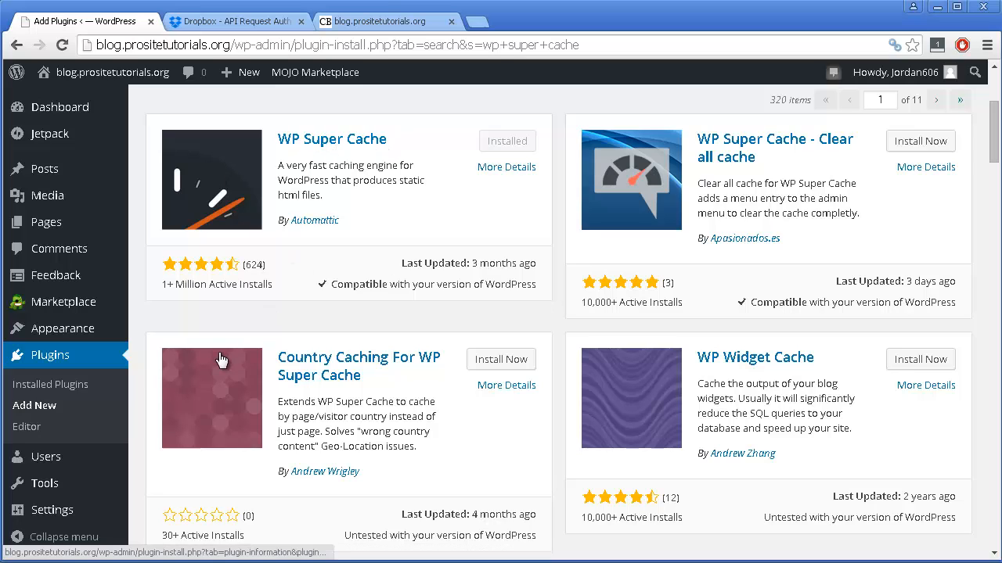
{"action": "scroll", "coordinate": [218, 345], "scroll_direction": "down", "scroll_amount": 1}
Open the WP Super Cache settings, turn caching on and update the status
{"action": "mouse_move", "coordinate": [63, 510]}
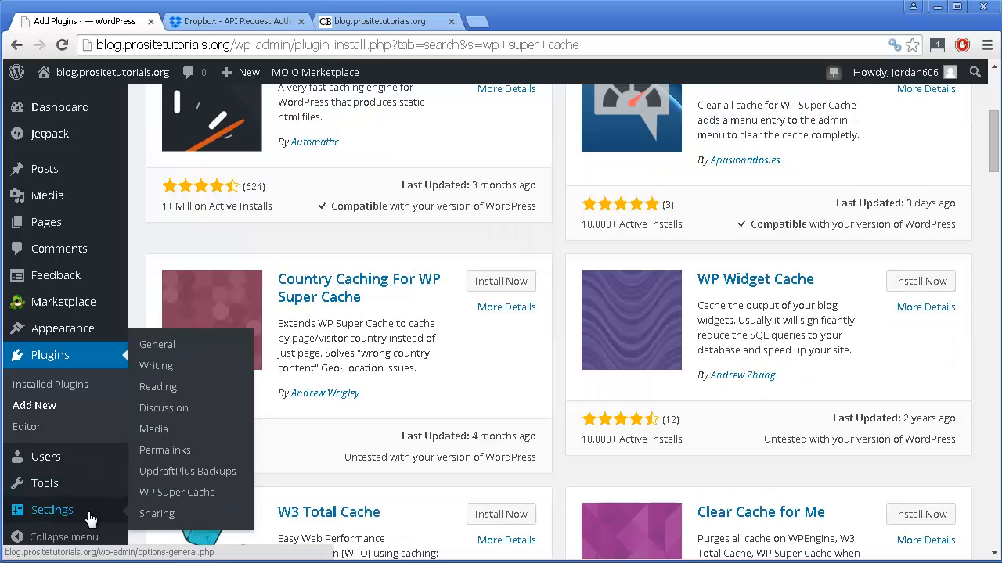
{"action": "left_click", "coordinate": [177, 497]}
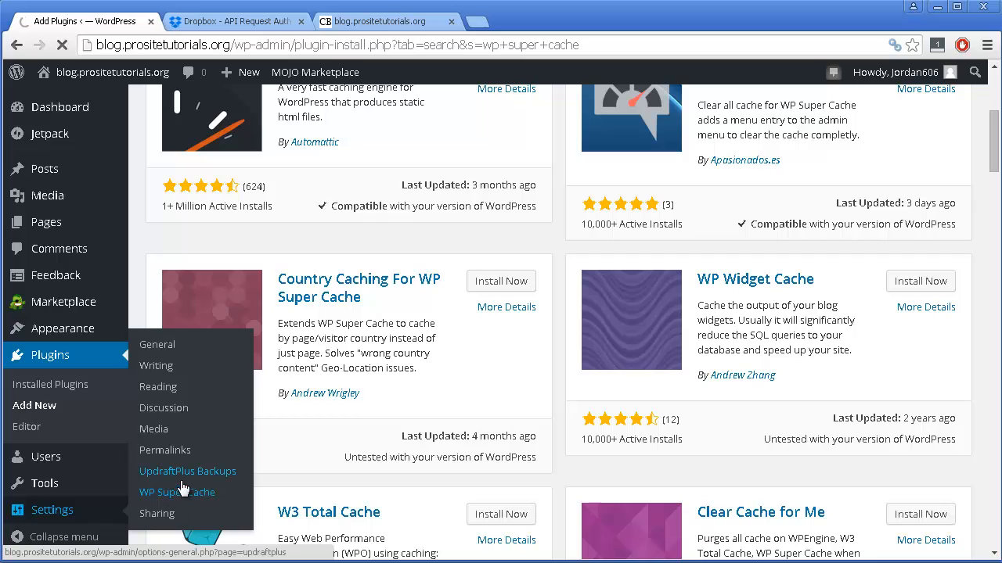
{"action": "scroll", "coordinate": [537, 351], "scroll_direction": "down", "scroll_amount": 1}
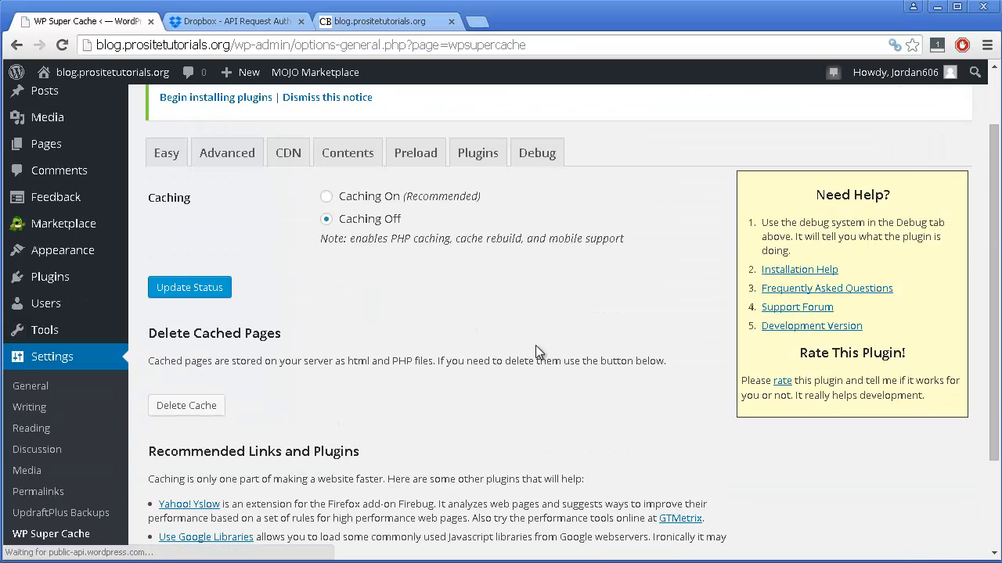
{"action": "left_click", "coordinate": [326, 199]}
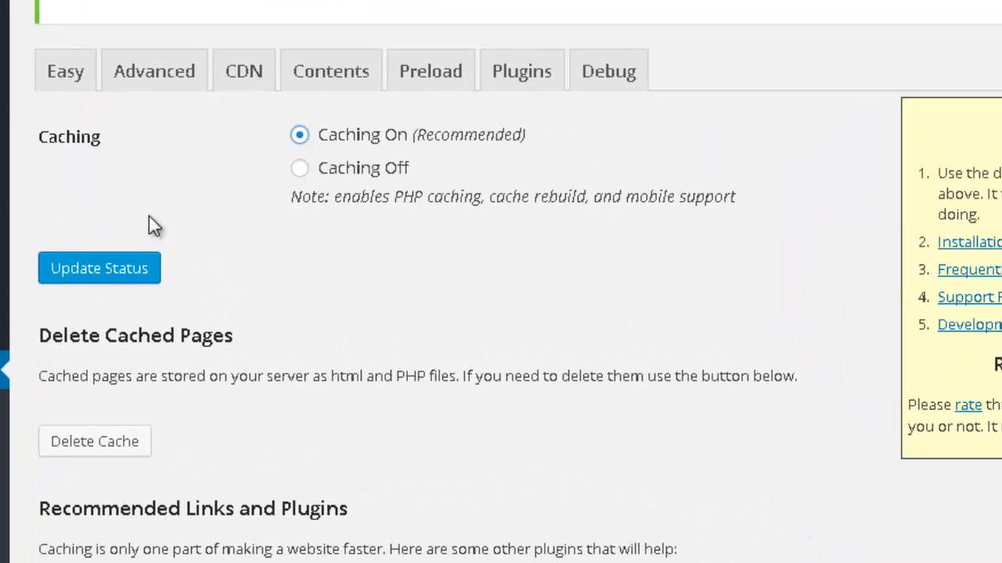
{"action": "left_click", "coordinate": [113, 274]}
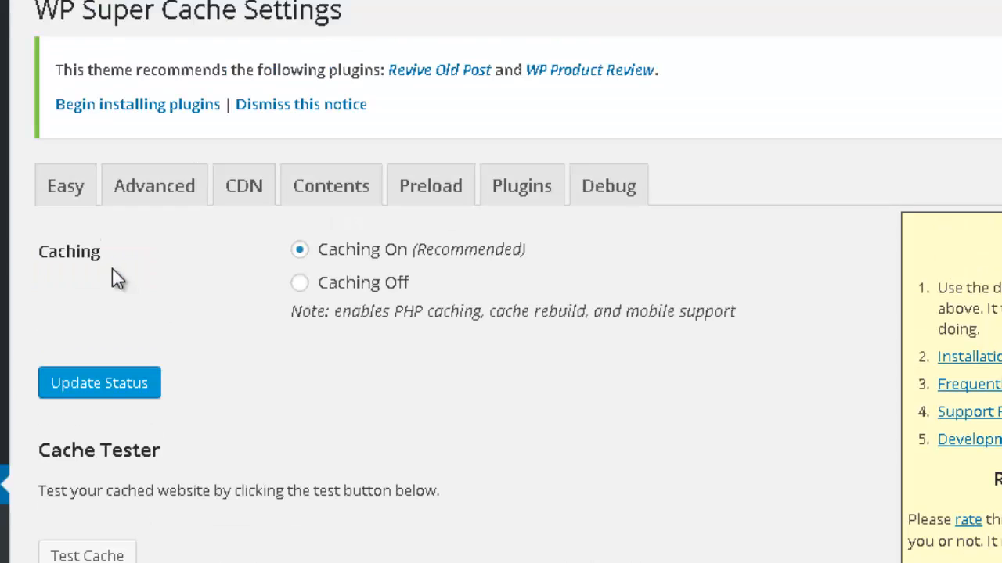
Review the advanced WP Super Cache settings, including the caching method, miscellaneous options, mobile support, expiry time and garbage collection
{"action": "left_click", "coordinate": [189, 189]}
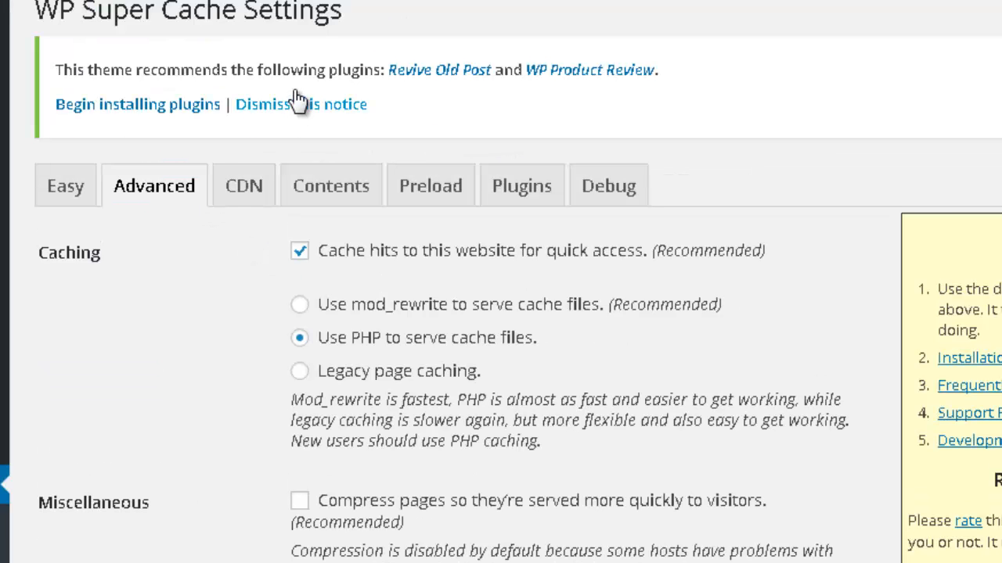
{"action": "scroll", "coordinate": [380, 24], "scroll_direction": "down", "scroll_amount": 4}
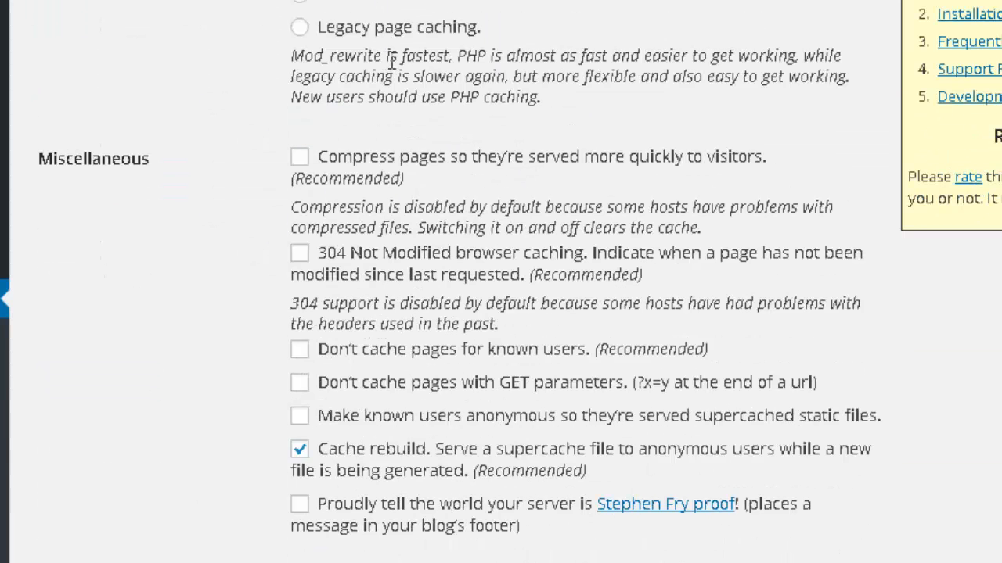
{"action": "scroll", "coordinate": [438, 51], "scroll_direction": "down", "scroll_amount": 3}
{"action": "scroll", "coordinate": [577, 88], "scroll_direction": "up", "scroll_amount": 3}
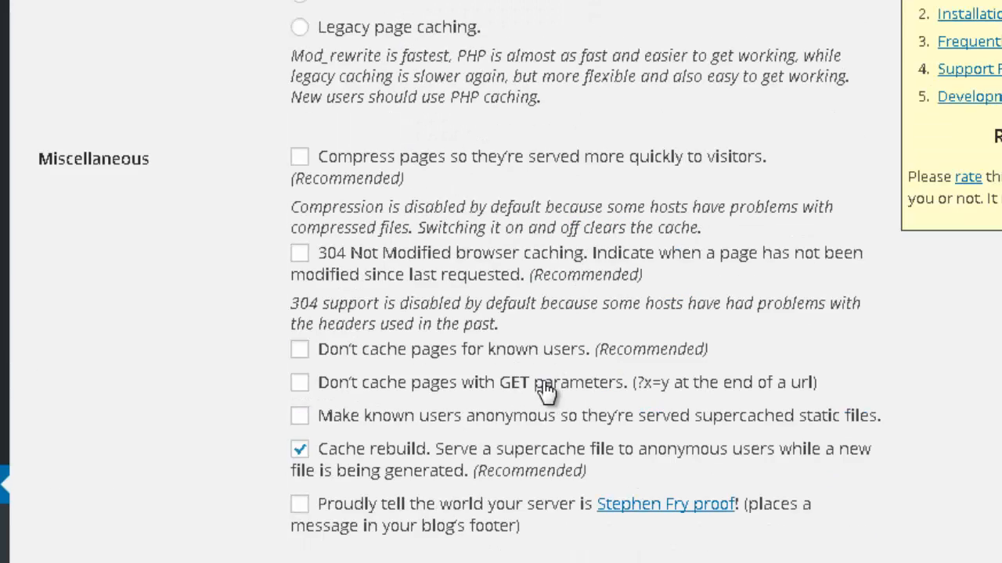
{"action": "scroll", "coordinate": [545, 392], "scroll_direction": "down", "scroll_amount": 2}
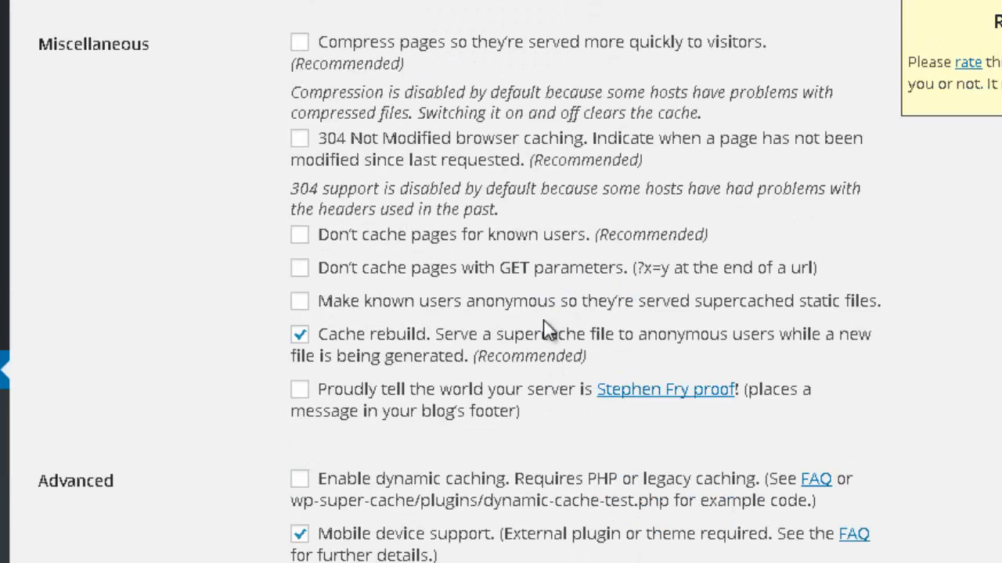
{"action": "scroll", "coordinate": [547, 333], "scroll_direction": "down", "scroll_amount": 7}
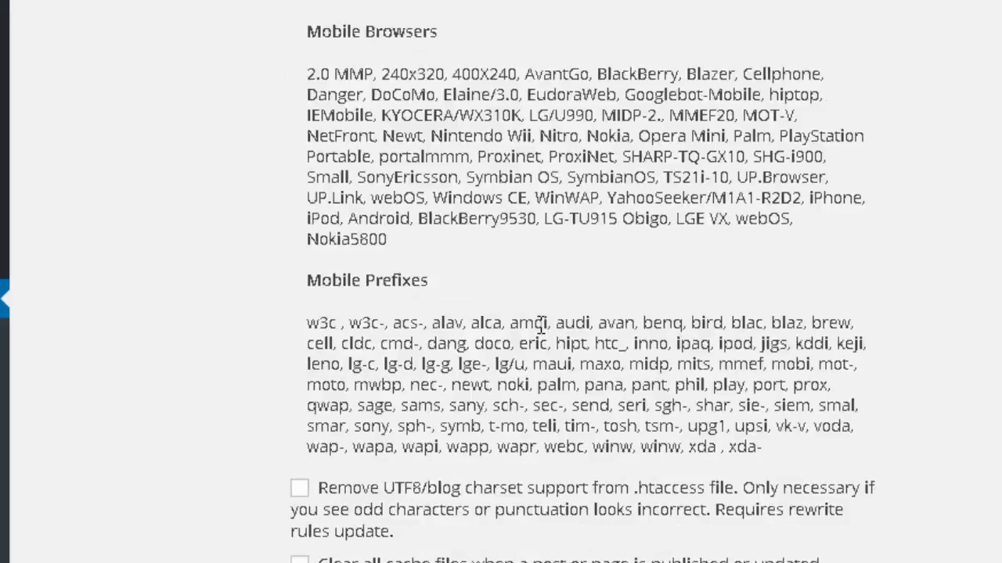
{"action": "scroll", "coordinate": [540, 324], "scroll_direction": "down", "scroll_amount": 13}
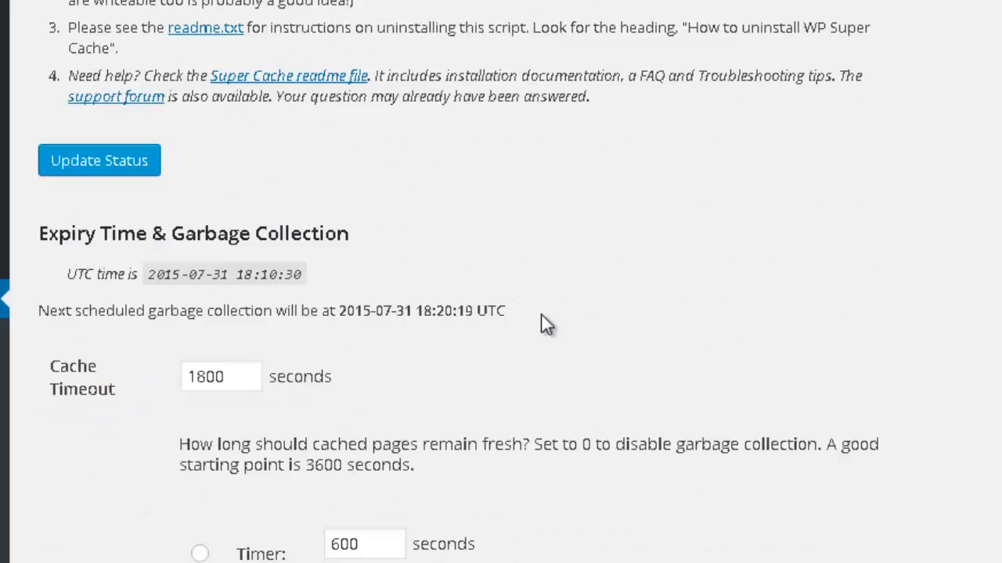
{"action": "scroll", "coordinate": [545, 323], "scroll_direction": "down", "scroll_amount": 15}
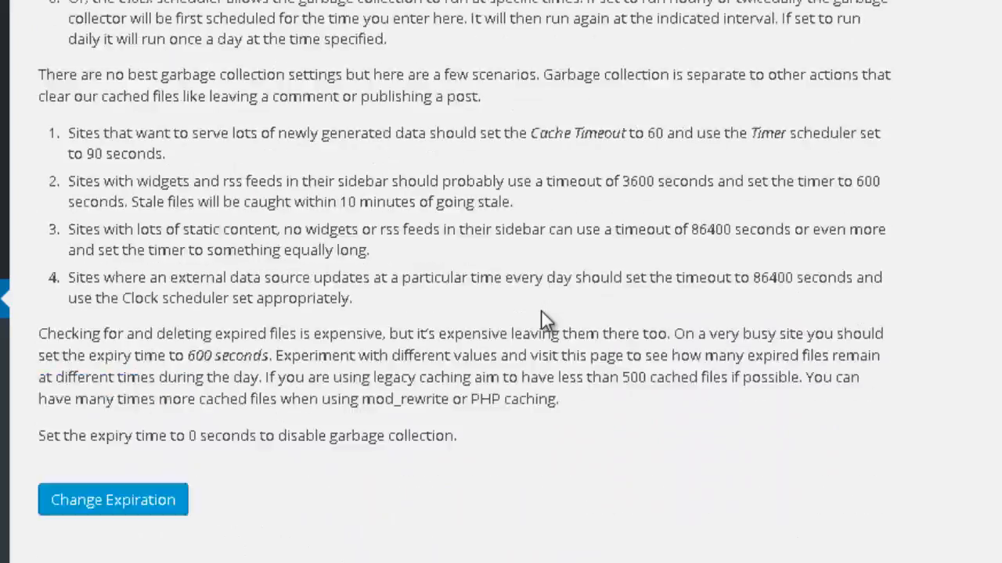
Exclude Front Page (is_front_page) and Home (is_home) from caching and save the page type exclusions
{"action": "scroll", "coordinate": [546, 320], "scroll_direction": "down", "scroll_amount": 6}
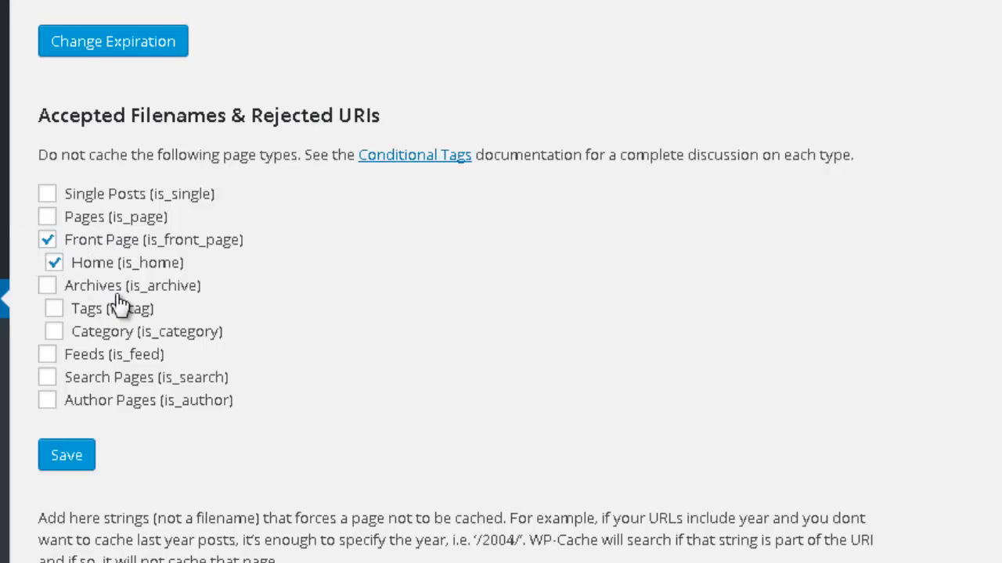
{"action": "scroll", "coordinate": [113, 307], "scroll_direction": "down", "scroll_amount": 2}
{"action": "left_click", "coordinate": [83, 346]}
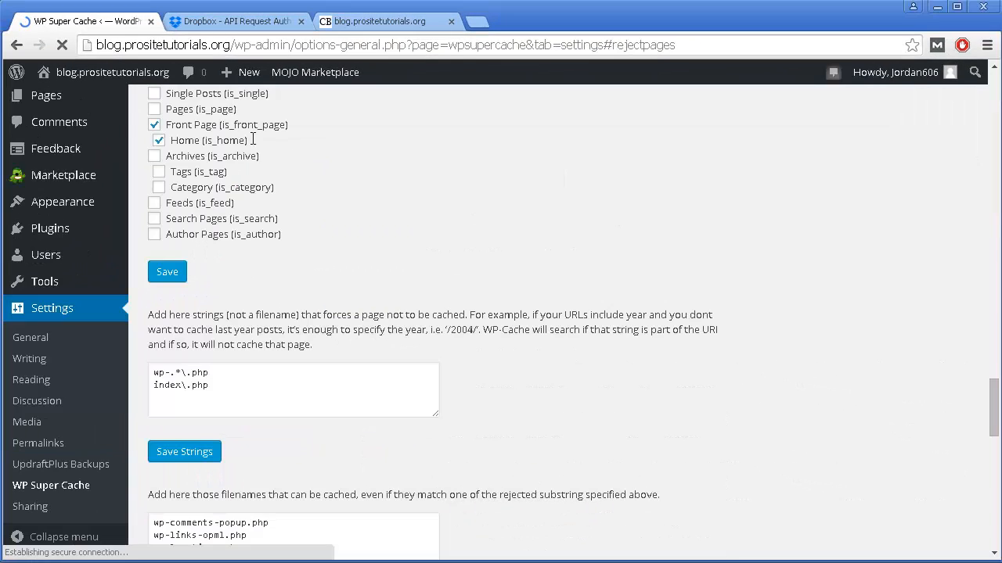
Copy the blog's address and load blog.prositetutorials.org in the browser tab that holds the Dropbox sign-in page
{"action": "left_click_drag", "start_coordinate": [230, 45], "coordinate": [92, 45]}
{"action": "key", "text": "ctrl+c"}
{"action": "left_click", "coordinate": [210, 21]}
{"action": "left_click", "coordinate": [232, 47]}
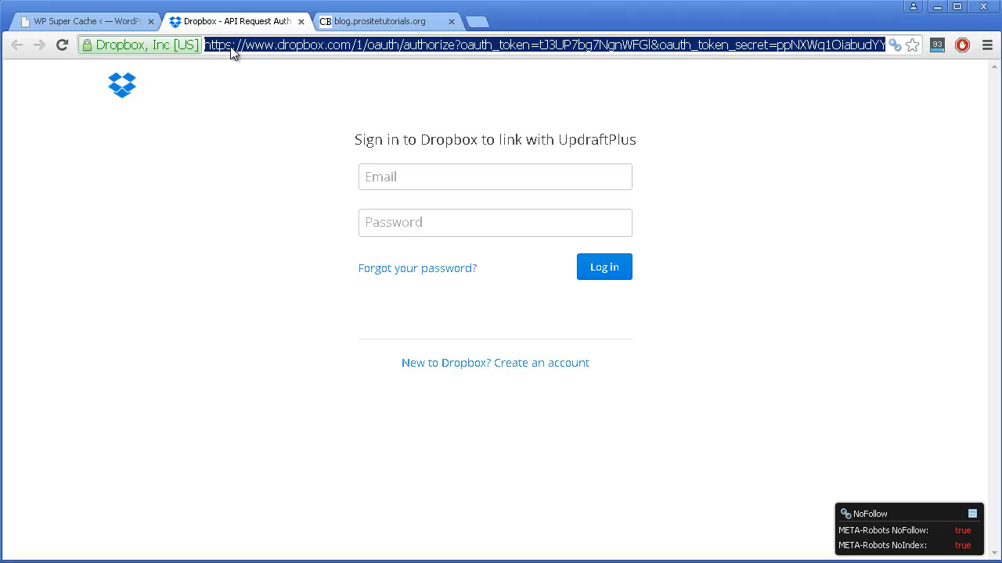
{"action": "key", "text": "ctrl+v"}
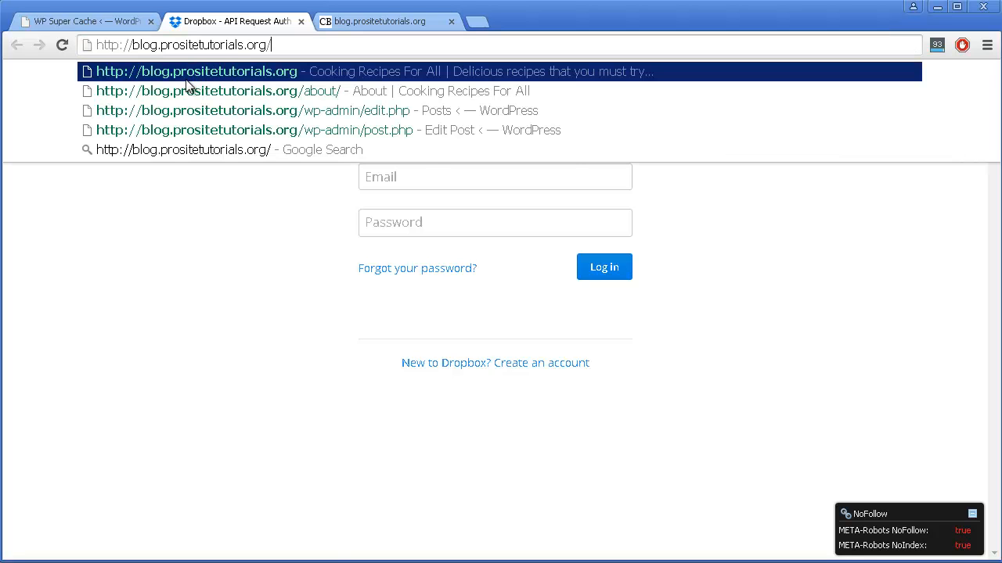
{"action": "key", "text": "Return"}
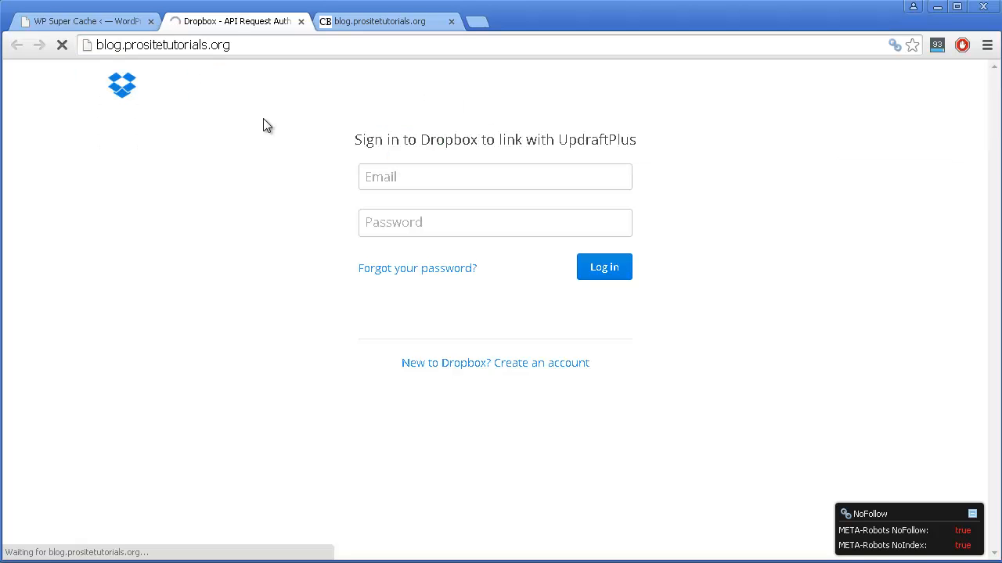
Look through the blog's home page posts and sidebar from top to bottom, and open the Contact Me page
{"action": "scroll", "coordinate": [306, 176], "scroll_direction": "down", "scroll_amount": 3}
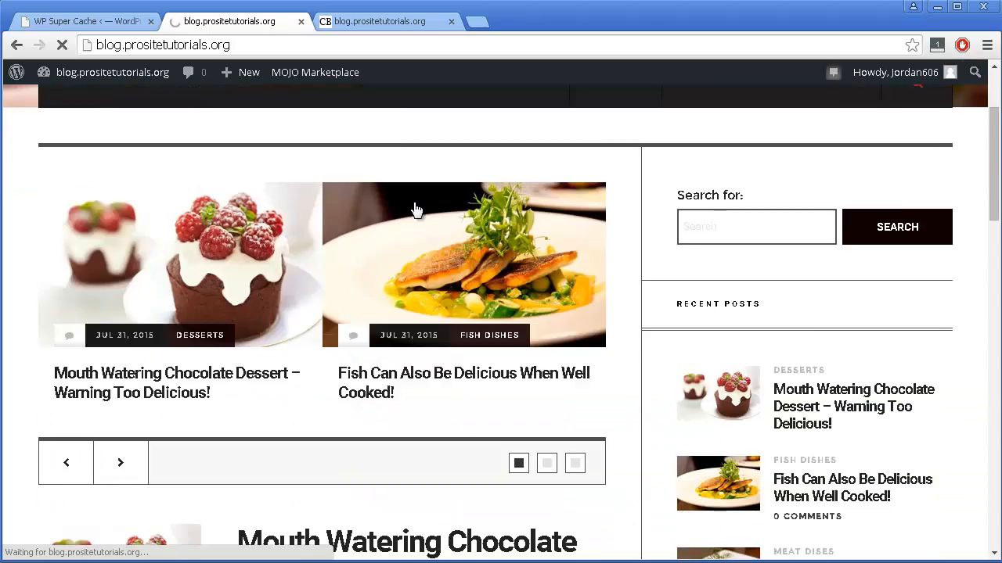
{"action": "scroll", "coordinate": [416, 208], "scroll_direction": "down", "scroll_amount": 10}
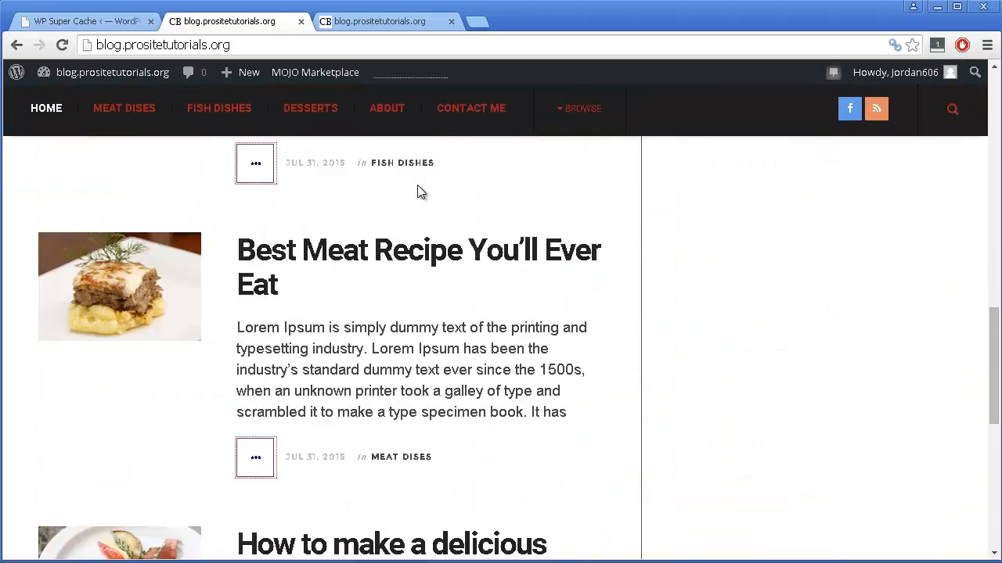
{"action": "scroll", "coordinate": [430, 204], "scroll_direction": "down", "scroll_amount": 7}
{"action": "scroll", "coordinate": [475, 253], "scroll_direction": "up", "scroll_amount": 11}
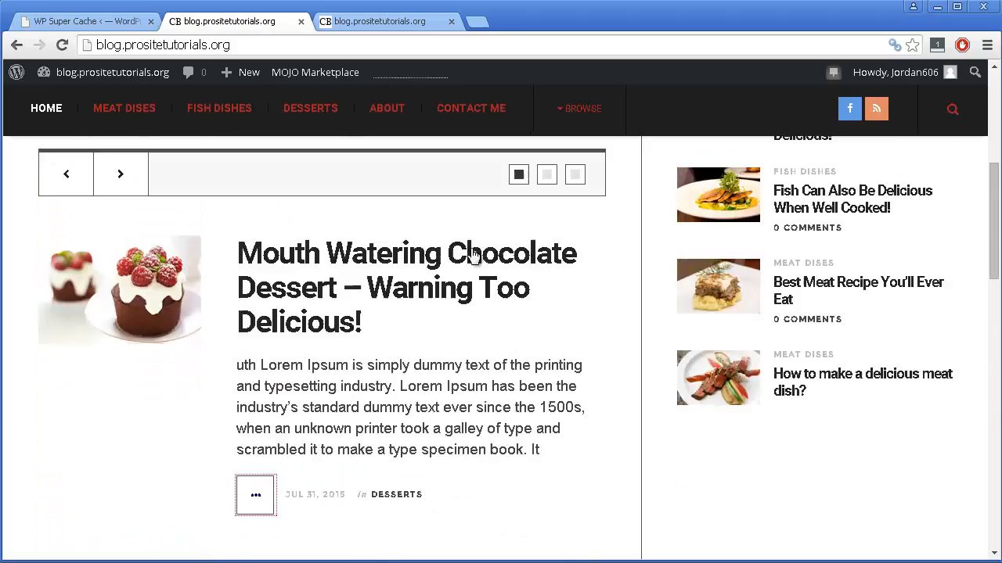
{"action": "scroll", "coordinate": [473, 255], "scroll_direction": "up", "scroll_amount": 8}
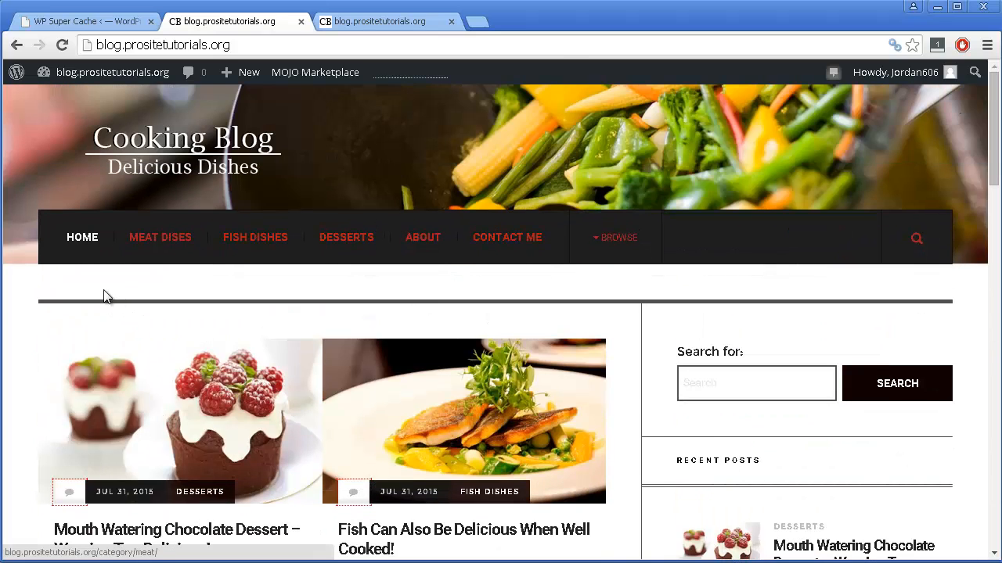
{"action": "left_click", "coordinate": [538, 242]}
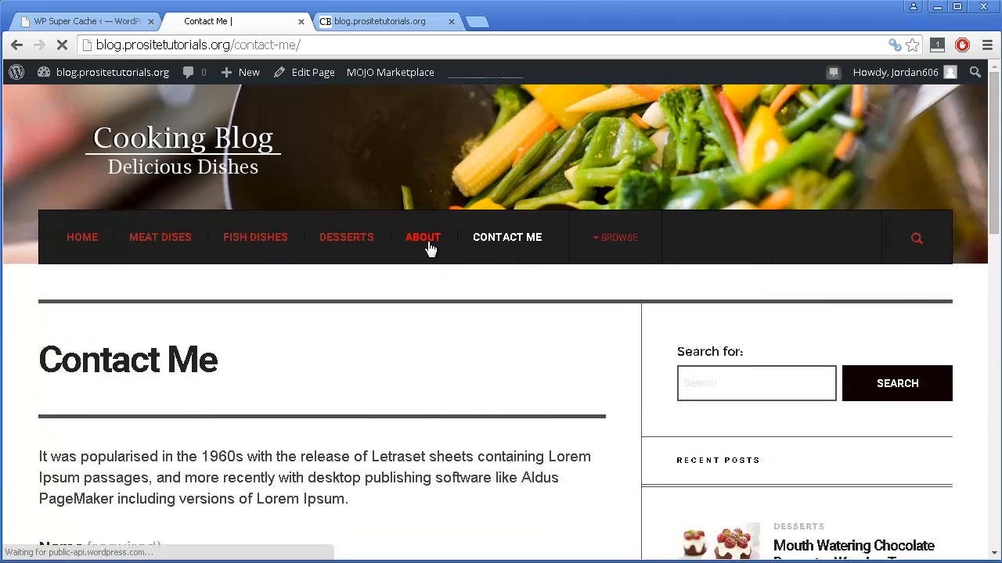
Open the blog's About page and its Desserts category page and look over the content of each
{"action": "left_click", "coordinate": [430, 247]}
{"action": "scroll", "coordinate": [374, 251], "scroll_direction": "down", "scroll_amount": 3}
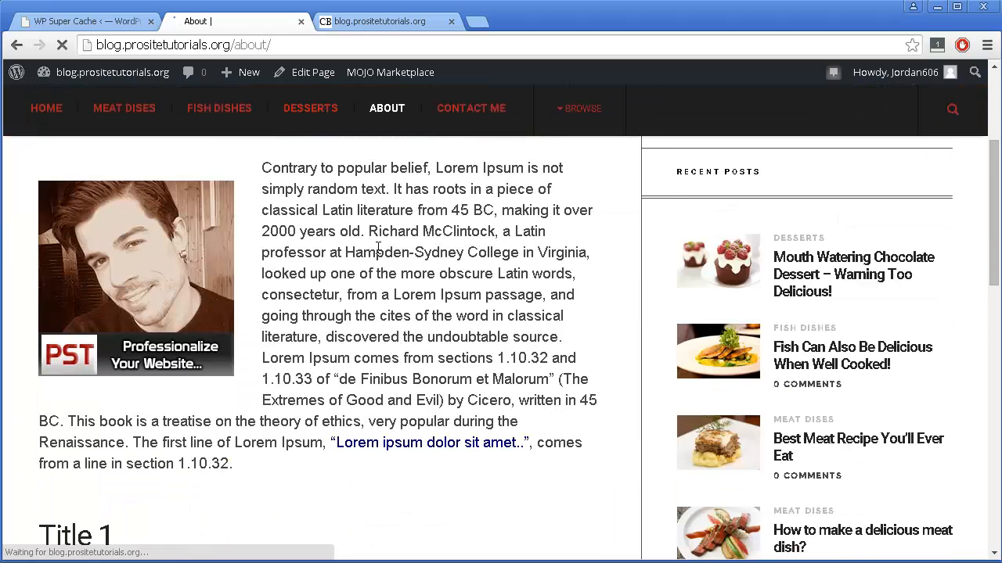
{"action": "scroll", "coordinate": [378, 247], "scroll_direction": "up", "scroll_amount": 3}
{"action": "left_click", "coordinate": [354, 238]}
{"action": "scroll", "coordinate": [316, 253], "scroll_direction": "down", "scroll_amount": 3}
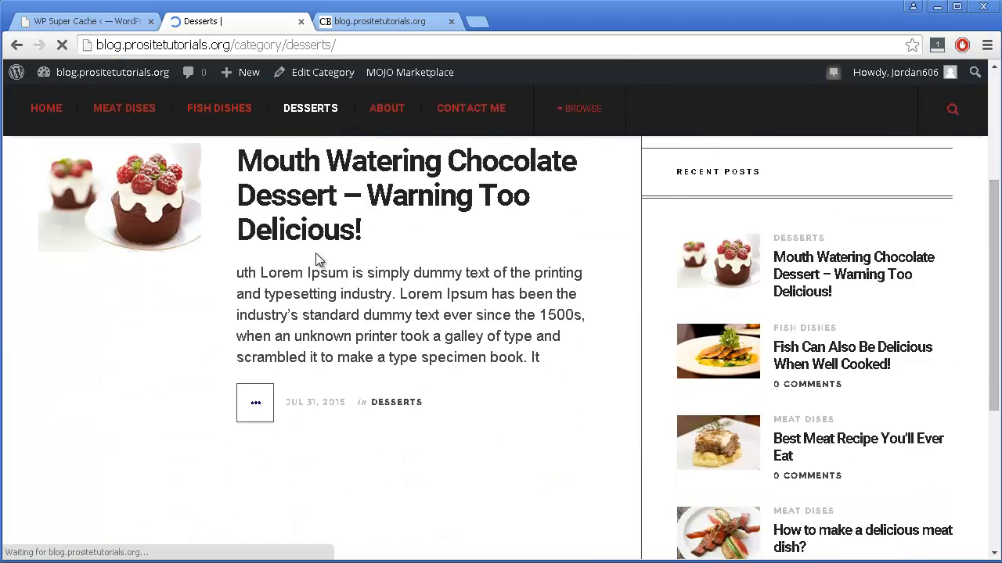
{"action": "scroll", "coordinate": [315, 252], "scroll_direction": "up", "scroll_amount": 3}
Return to the blog's home page and look through its post list down to the footer
{"action": "left_click", "coordinate": [70, 160]}
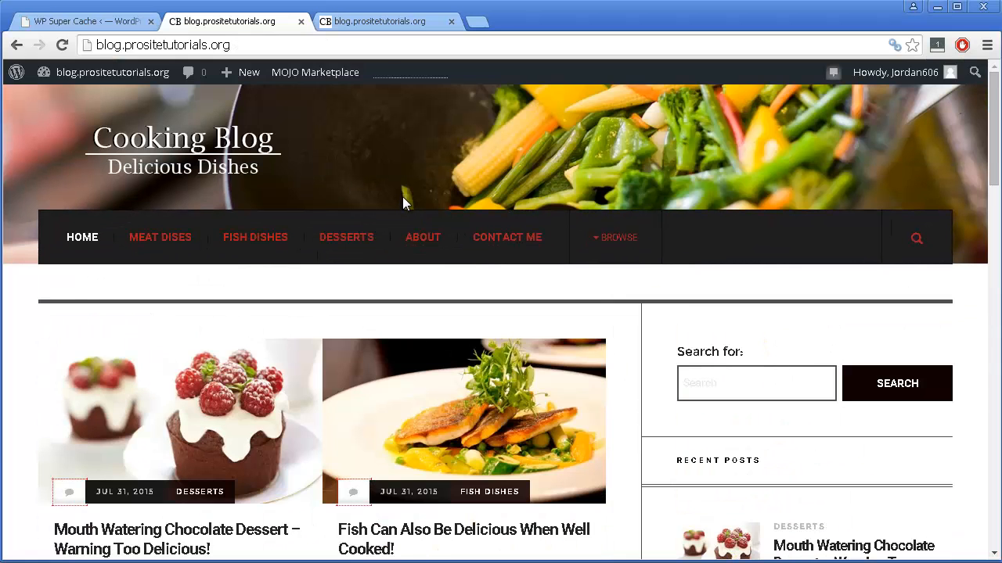
{"action": "scroll", "coordinate": [415, 205], "scroll_direction": "down", "scroll_amount": 10}
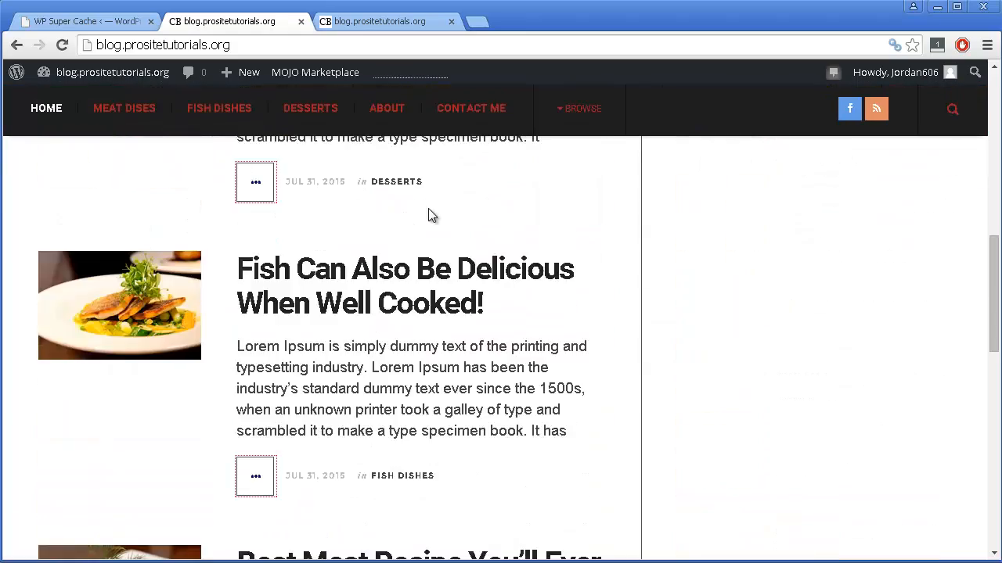
{"action": "scroll", "coordinate": [428, 208], "scroll_direction": "down", "scroll_amount": 10}
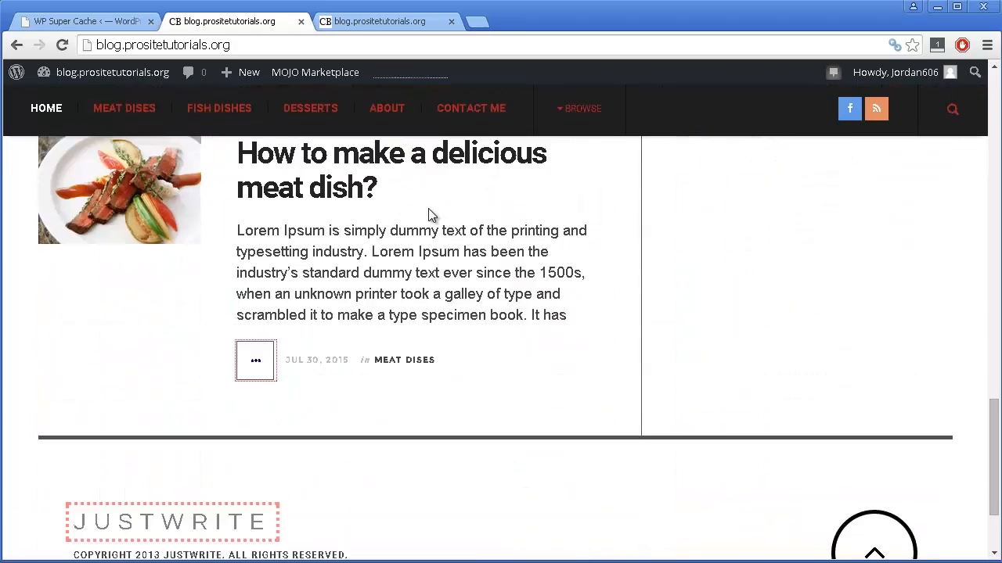
{"action": "scroll", "coordinate": [428, 208], "scroll_direction": "up", "scroll_amount": 7}
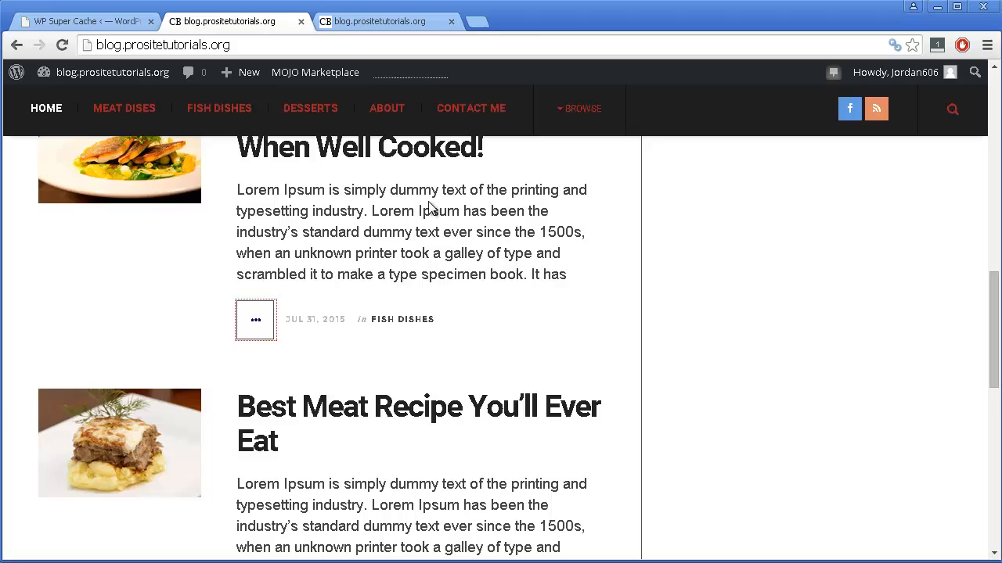